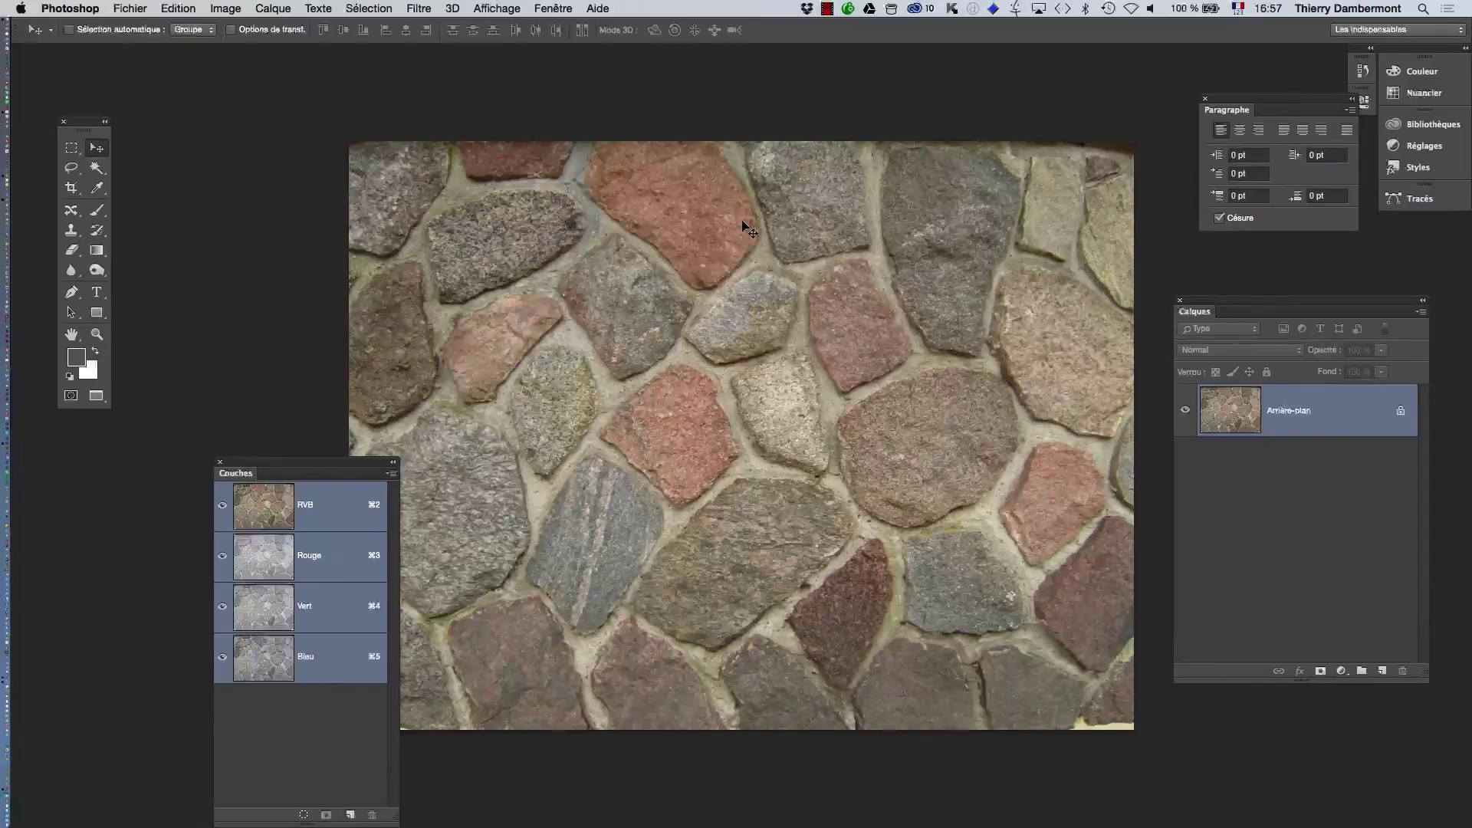
# Add the text "Granite" in green Optima ExtraBlack at 200 pt over the stone wall image
pyautogui.moveTo(376, 473); pyautogui.dragTo(268, 498)
pyautogui.moveTo(567, 452); pyautogui.dragTo(462, 414)
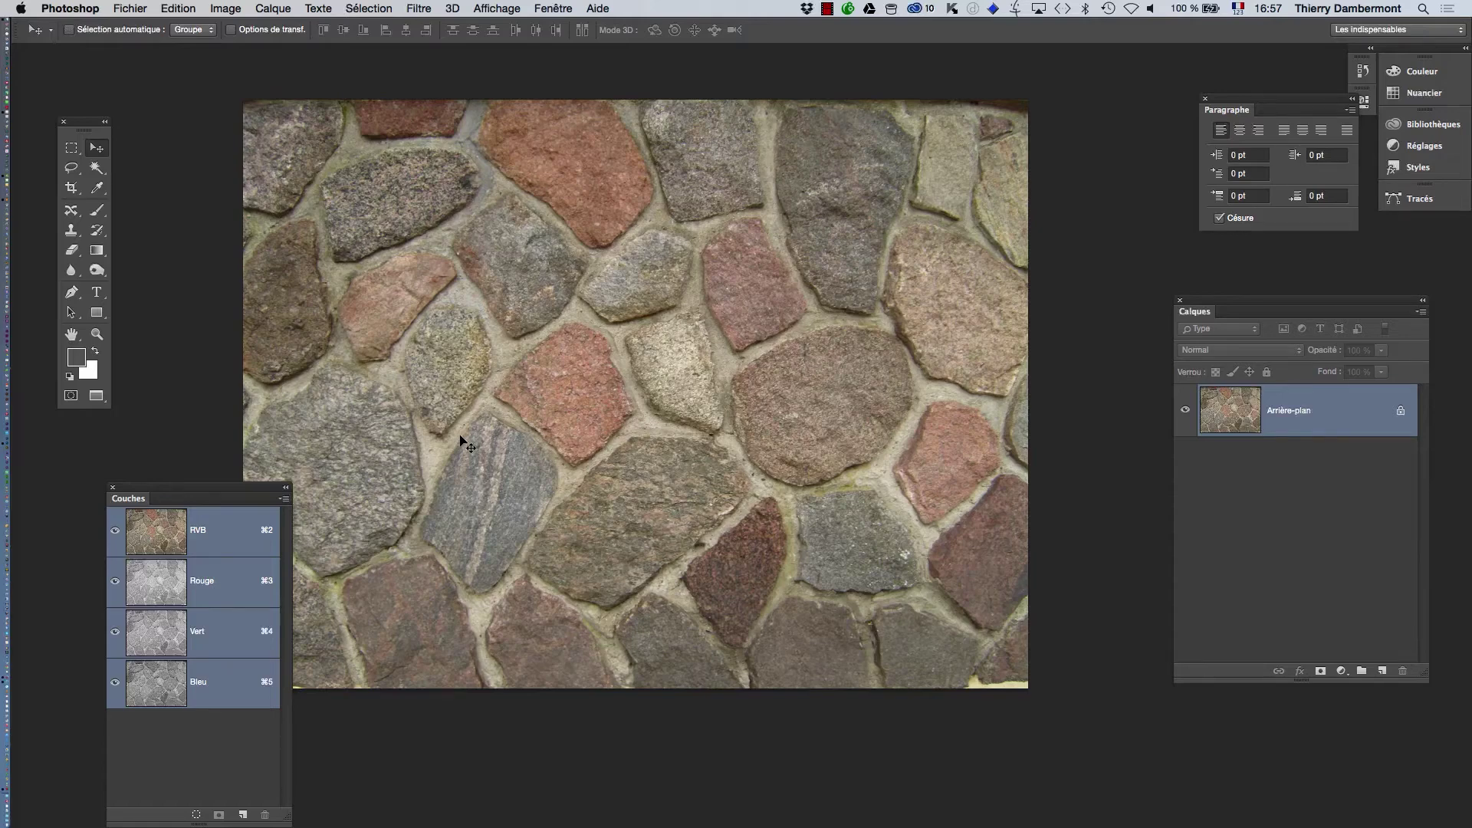
pyautogui.click(97, 292)
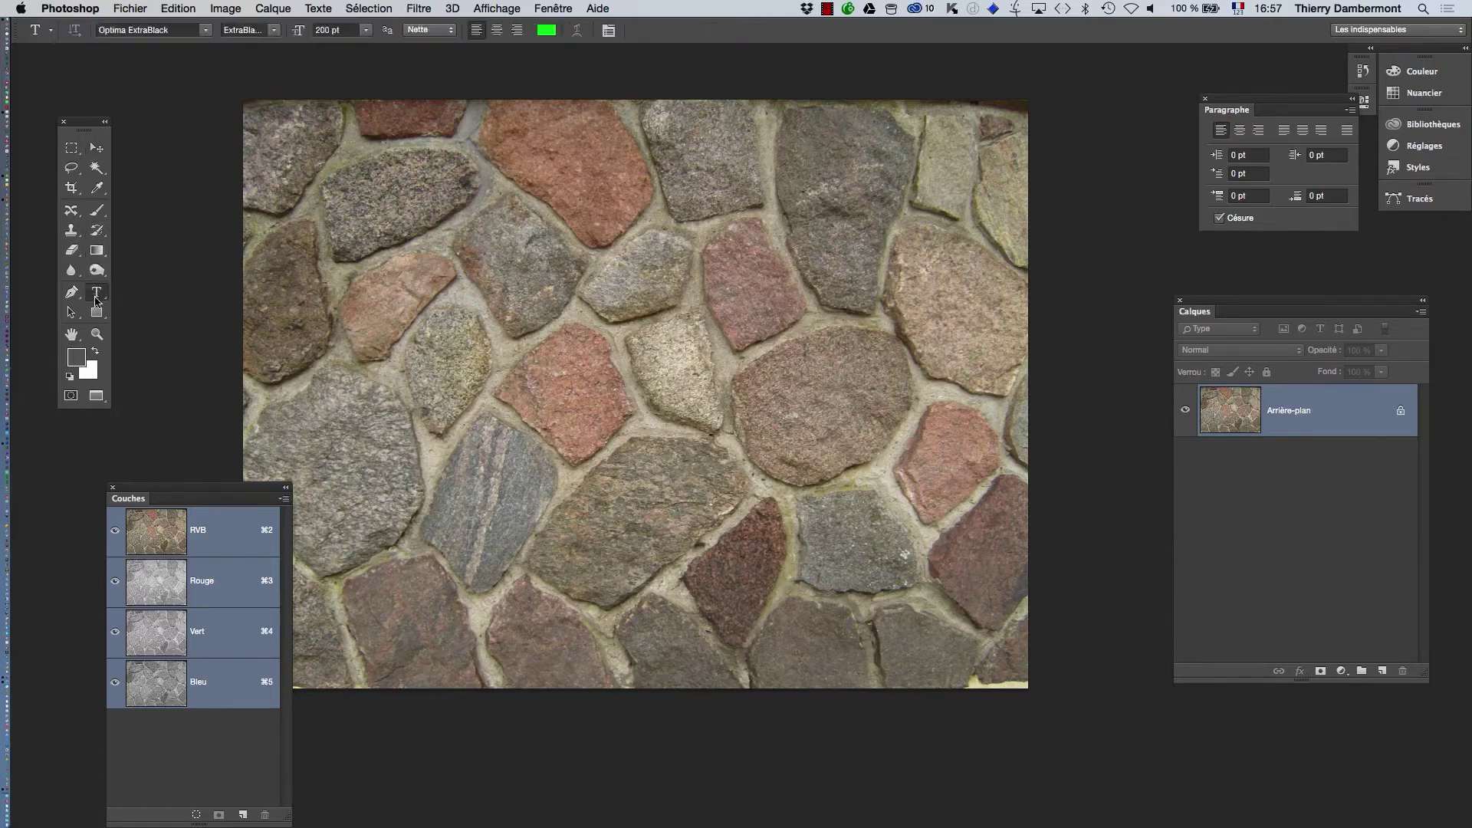
pyautogui.click(369, 377)
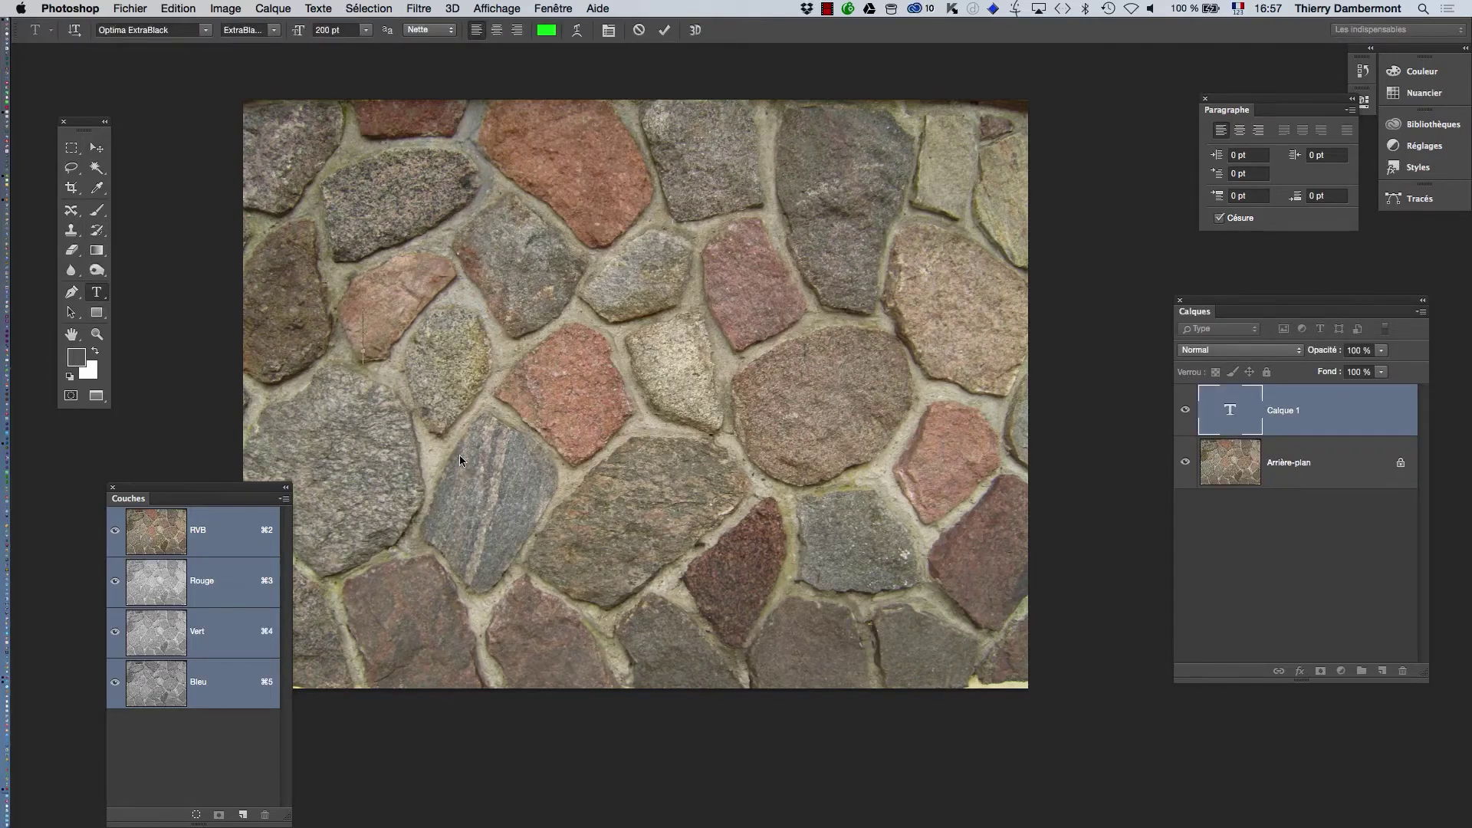
pyautogui.write('Granit')
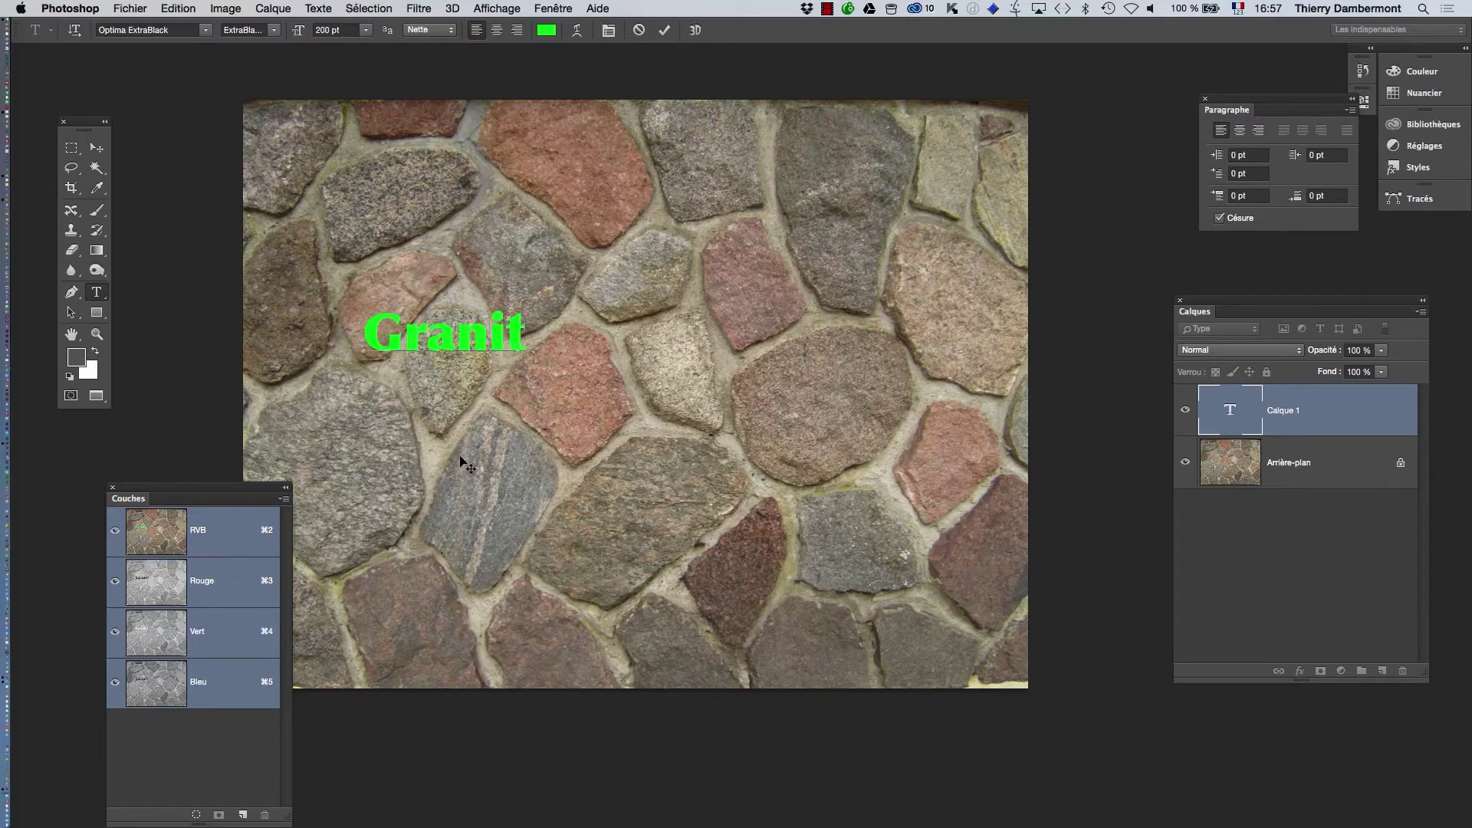
pyautogui.write('e')
pyautogui.click(96, 147)
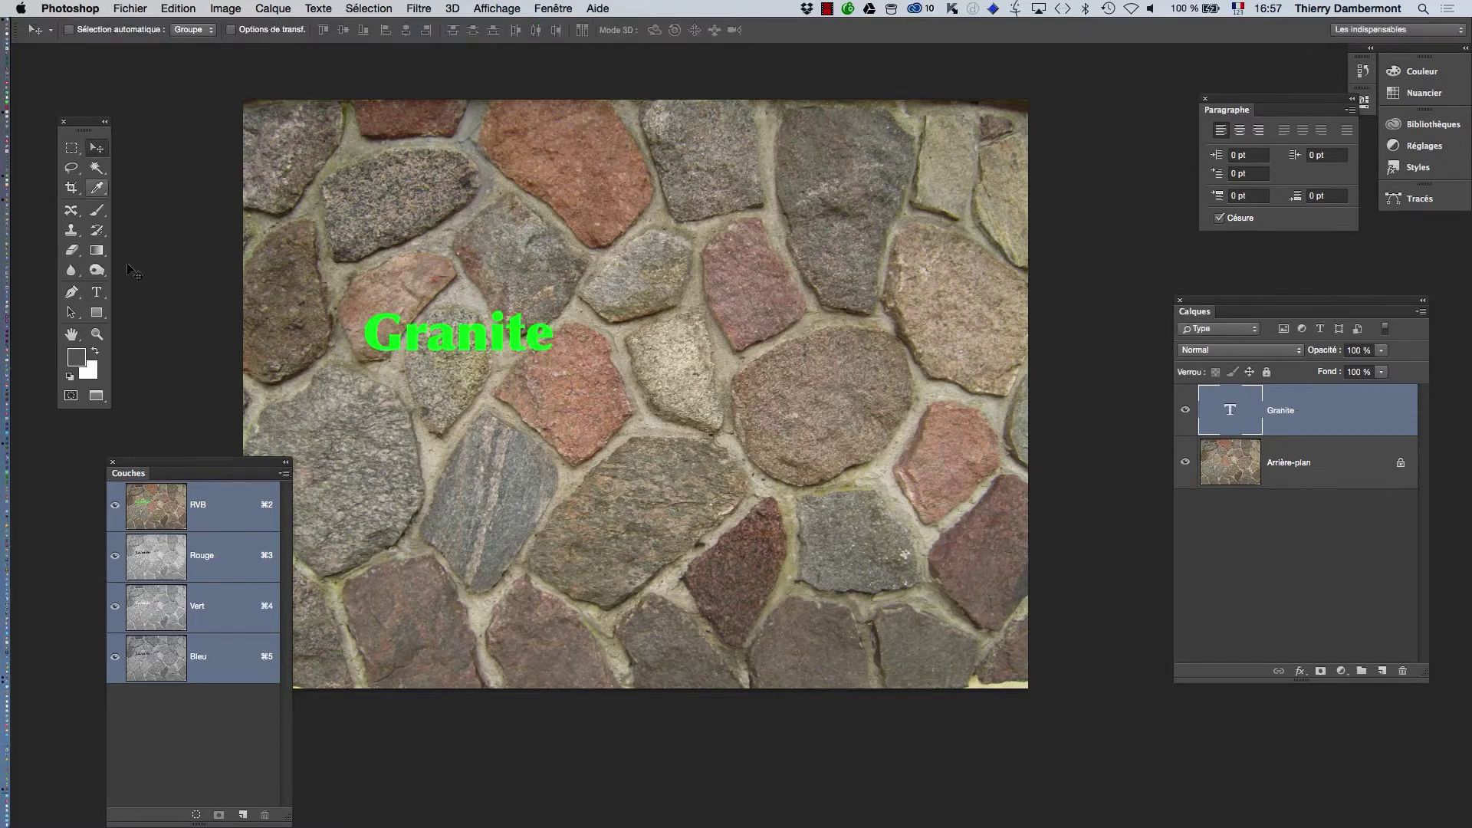
pyautogui.click(96, 150)
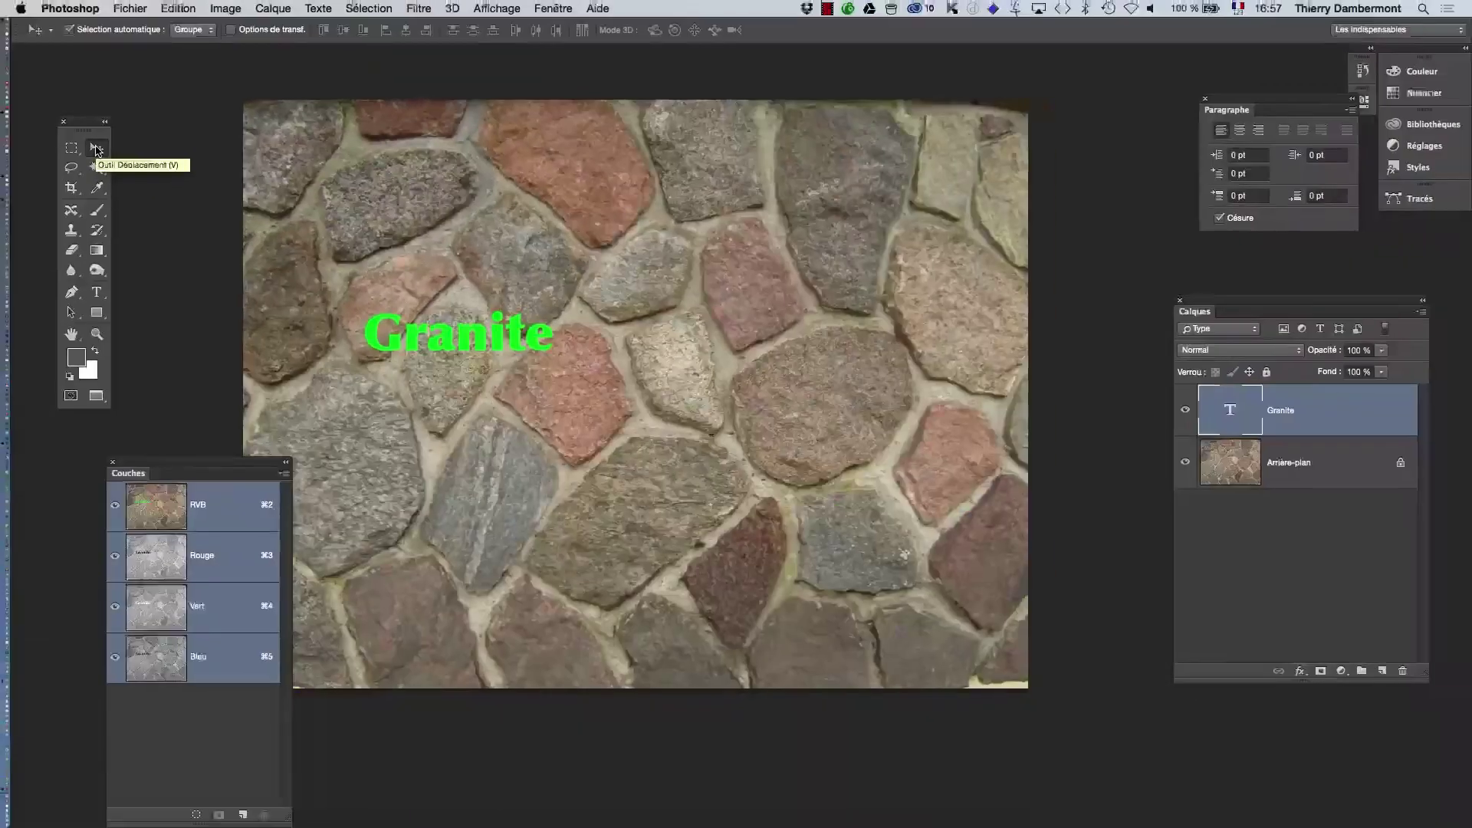
# Enlarge the Granite text proportionally with Free Transform until it spans nearly the full width of the stone wall
pyautogui.press('super+t')
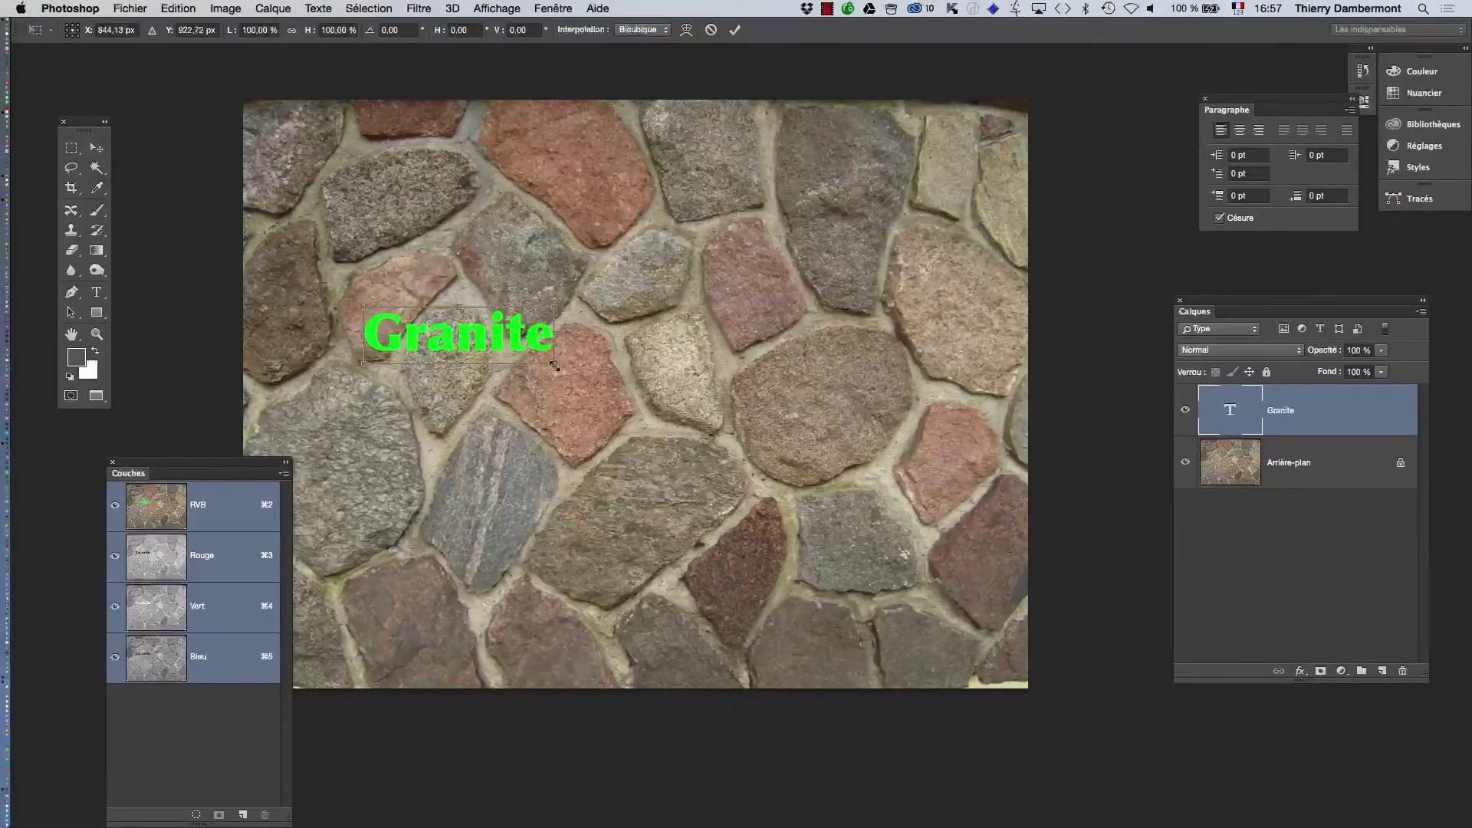
pyautogui.moveTo(554, 365); pyautogui.dragTo(904, 468)
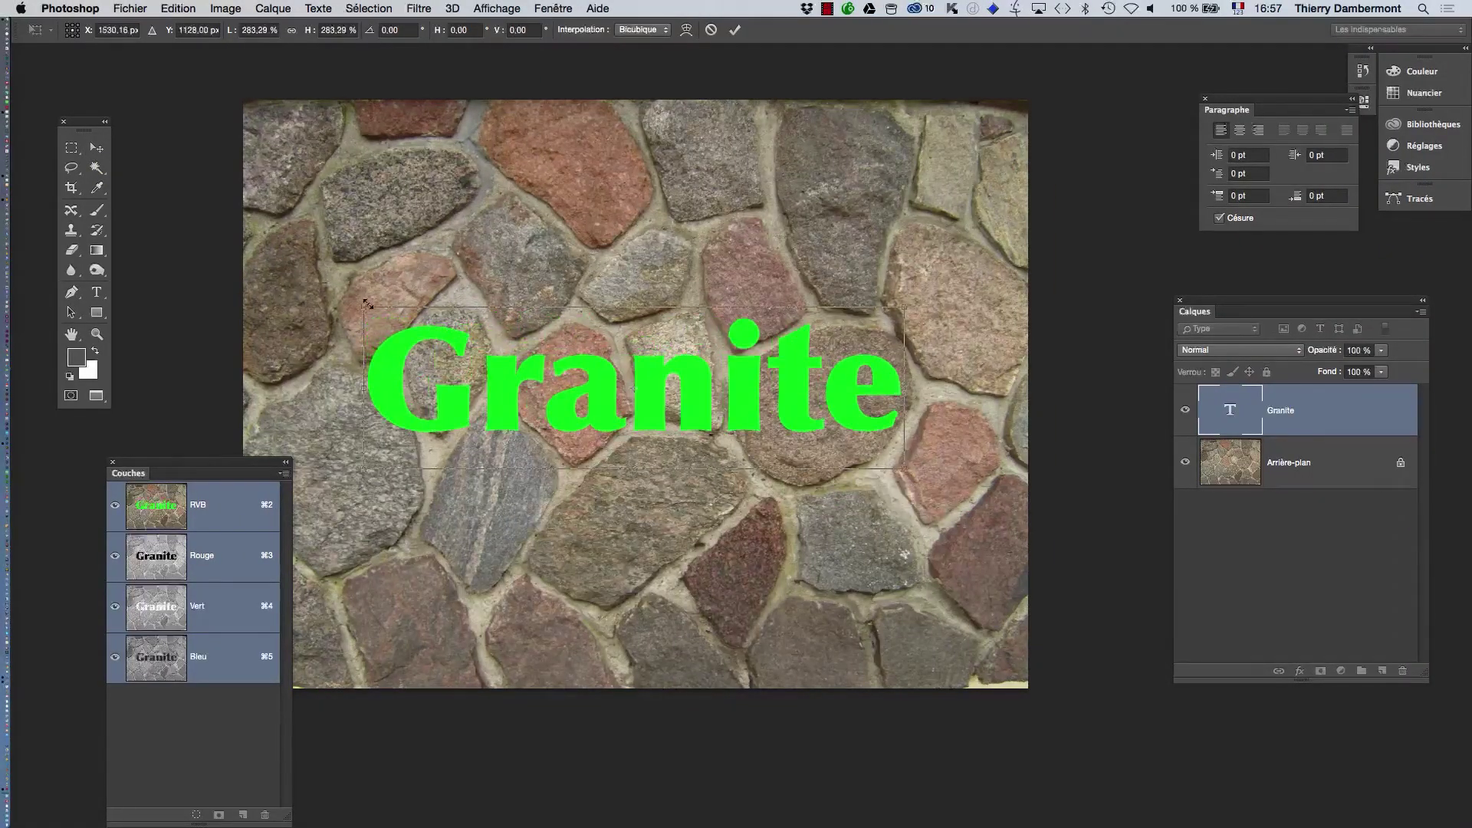
pyautogui.moveTo(367, 304); pyautogui.dragTo(266, 278)
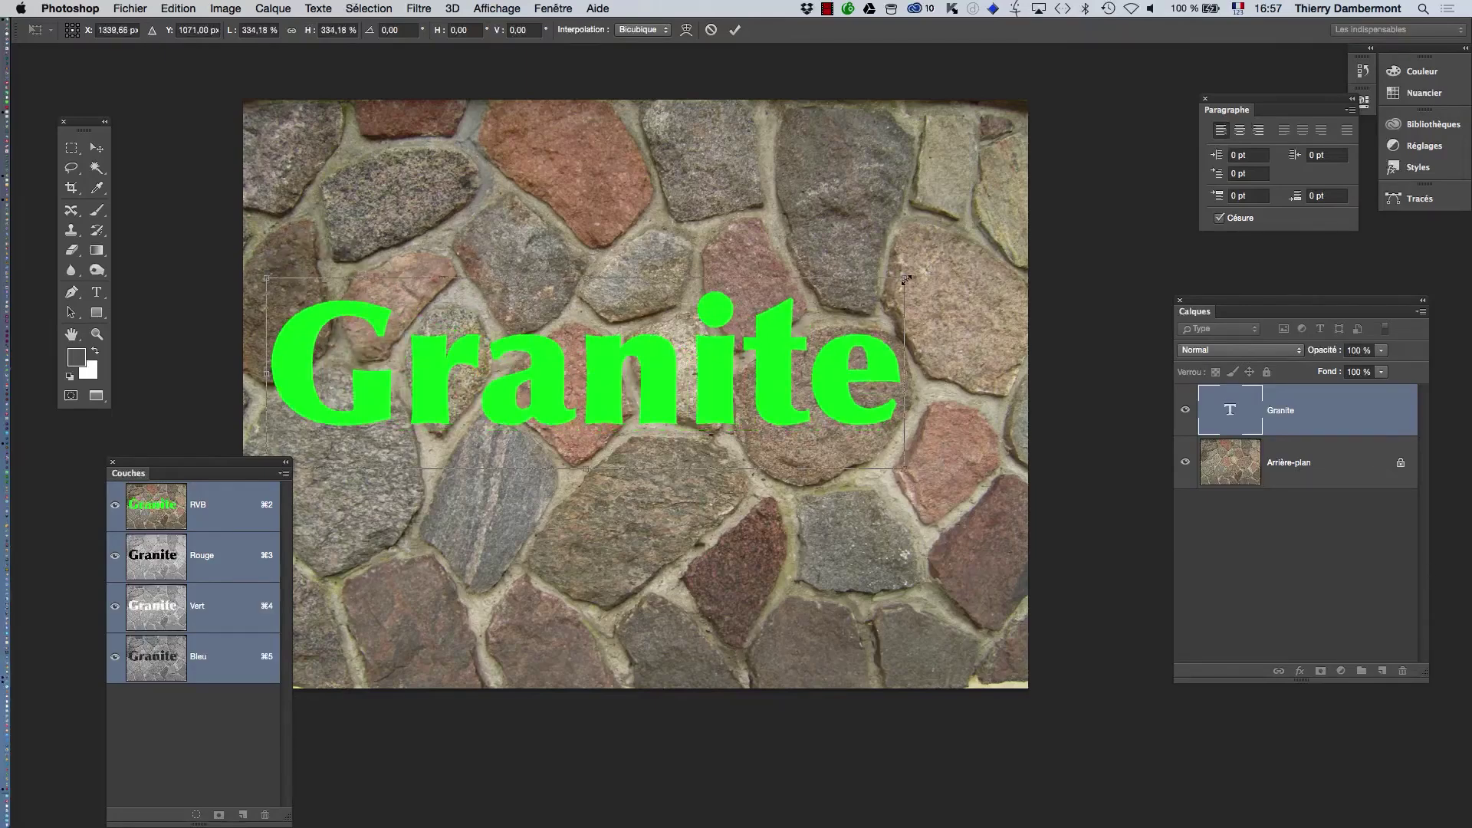
pyautogui.moveTo(905, 280); pyautogui.dragTo(989, 198)
pyautogui.click(734, 30)
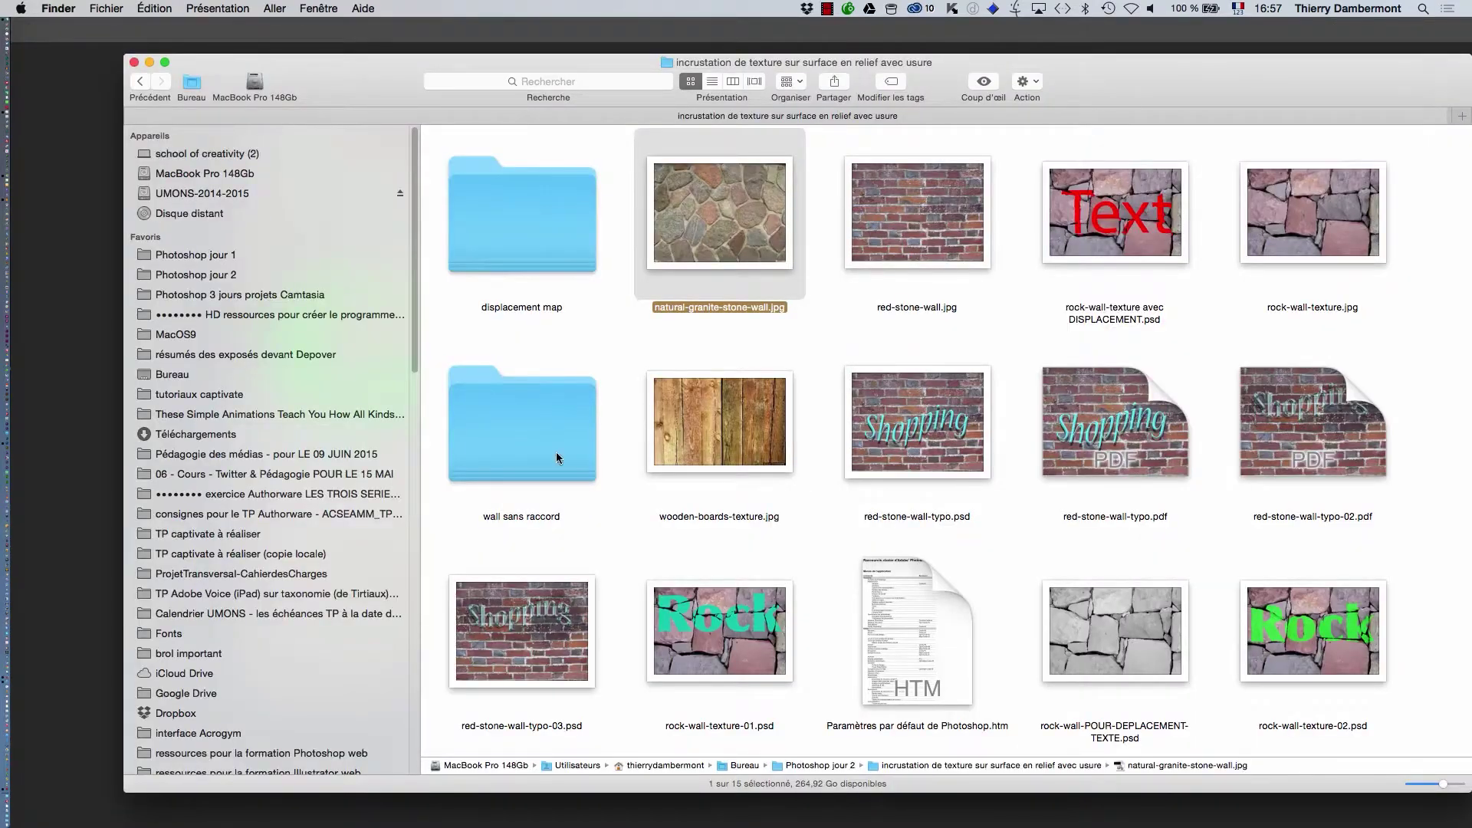
pyautogui.press('super+Tab')
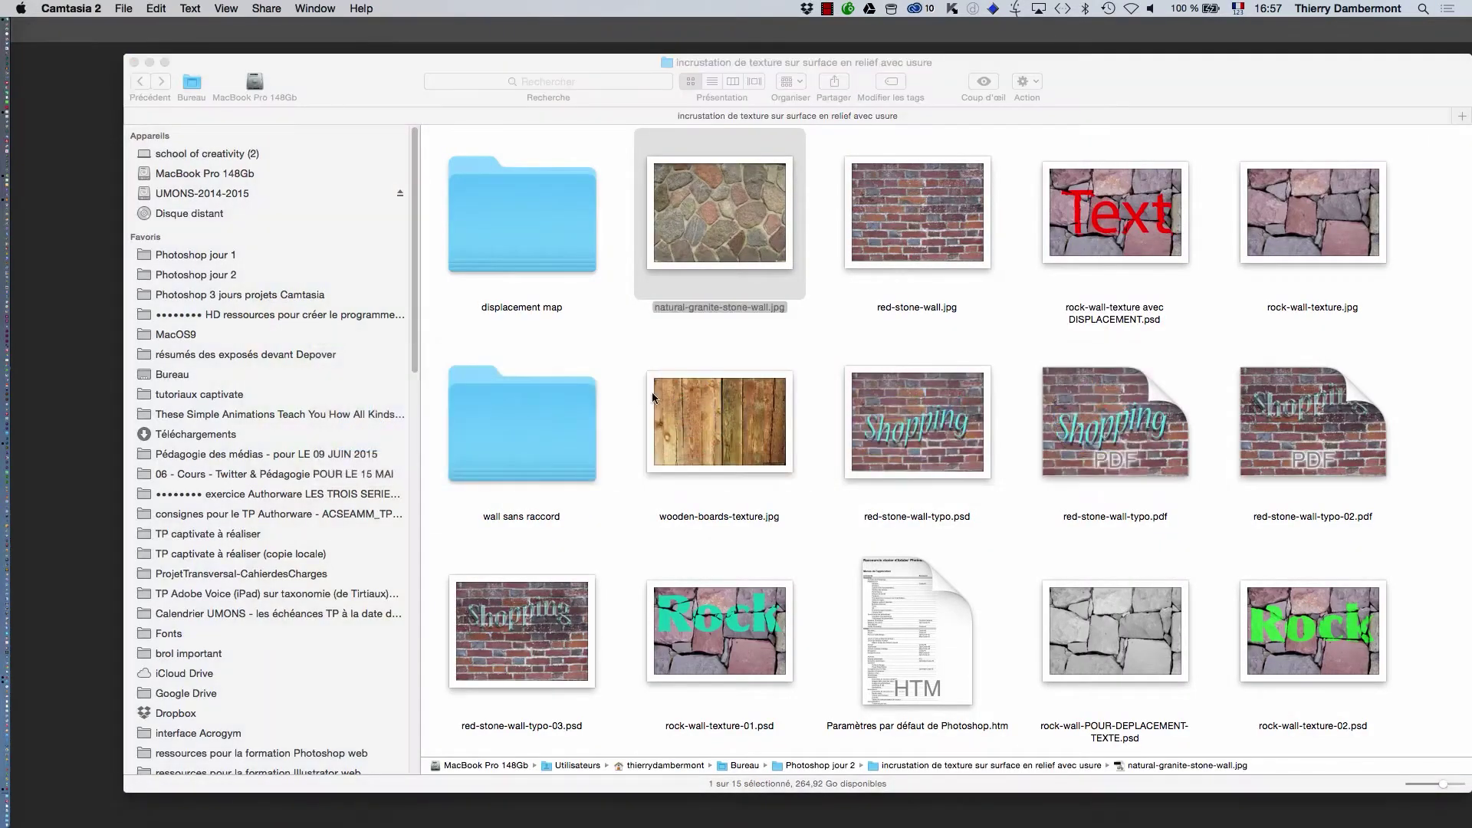
pyautogui.press('super+Tab')
pyautogui.click(625, 447)
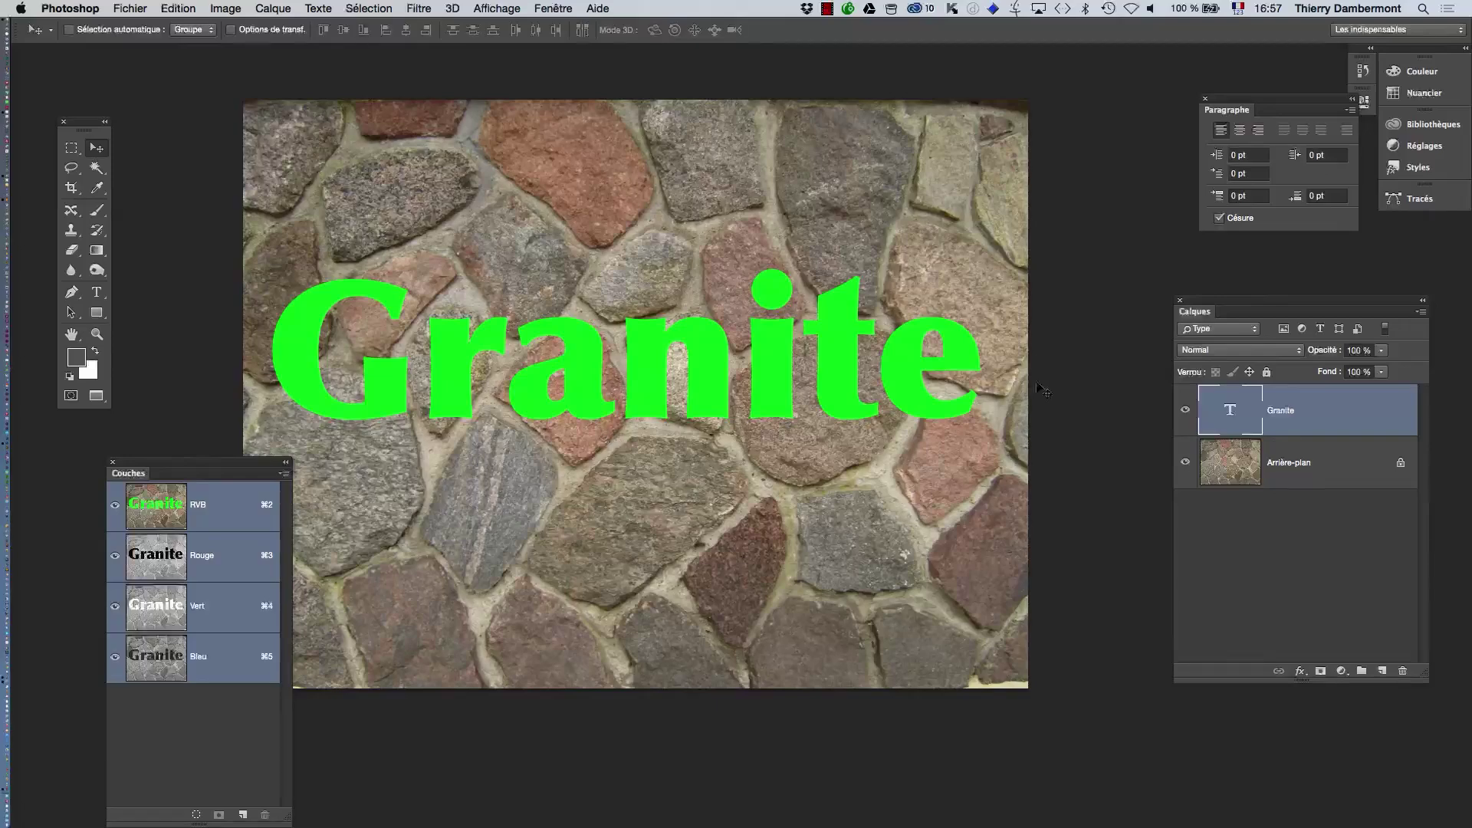
# Open wooden-boards-texture.jpg from the Finder, show it in a standard window and hide all other applications
pyautogui.moveTo(1242, 312); pyautogui.dragTo(1091, 287)
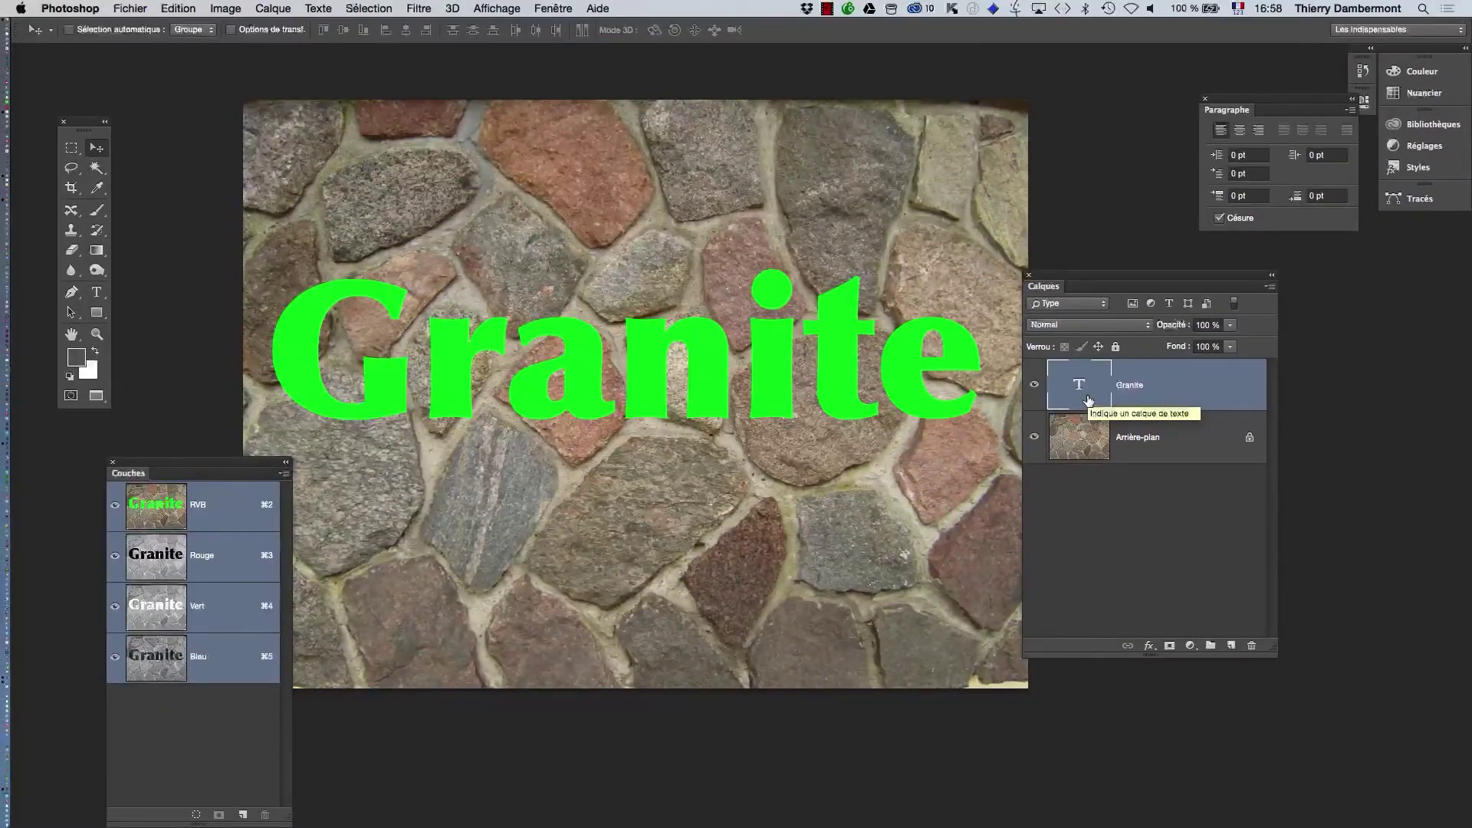
pyautogui.press('super+Tab')
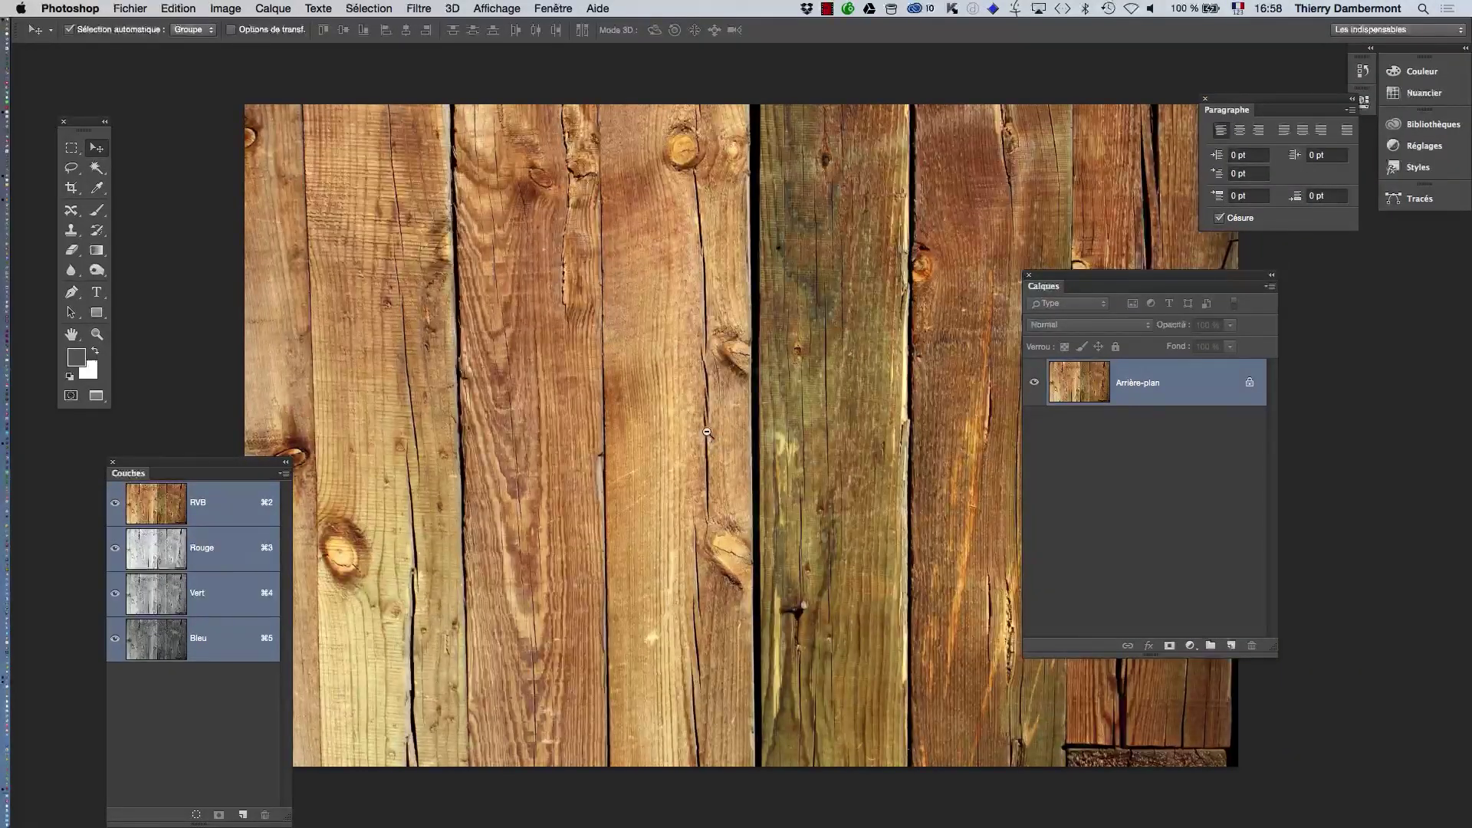
pyautogui.press('f')
pyautogui.press('f')
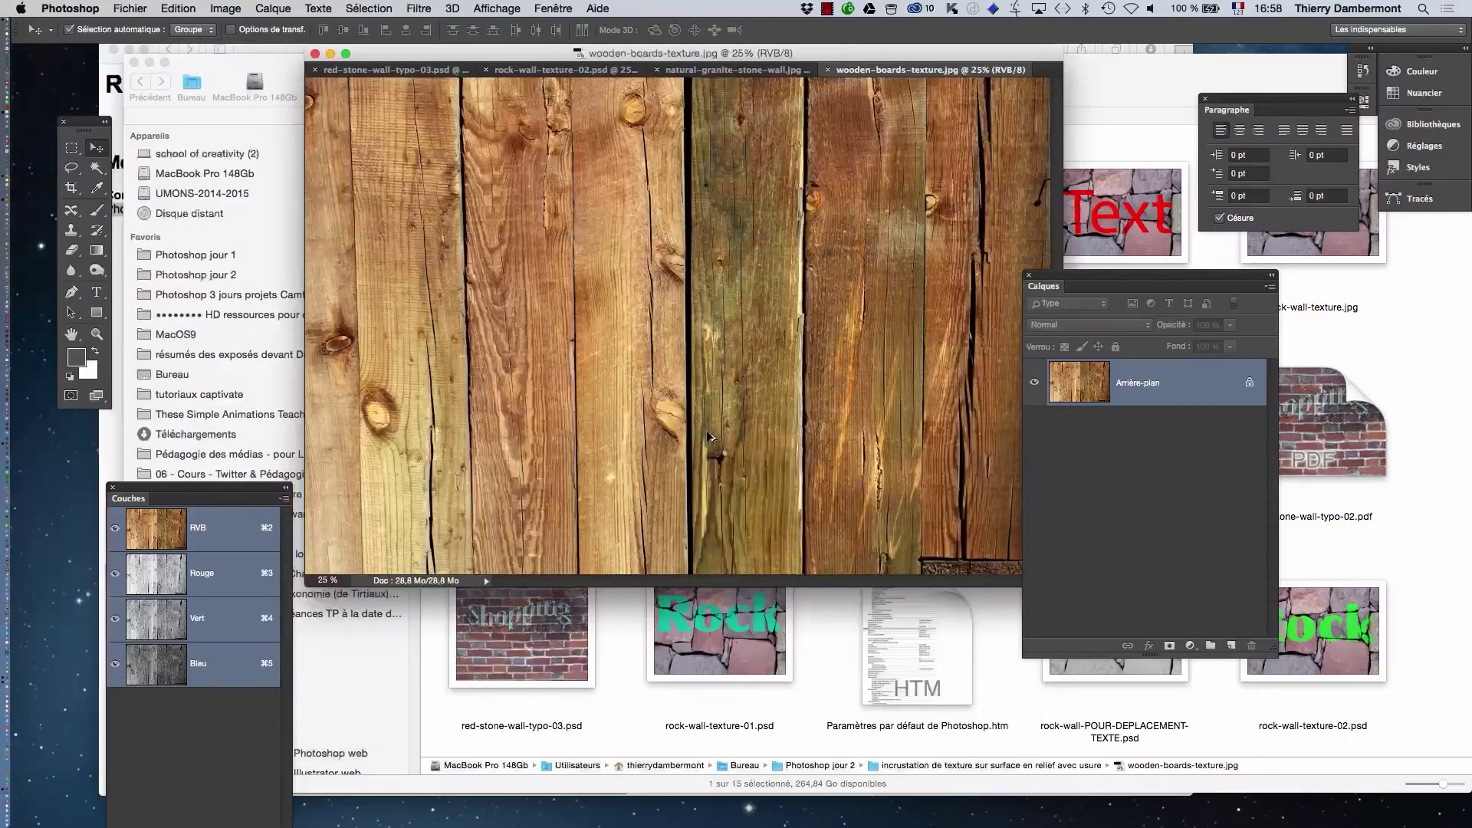
pyautogui.press('super+alt+h')
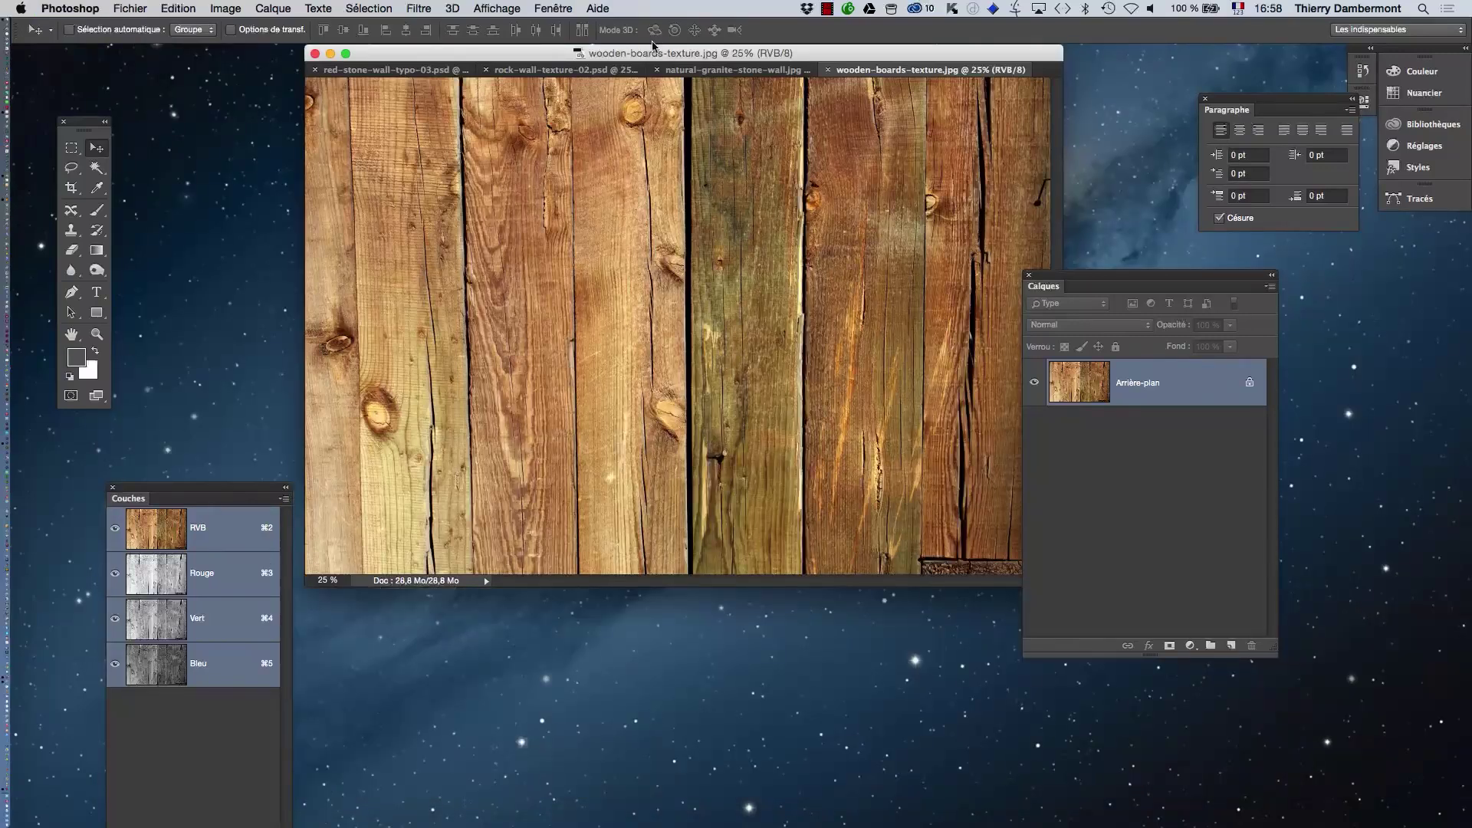
# Detach wooden-boards-texture.jpg into its own floating window beside the natural-granite-stone-wall.jpg document
pyautogui.moveTo(655, 50); pyautogui.dragTo(516, 83)
pyautogui.moveTo(1091, 284); pyautogui.dragTo(684, 586)
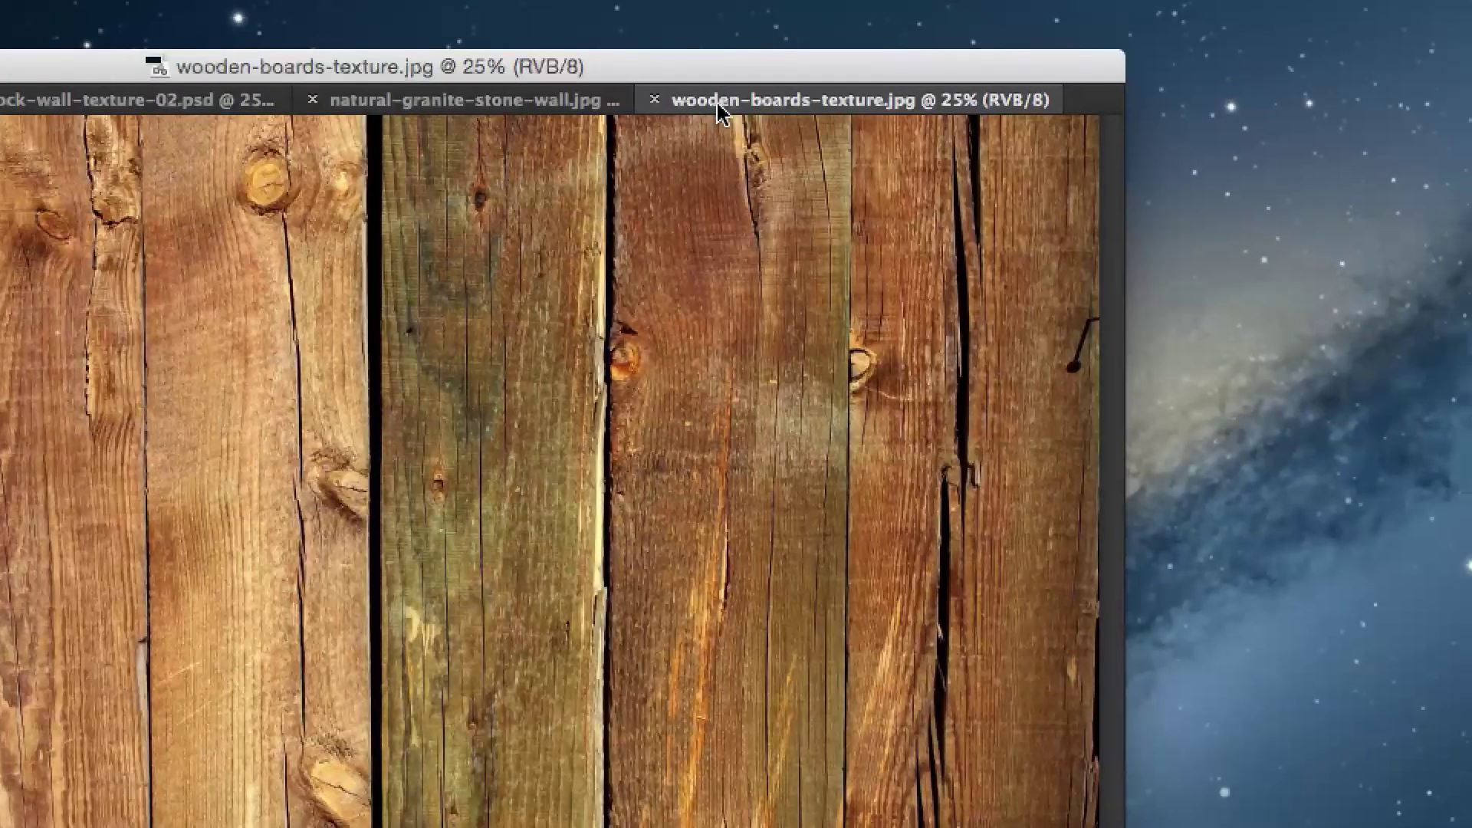
pyautogui.moveTo(721, 113); pyautogui.dragTo(882, 216)
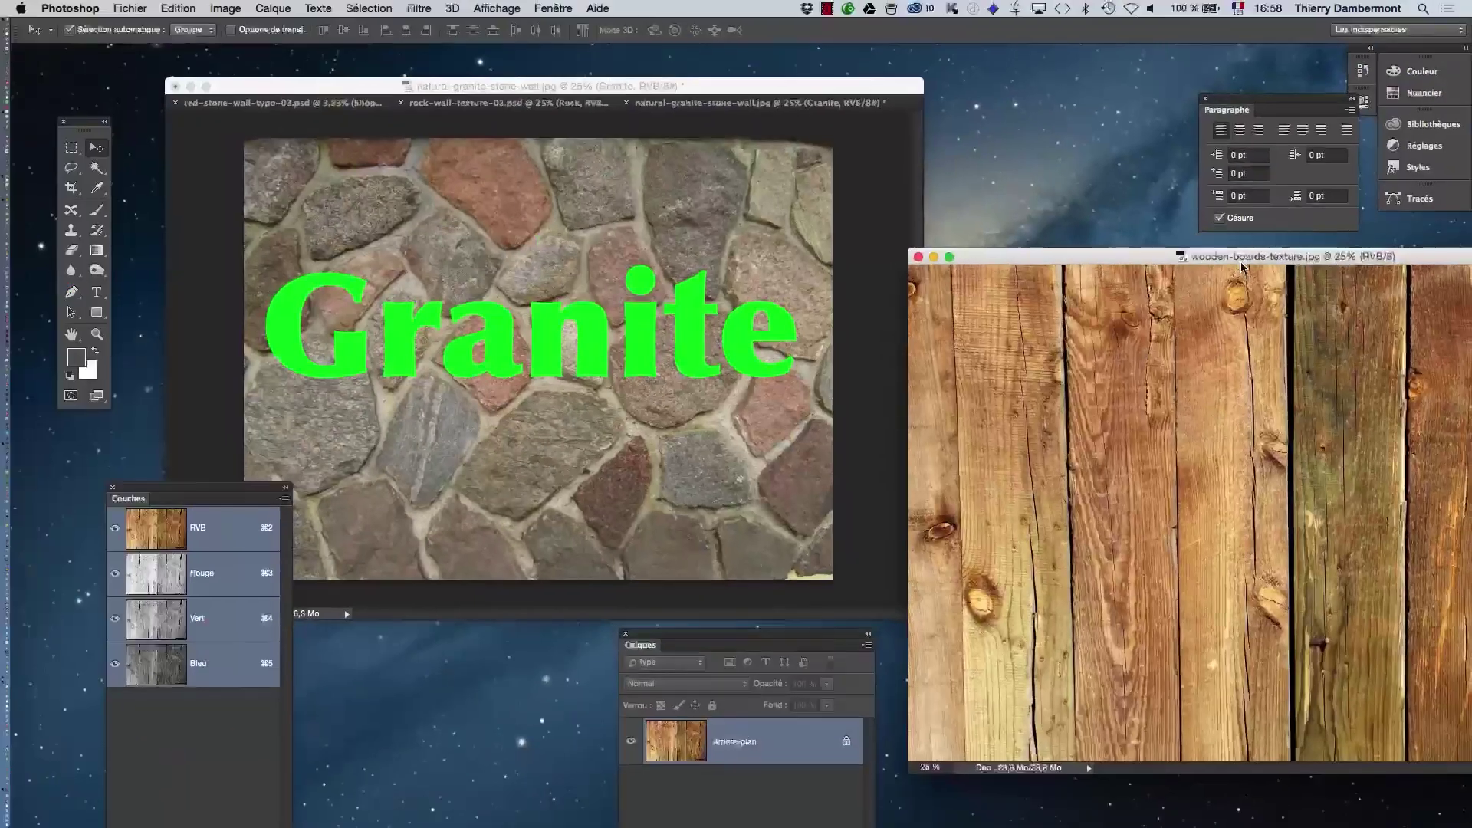
pyautogui.click(569, 84)
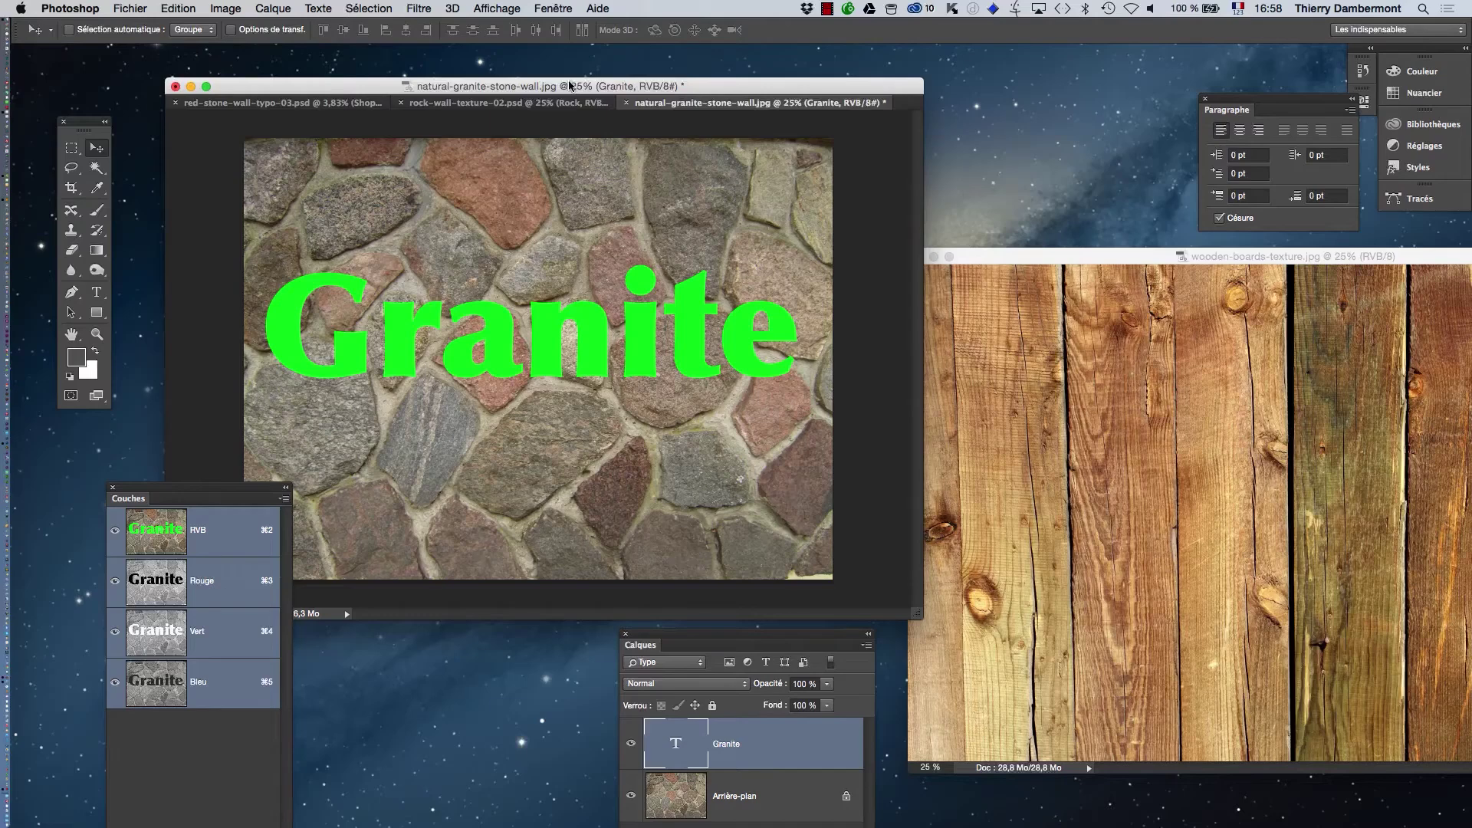
pyautogui.click(1004, 256)
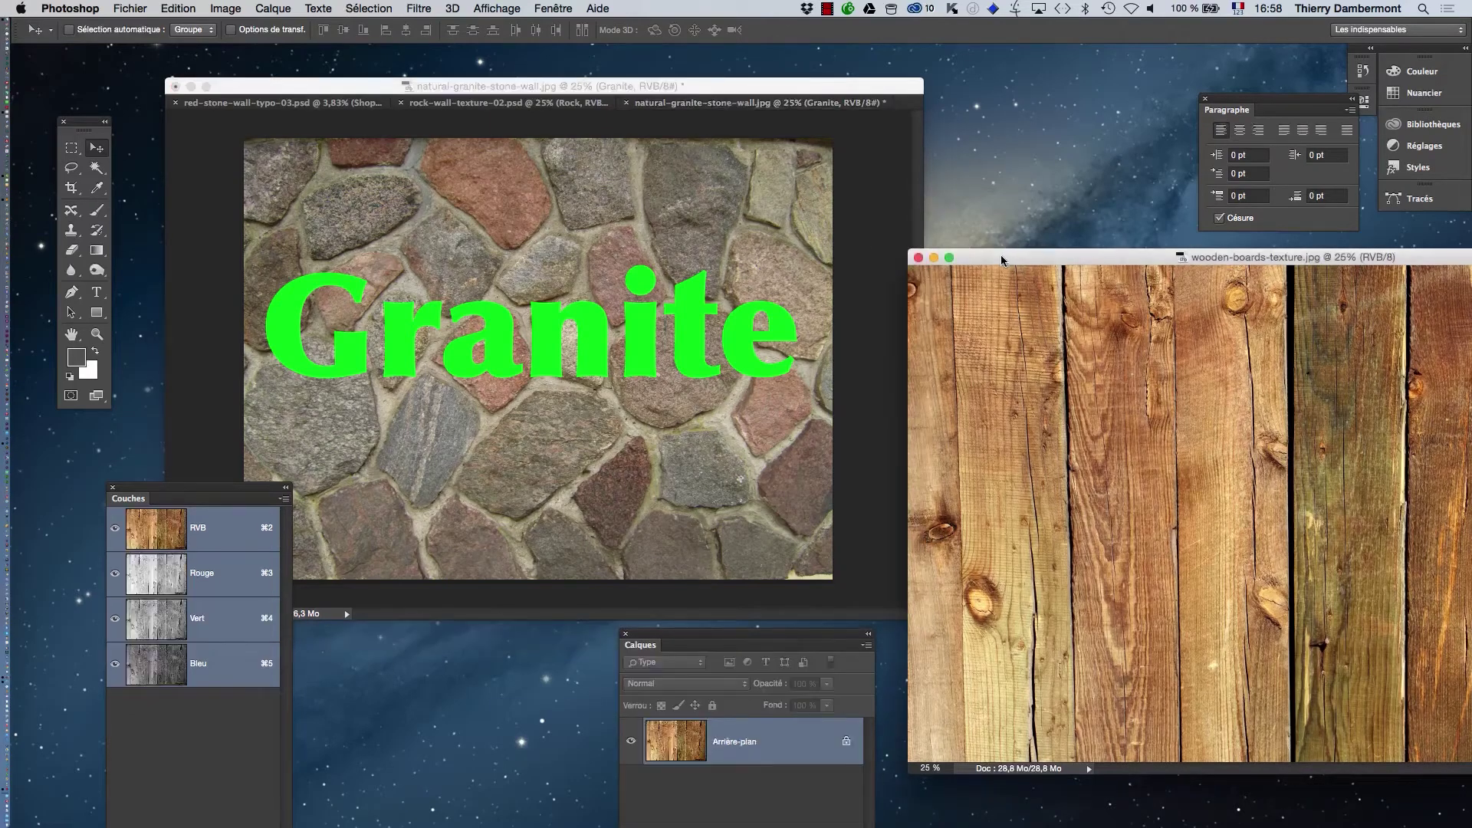
pyautogui.moveTo(1001, 255); pyautogui.dragTo(925, 236)
# Zoom all open documents out to 12.5% together and reposition the wooden boards window so both images are fully visible
pyautogui.keyDown('alt'); pyautogui.keyDown('super'); pyautogui.click(1249, 495); pyautogui.keyUp('super'); pyautogui.keyUp('alt')
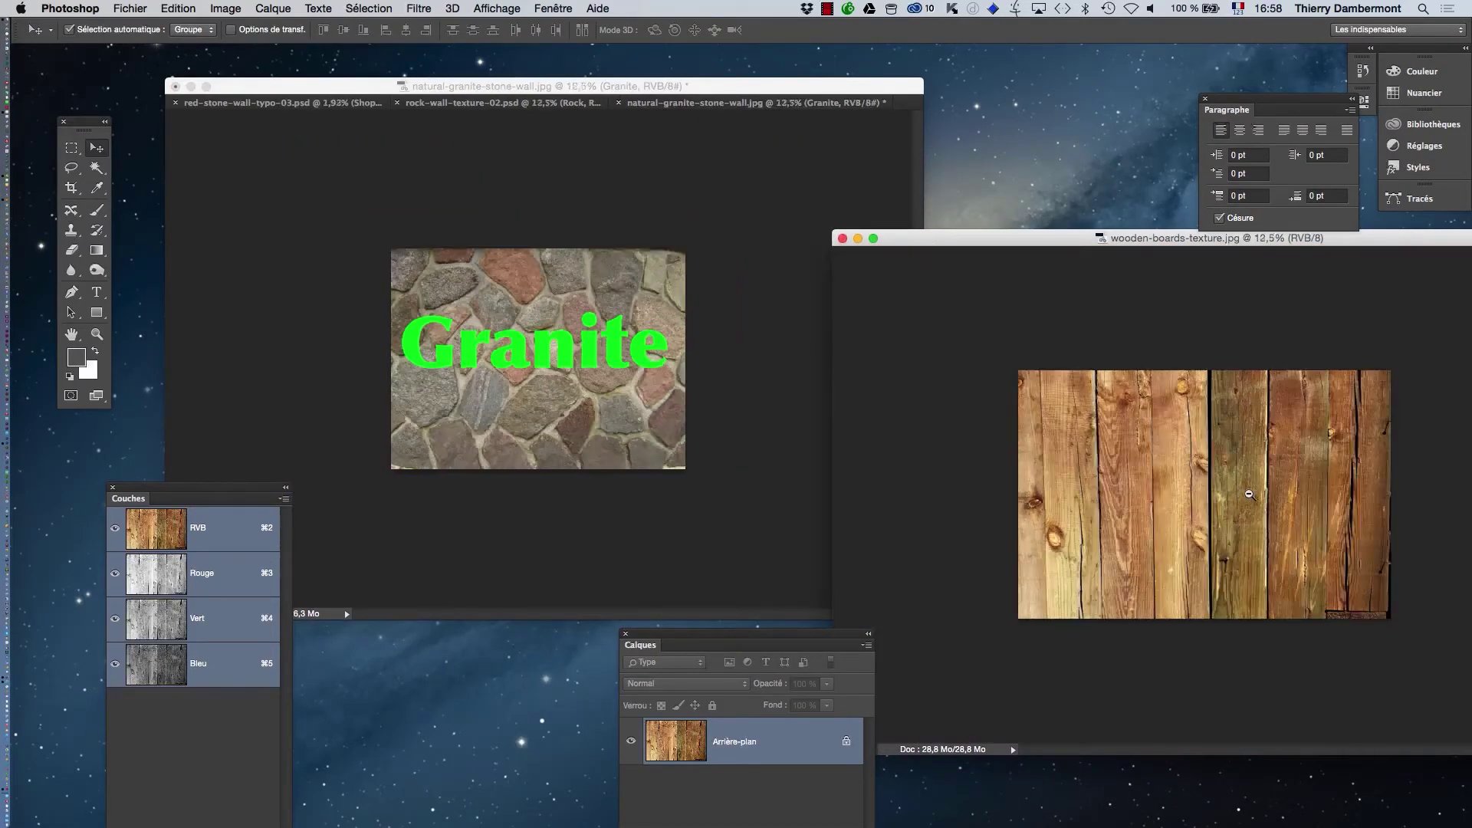
pyautogui.click(99, 336)
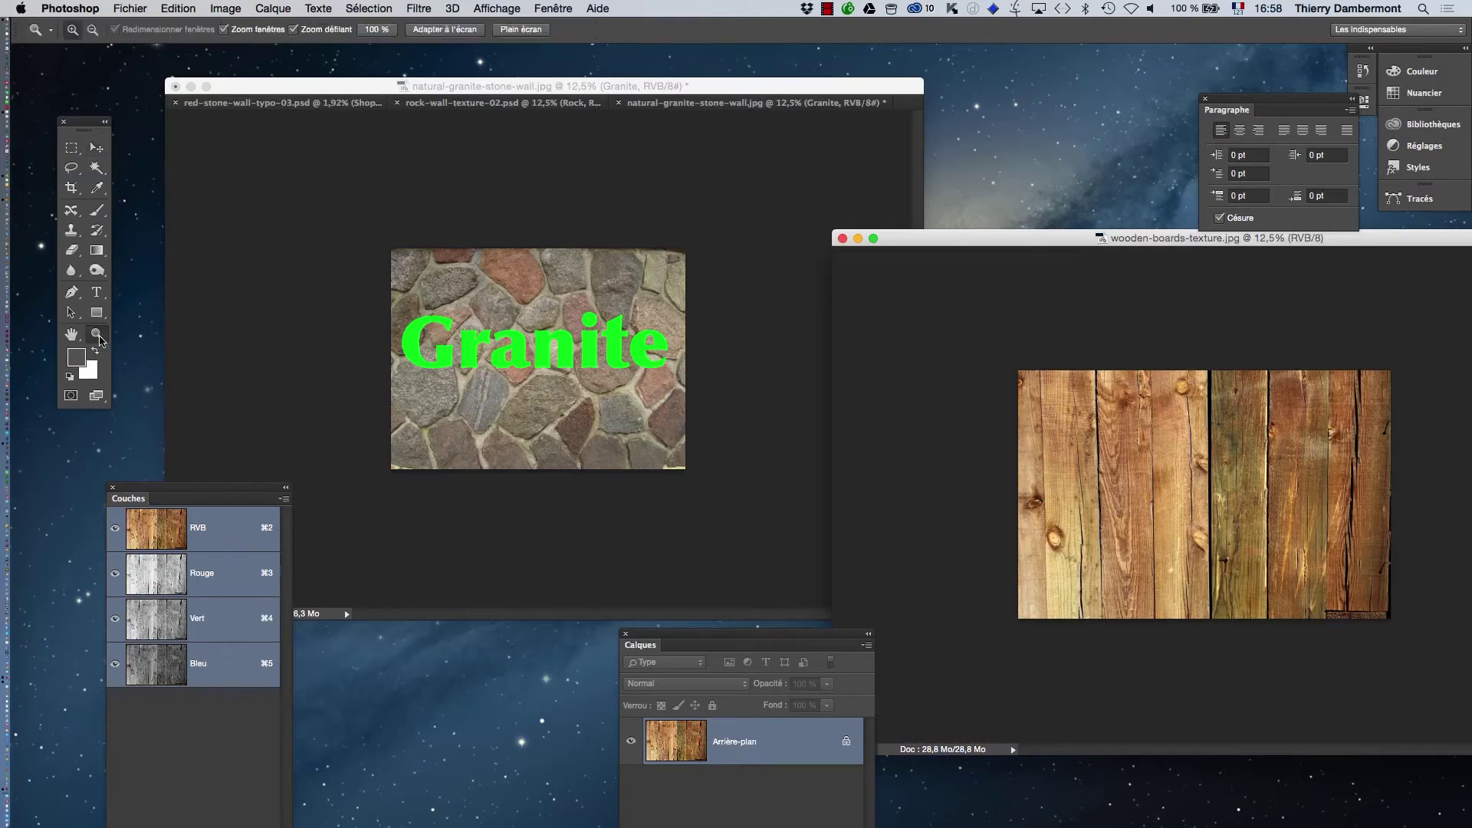
pyautogui.press('h')
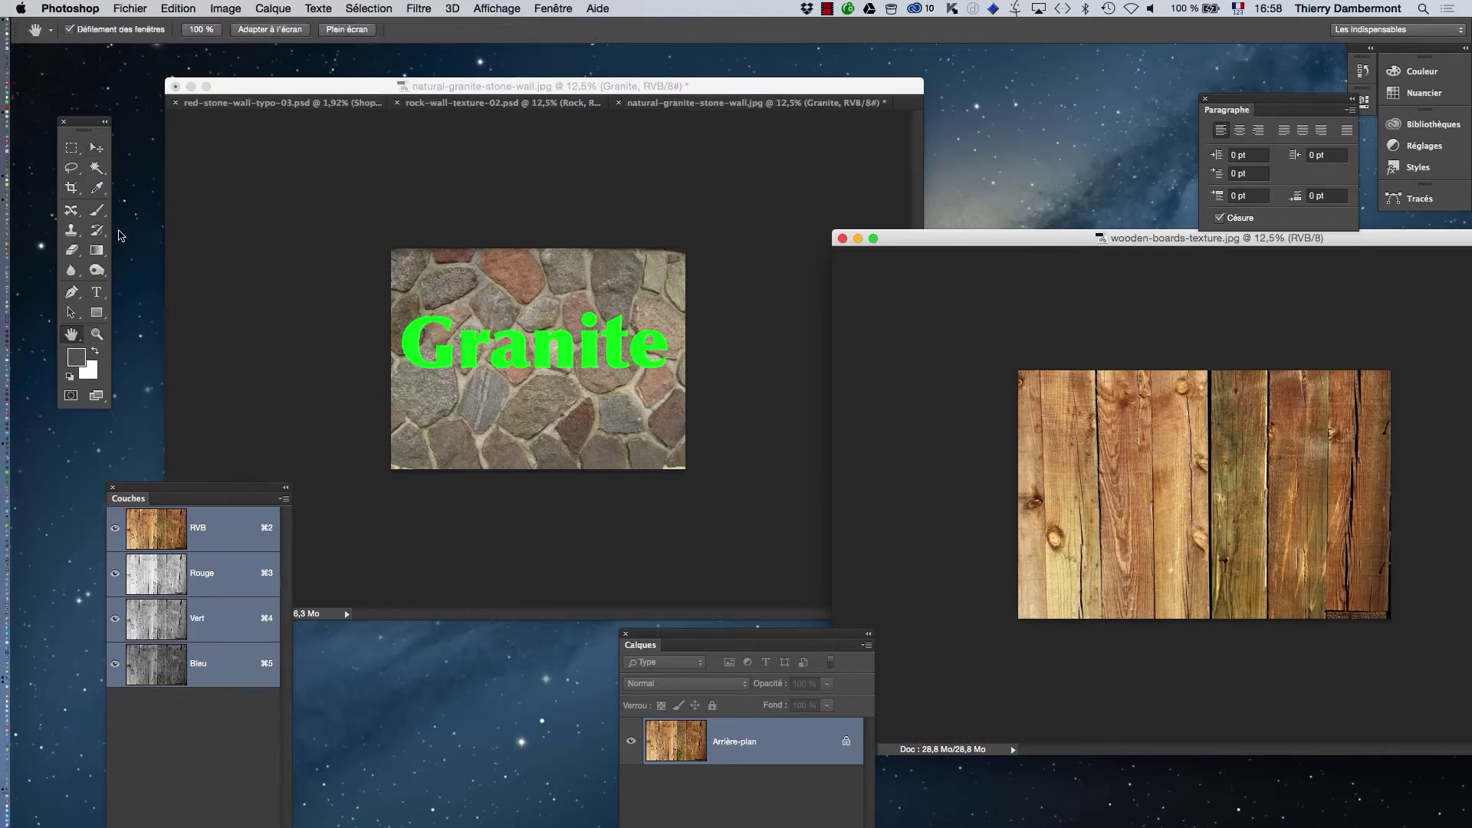
pyautogui.click(83, 29)
pyautogui.moveTo(979, 245); pyautogui.dragTo(929, 173)
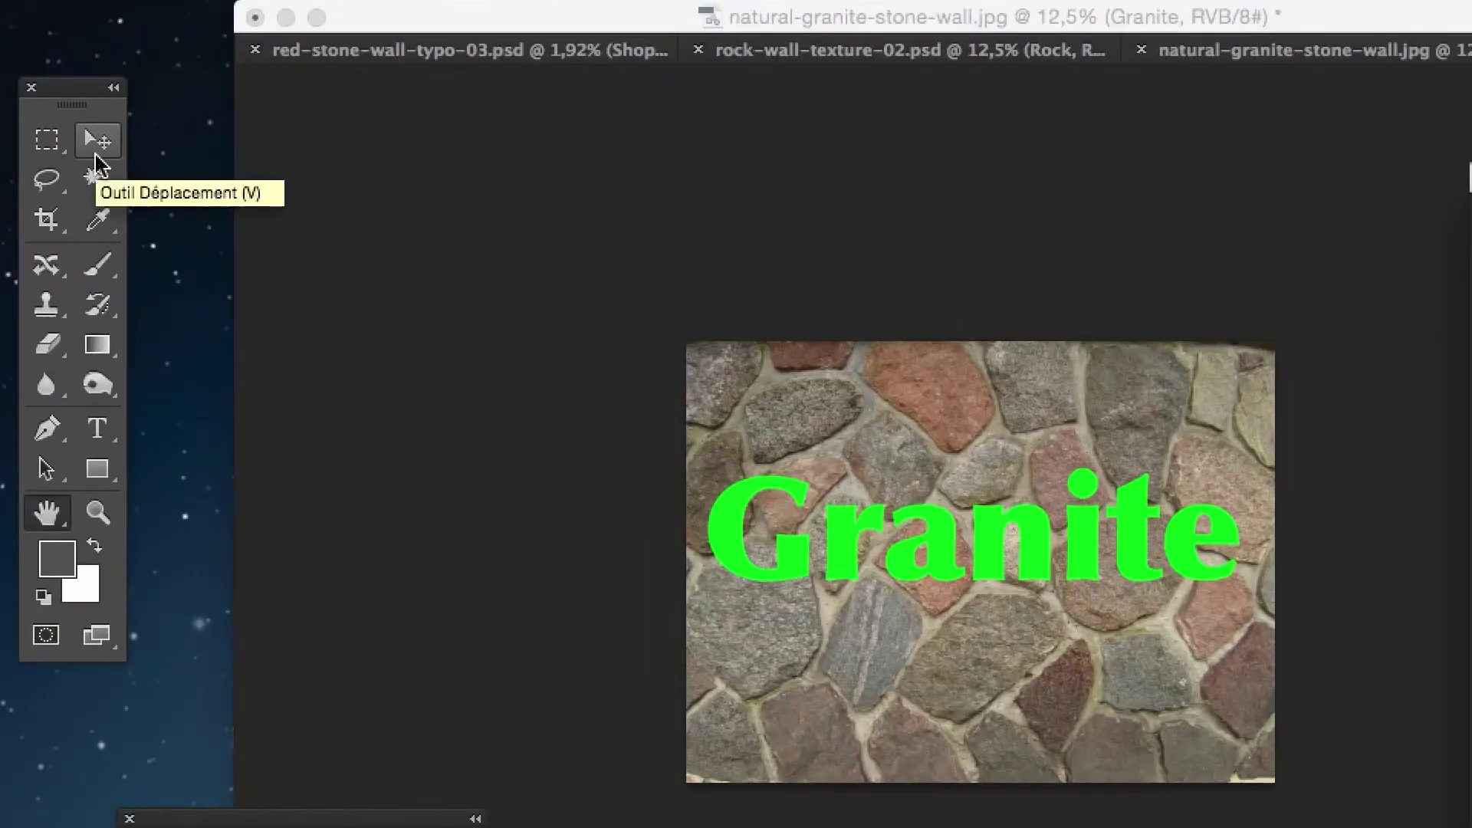
# Copy the wooden boards image into the granite wall document as a new layer and position it to cover the canvas
pyautogui.click(97, 148)
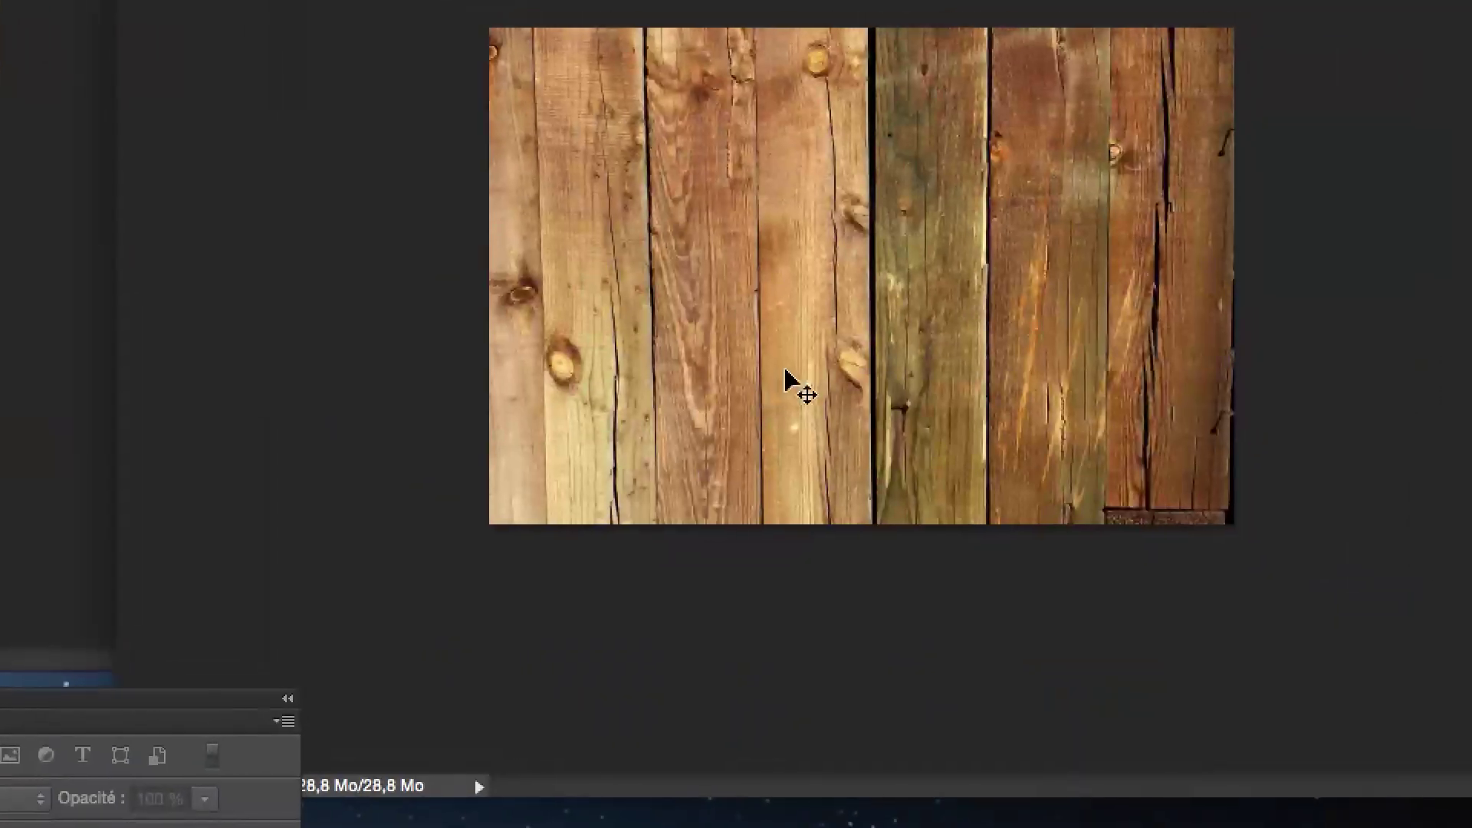
pyautogui.moveTo(1003, 421); pyautogui.dragTo(387, 420)
pyautogui.moveTo(576, 382); pyautogui.dragTo(0, 226)
pyautogui.moveTo(369, 315); pyautogui.dragTo(341, 307)
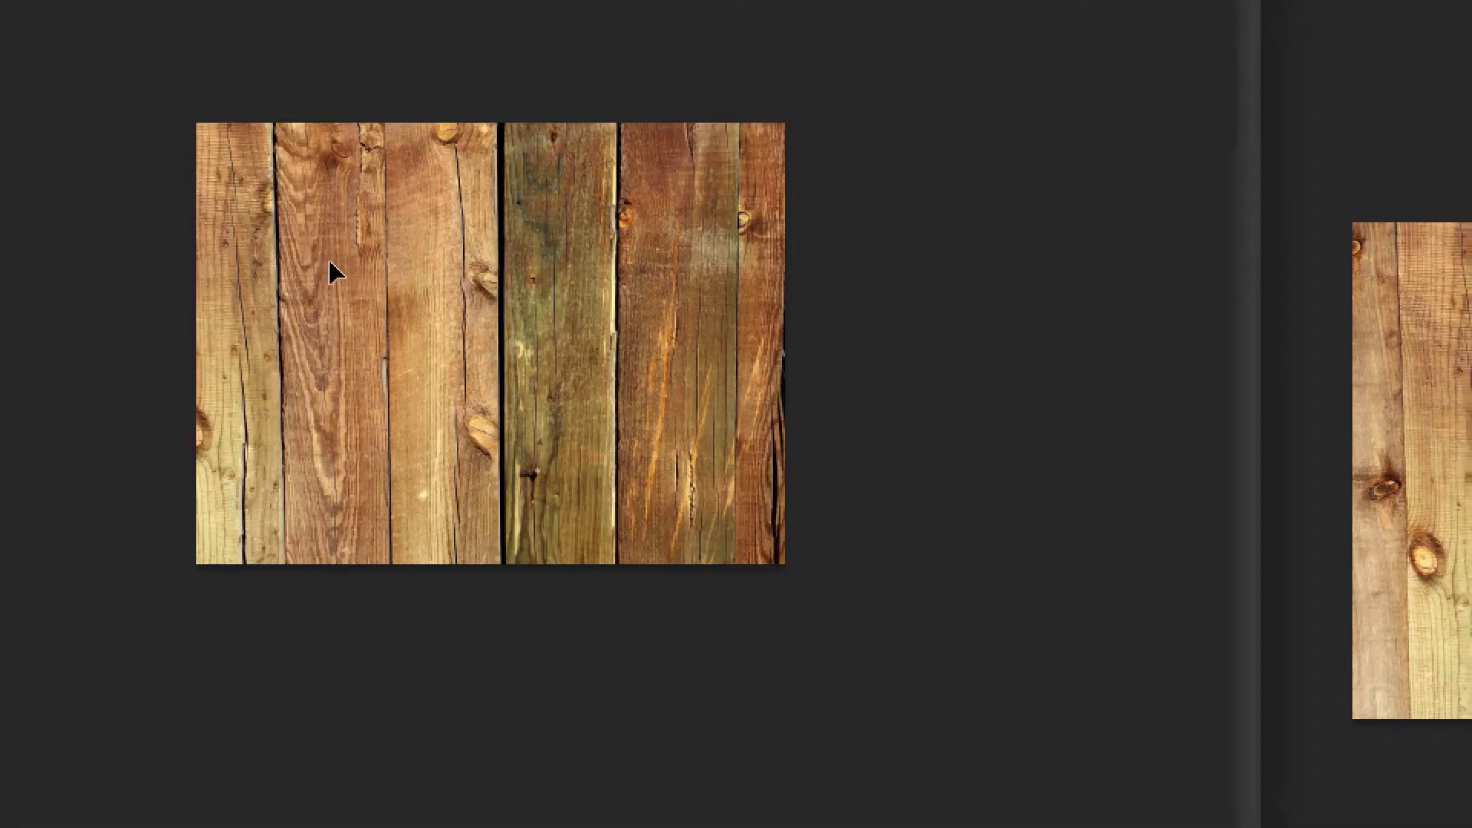
pyautogui.moveTo(276, 183); pyautogui.dragTo(623, 276)
pyautogui.moveTo(453, 306); pyautogui.dragTo(401, 330)
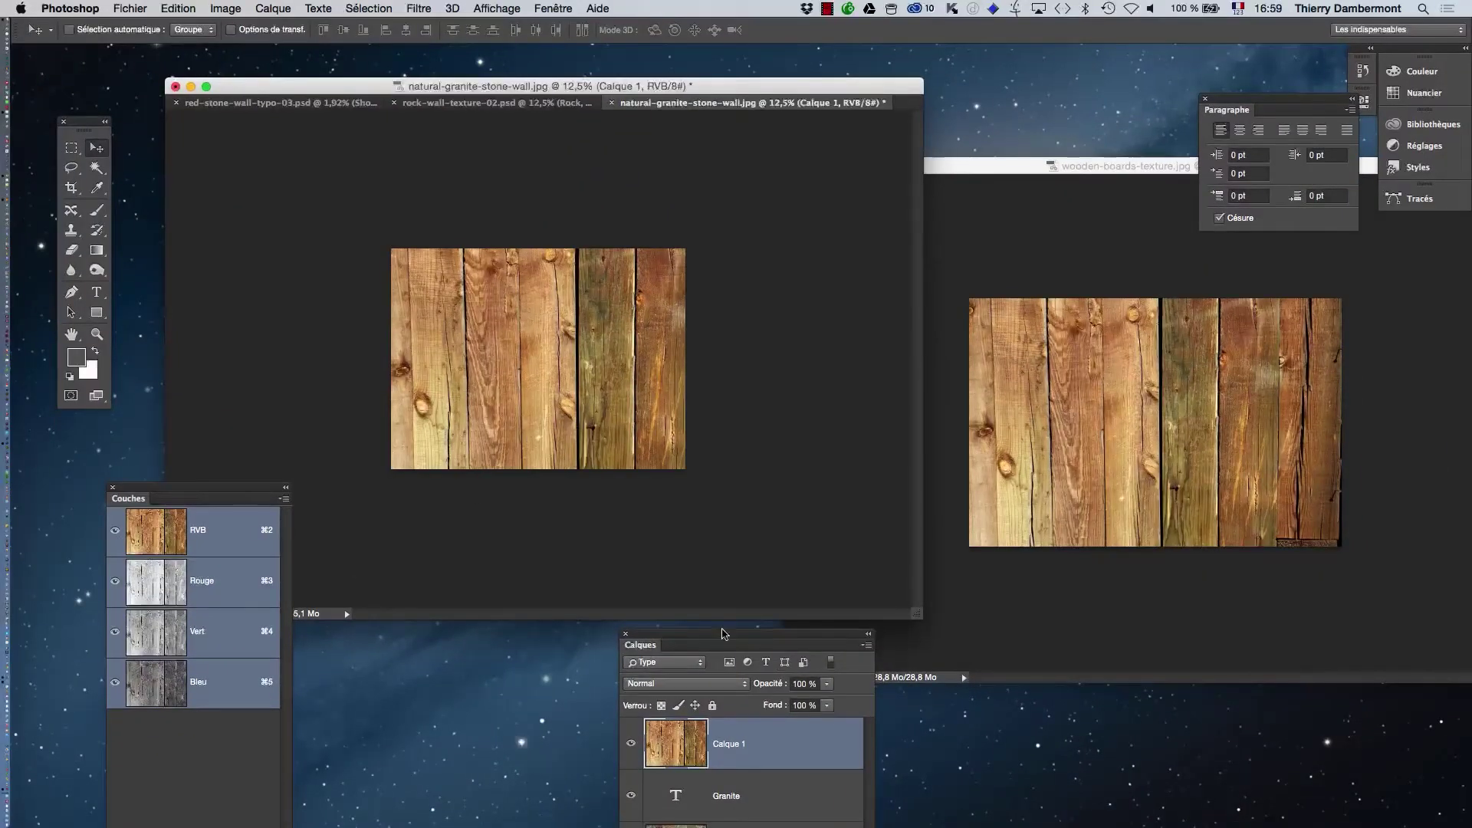
# Show the granite wall document in full-screen mode at a larger zoom and place the Layers panel beside the image
pyautogui.moveTo(723, 637); pyautogui.dragTo(915, 148)
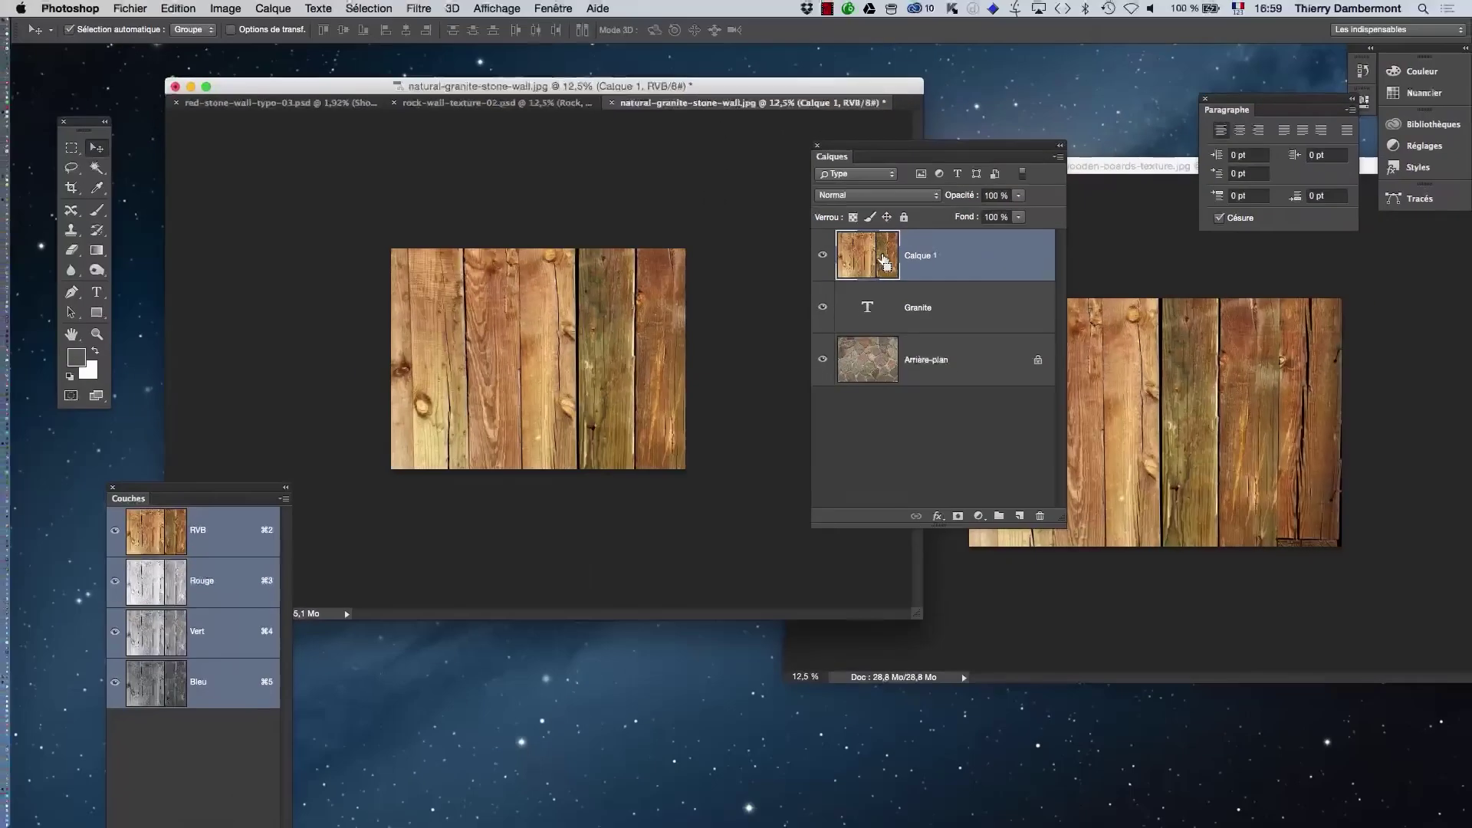
pyautogui.press('f')
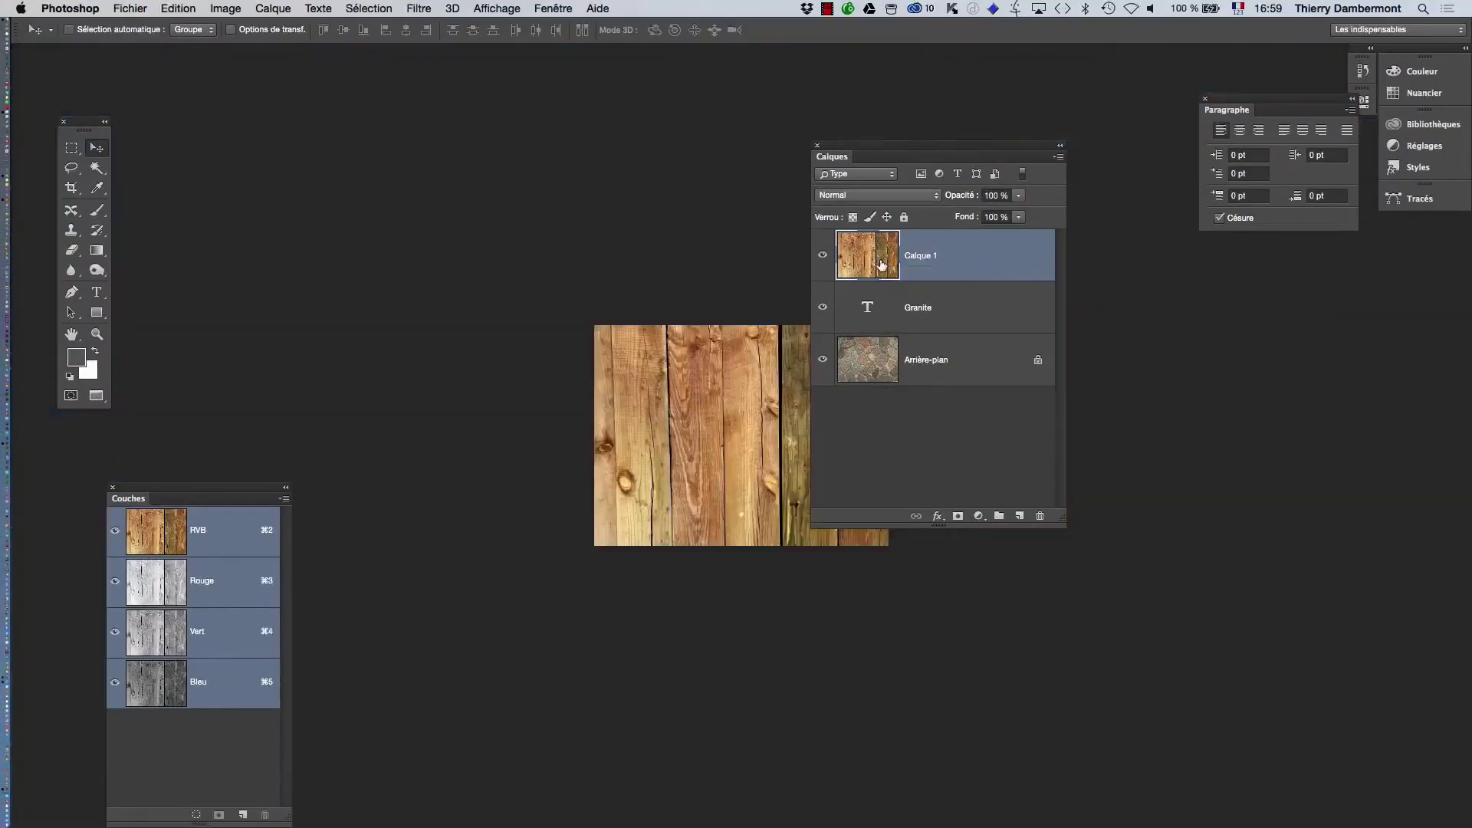
pyautogui.moveTo(641, 408); pyautogui.dragTo(541, 336)
pyautogui.keyDown('super'); pyautogui.click(540, 335); pyautogui.keyUp('super')
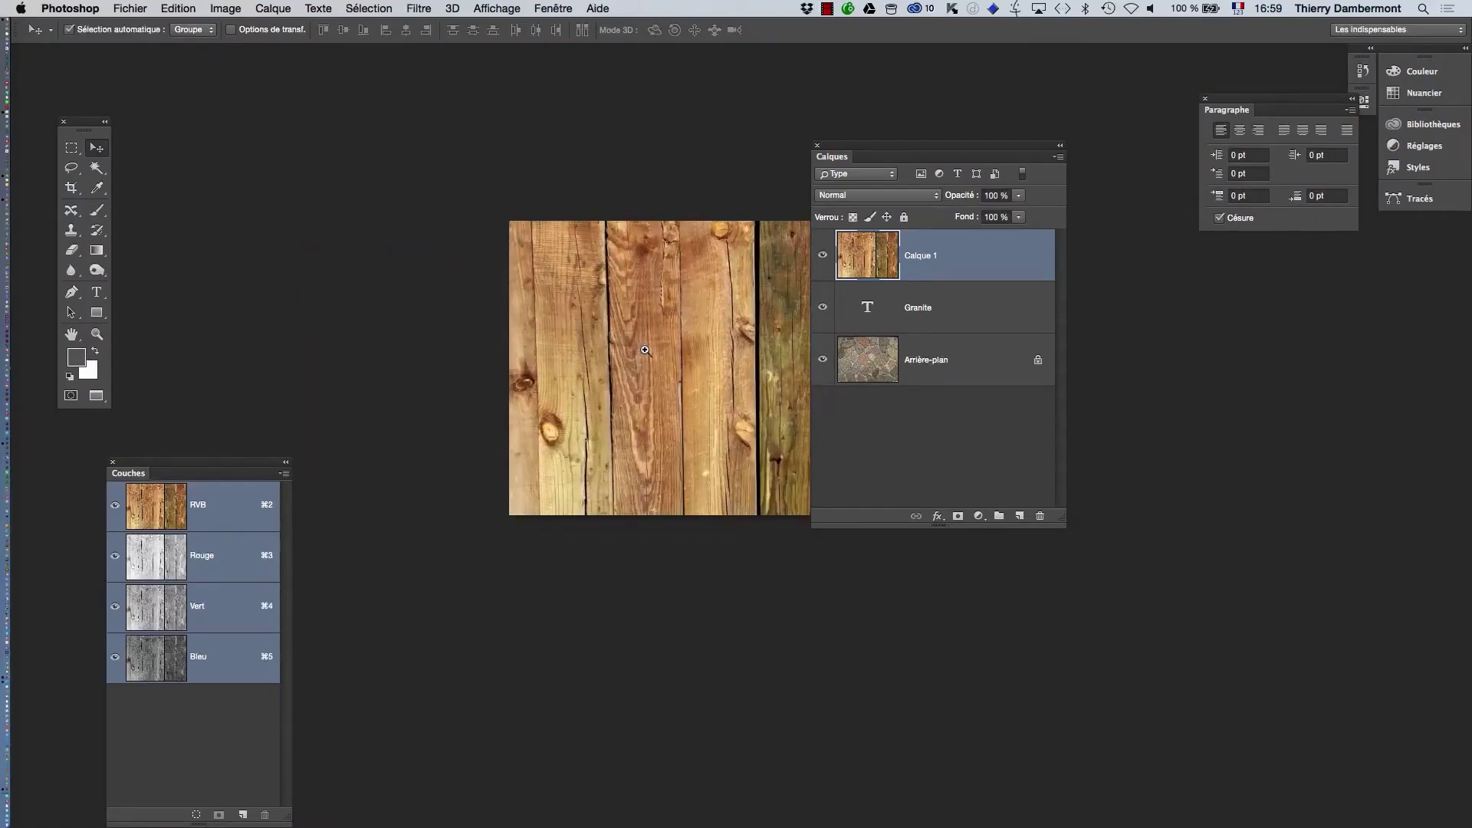
pyautogui.moveTo(878, 156); pyautogui.dragTo(1155, 355)
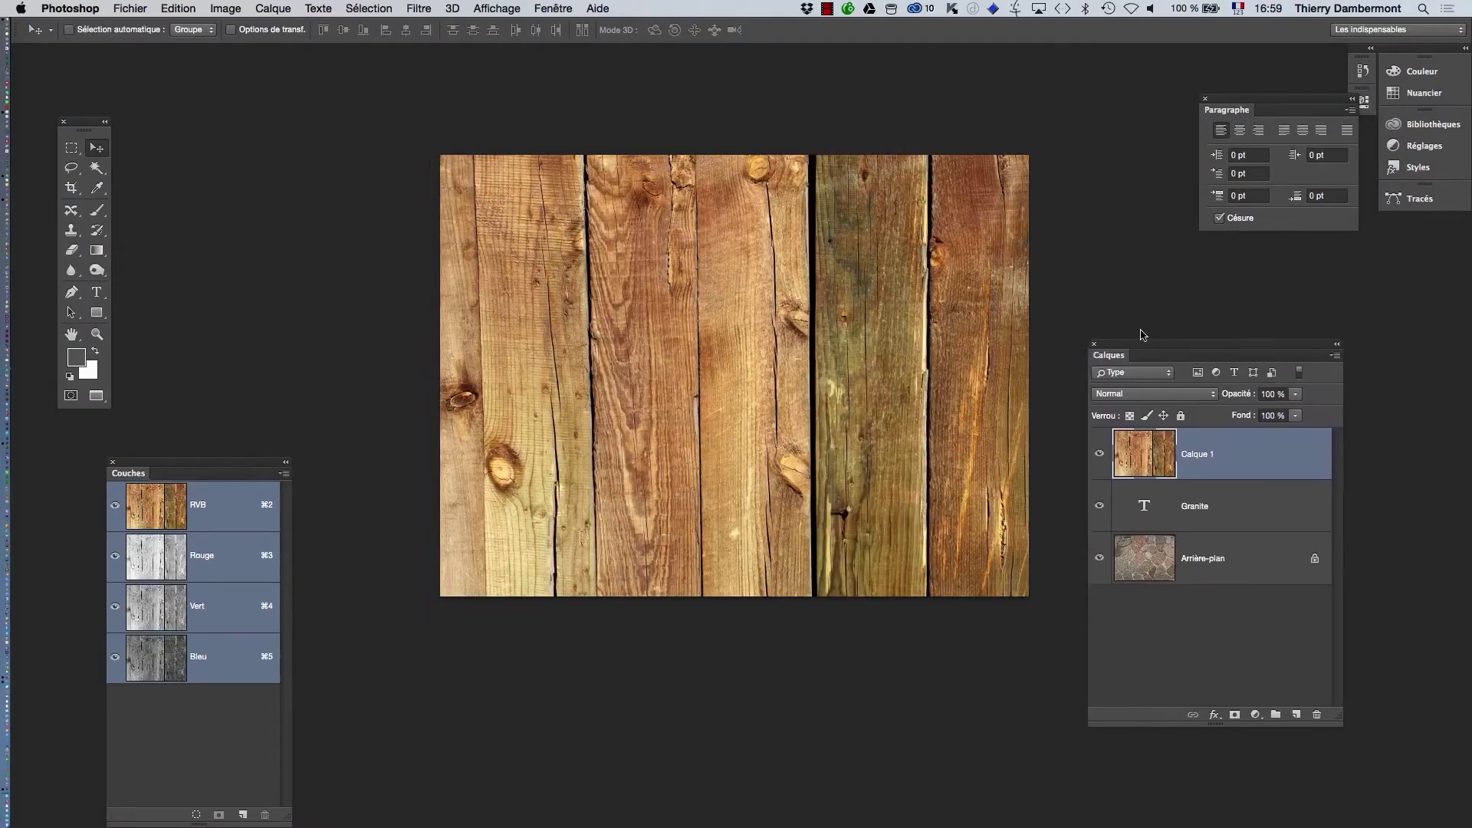
# Clip the wood layer Calque 1 to the Granite text layer and reposition the wood texture inside the letters
pyautogui.hscroll(3, 657, 289)
pyautogui.scroll(-2, 656, 289)
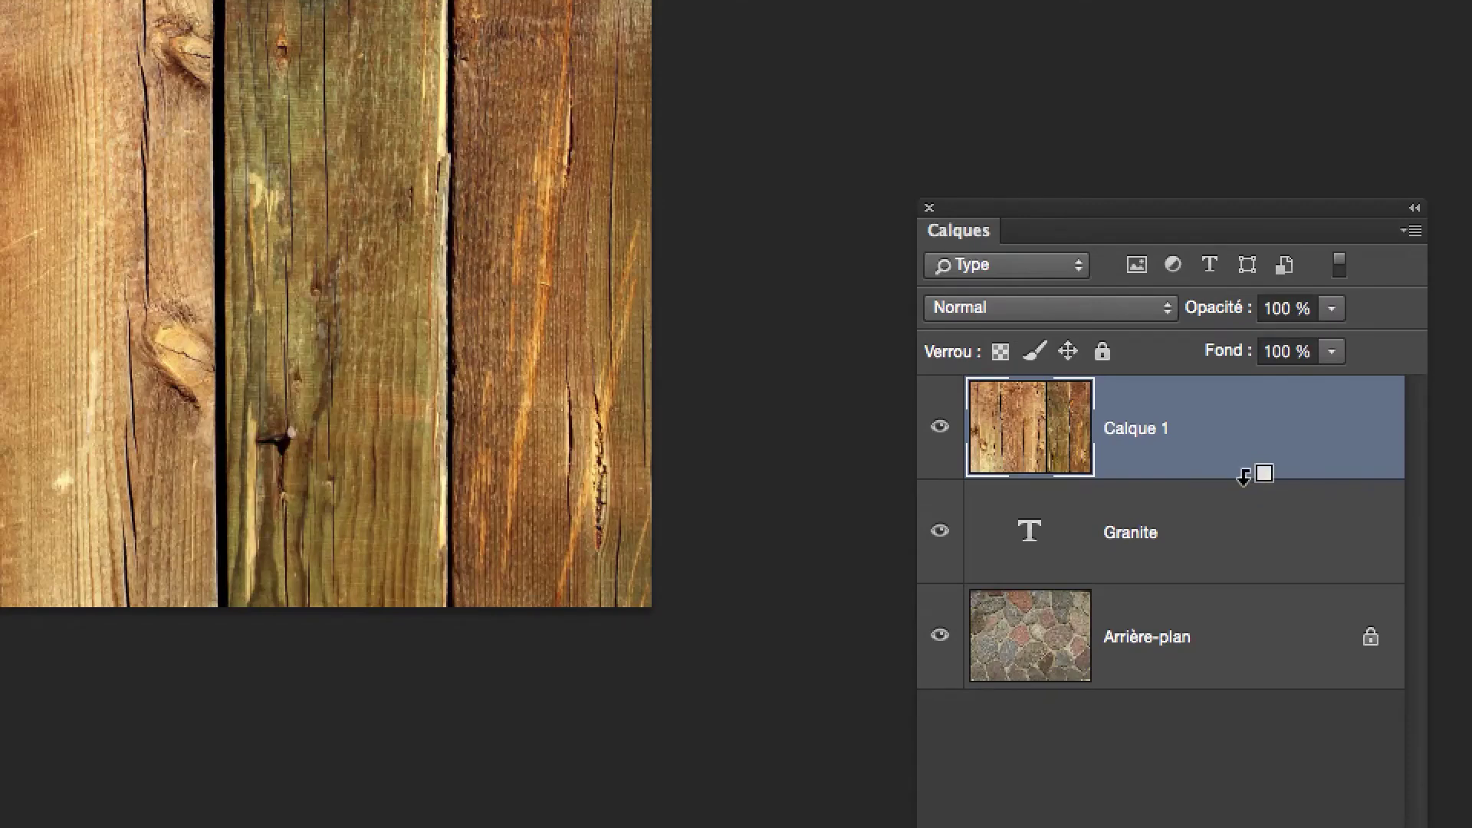
pyautogui.keyDown('alt'); pyautogui.click(1243, 476); pyautogui.keyUp('alt')
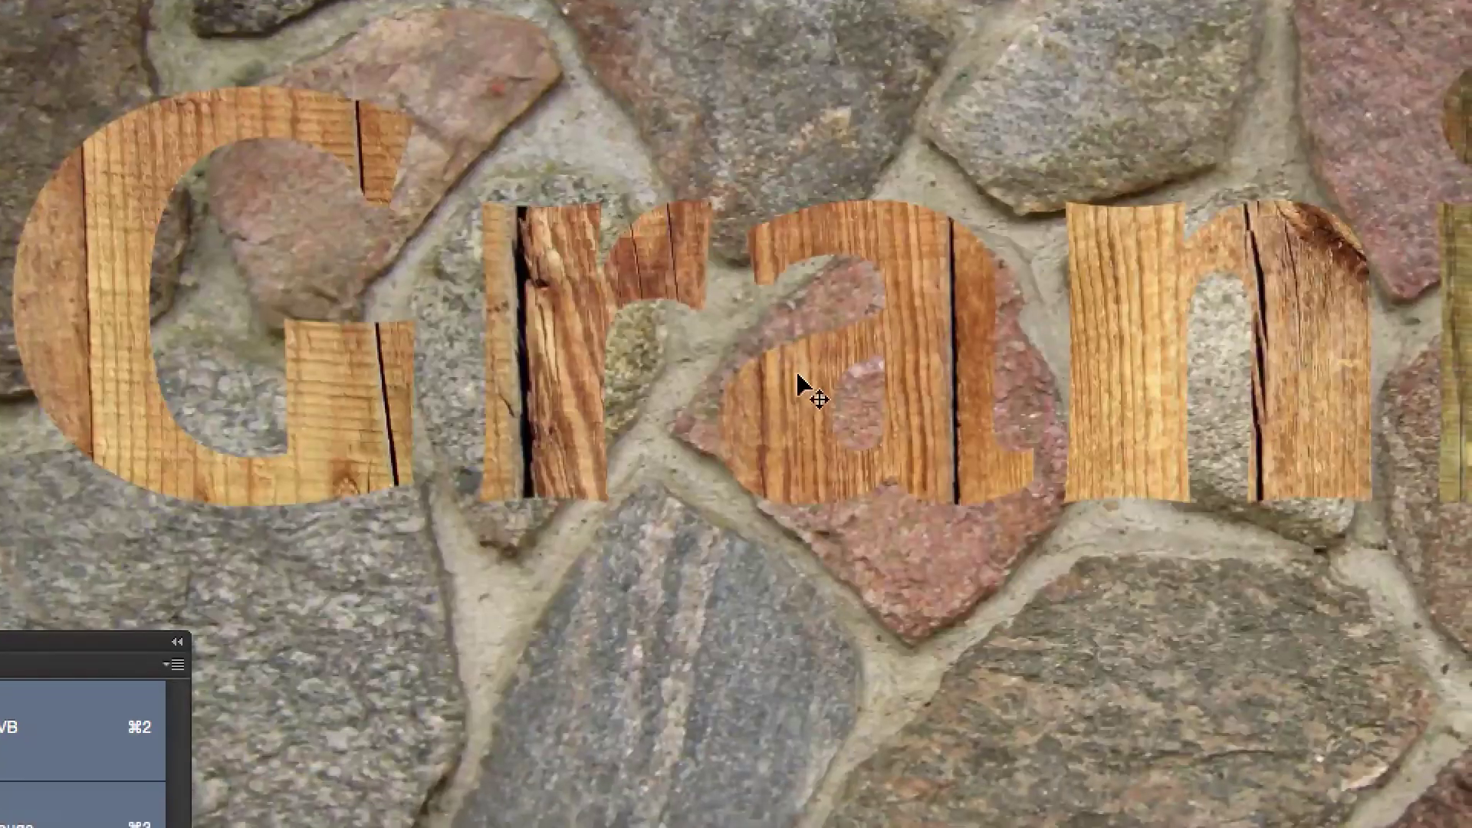
pyautogui.moveTo(797, 374); pyautogui.dragTo(556, 315)
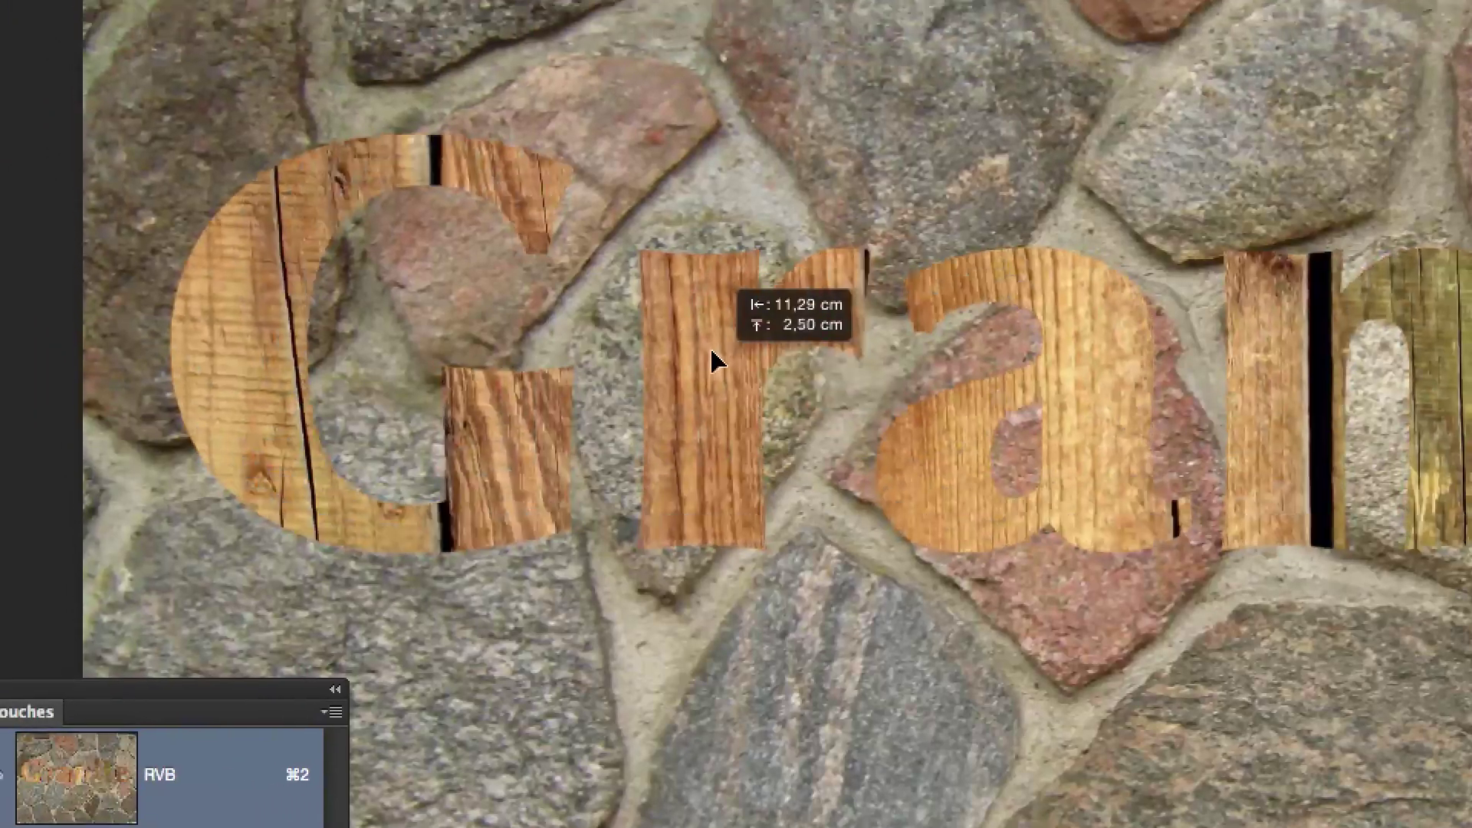
pyautogui.moveTo(713, 361); pyautogui.dragTo(814, 357)
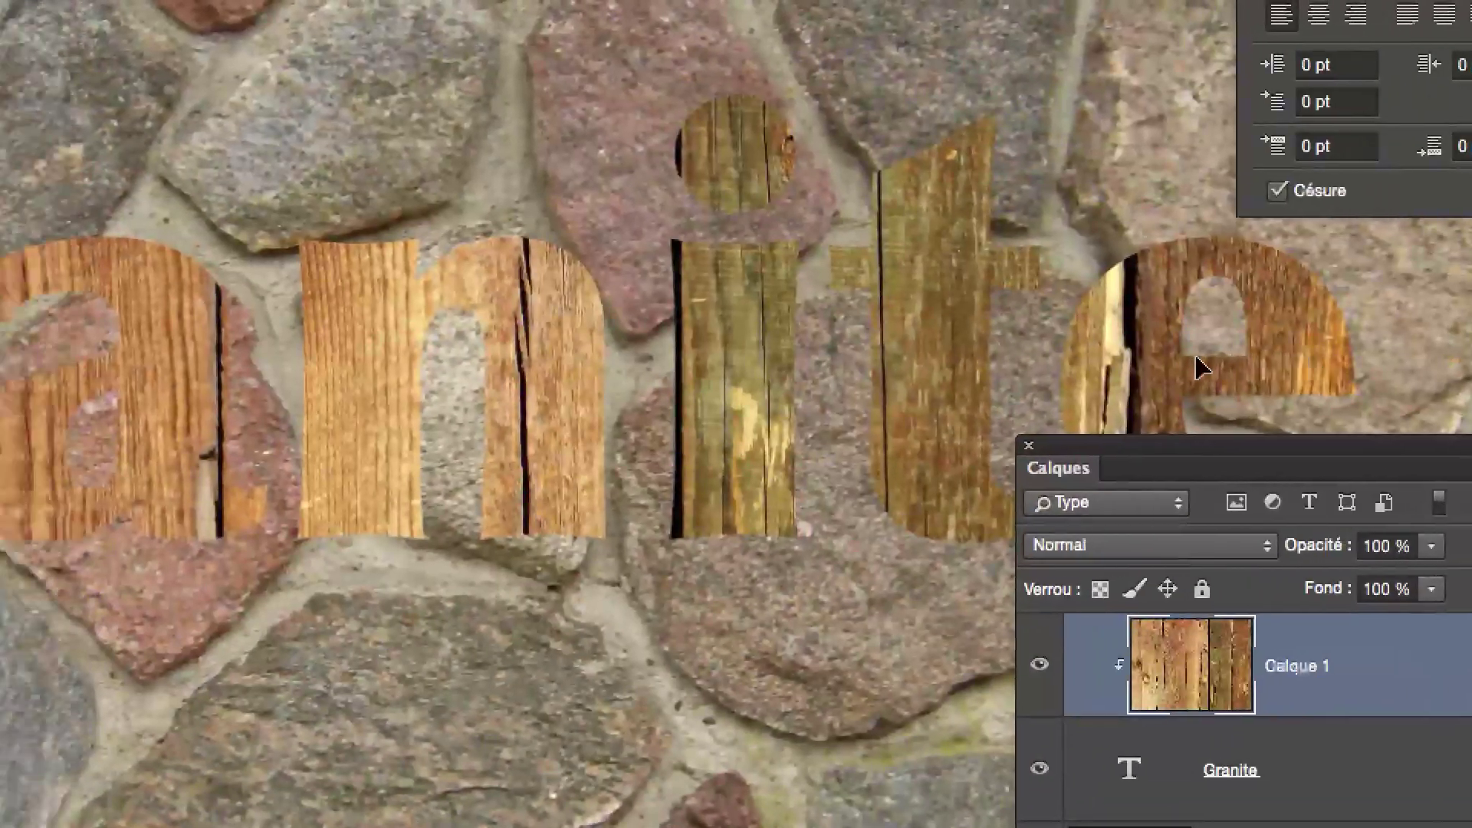
# Reposition the wood texture of Calque 1 inside the Granite letters and move the Layers panel clear of the word
pyautogui.moveTo(1200, 368); pyautogui.dragTo(1038, 361)
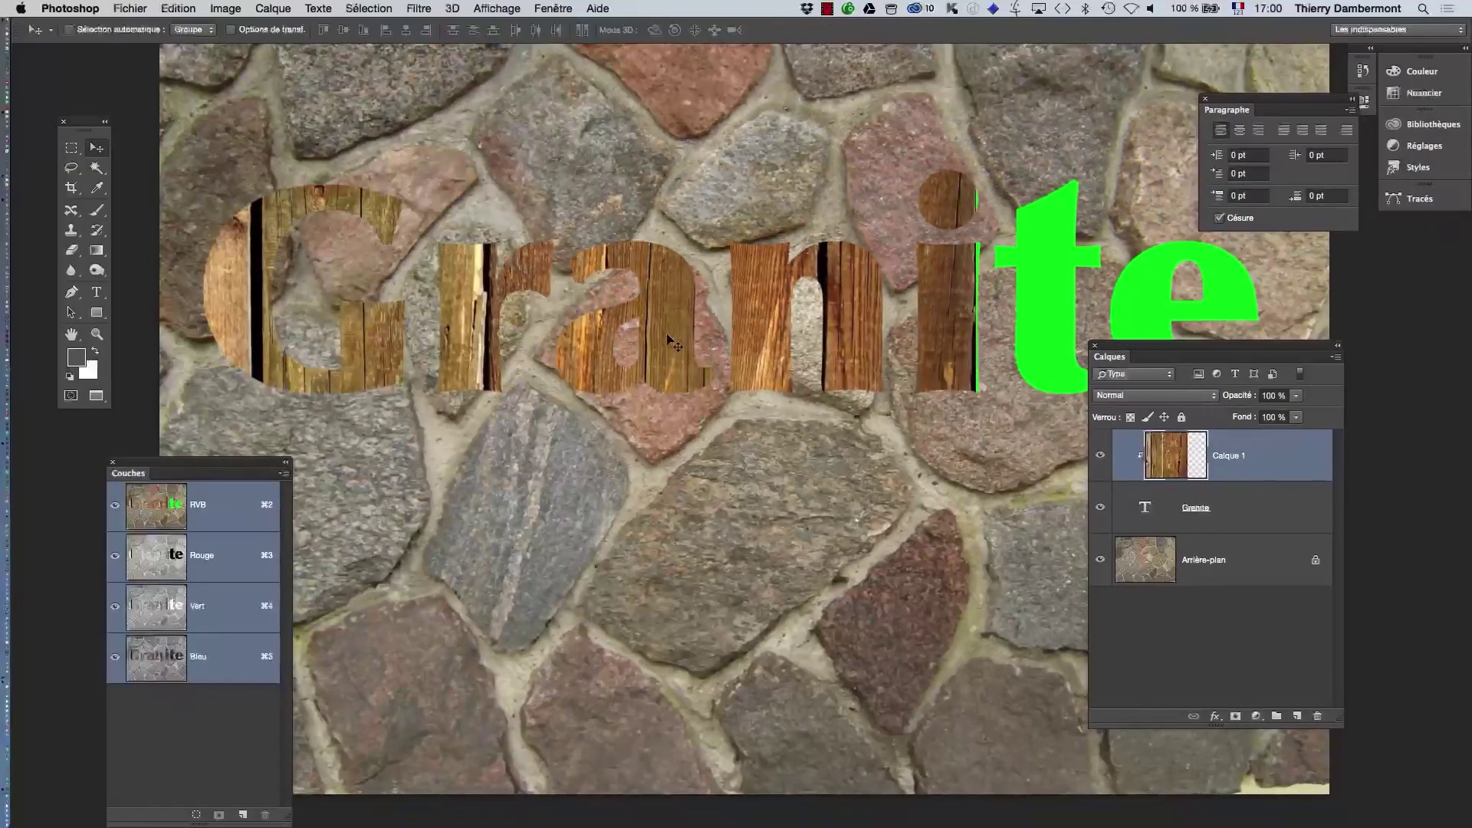
pyautogui.moveTo(673, 342); pyautogui.dragTo(1016, 331)
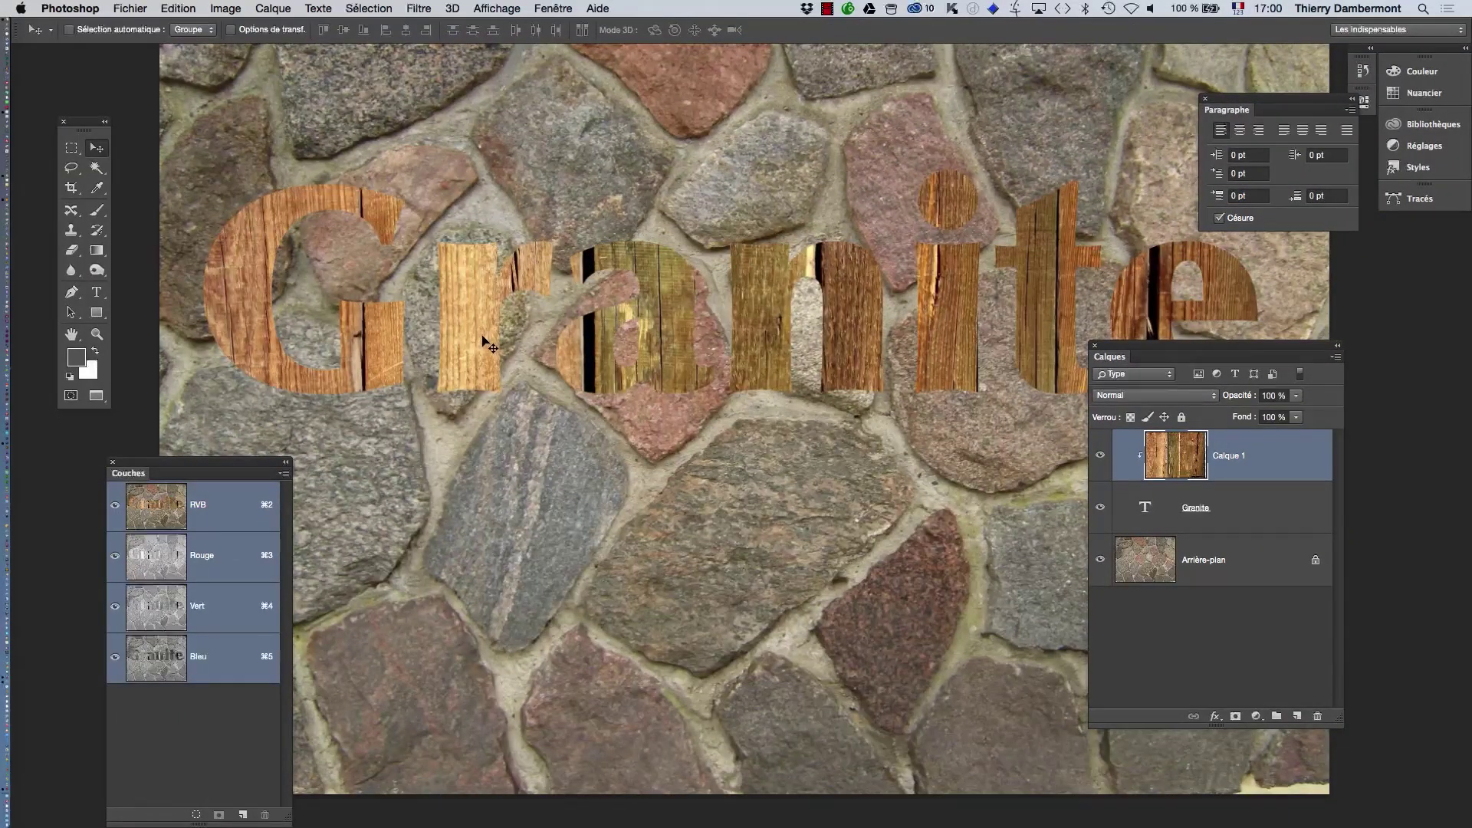
pyautogui.moveTo(491, 345); pyautogui.dragTo(634, 355)
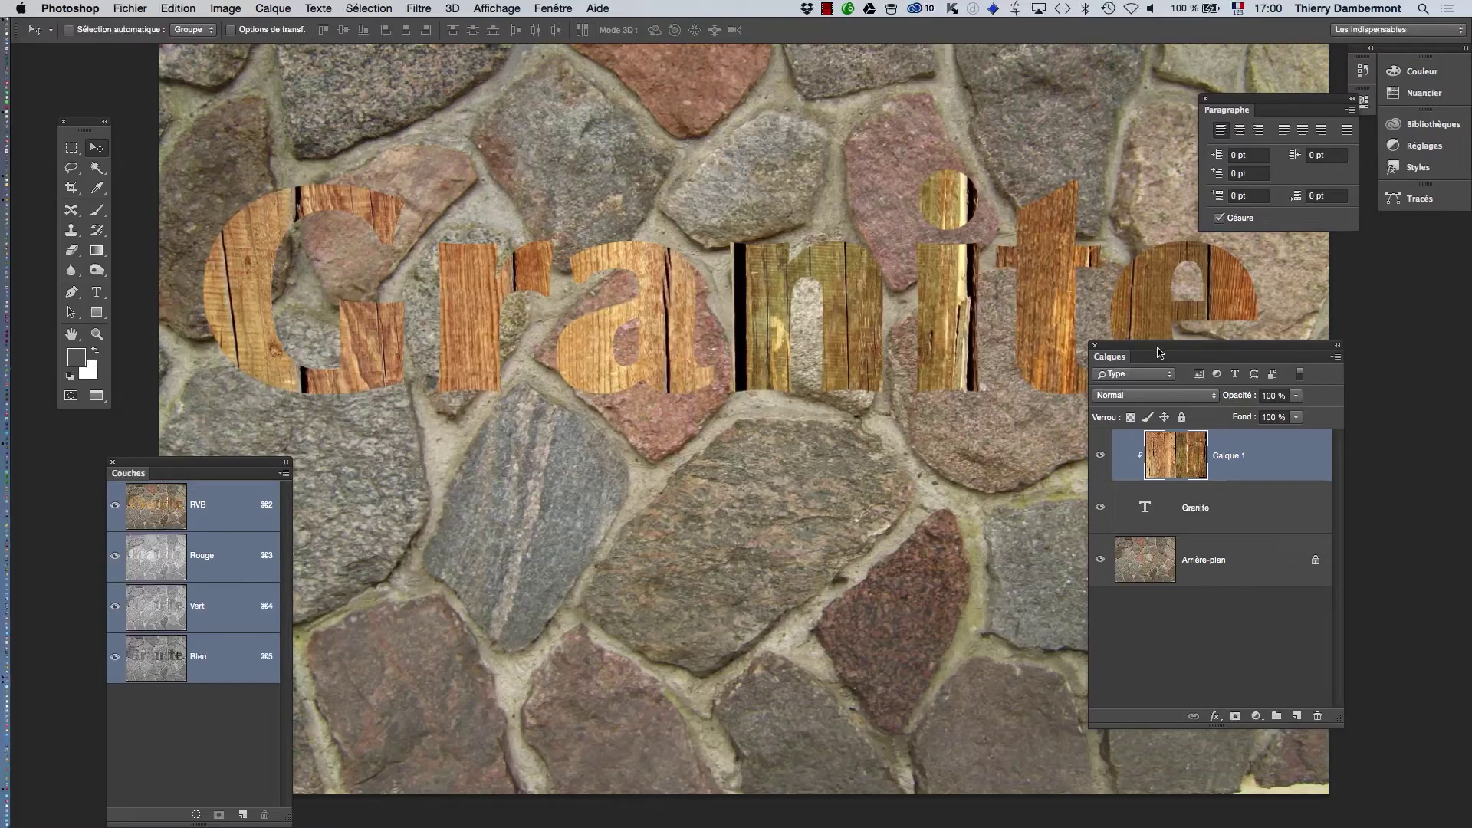
pyautogui.moveTo(1153, 350); pyautogui.dragTo(1121, 448)
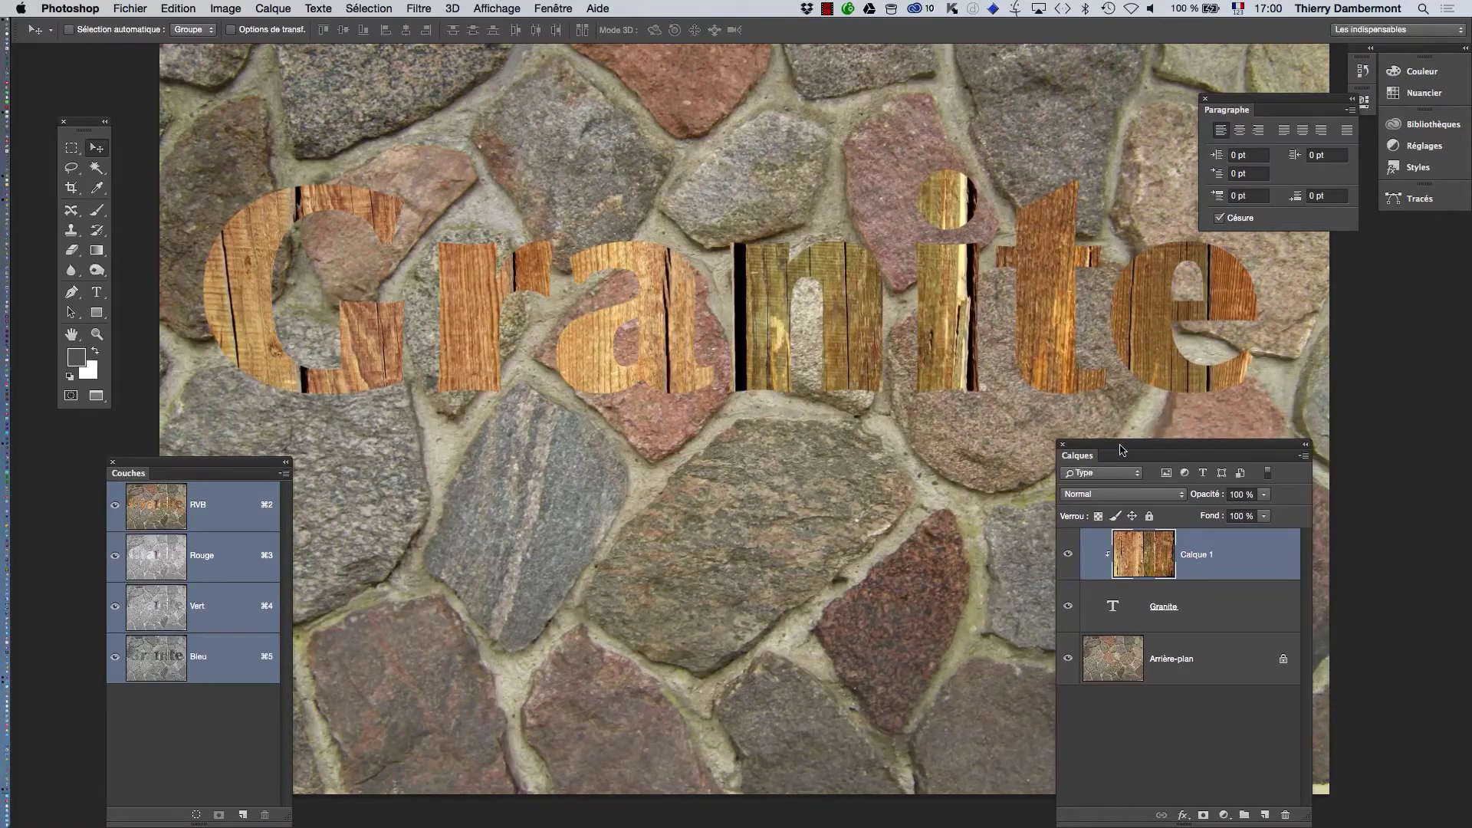
pyautogui.press('super+shift+2')
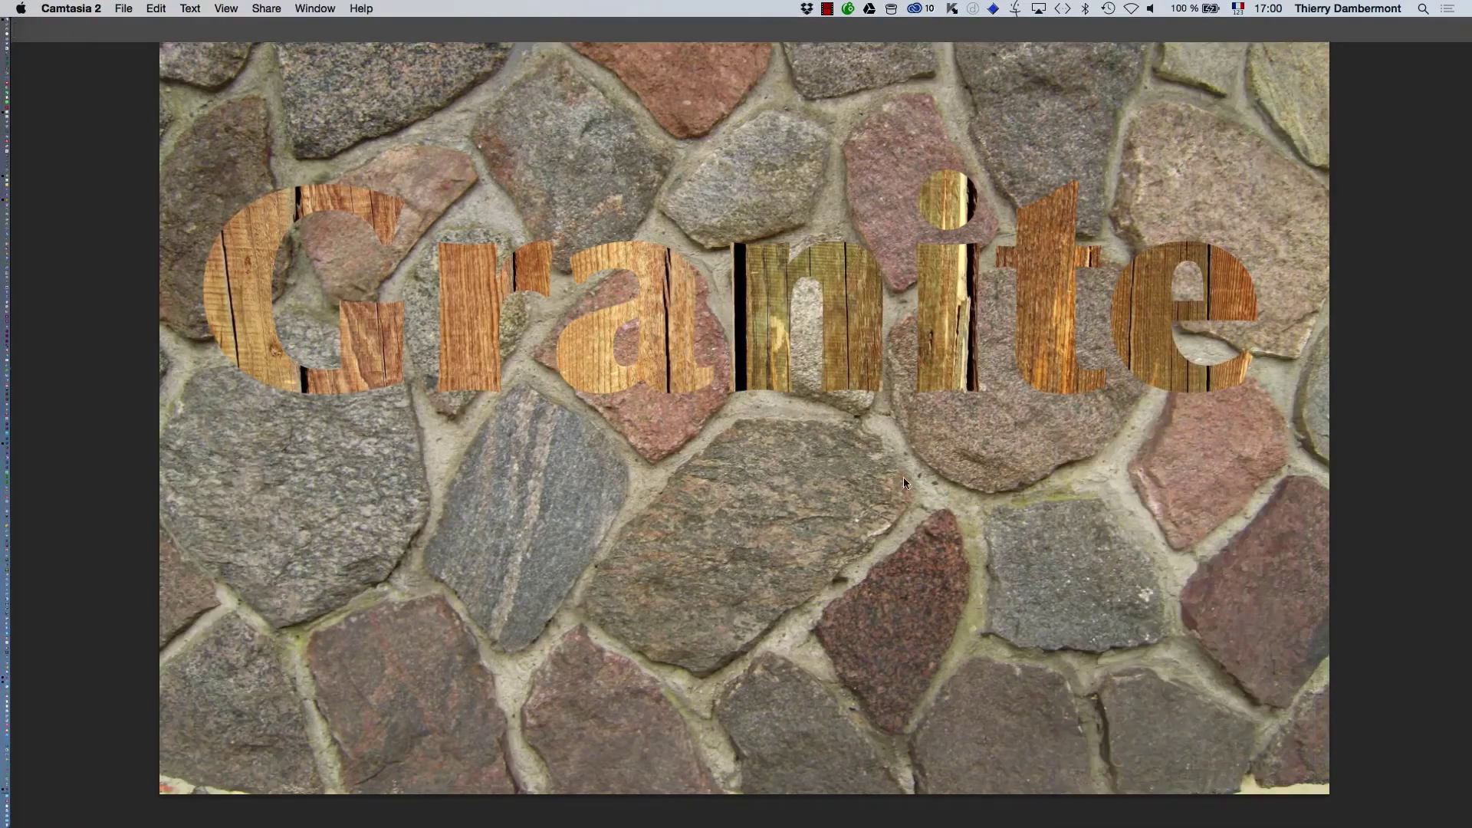
pyautogui.click(639, 361)
pyautogui.moveTo(611, 374); pyautogui.dragTo(757, 354)
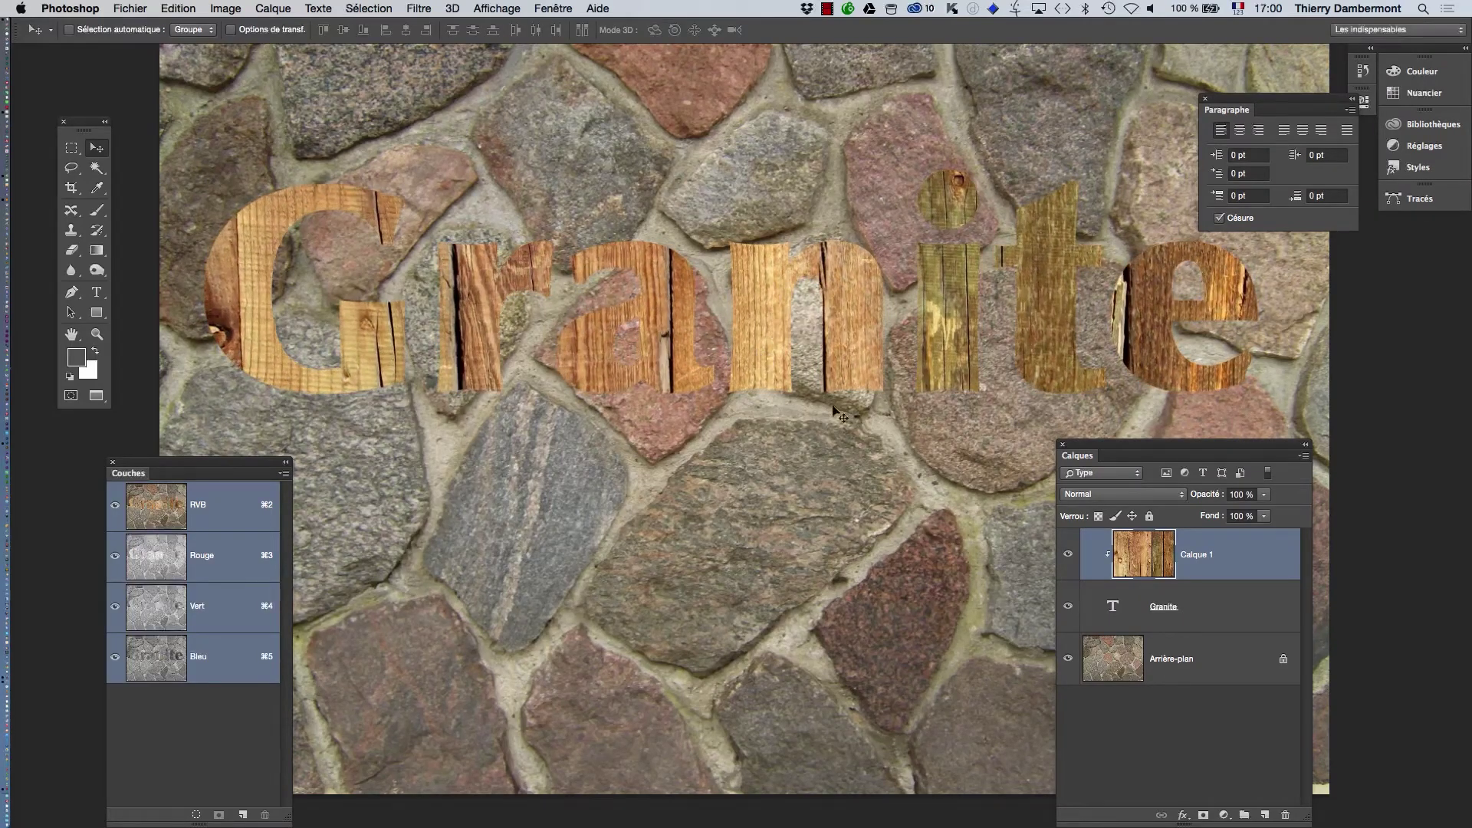
# Release the clipping mask between Calque 1 and the Granite text layer, and clip the wood layer to the text again
pyautogui.moveTo(1077, 451); pyautogui.dragTo(1025, 361)
pyautogui.moveTo(1073, 285); pyautogui.dragTo(1114, 327)
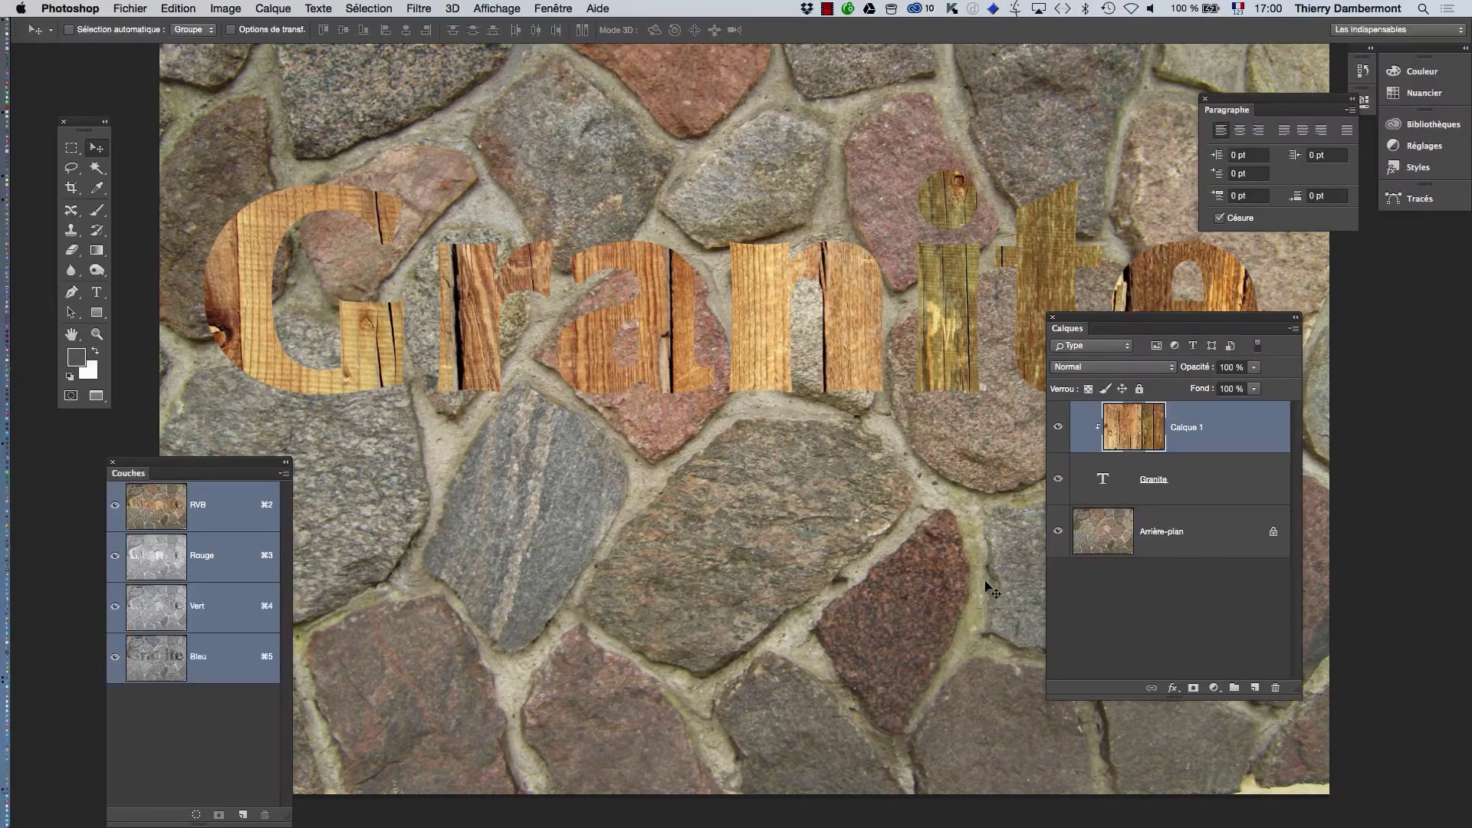
pyautogui.keyDown('alt'); pyautogui.click(1208, 446); pyautogui.keyUp('alt')
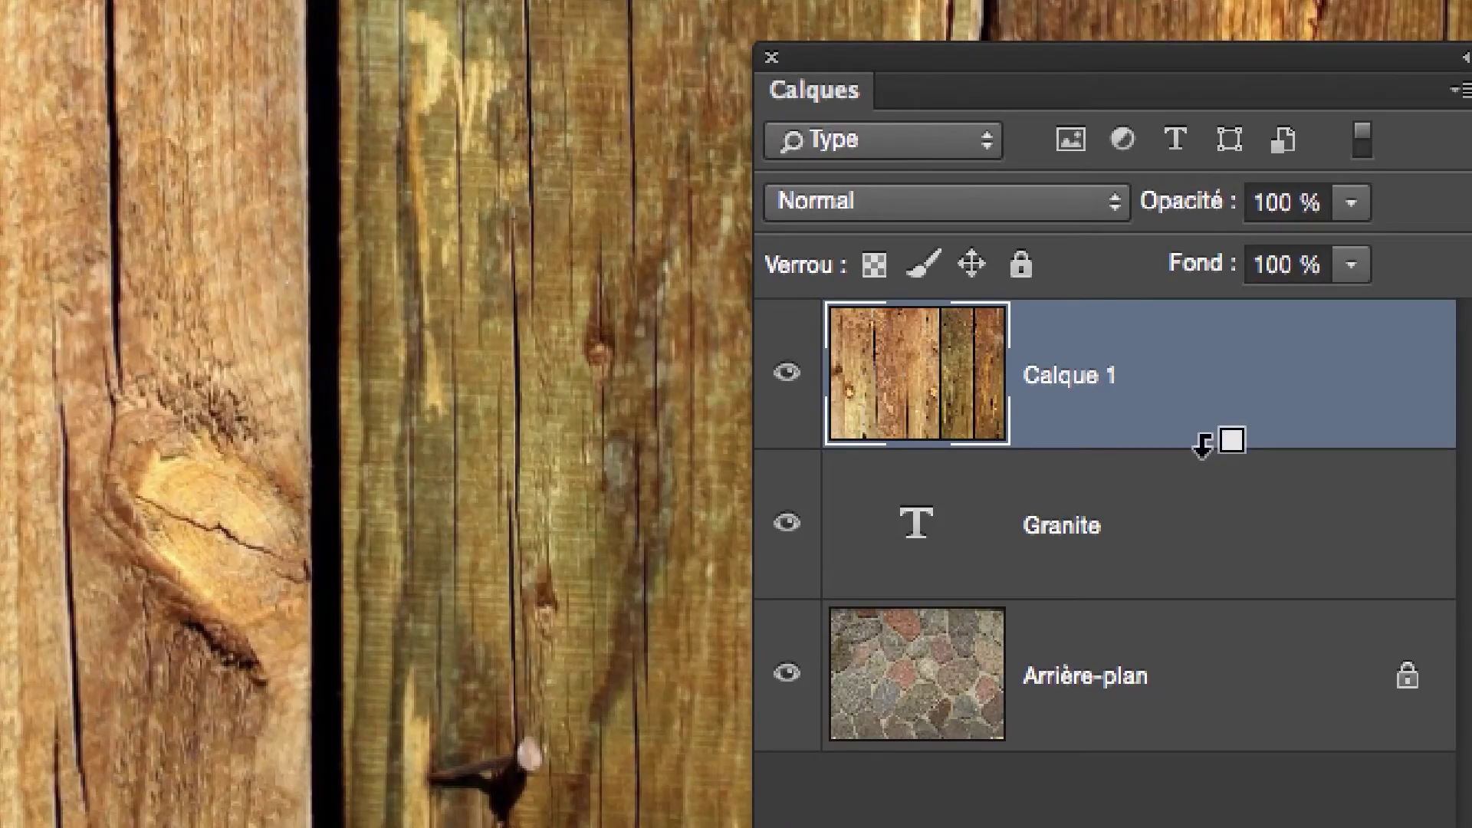
pyautogui.keyDown('alt'); pyautogui.click(1202, 443); pyautogui.keyUp('alt')
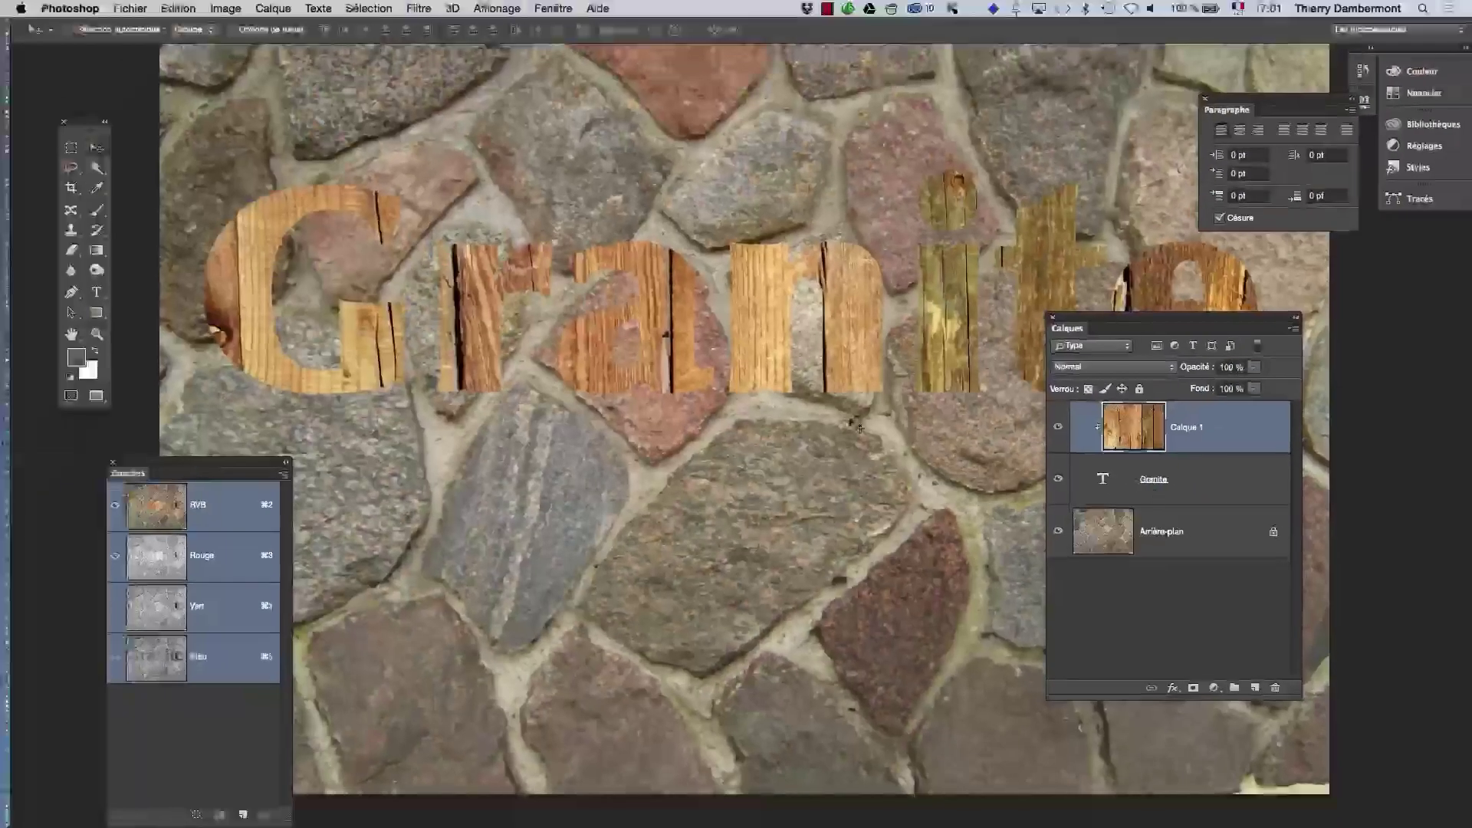
pyautogui.moveTo(1118, 325); pyautogui.dragTo(1149, 424)
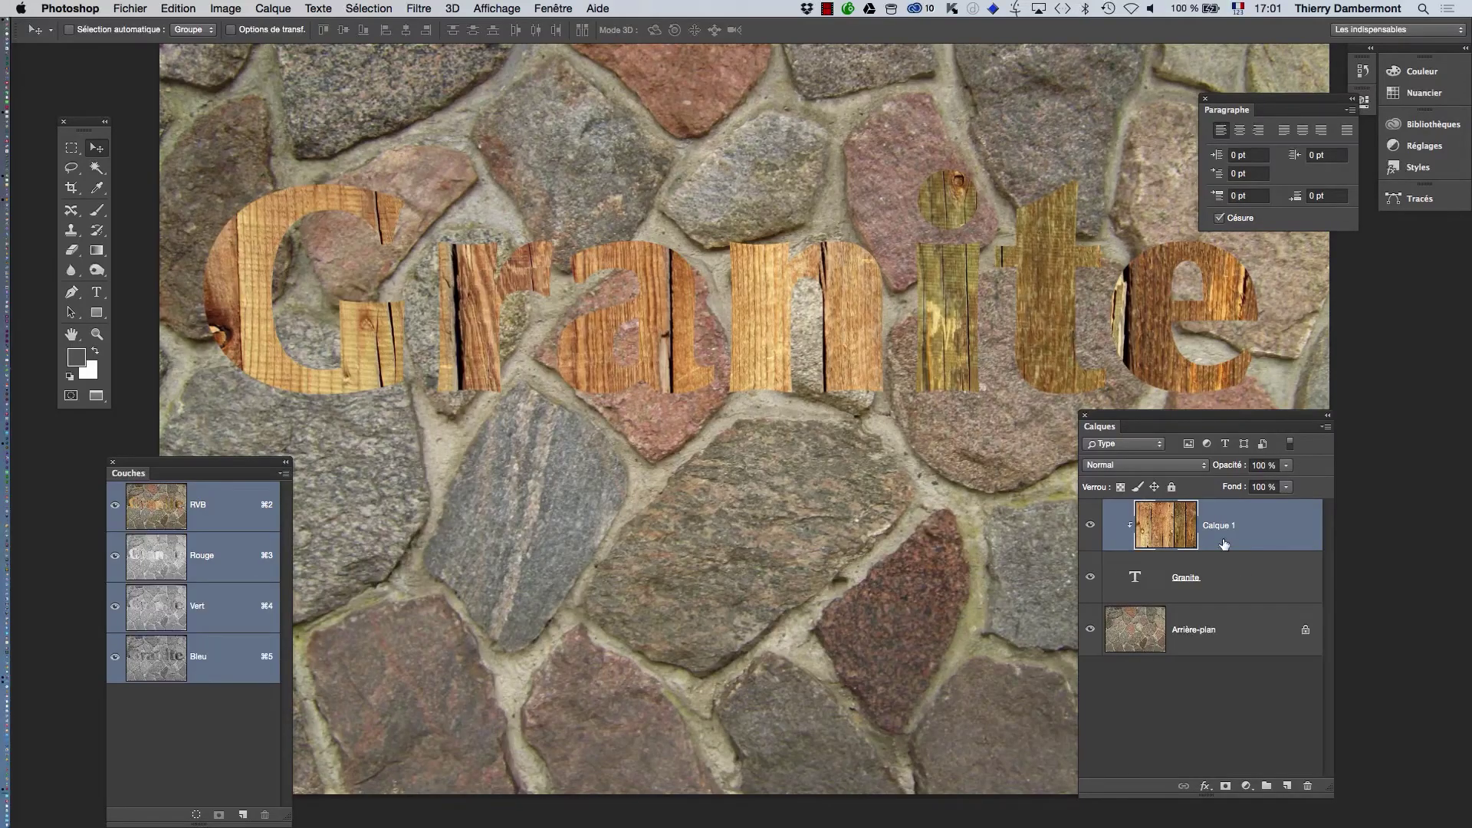
# Add a smooth inner Bevel & Emboss effect with a depth of 344% to the Granite text layer
pyautogui.click(1236, 578)
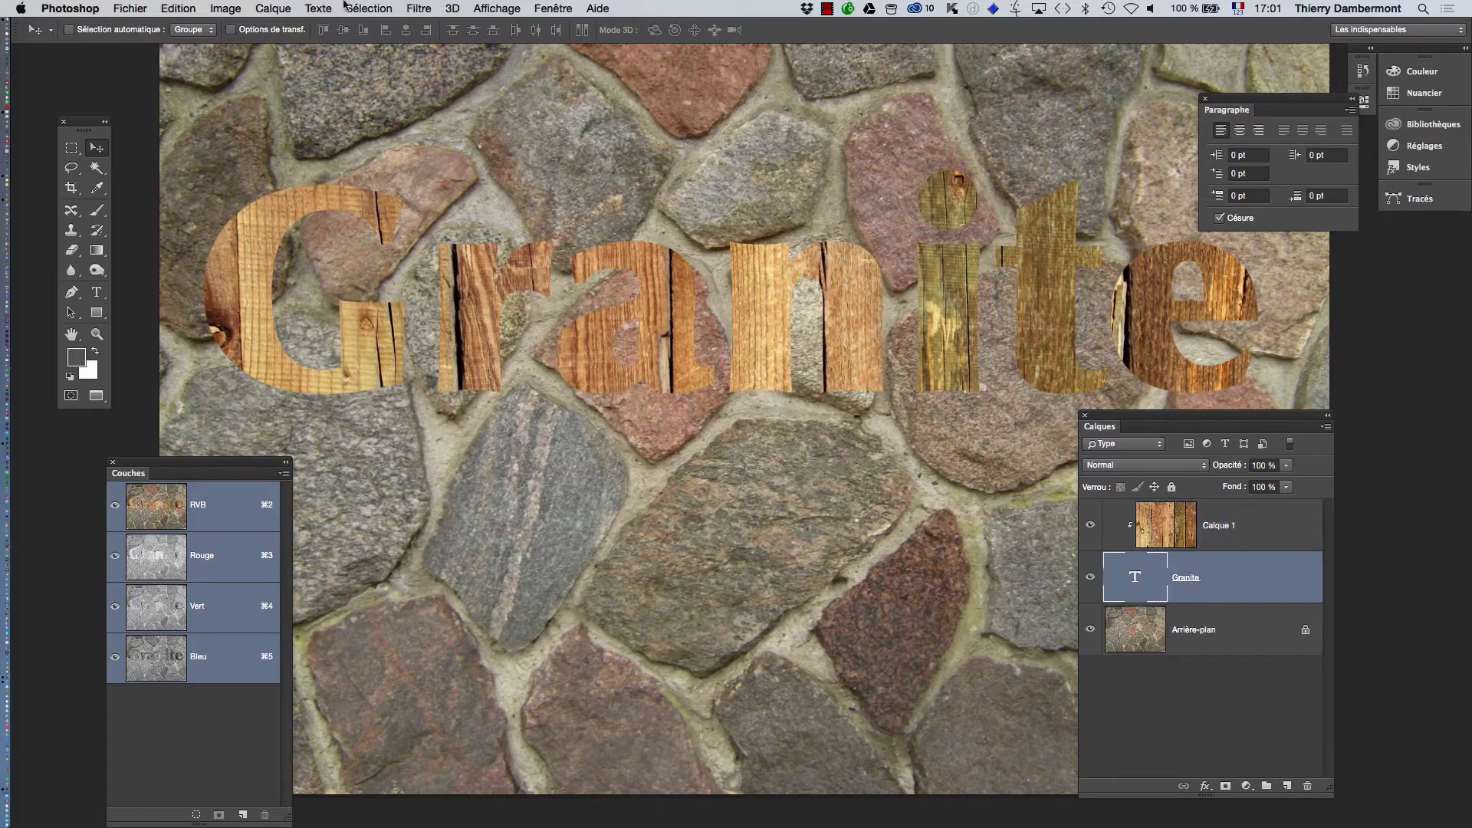
pyautogui.click(273, 7)
pyautogui.moveTo(403, 111)
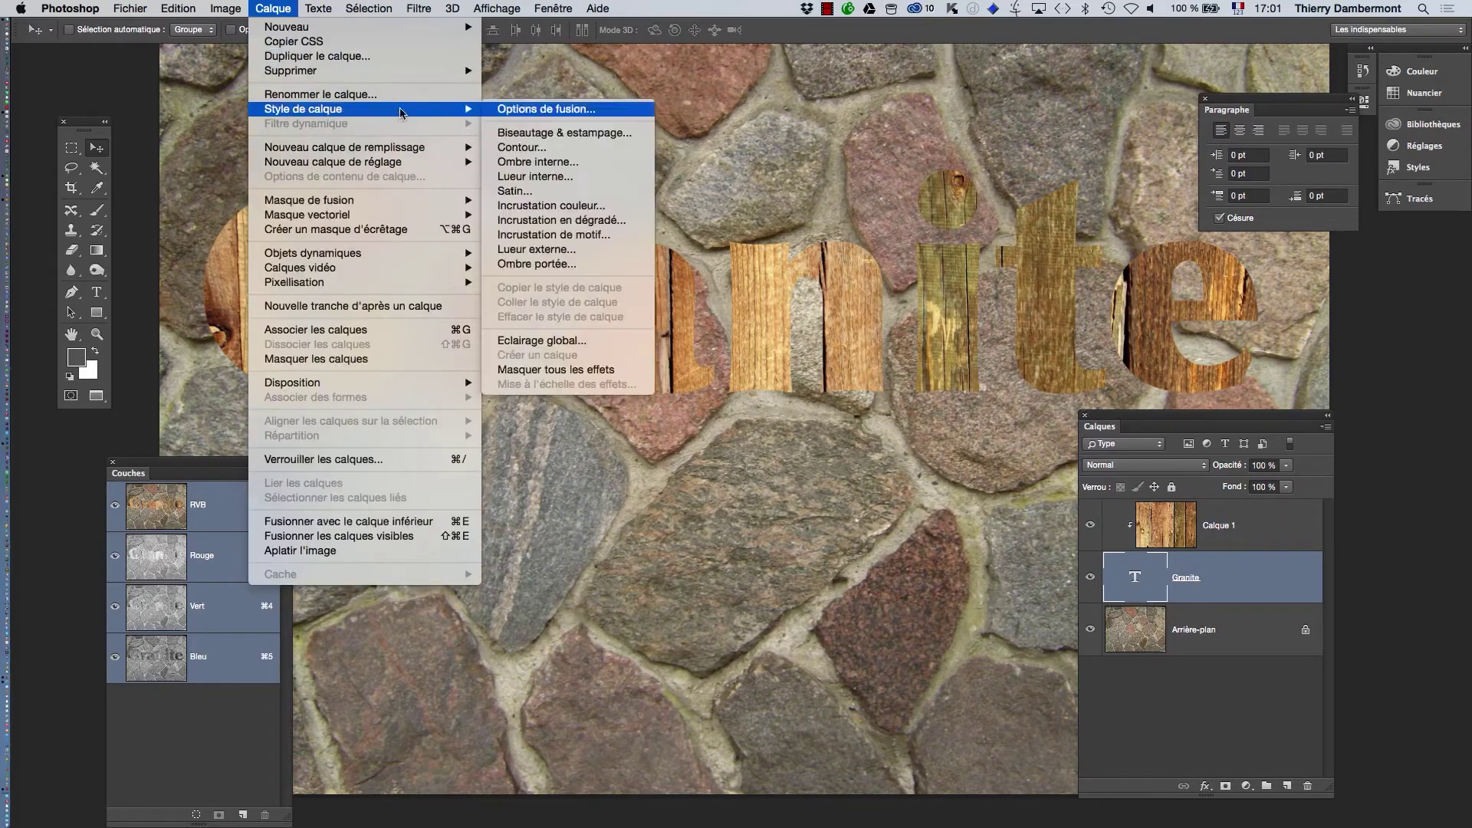
pyautogui.click(559, 138)
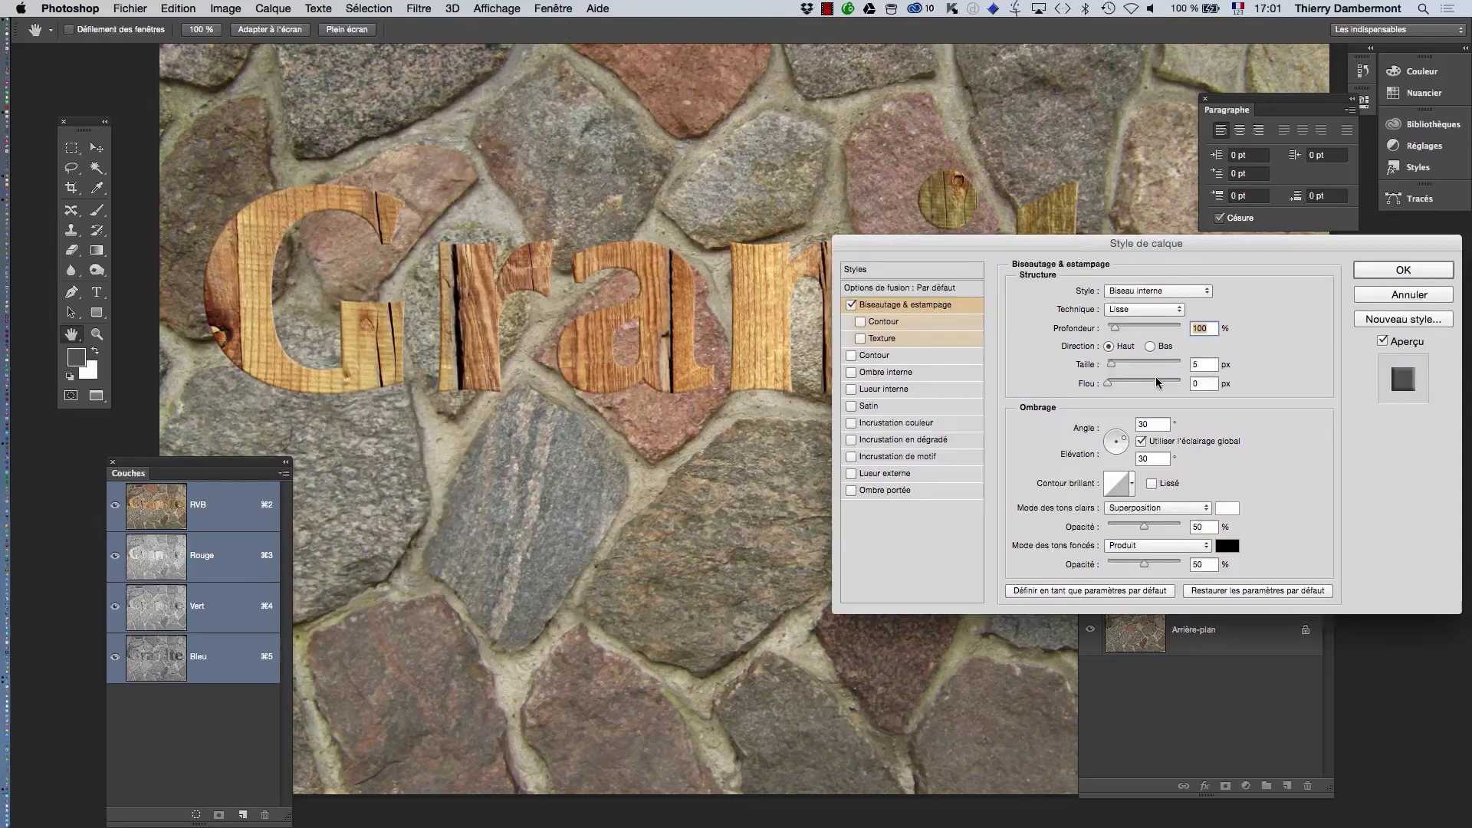
pyautogui.moveTo(1115, 327); pyautogui.dragTo(1129, 330)
# Add a drop shadow to the Granite text with 38 px distance, 1 px size and a 113° angle
pyautogui.click(880, 494)
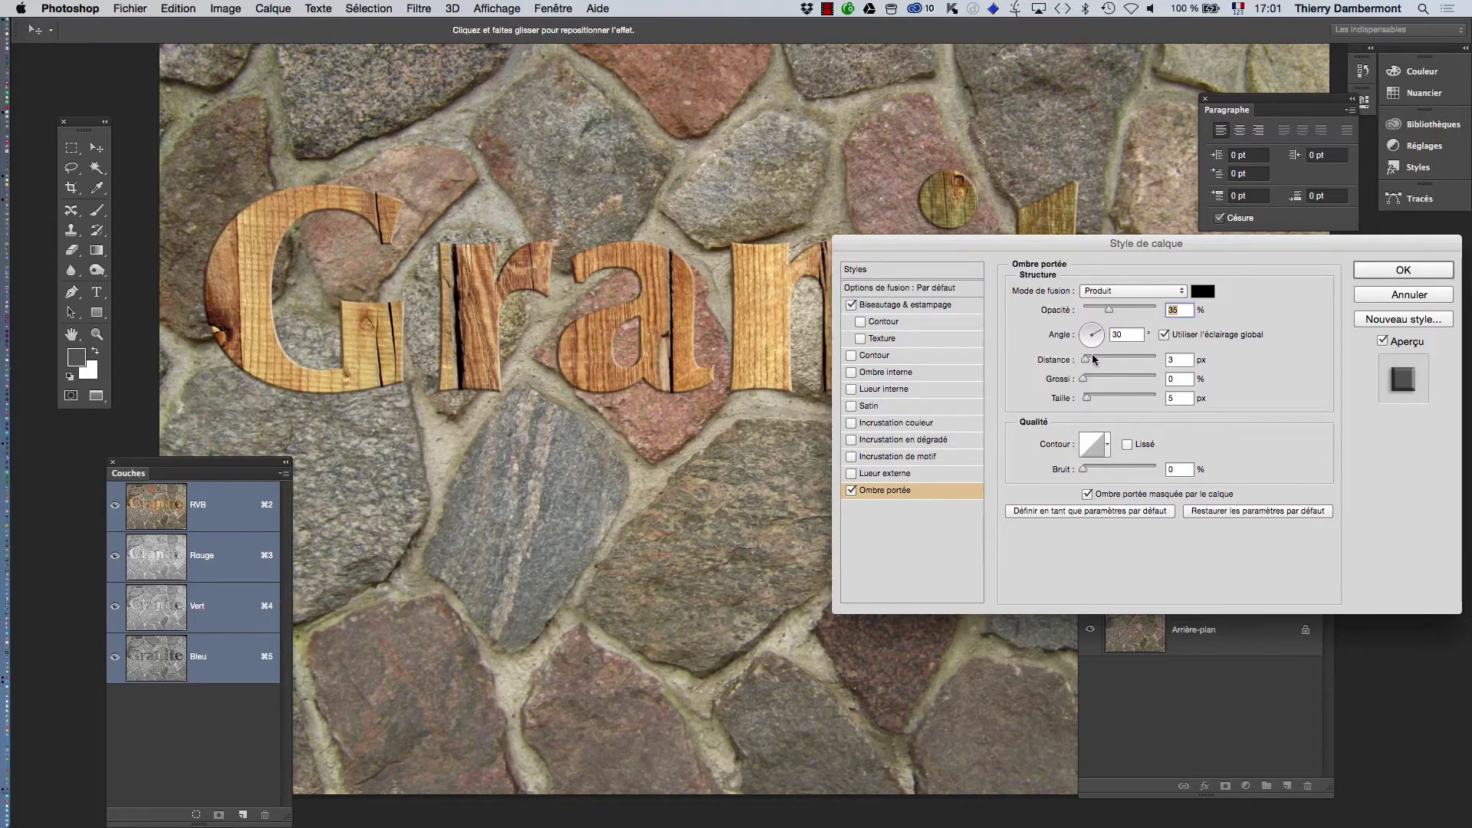
pyautogui.moveTo(1086, 358)
pyautogui.mouseDown()
pyautogui.moveTo(1098, 359)
pyautogui.moveTo(1084, 399)
pyautogui.moveTo(1111, 364)
pyautogui.mouseUp()
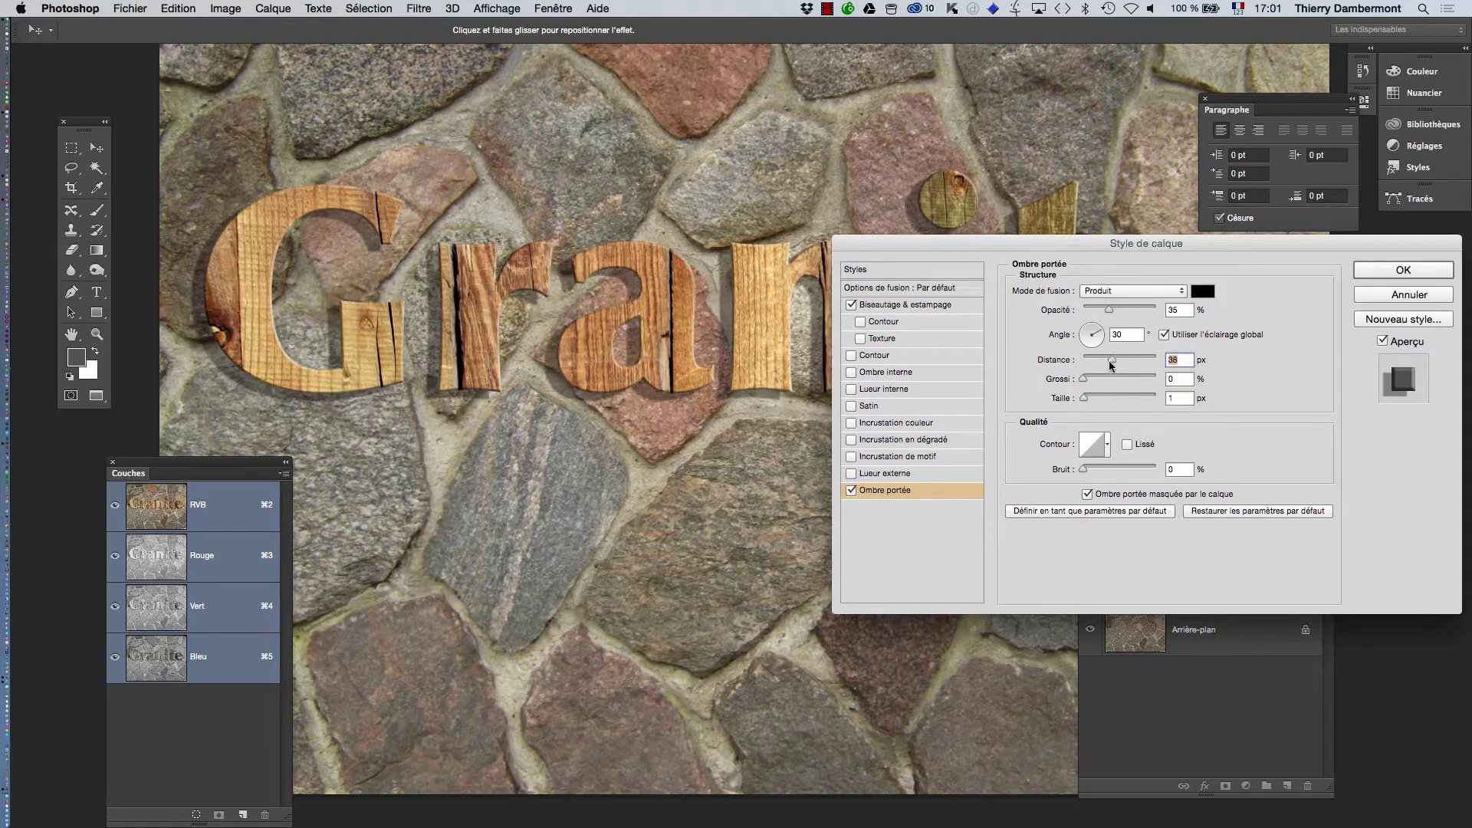
pyautogui.click(1089, 332)
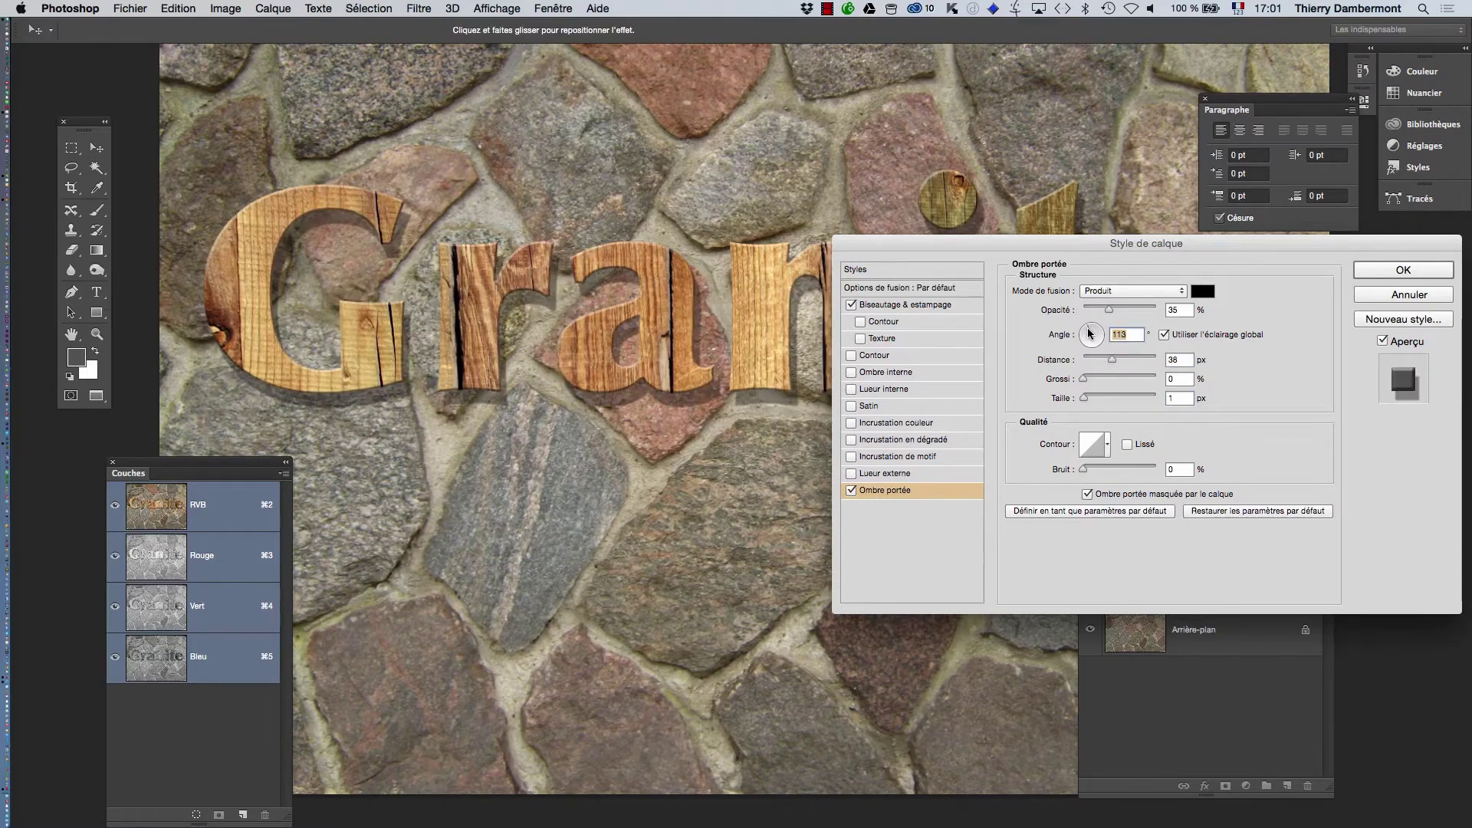
pyautogui.click(1403, 269)
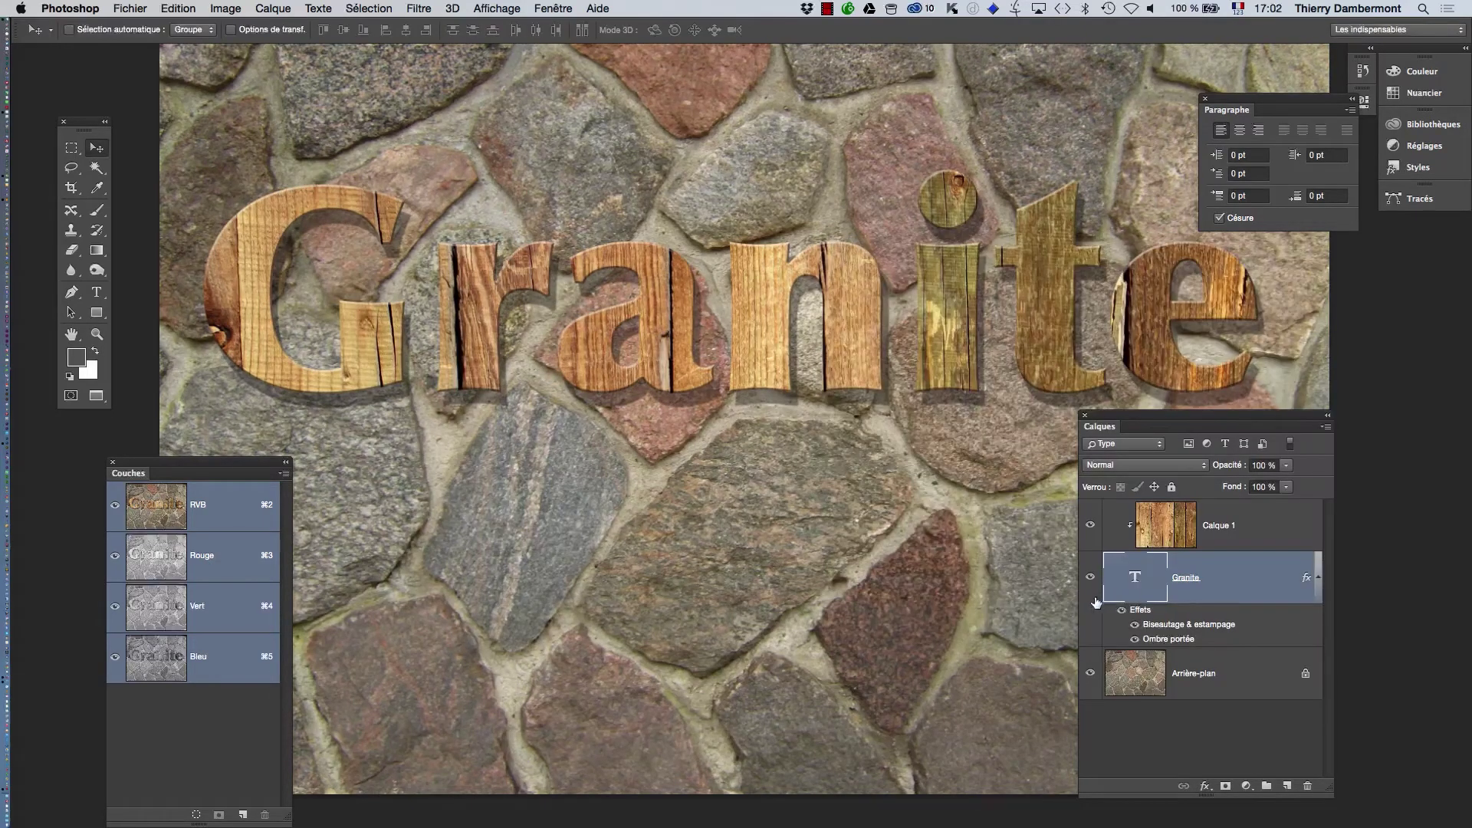
# Check the lettering up close without the panels and set the Granite layer's Bevel & Emboss size to 21 px
pyautogui.press('Tab')
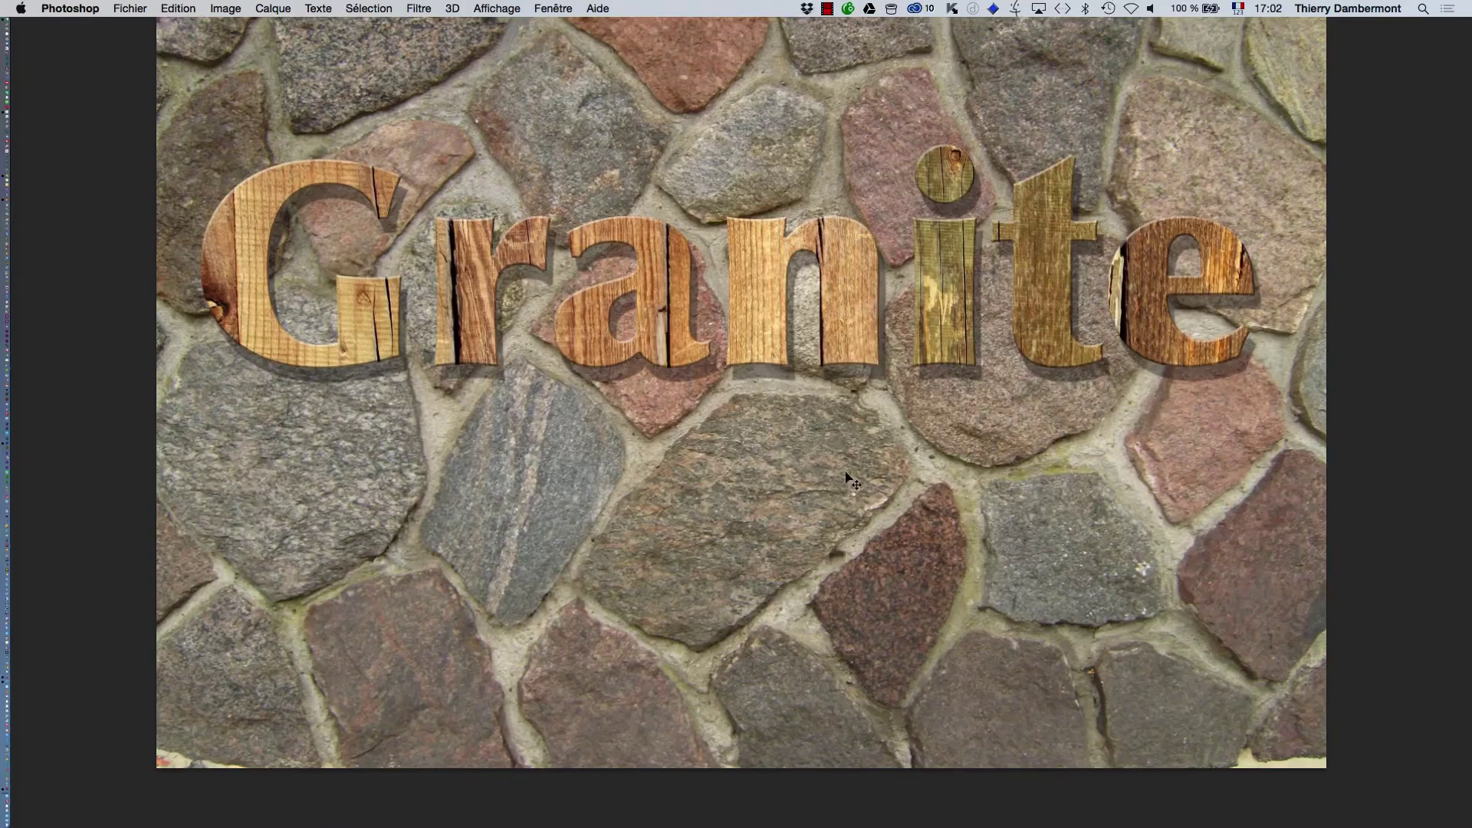
pyautogui.press('super')
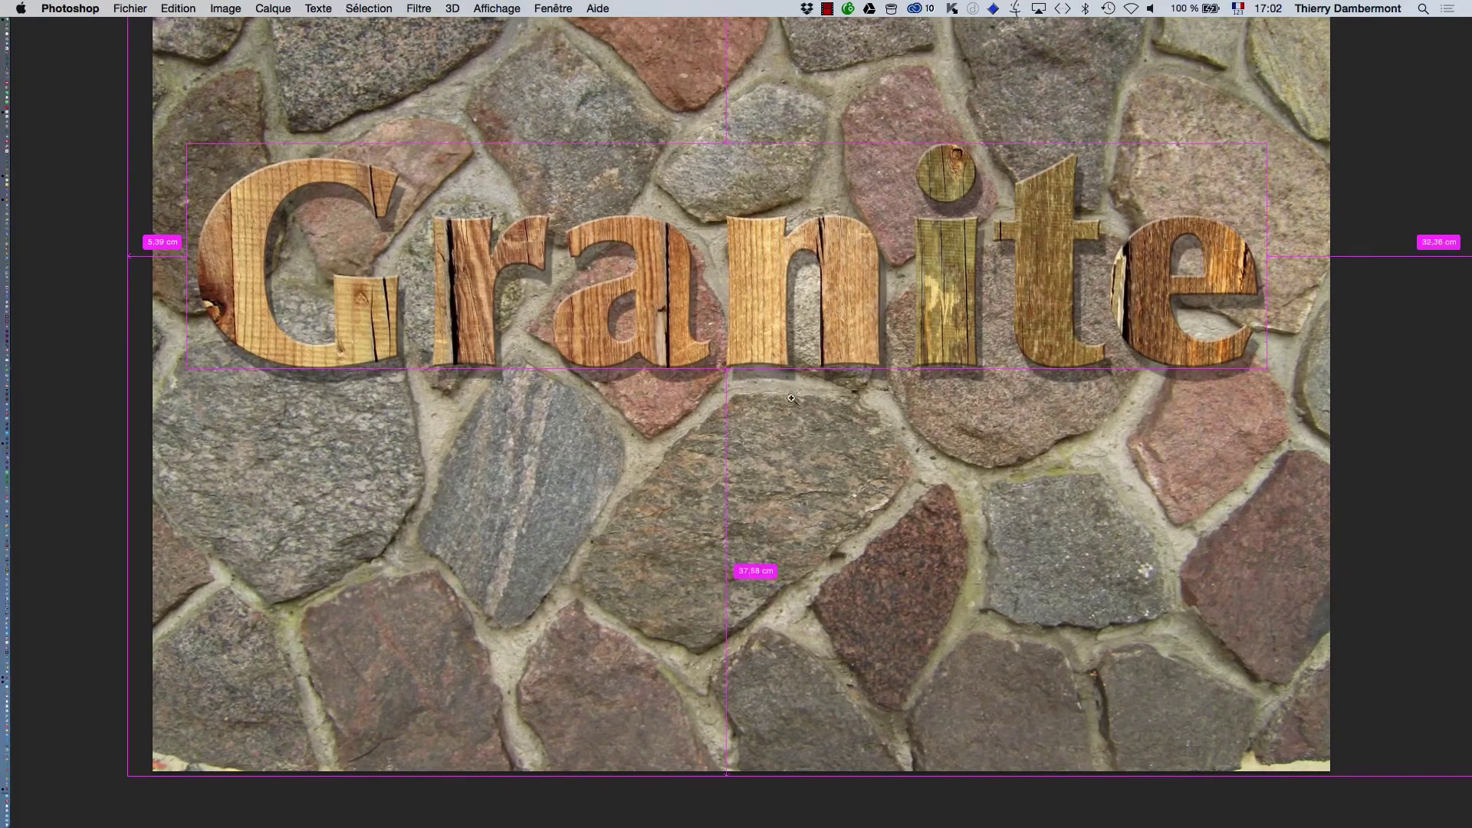
pyautogui.moveTo(791, 398); pyautogui.dragTo(826, 422)
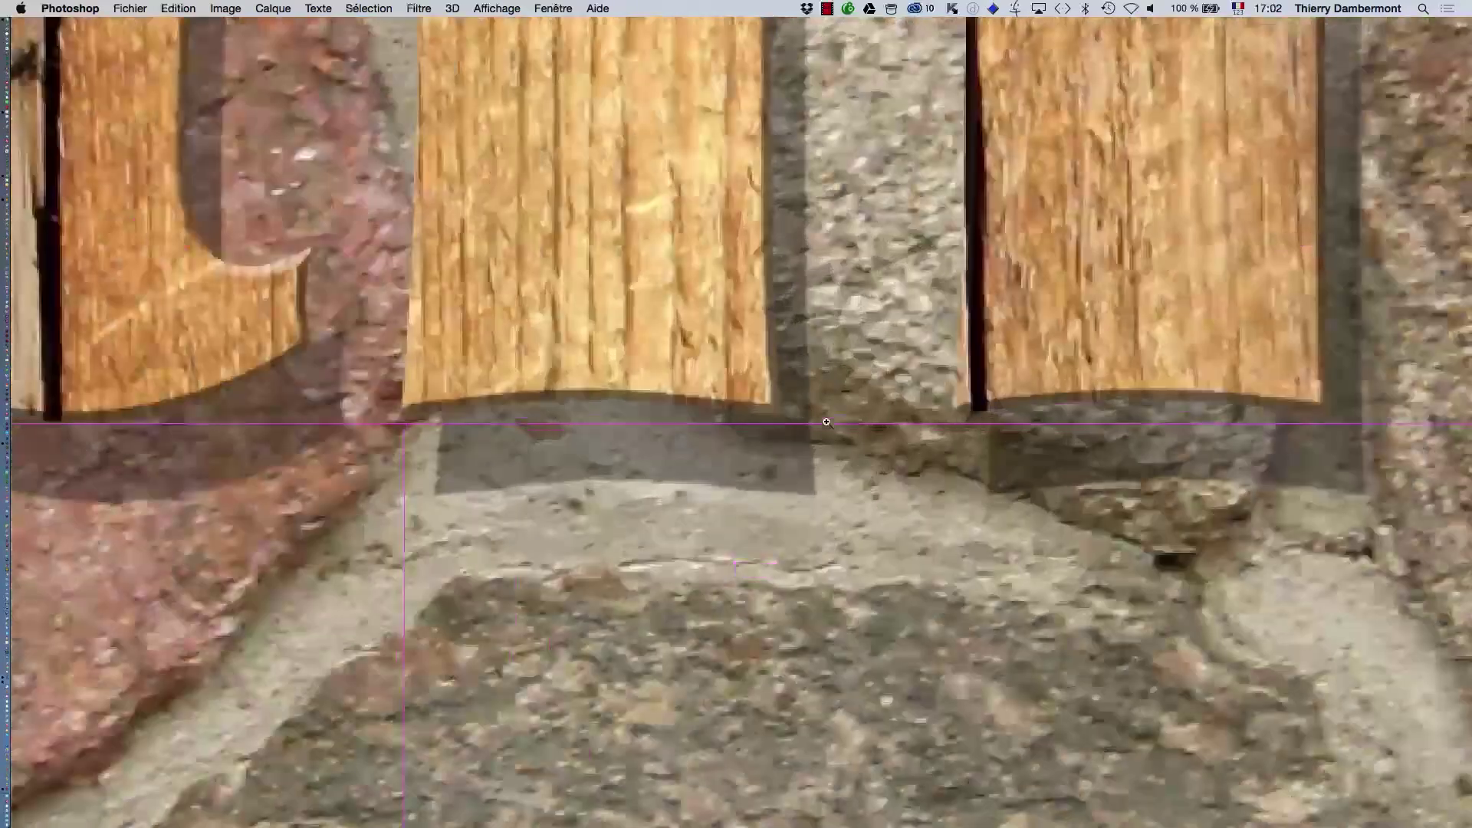
pyautogui.press('super+0')
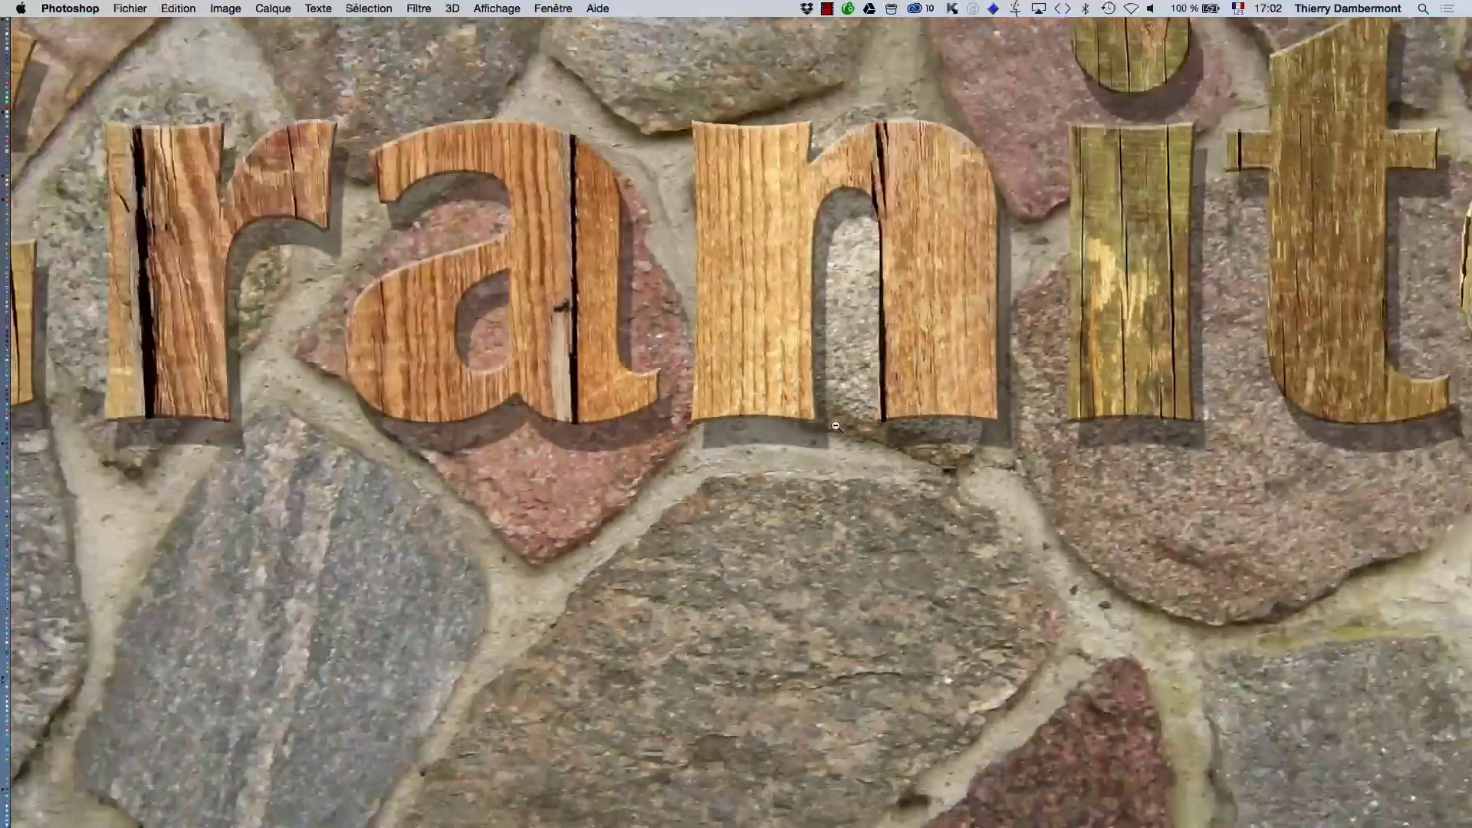
pyautogui.press('Tab')
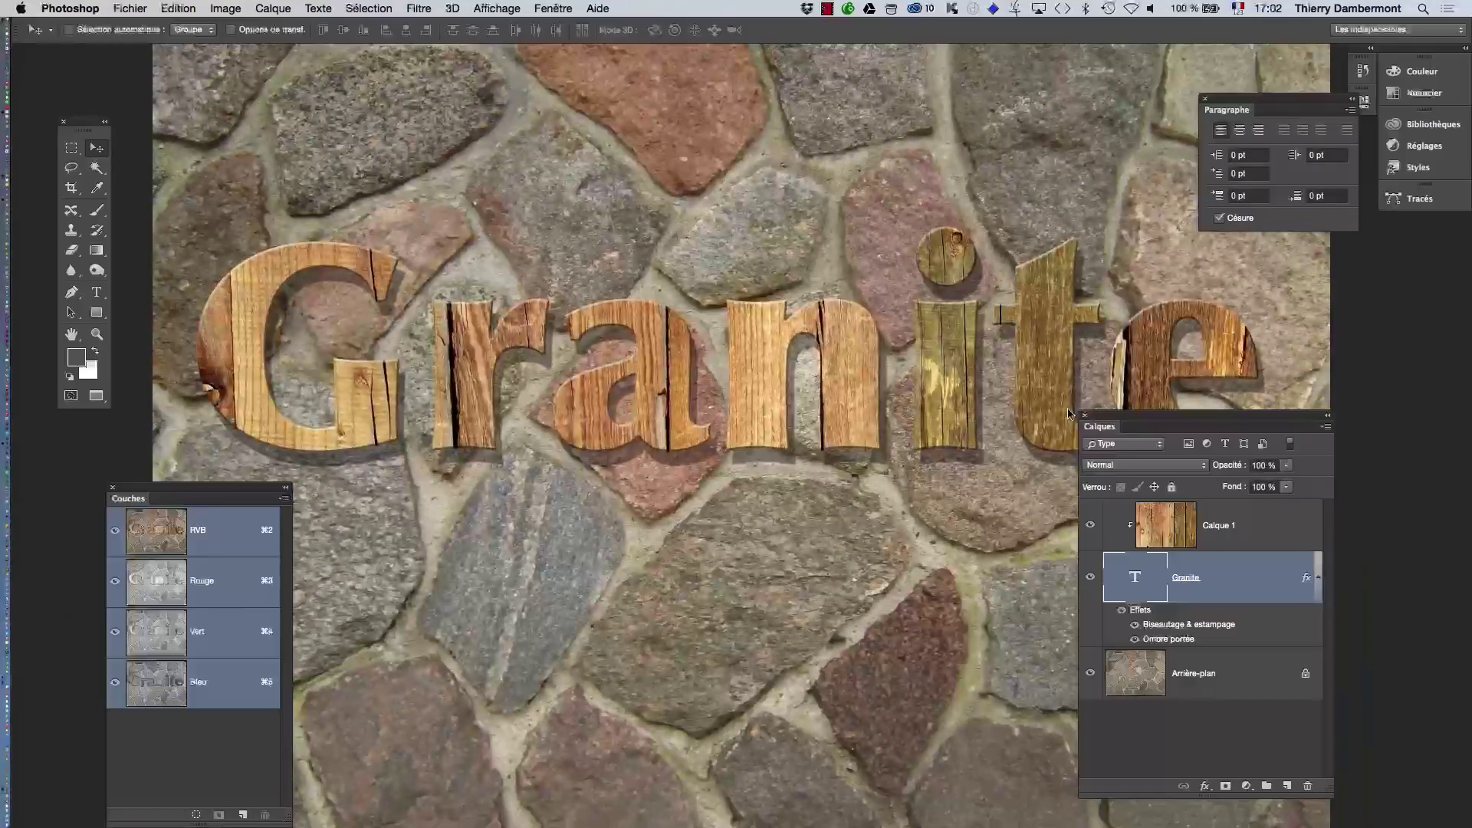
pyautogui.doubleClick(1190, 624)
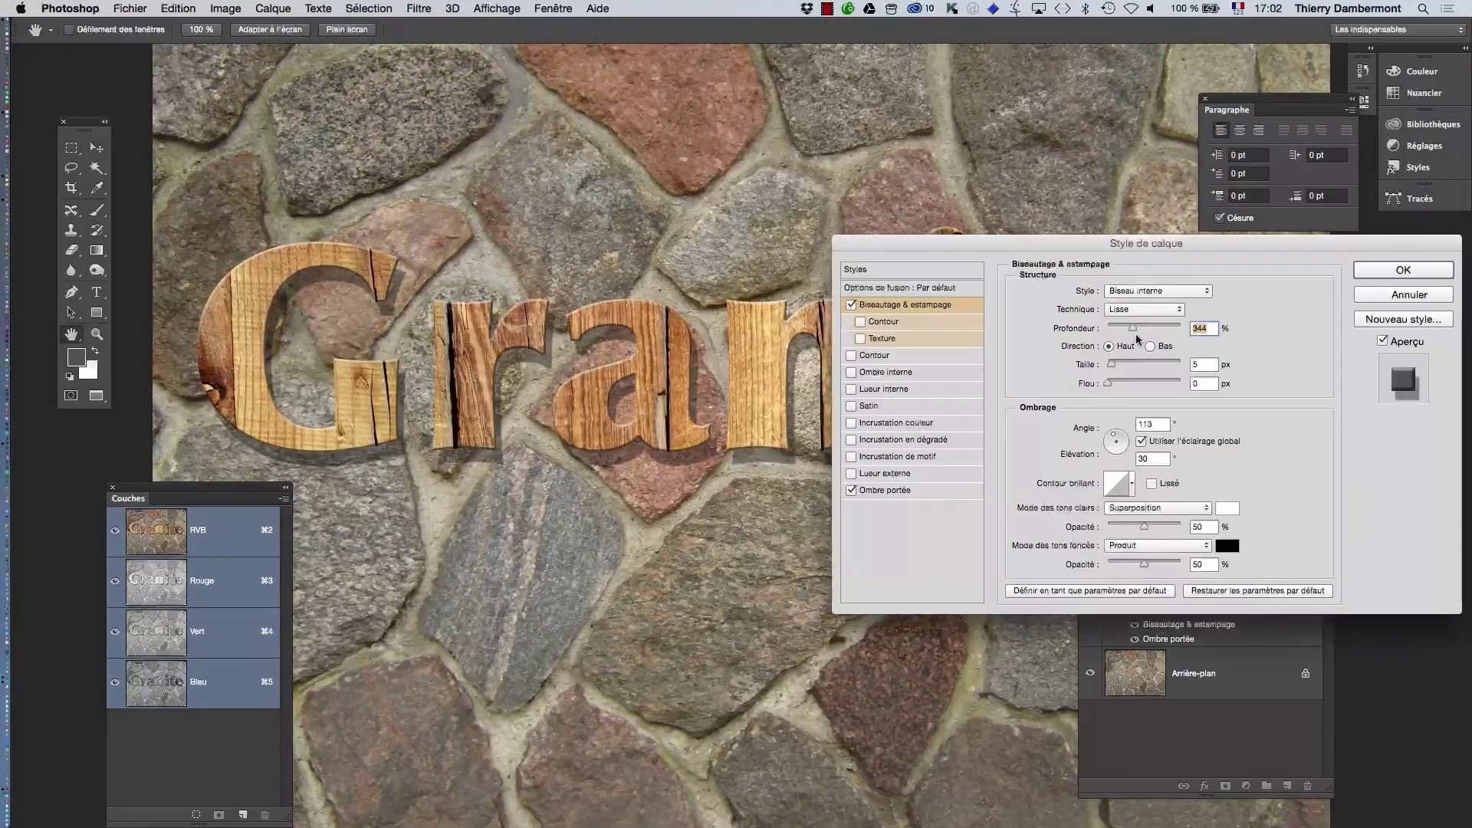
pyautogui.moveTo(1111, 364); pyautogui.dragTo(1119, 365)
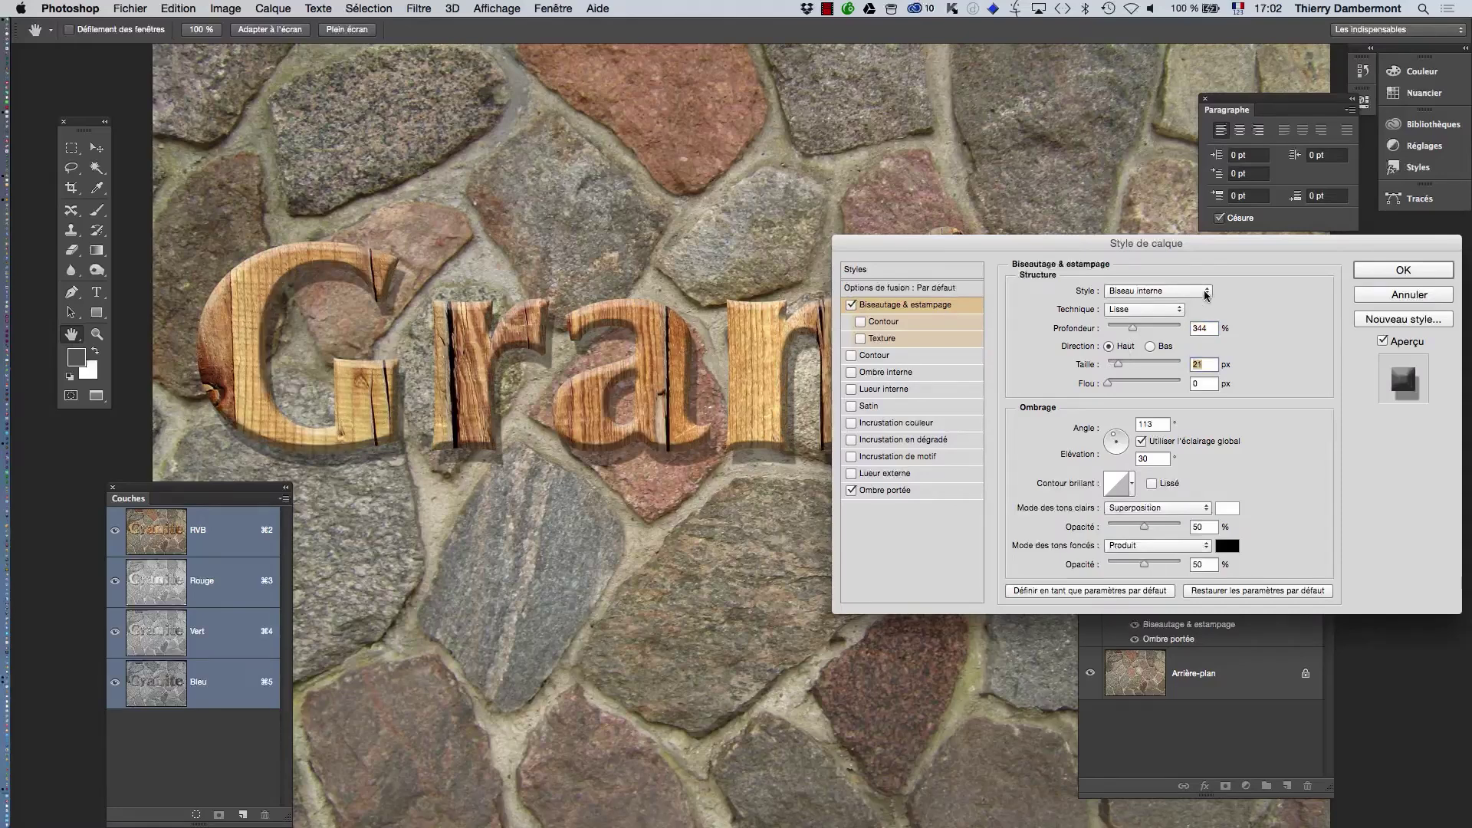
pyautogui.click(1403, 269)
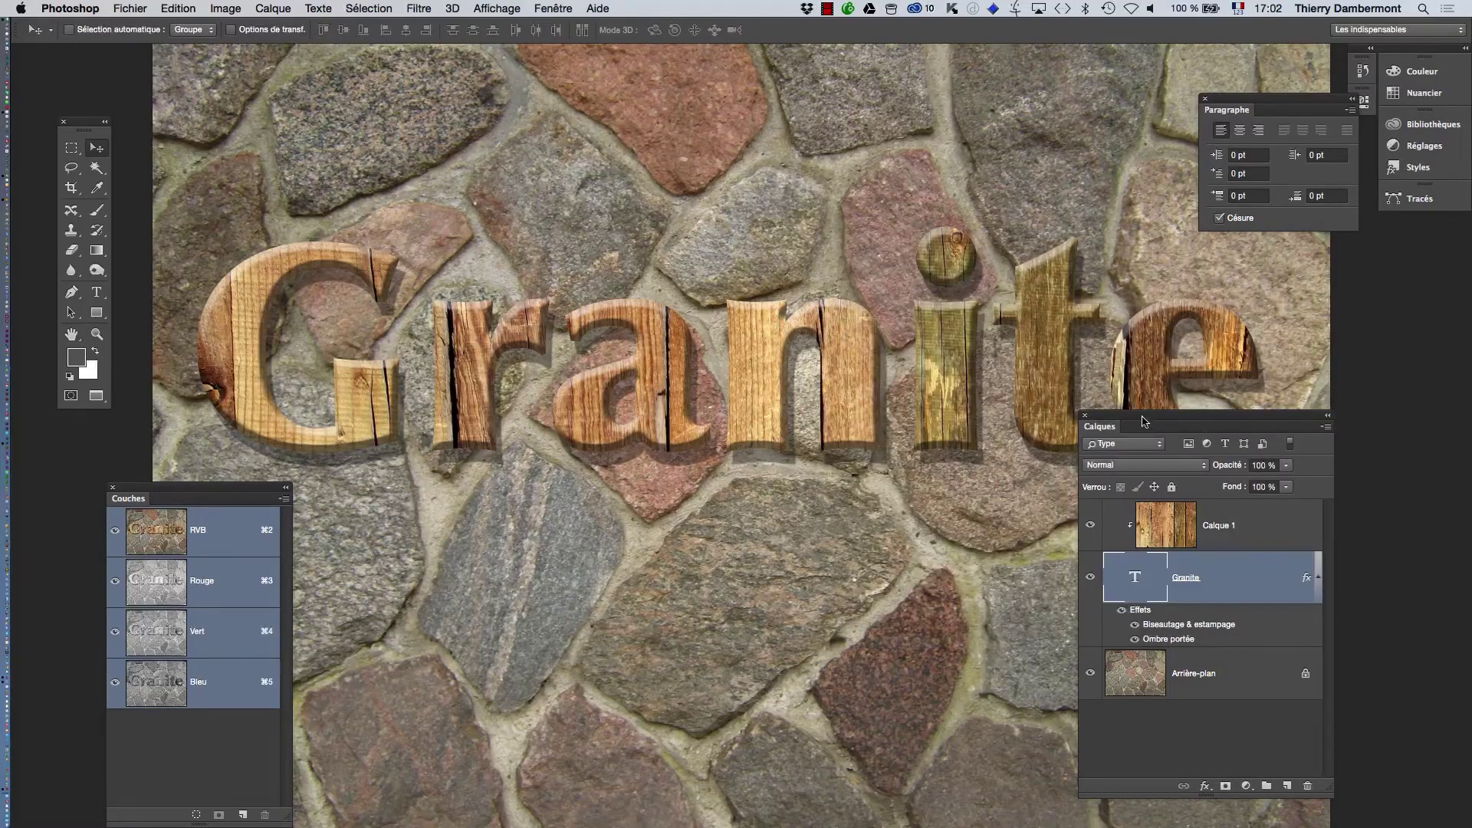
# Examine the bevel and shadow on the wooden letters up close, and bring the whole image back into view
pyautogui.moveTo(1142, 420); pyautogui.dragTo(1104, 584)
pyautogui.press('Tab')
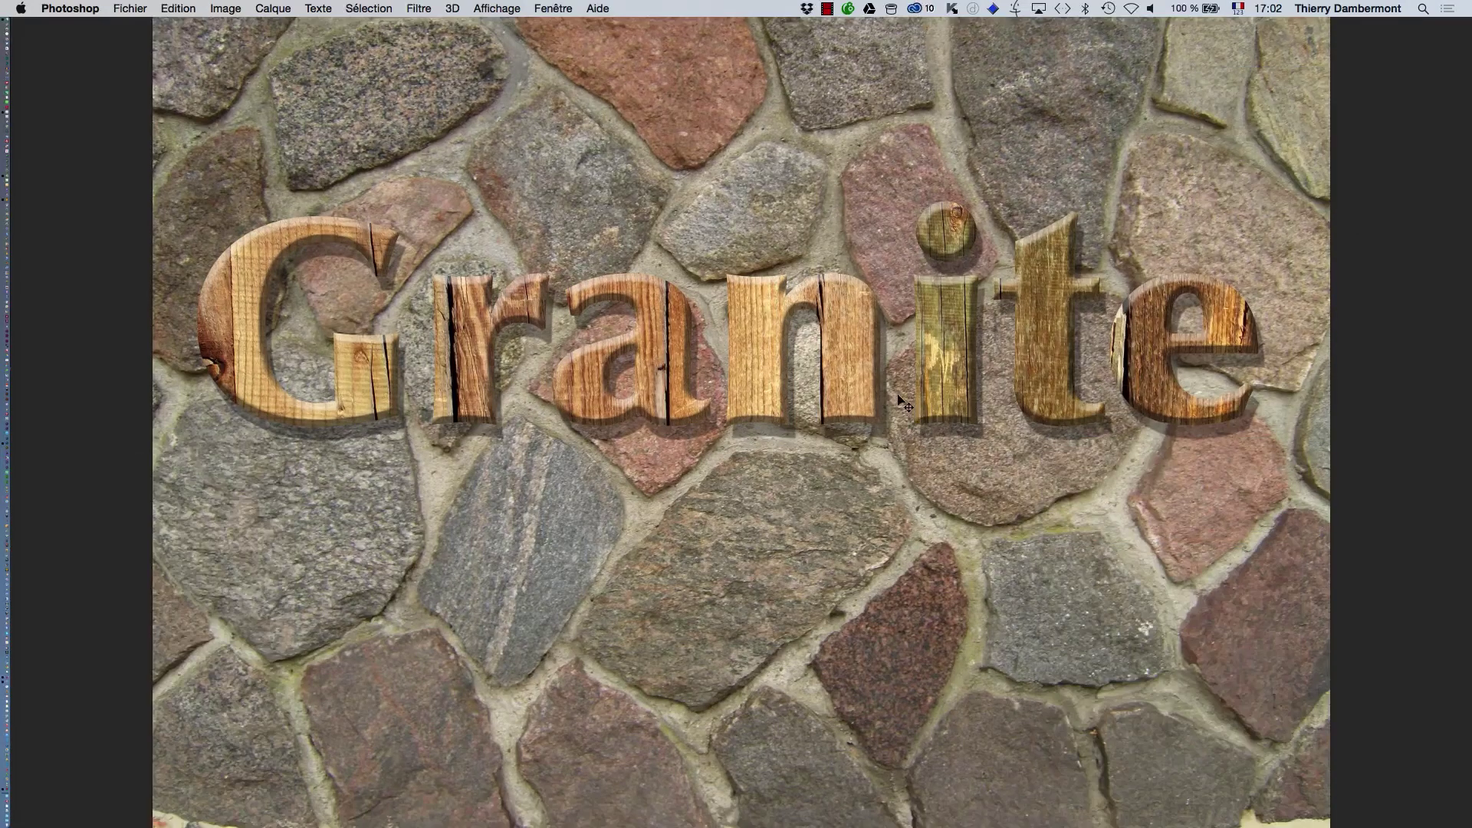
pyautogui.press('z')
pyautogui.moveTo(858, 391); pyautogui.dragTo(268, 552)
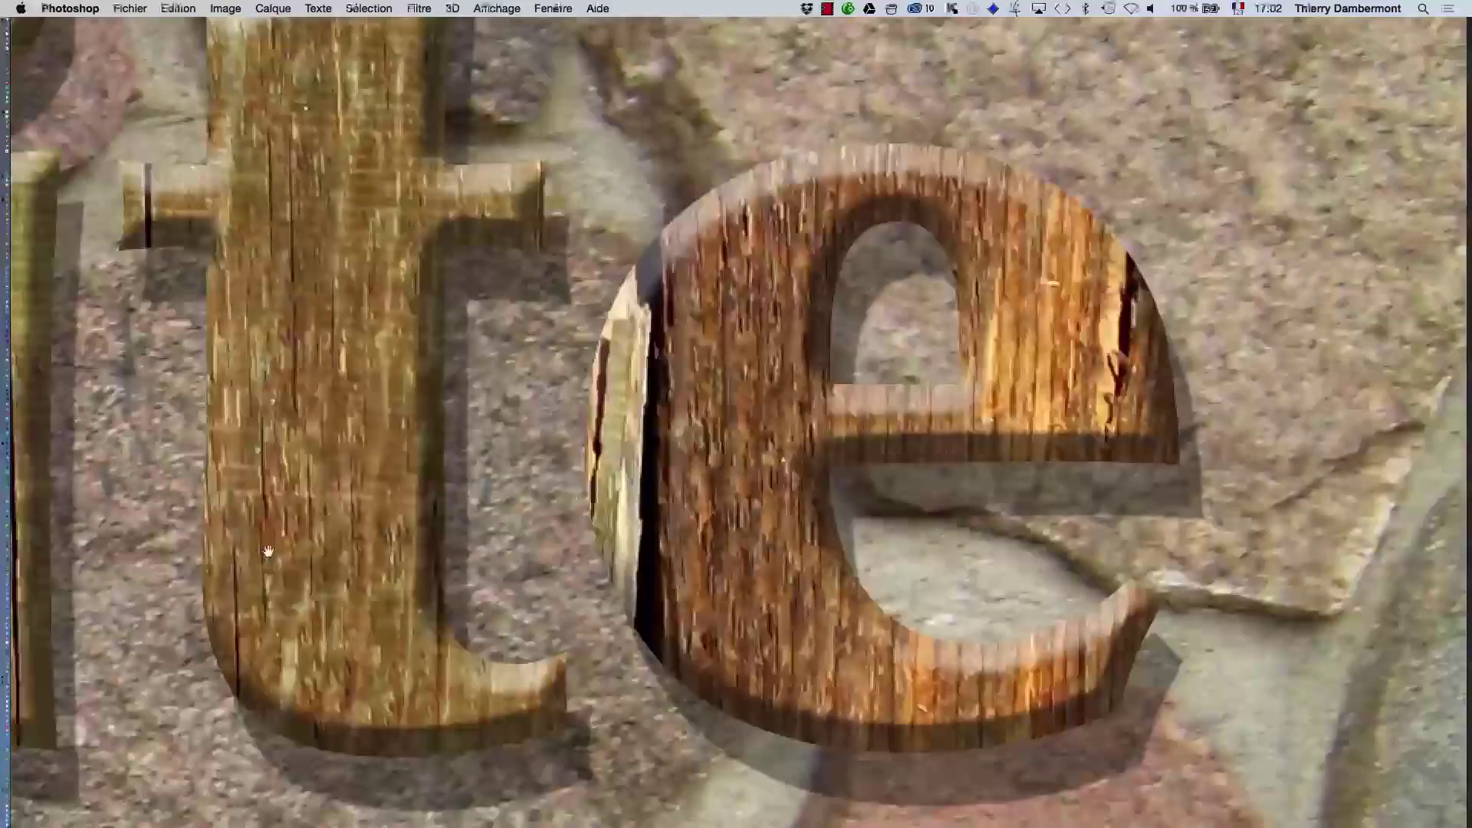
pyautogui.scroll(-10, 268, 552)
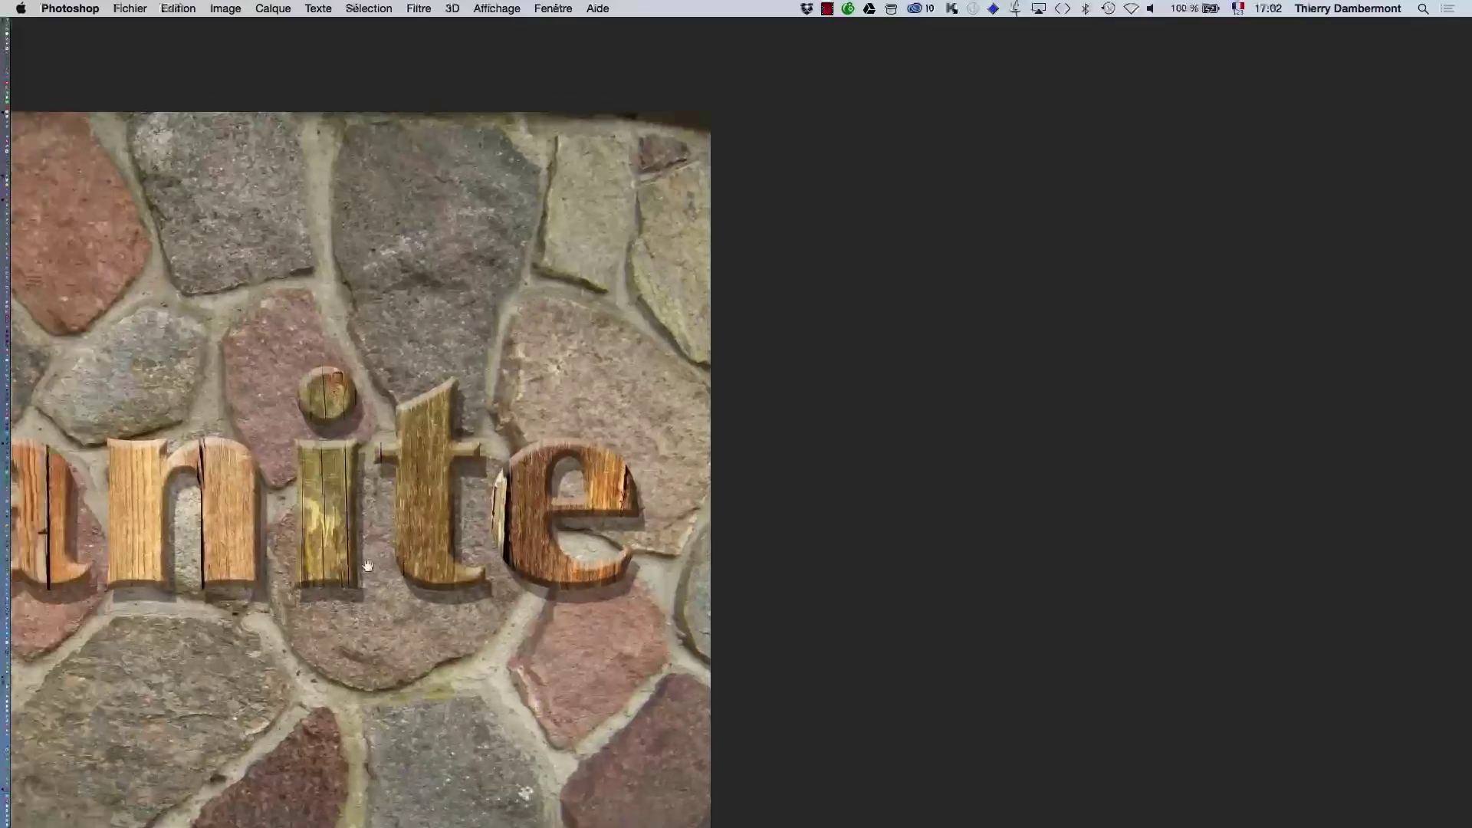
pyautogui.scroll(-5, 367, 566)
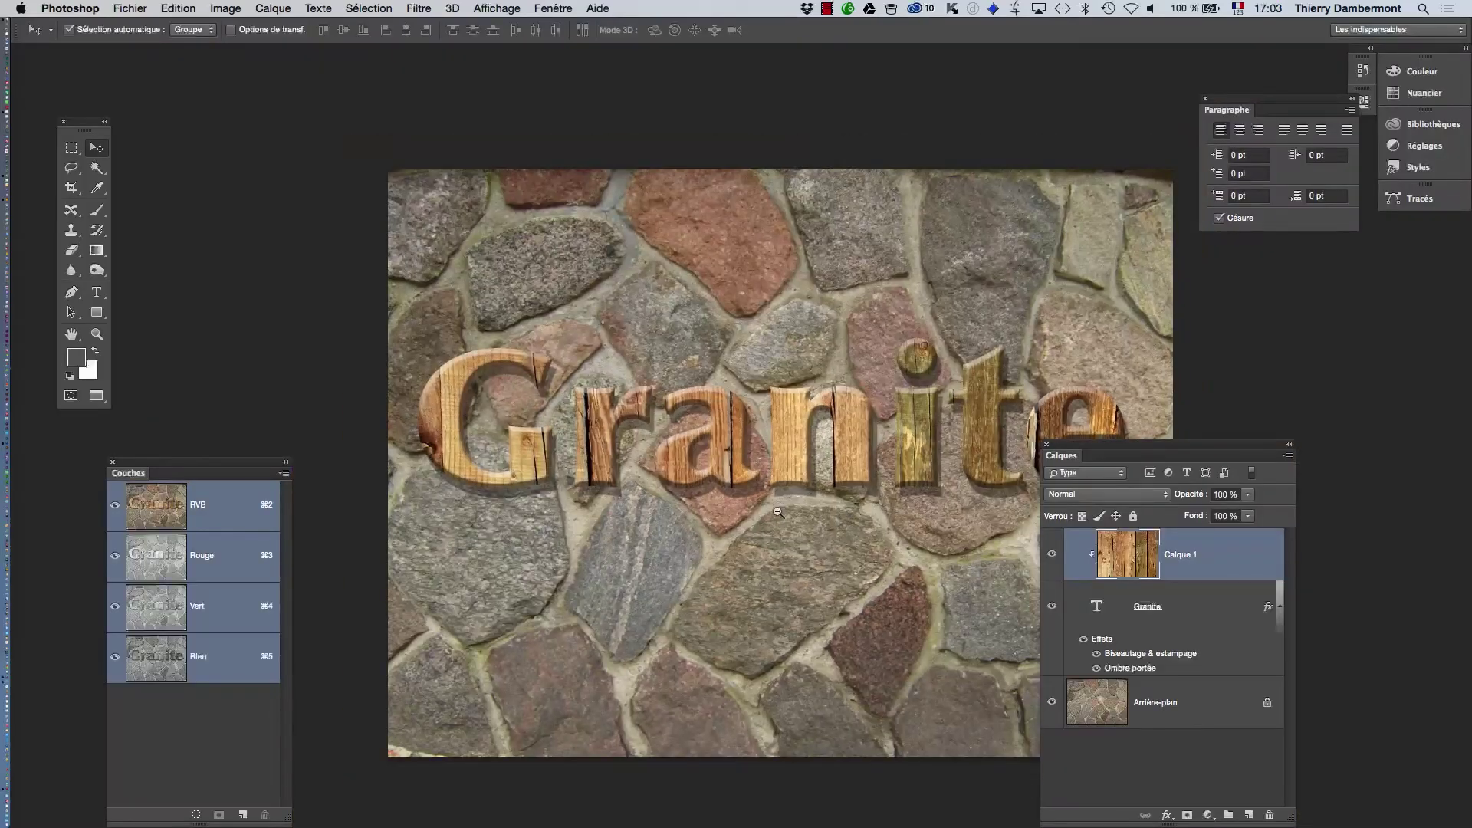
pyautogui.moveTo(777, 512); pyautogui.dragTo(664, 417)
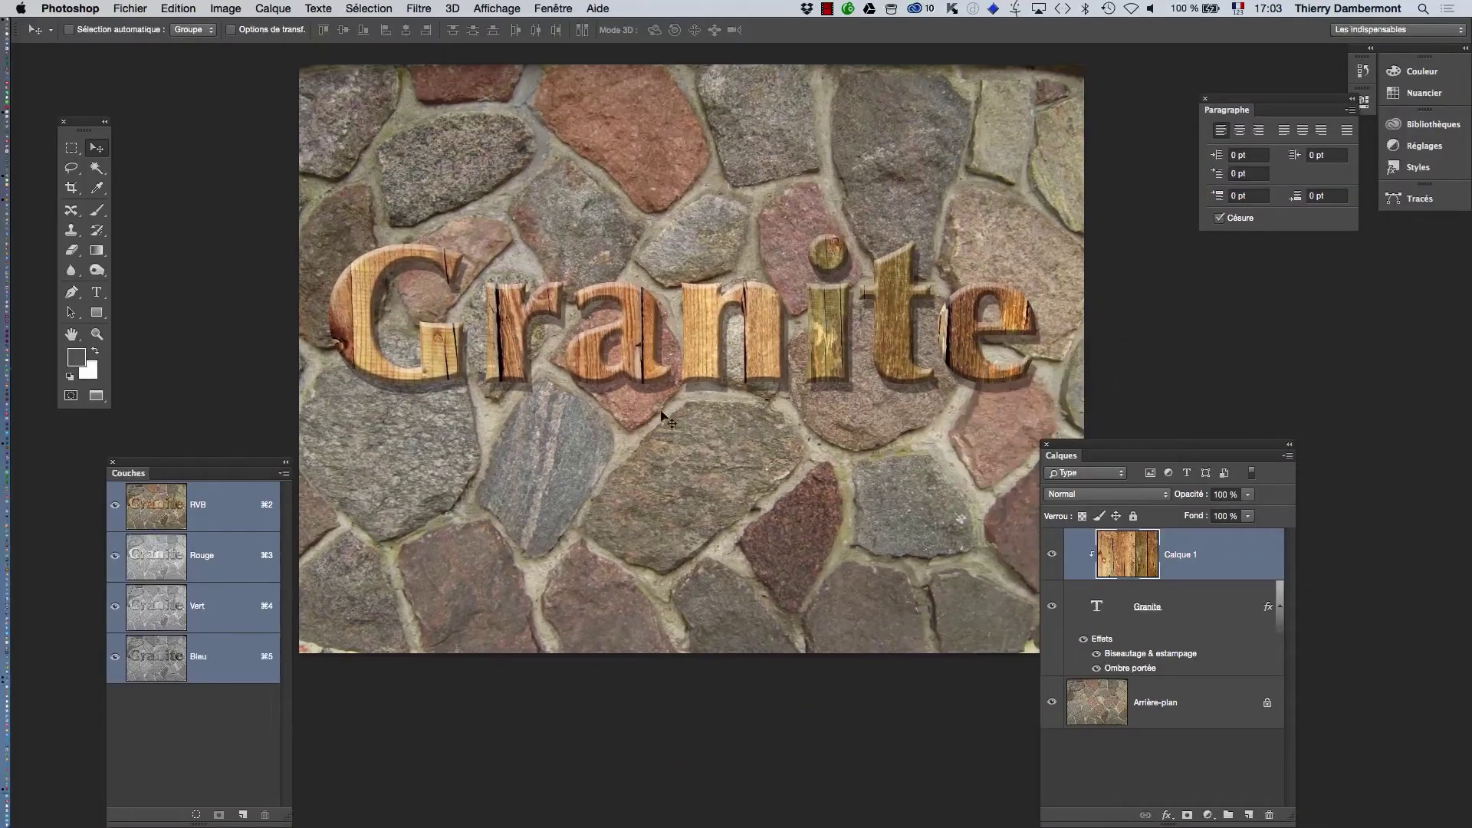
# Save the document with its layers in Photoshop format as natural-granite-stone-wall.psd
pyautogui.click(122, 7)
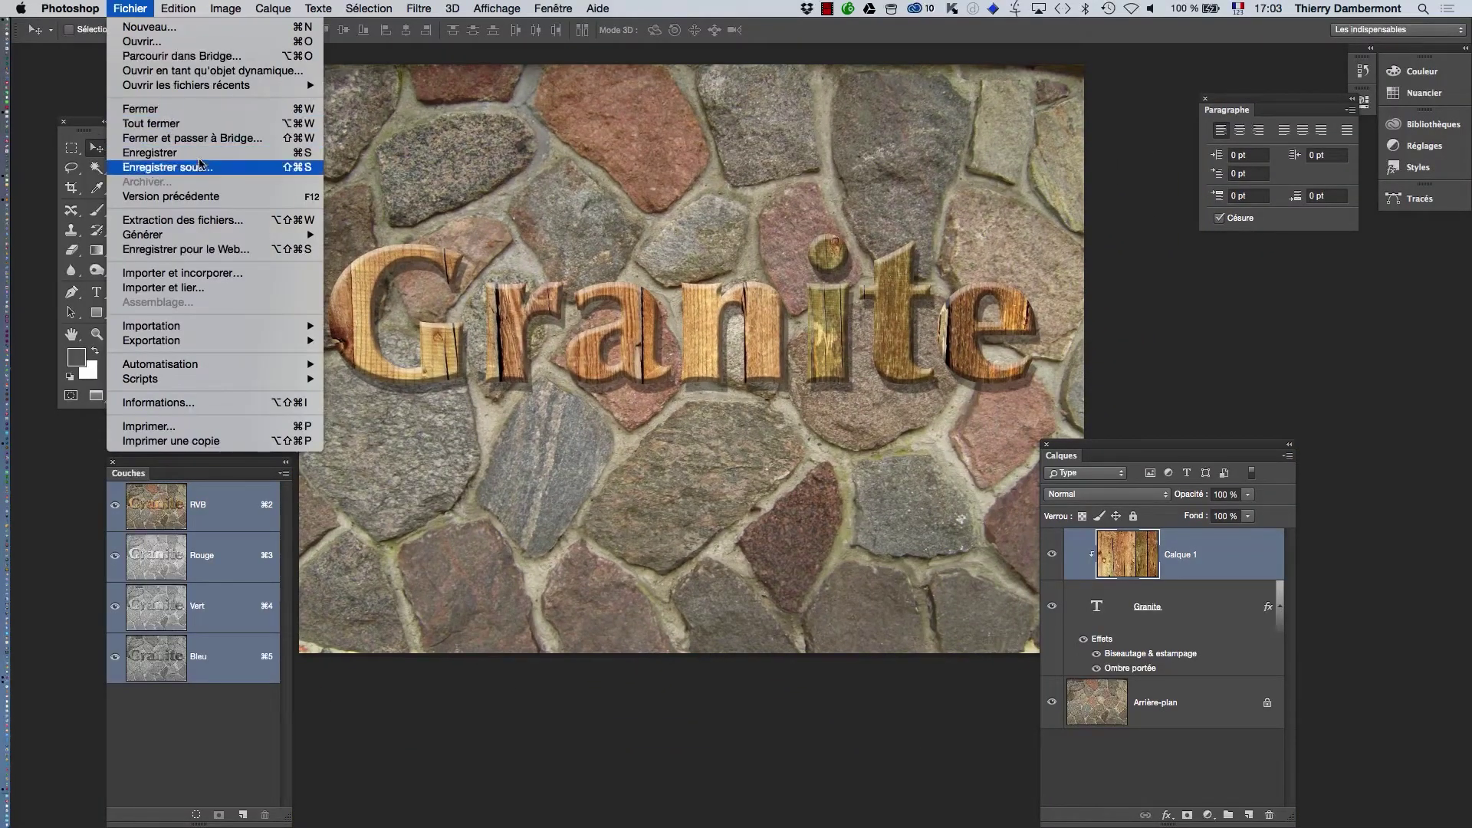
pyautogui.click(201, 169)
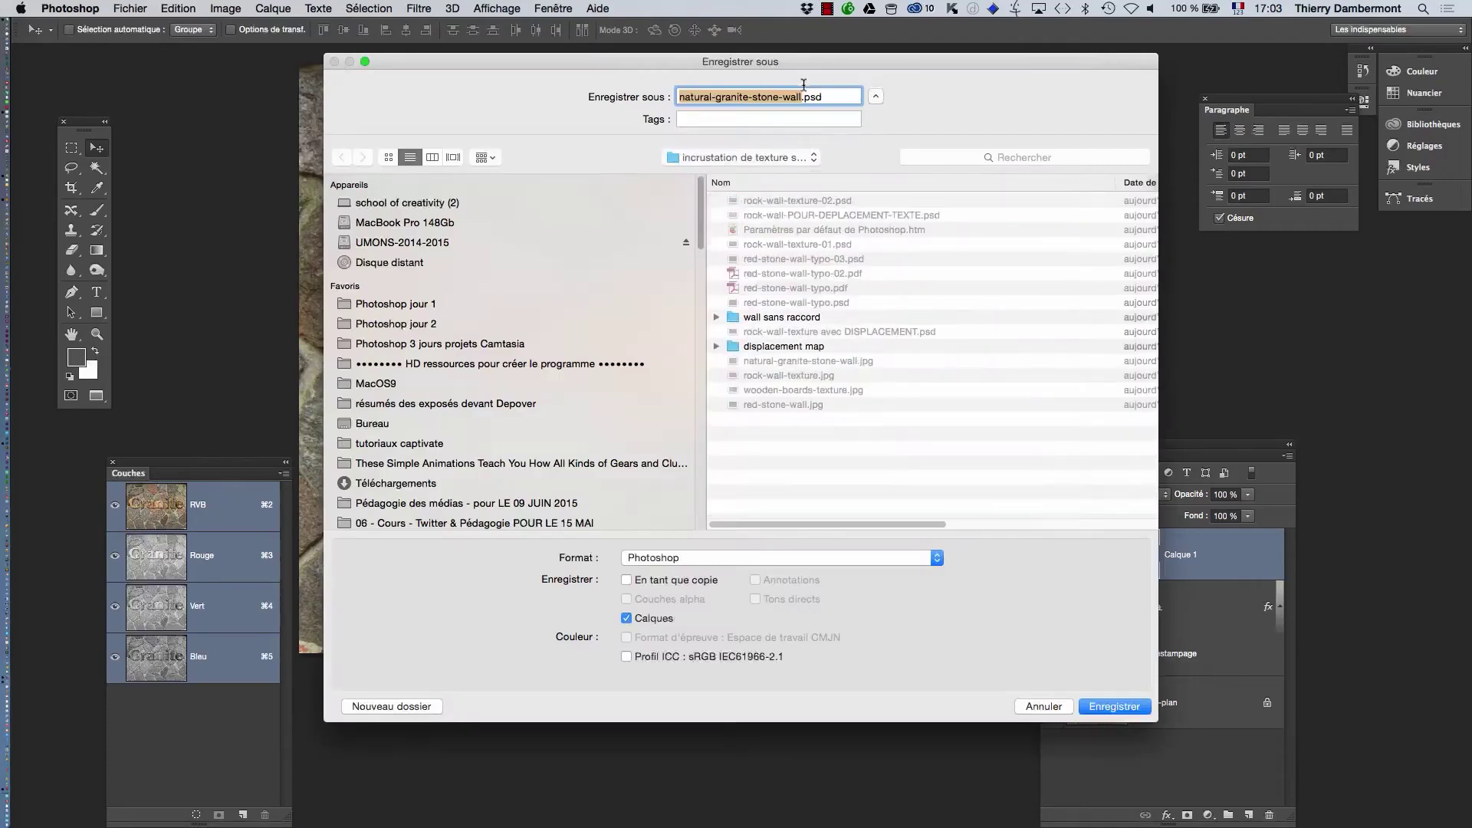
pyautogui.click(800, 97)
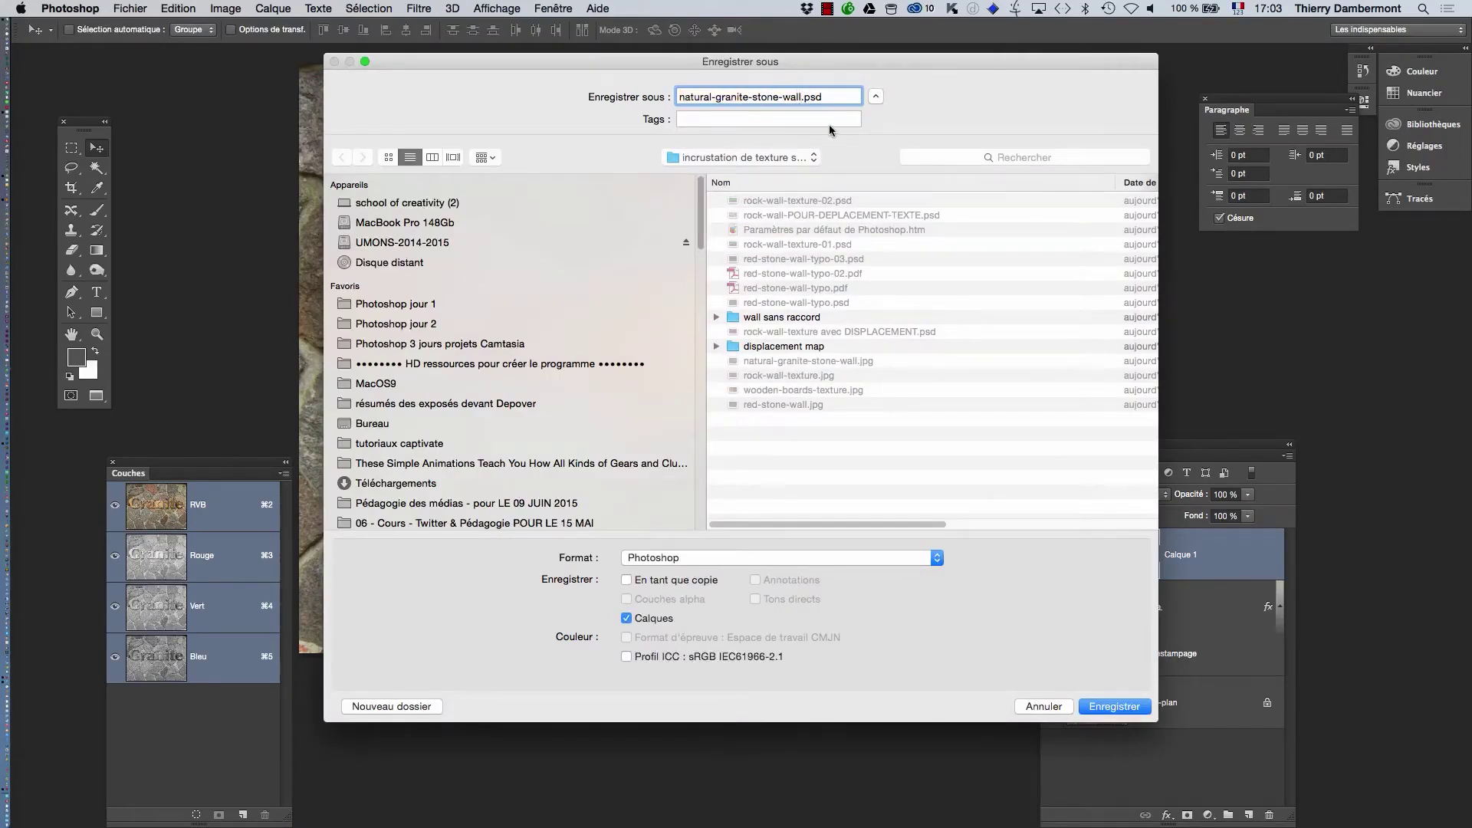
pyautogui.click(1115, 709)
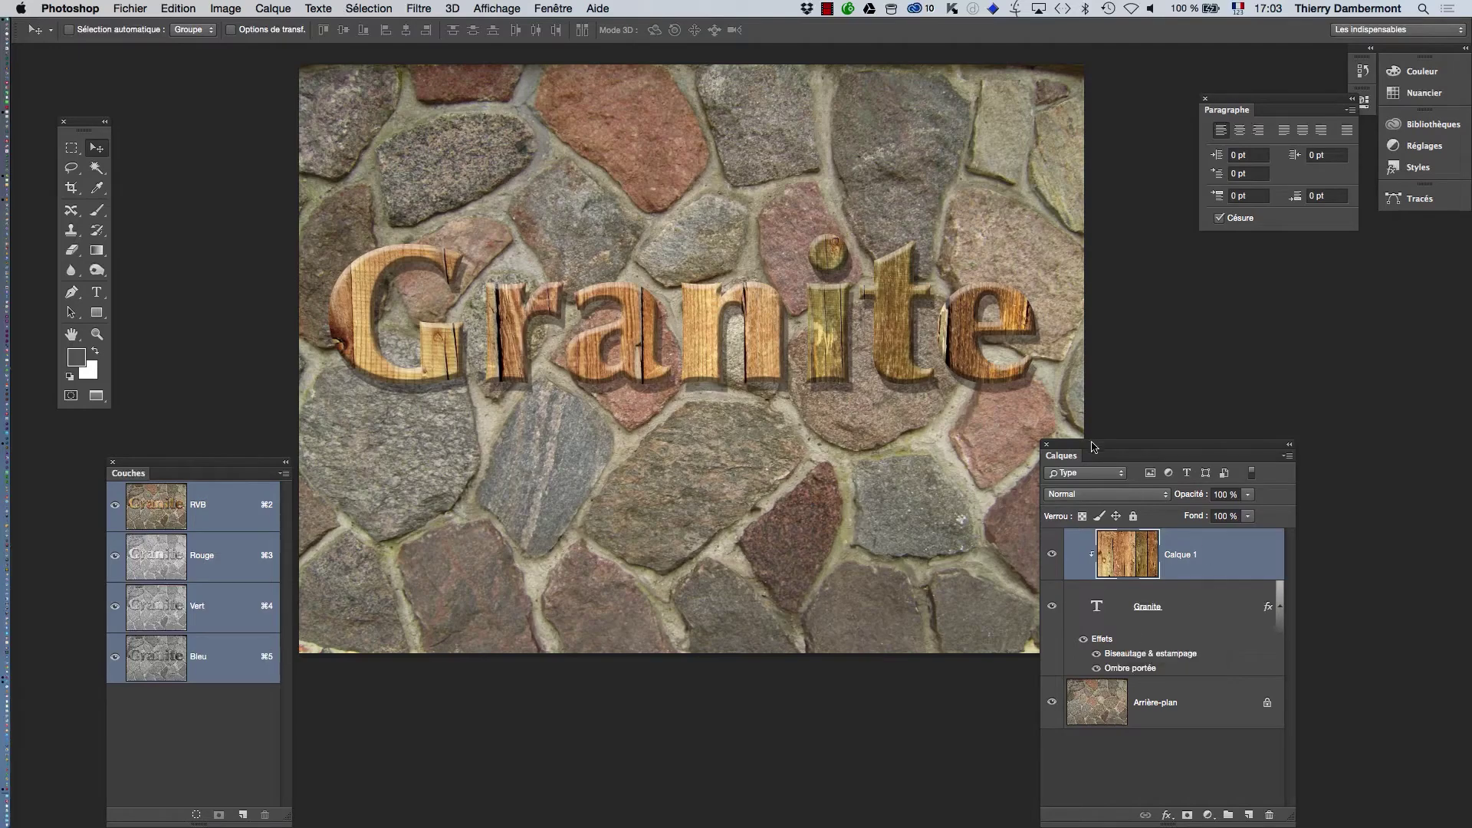
pyautogui.moveTo(1093, 446); pyautogui.dragTo(1166, 430)
pyautogui.moveTo(779, 427); pyautogui.dragTo(781, 342)
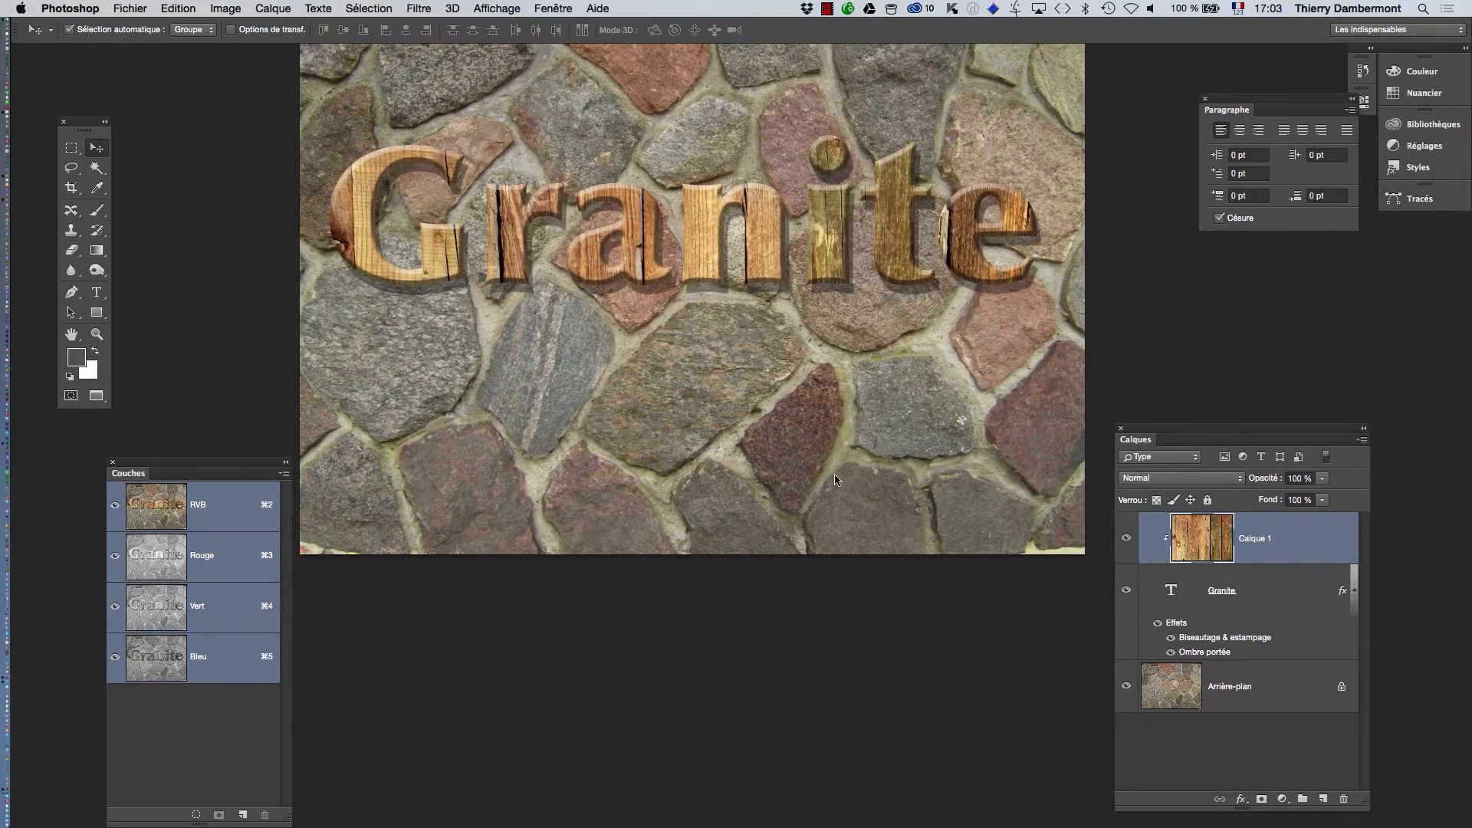
# Switch to Firefox, open Google and search for wood "public domain"
pyautogui.click(37, 674)
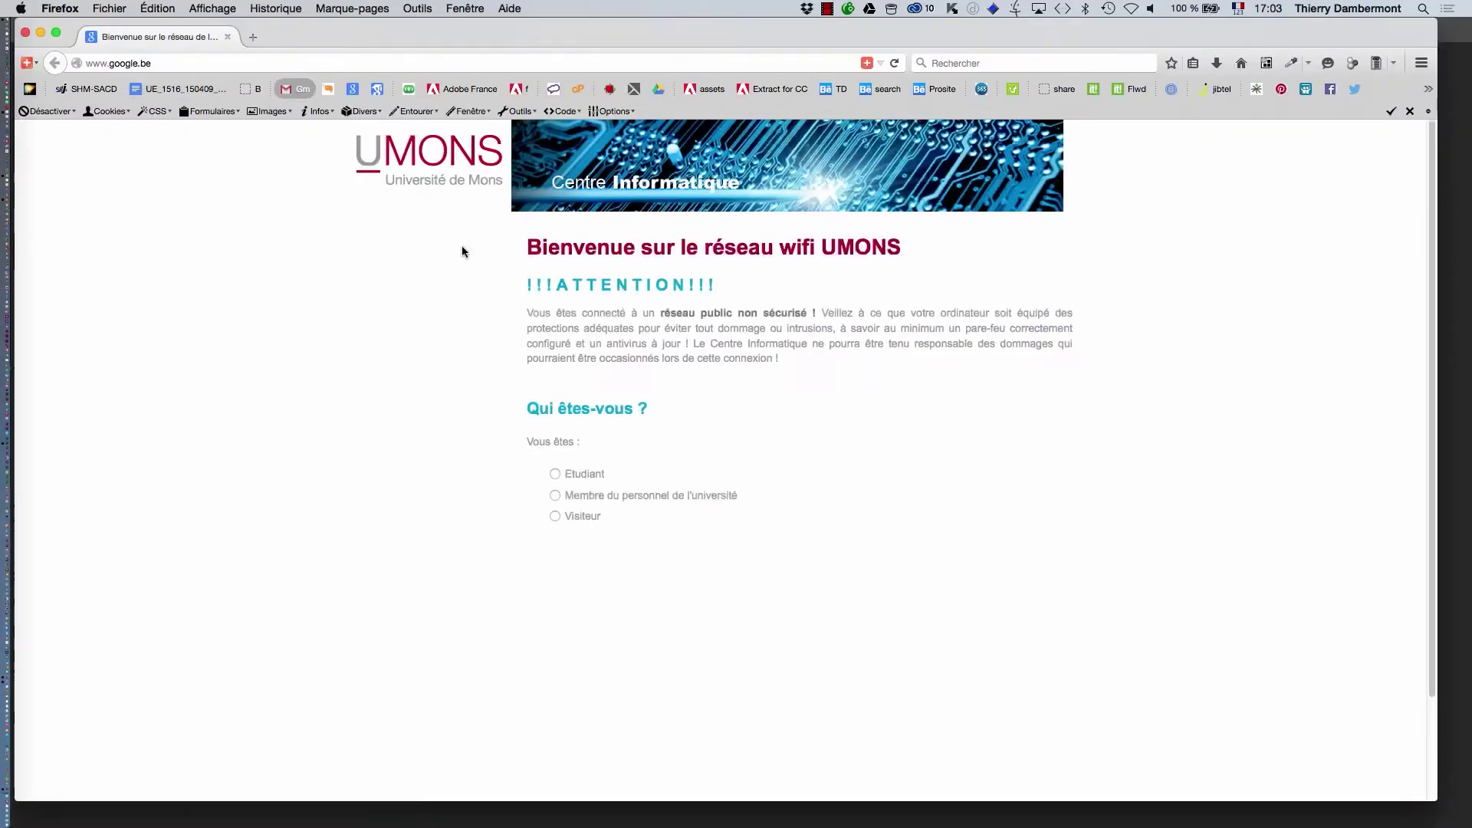
pyautogui.click(353, 89)
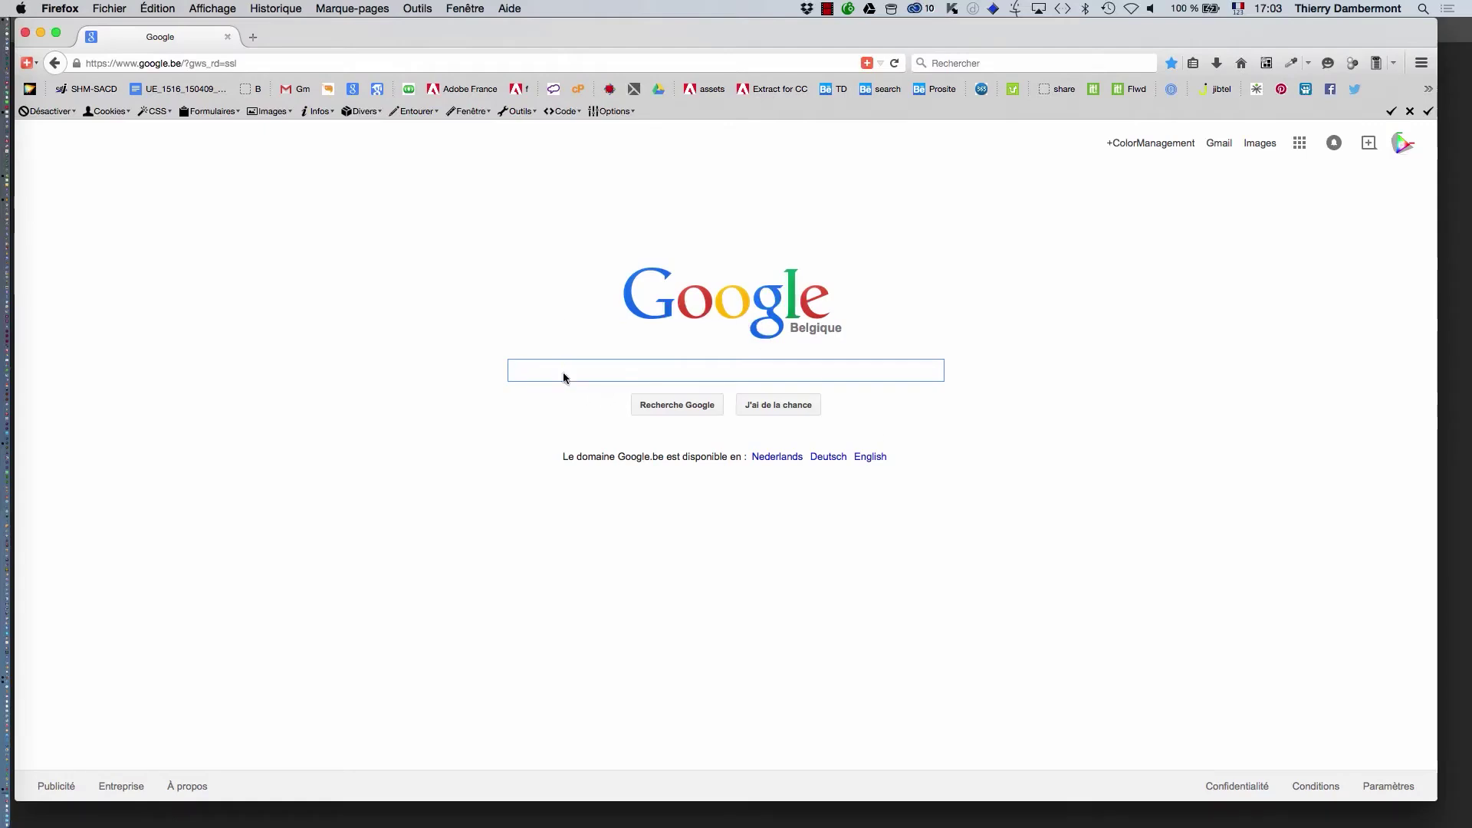
pyautogui.write('"public do')
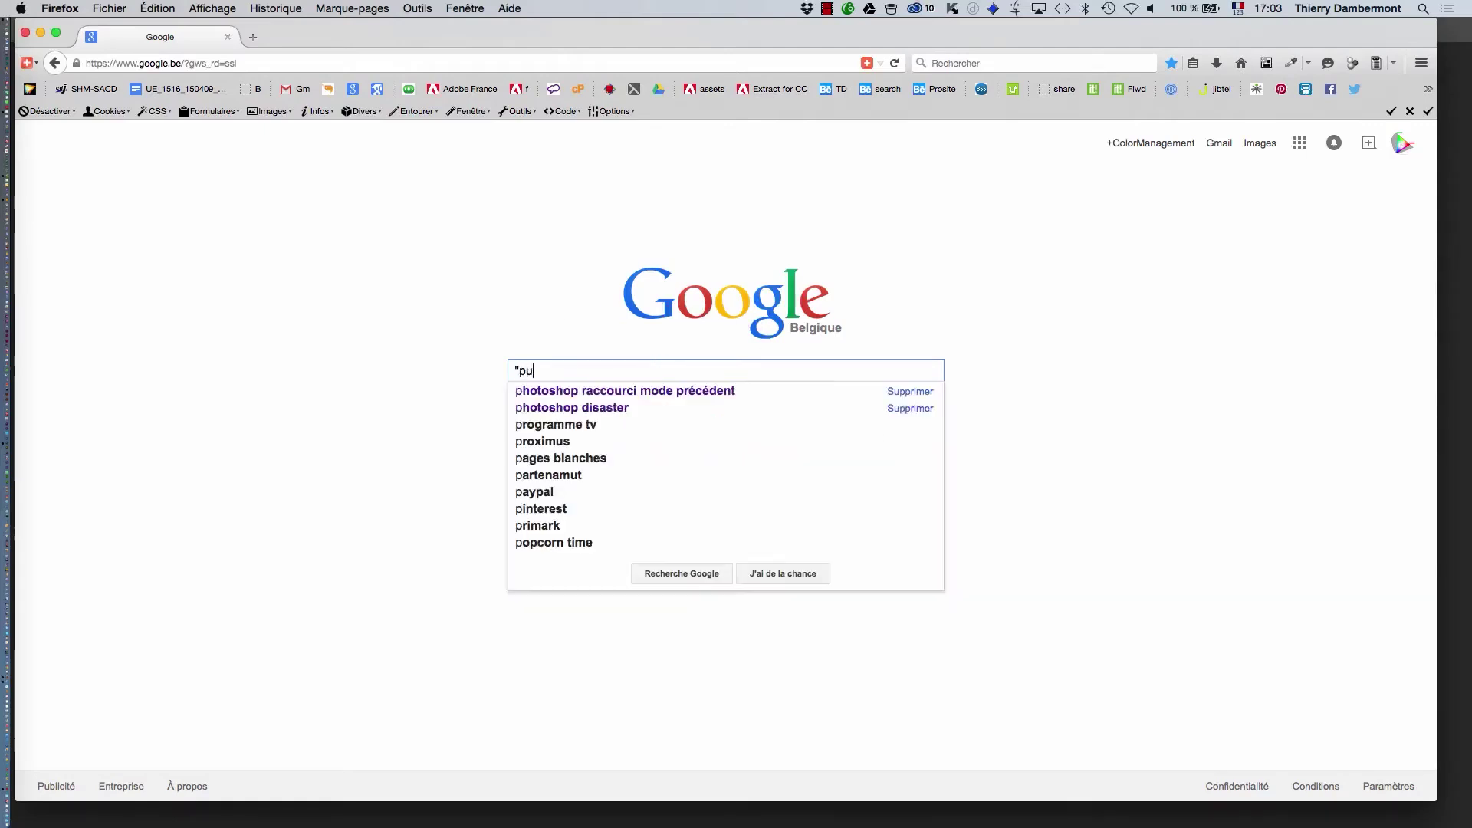
pyautogui.write('main"')
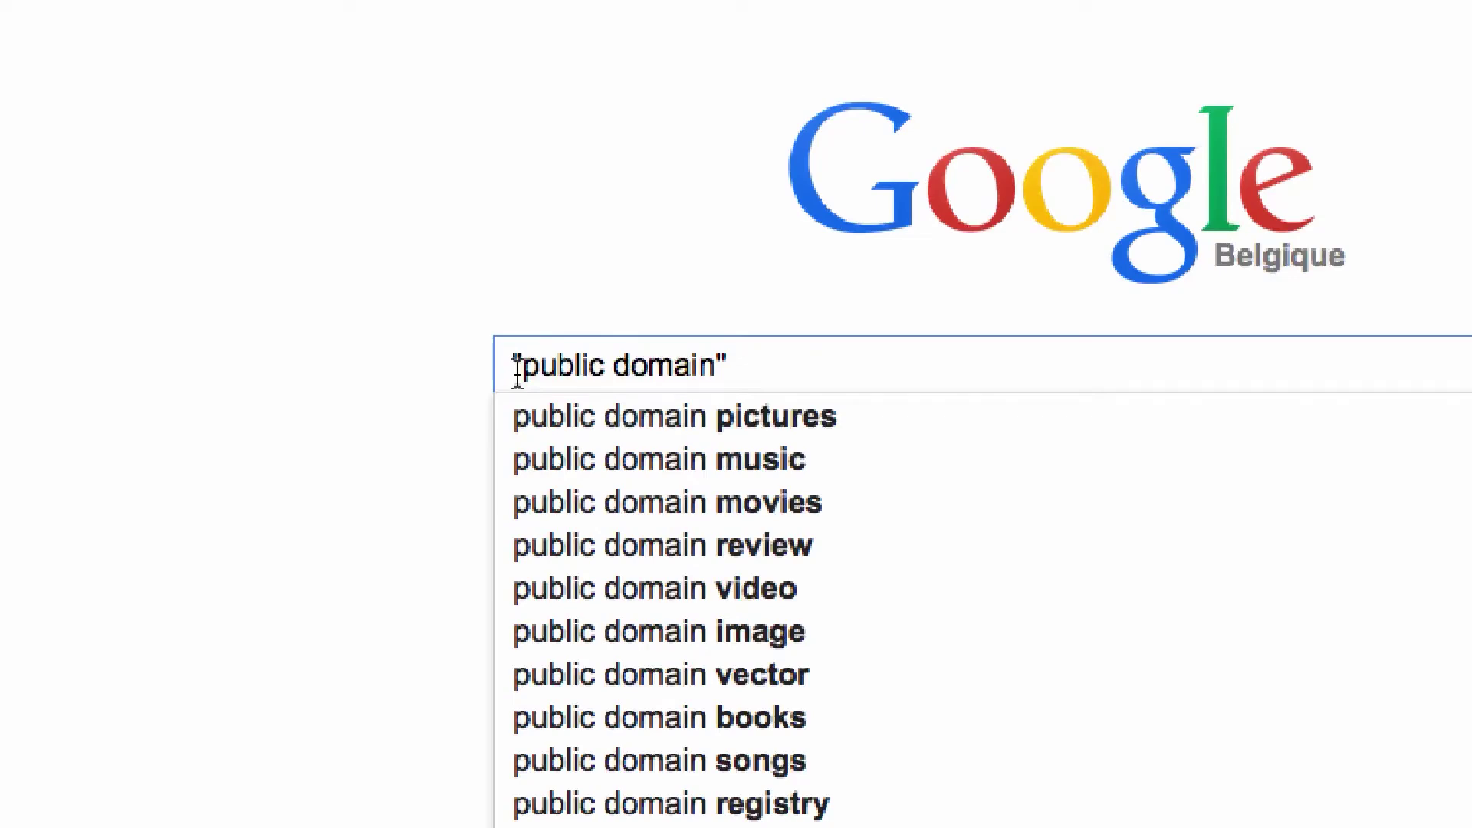
pyautogui.click(517, 367)
pyautogui.write('wood')
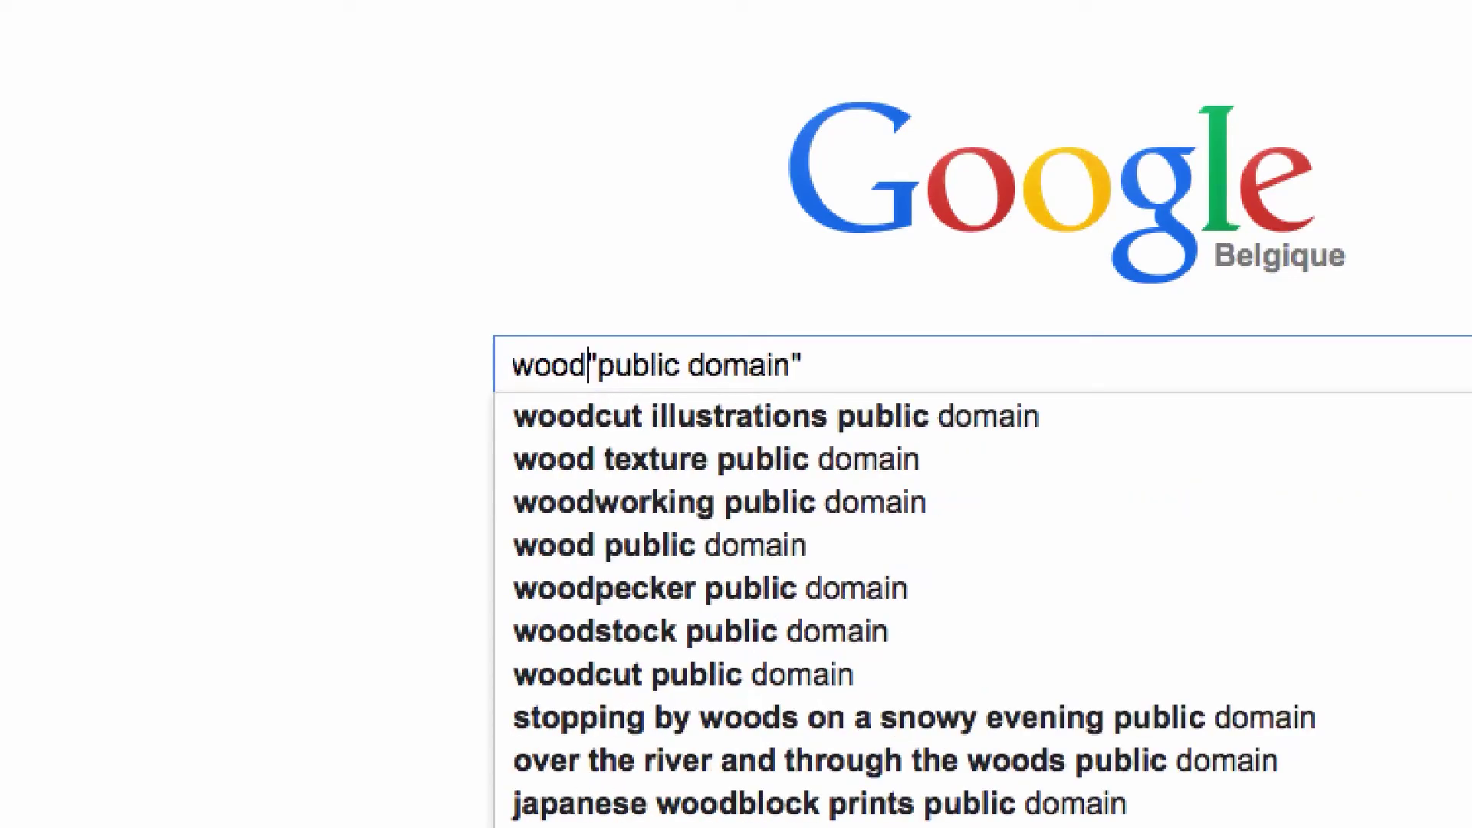
pyautogui.press('Escape')
pyautogui.press('Return')
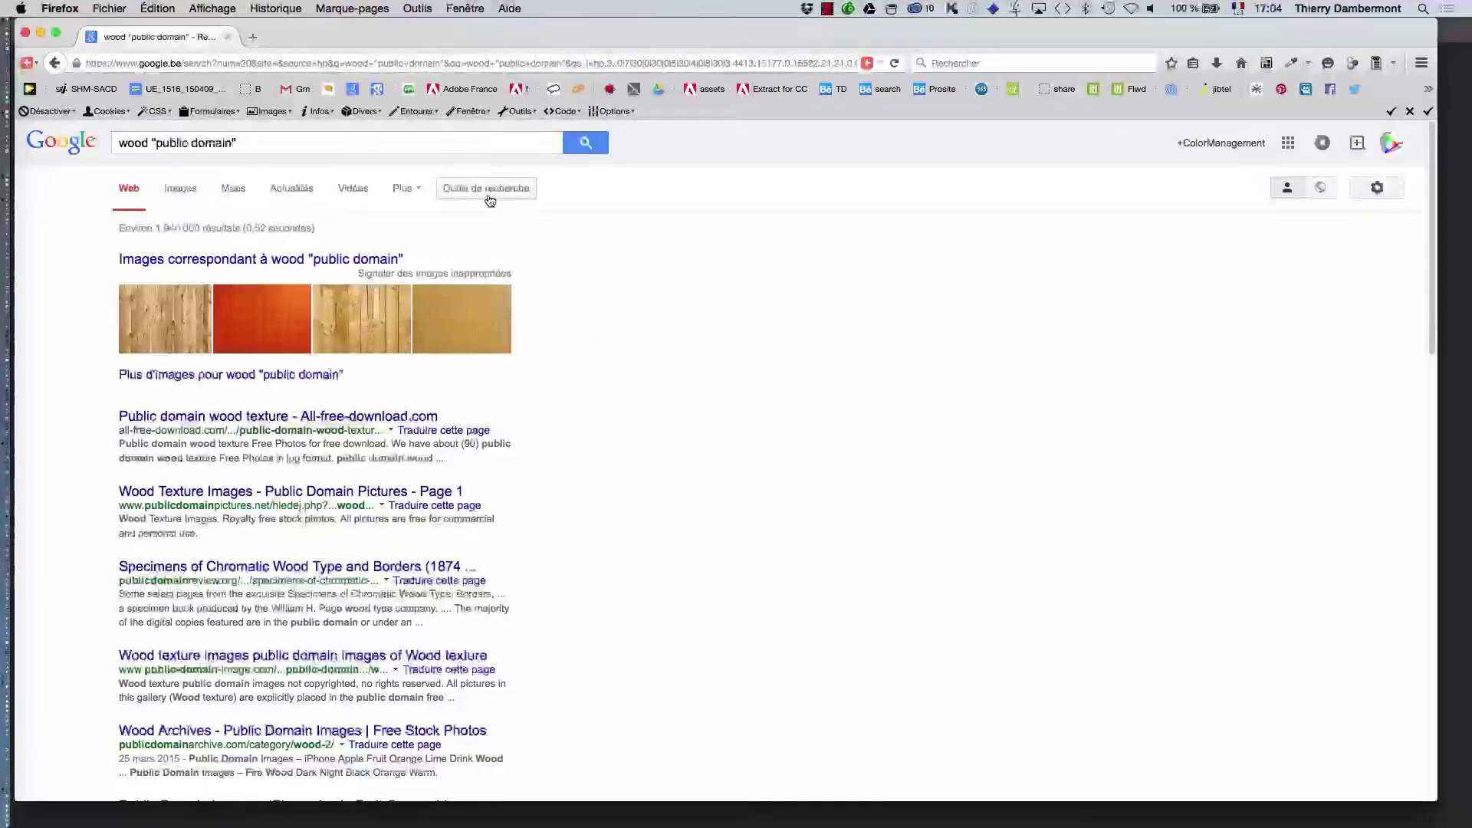
# Show the image results for the wood search and filter them to clip art
pyautogui.click(489, 200)
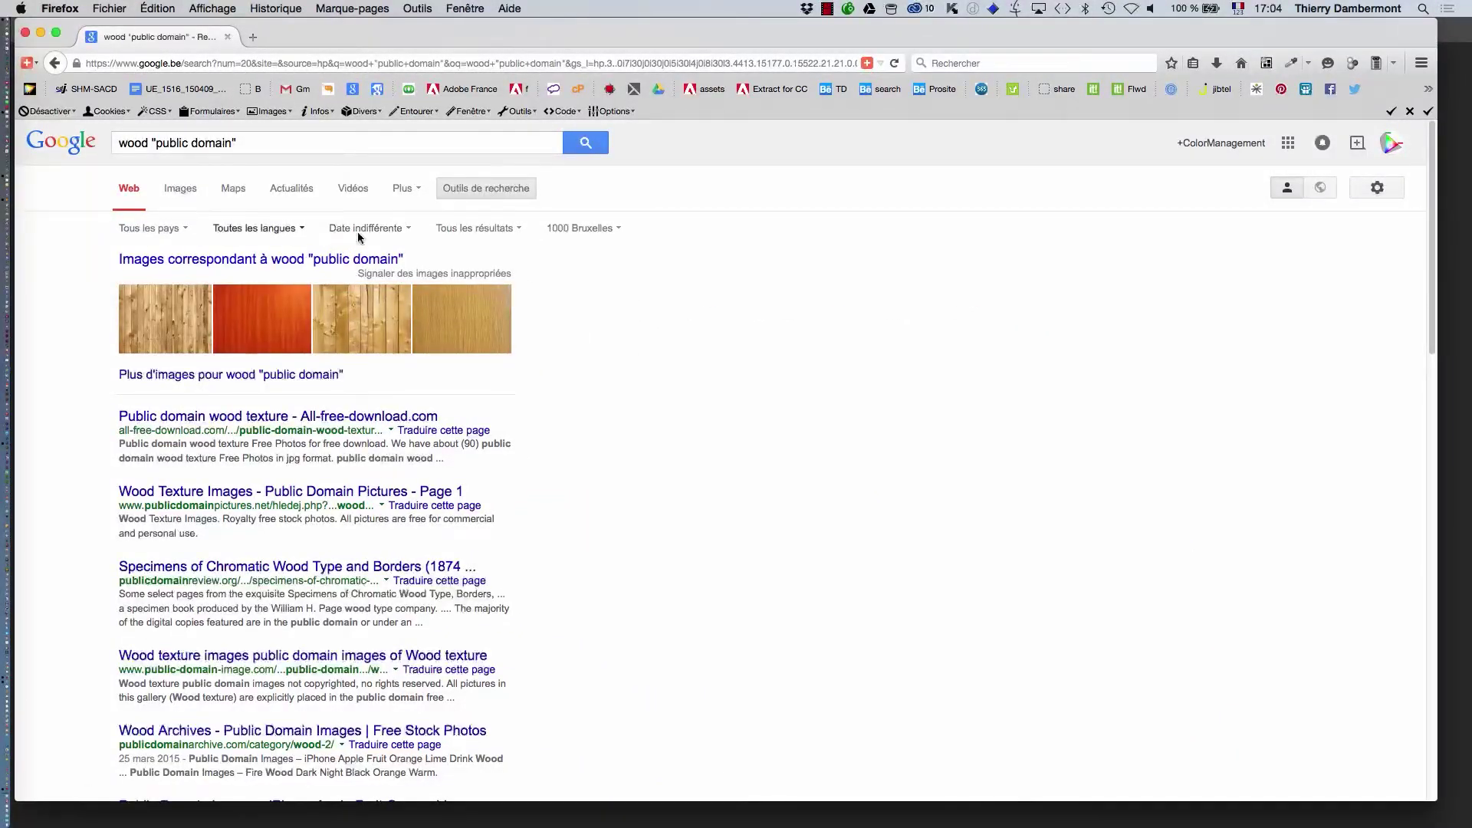
pyautogui.click(178, 205)
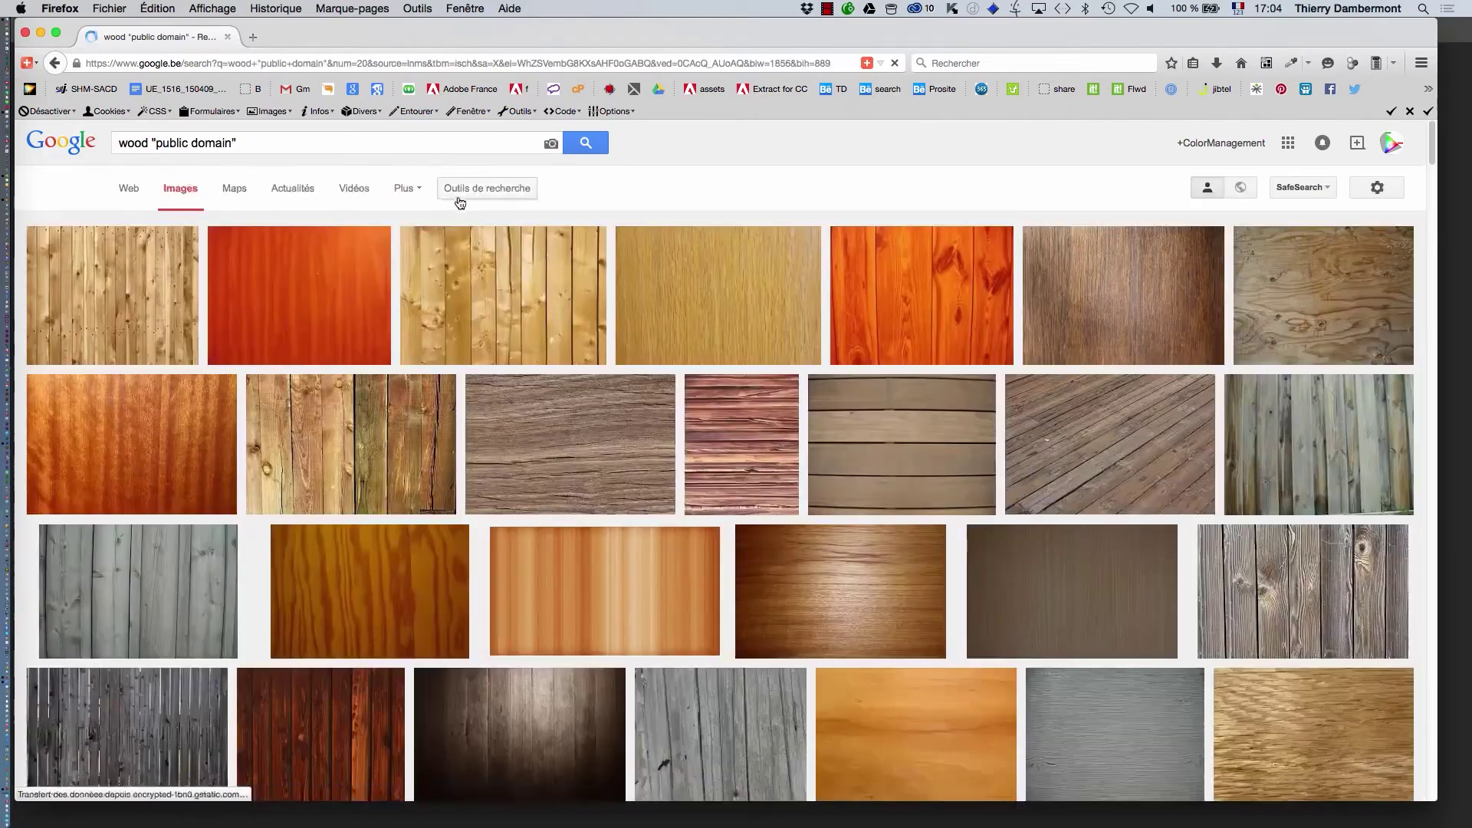
pyautogui.click(460, 201)
pyautogui.click(256, 232)
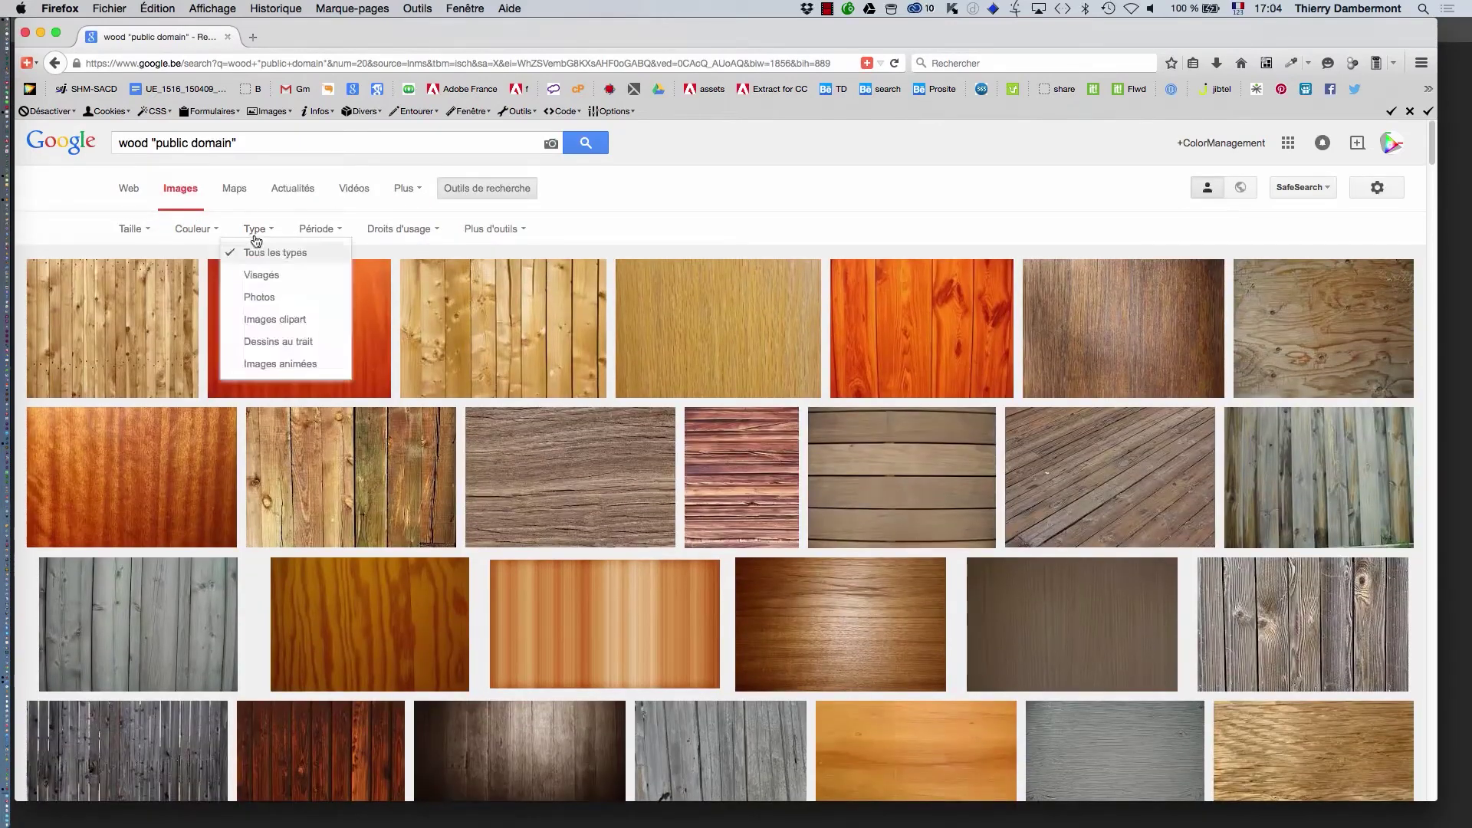
pyautogui.click(277, 319)
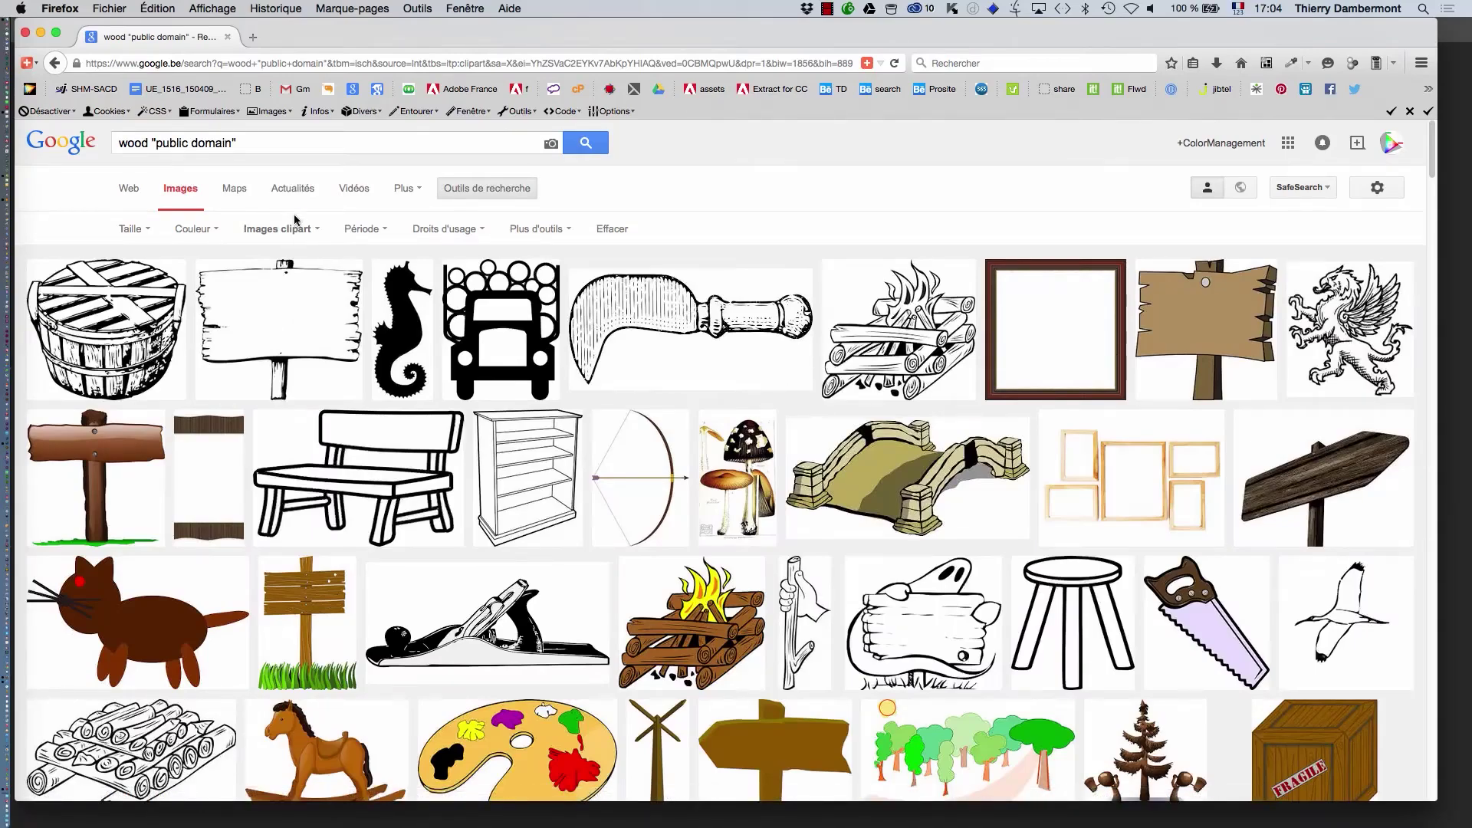
# Browse the clip art results for a usable silhouette and check the image type filter options
pyautogui.scroll(-5, 303, 245)
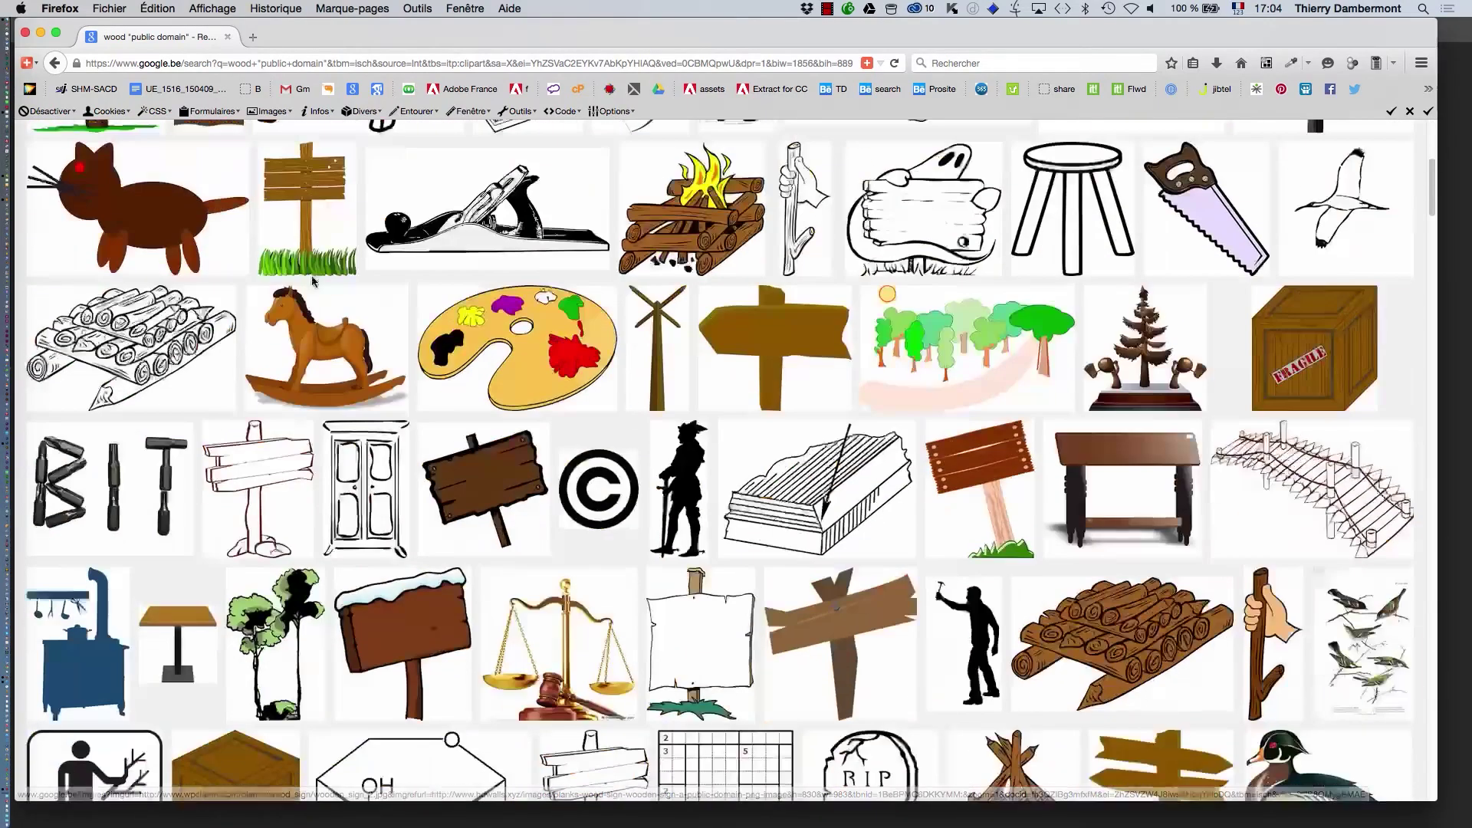
pyautogui.scroll(-7, 312, 281)
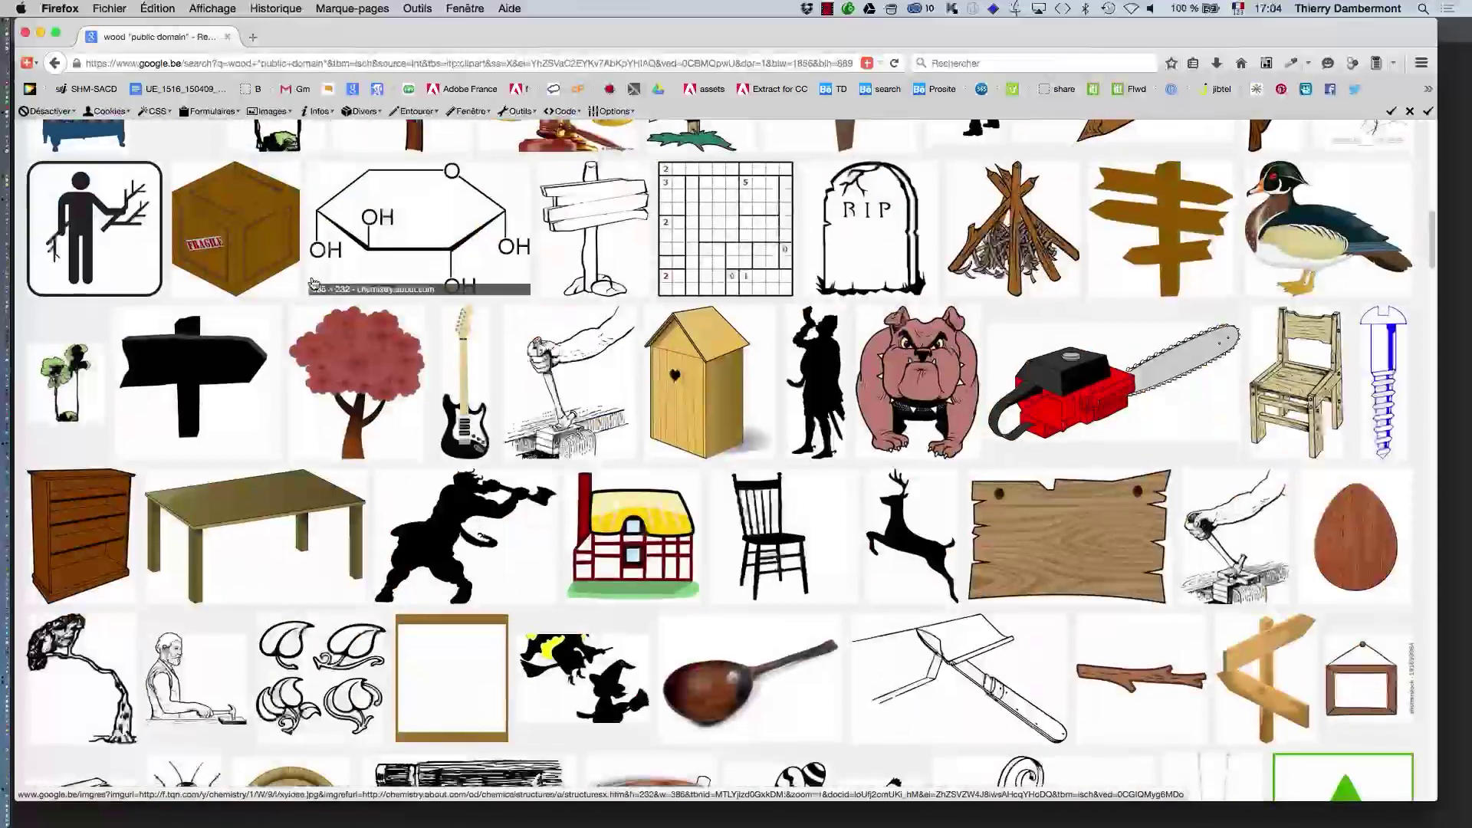
pyautogui.scroll(-3, 312, 281)
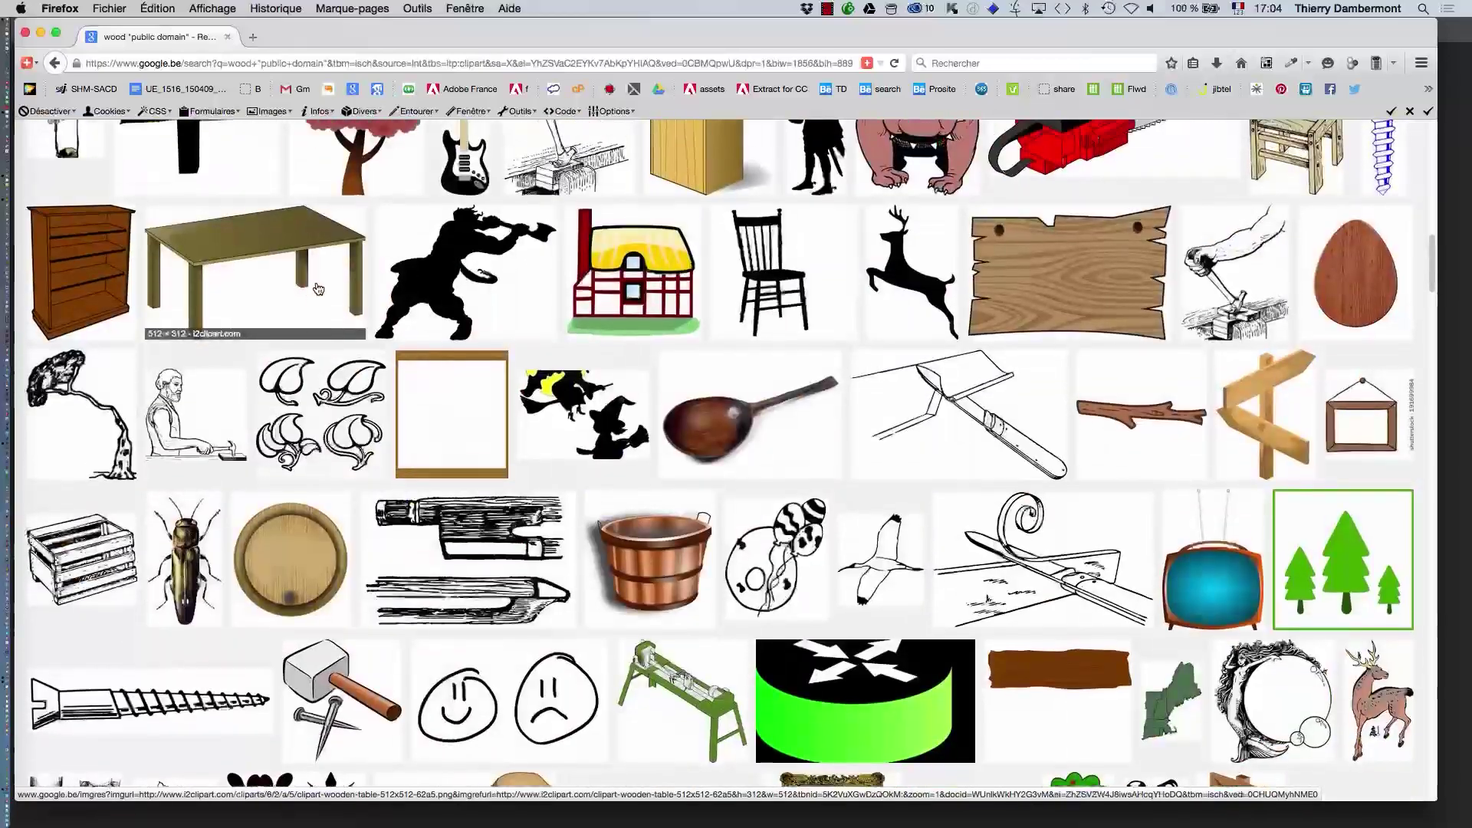
pyautogui.scroll(14, 318, 289)
pyautogui.scroll(-14, 327, 299)
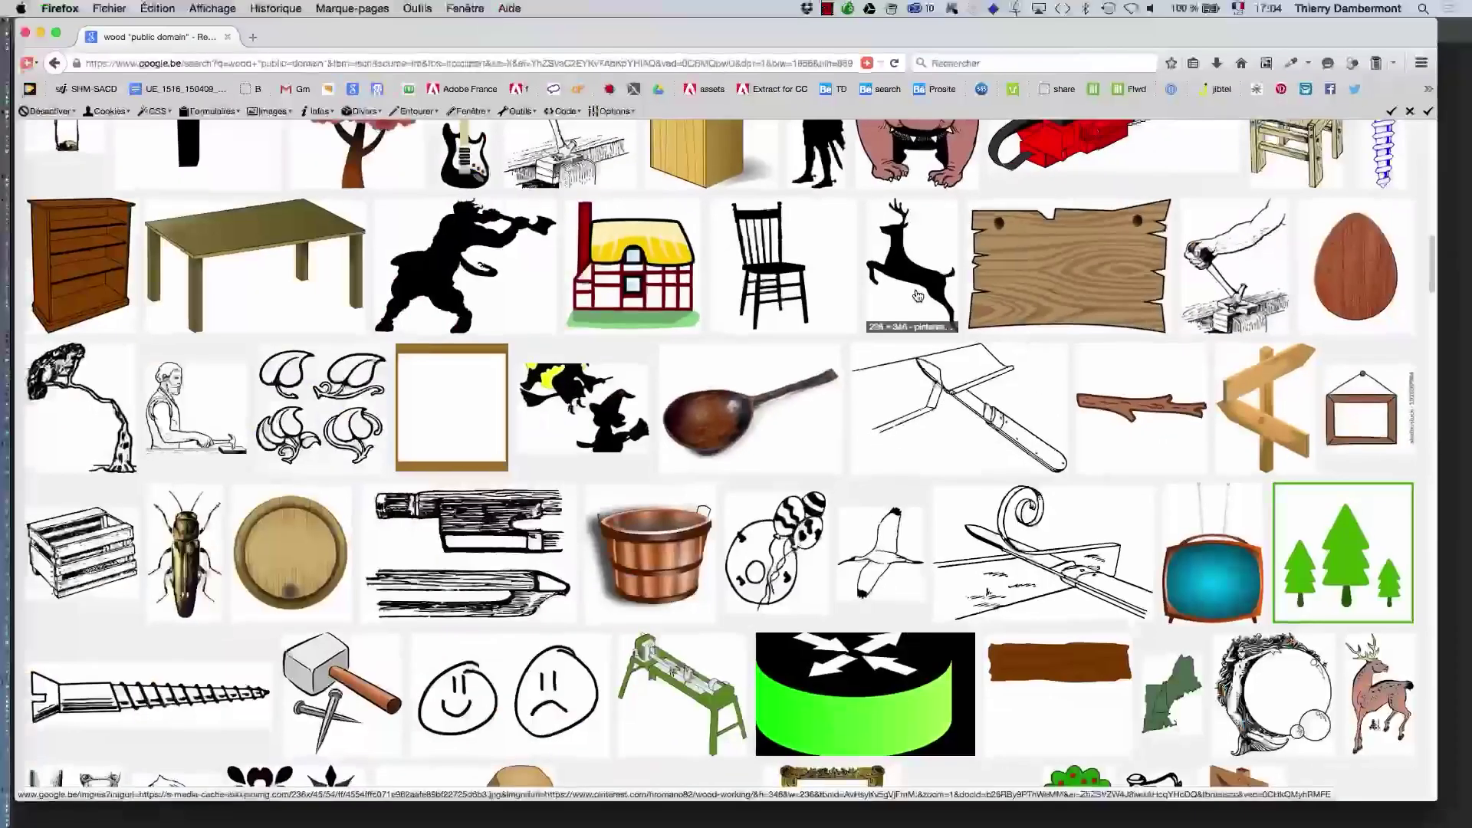
pyautogui.scroll(12, 924, 311)
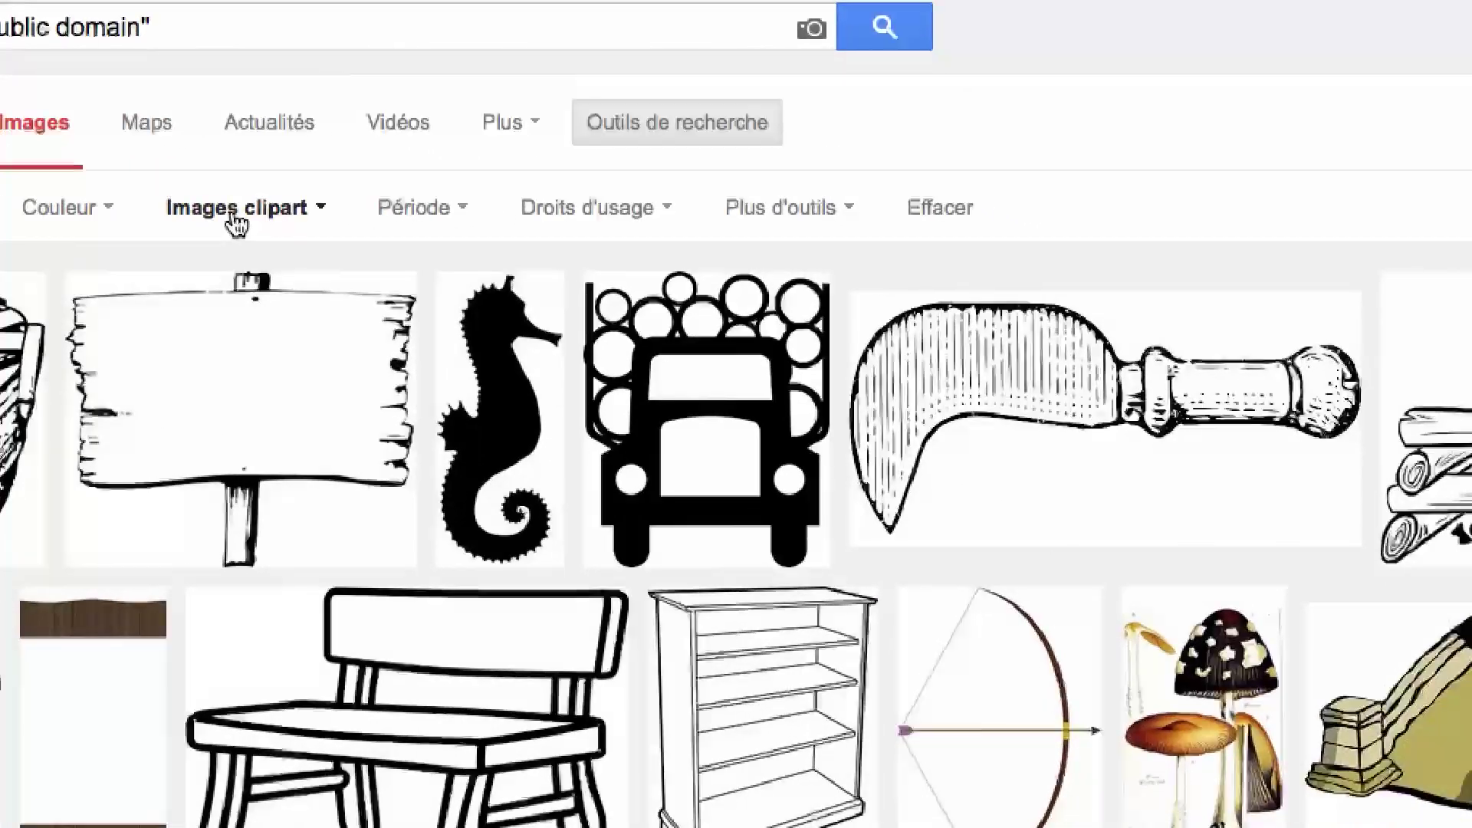
pyautogui.click(226, 218)
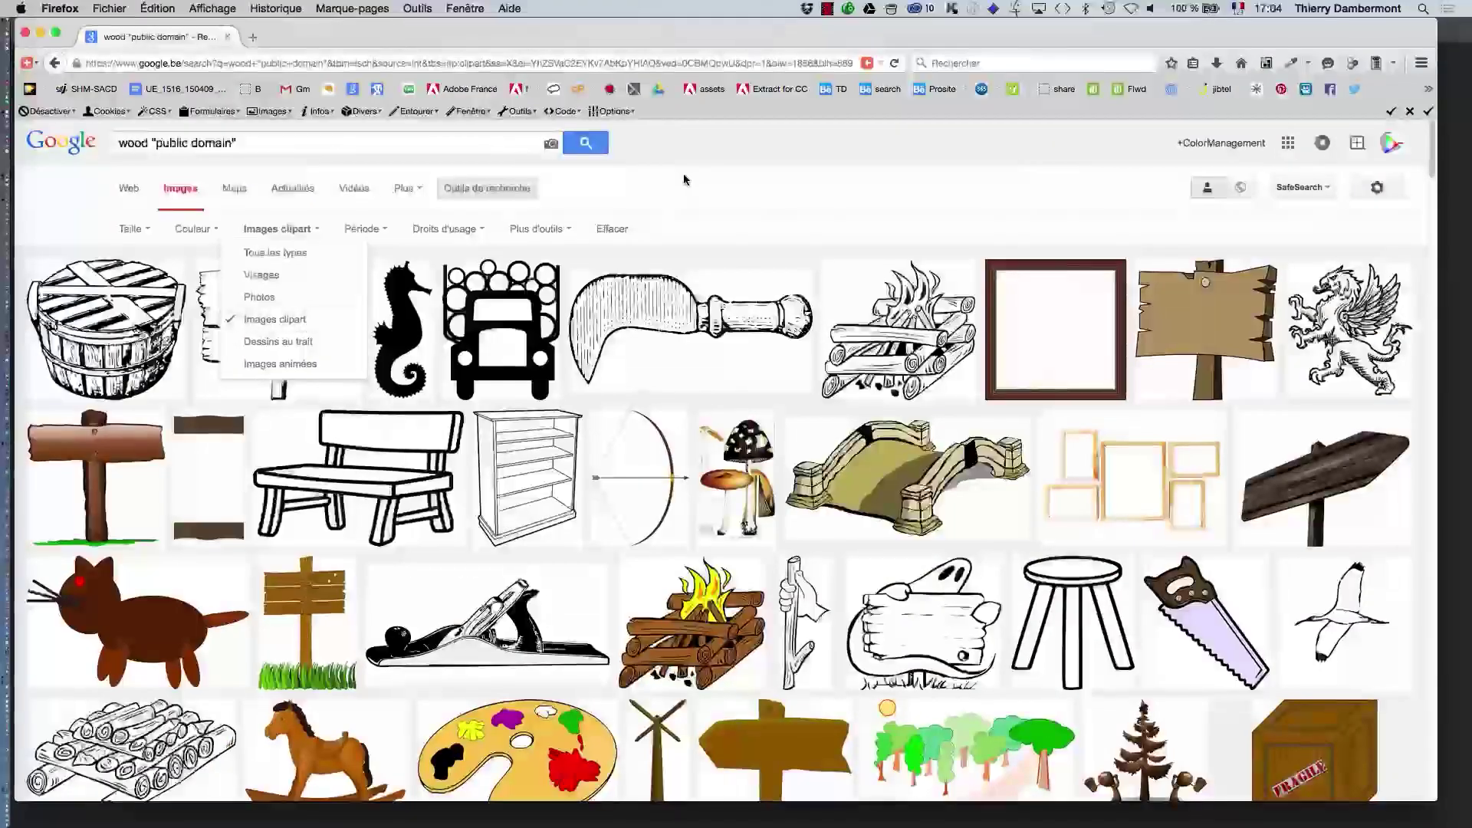
pyautogui.click(1258, 181)
# Open the leaping deer silhouette from the results in a separate tab and display the image on its own
pyautogui.scroll(-15, 781, 274)
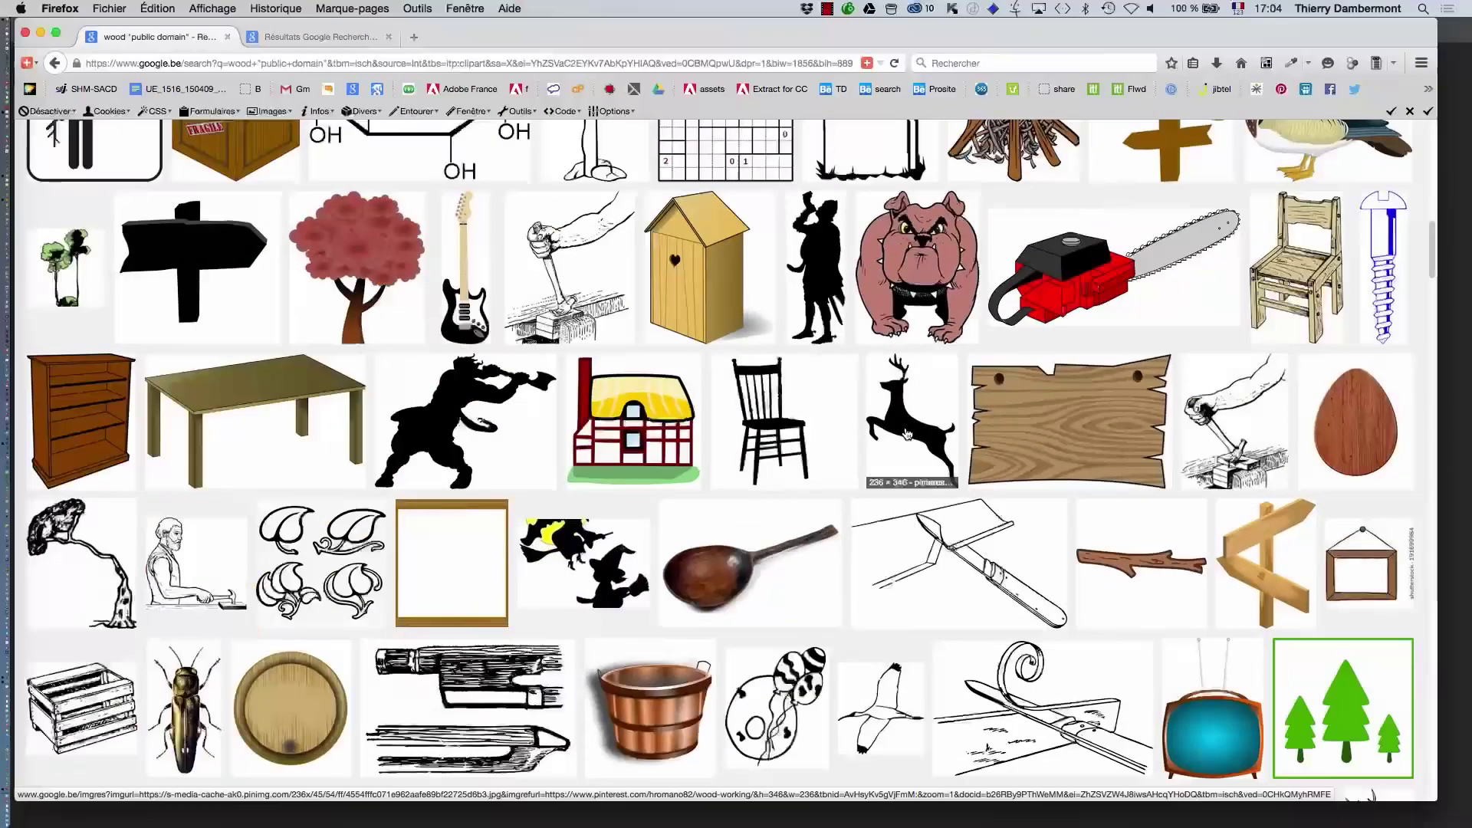
pyautogui.keyDown('super'); pyautogui.click(909, 441); pyautogui.keyUp('super')
pyautogui.click(283, 38)
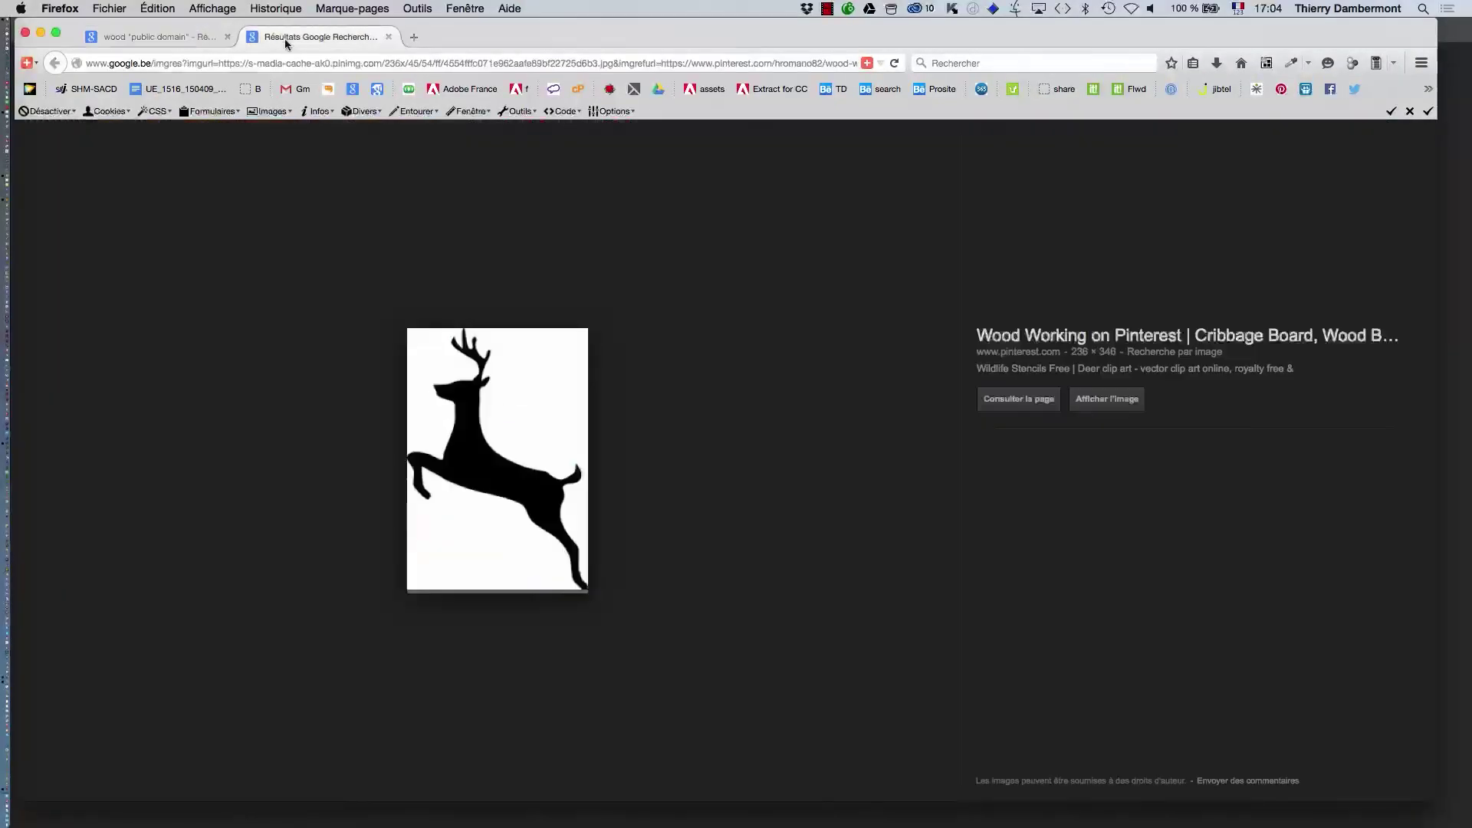
pyautogui.click(1087, 402)
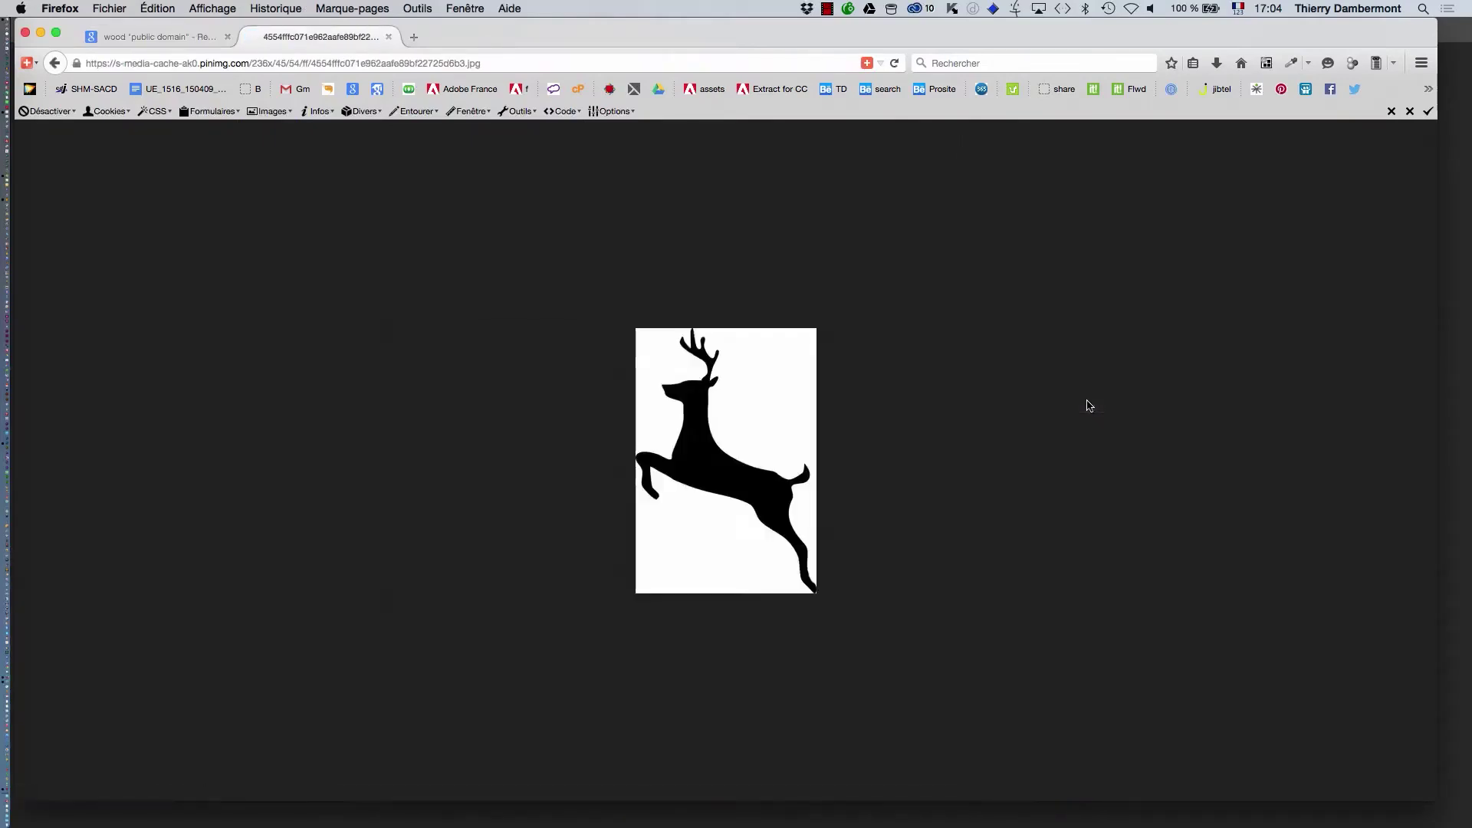
pyautogui.click(153, 36)
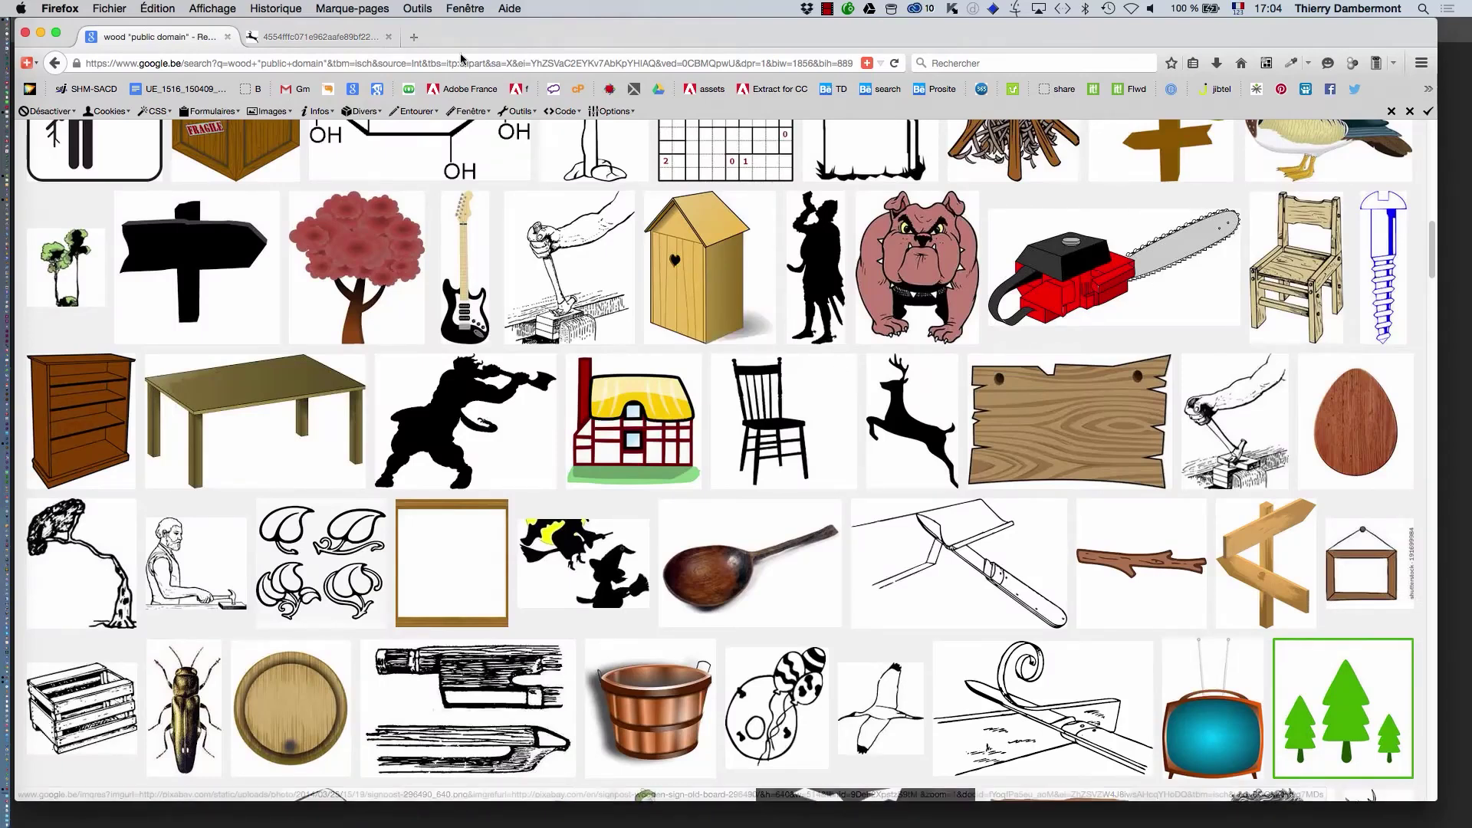
pyautogui.click(347, 37)
# Save the deer image as cerf.jpg in the "incrustation de texture" folder of the Photoshop jour 2 course files
pyautogui.rightClick(727, 460)
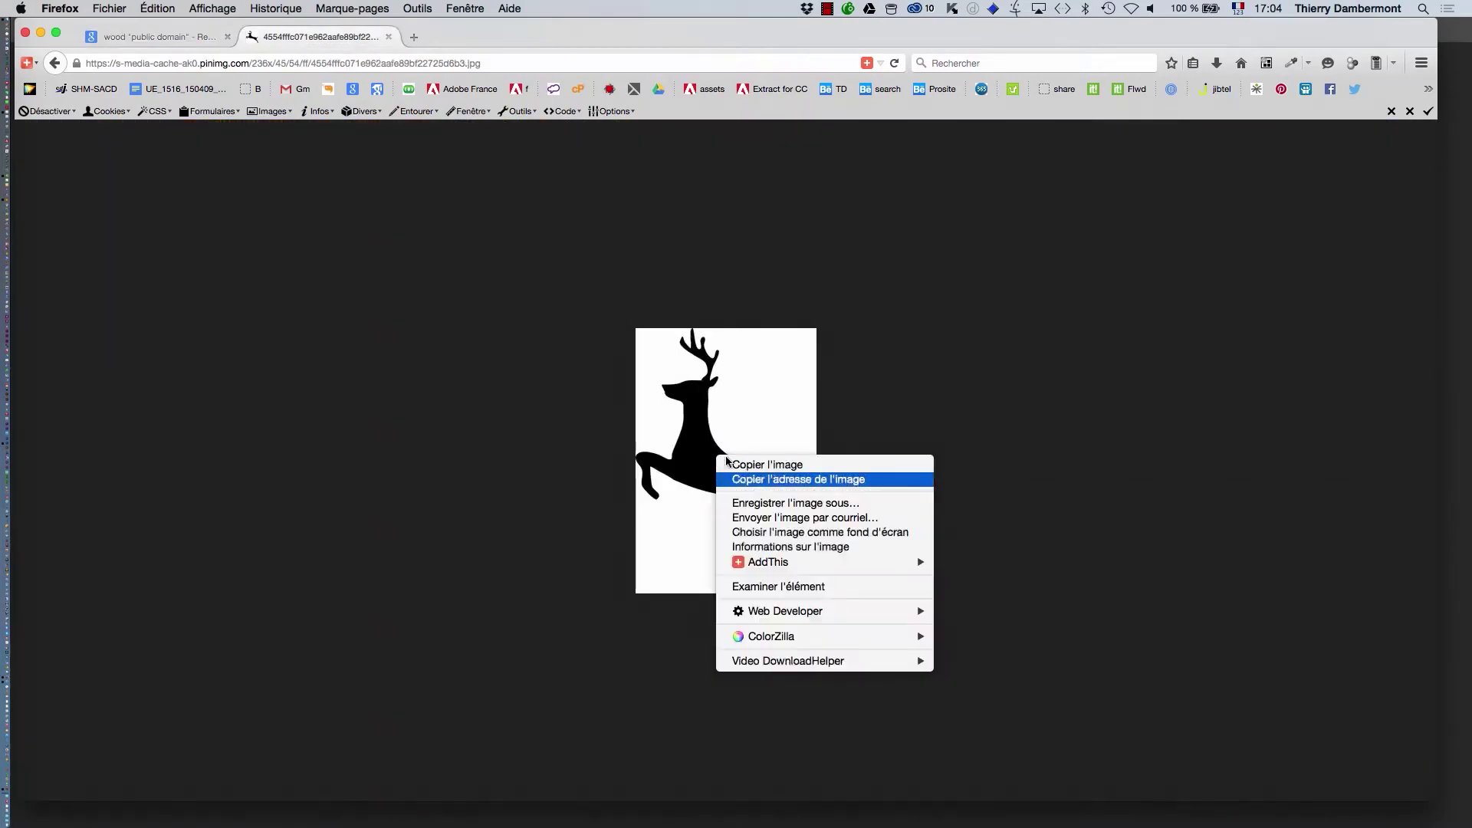
pyautogui.click(790, 503)
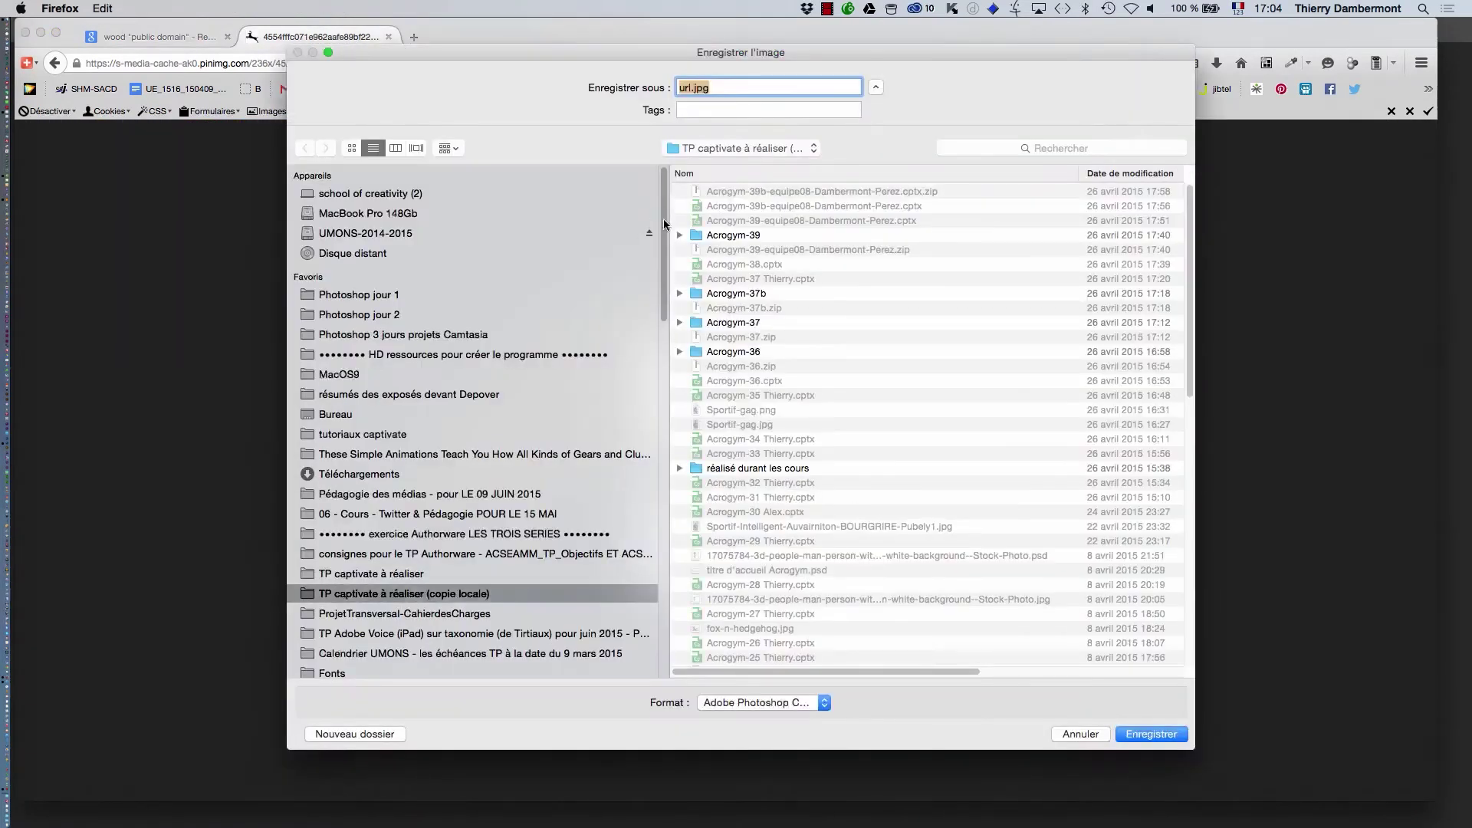
pyautogui.click(380, 334)
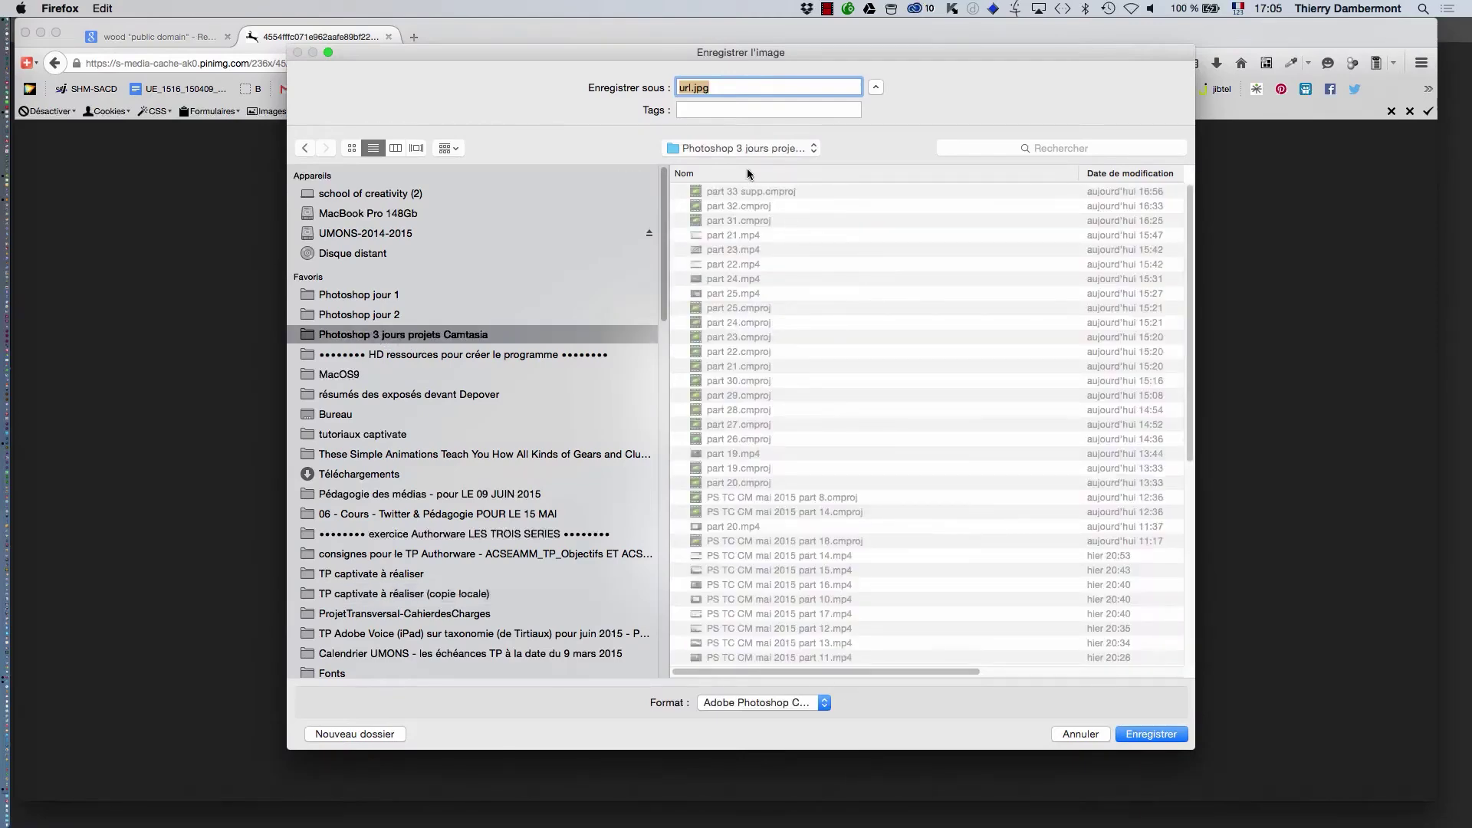
pyautogui.click(564, 315)
pyautogui.doubleClick(824, 194)
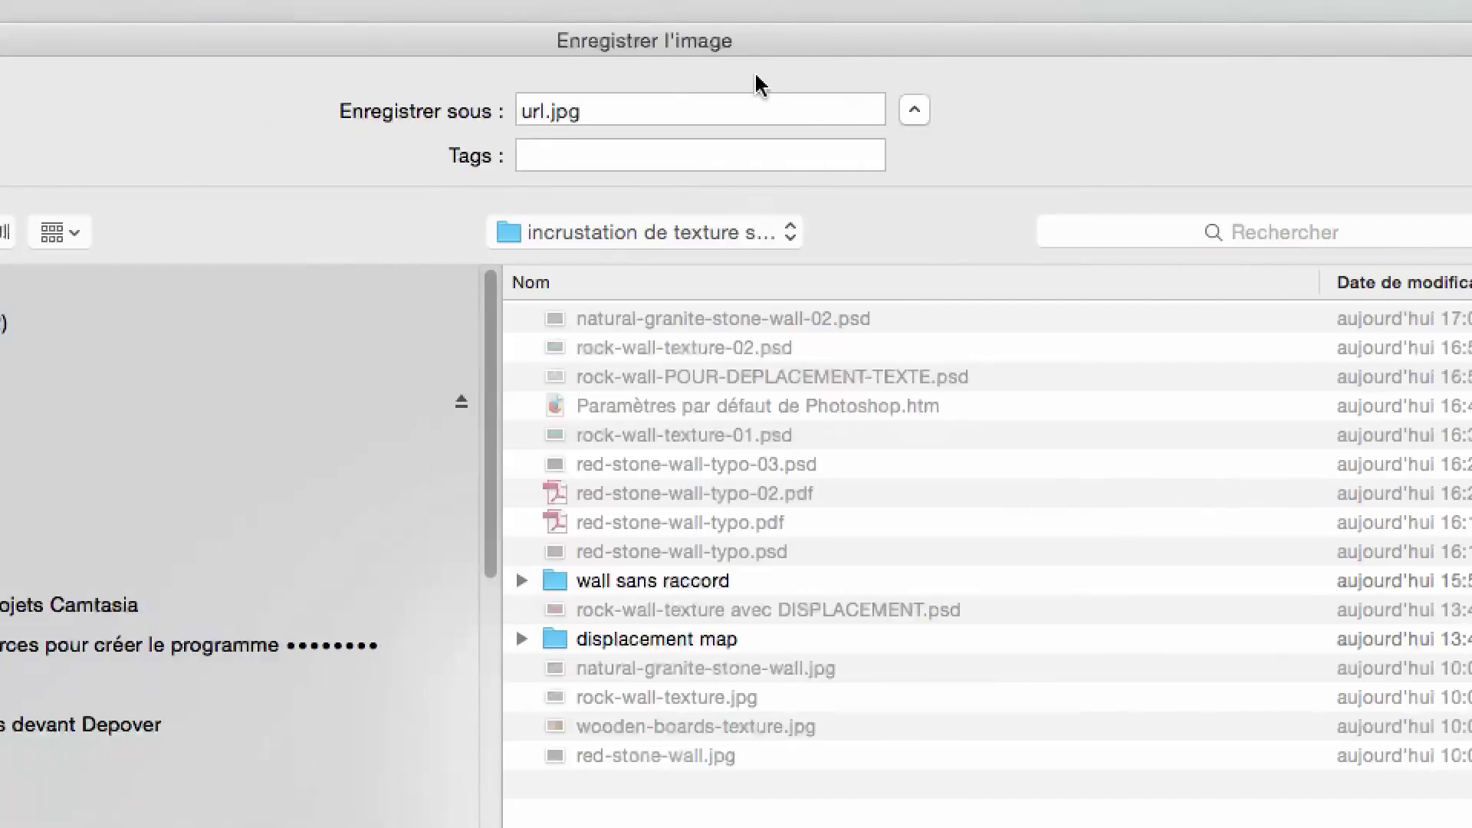
pyautogui.tripleClick(688, 83)
pyautogui.doubleClick(682, 88)
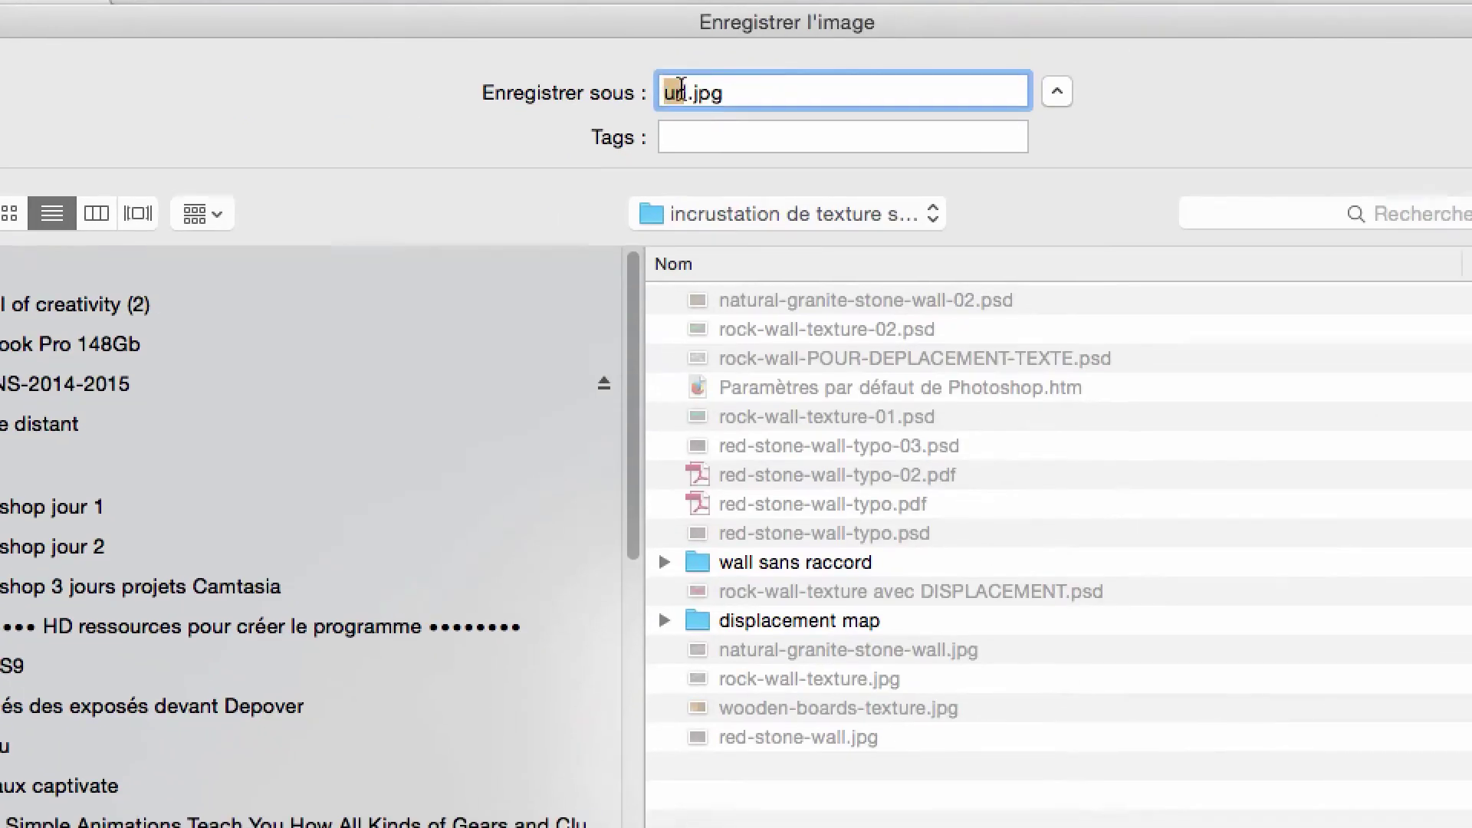
pyautogui.write('cerf')
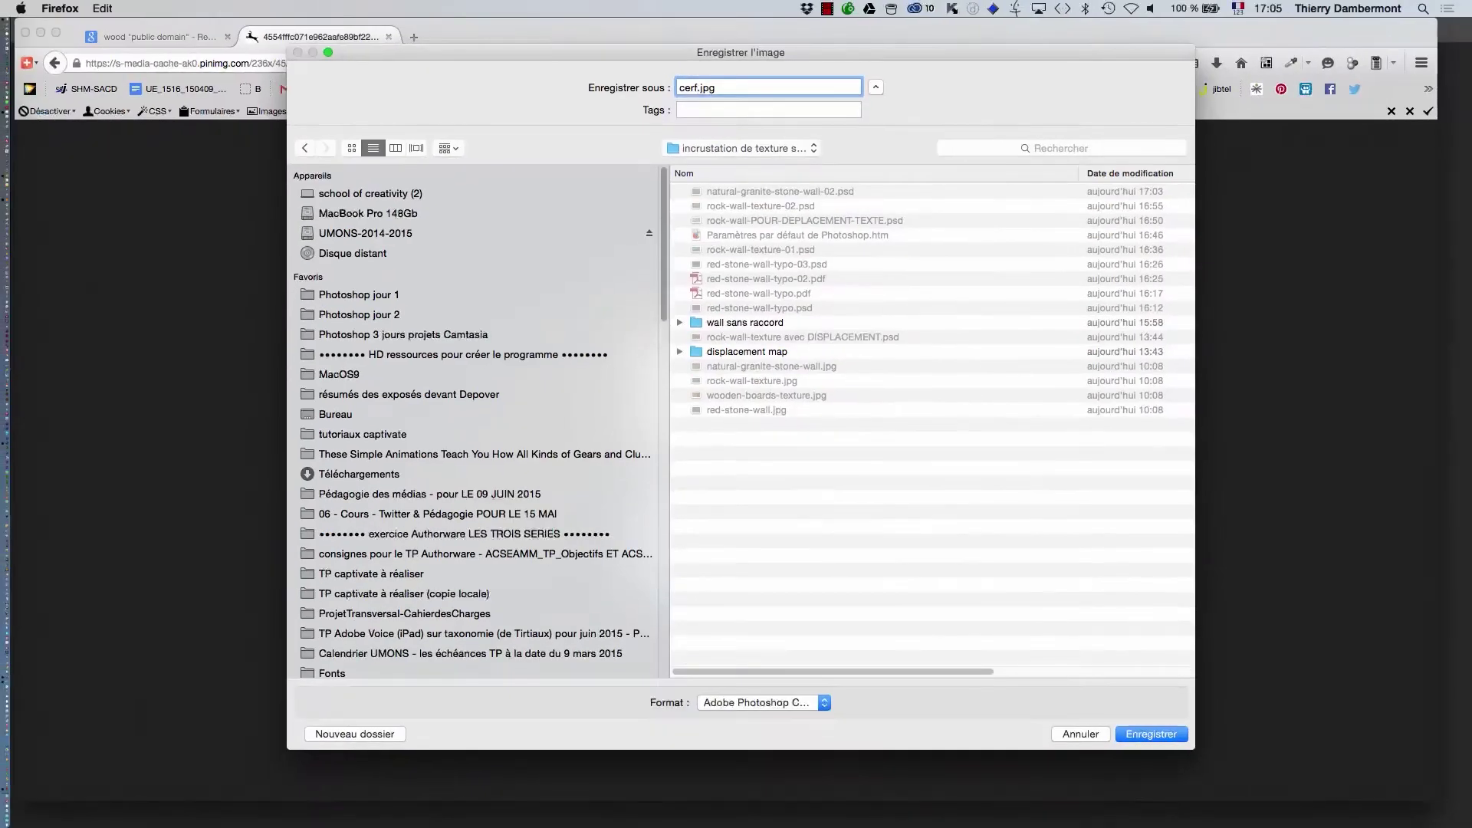
pyautogui.press('Return')
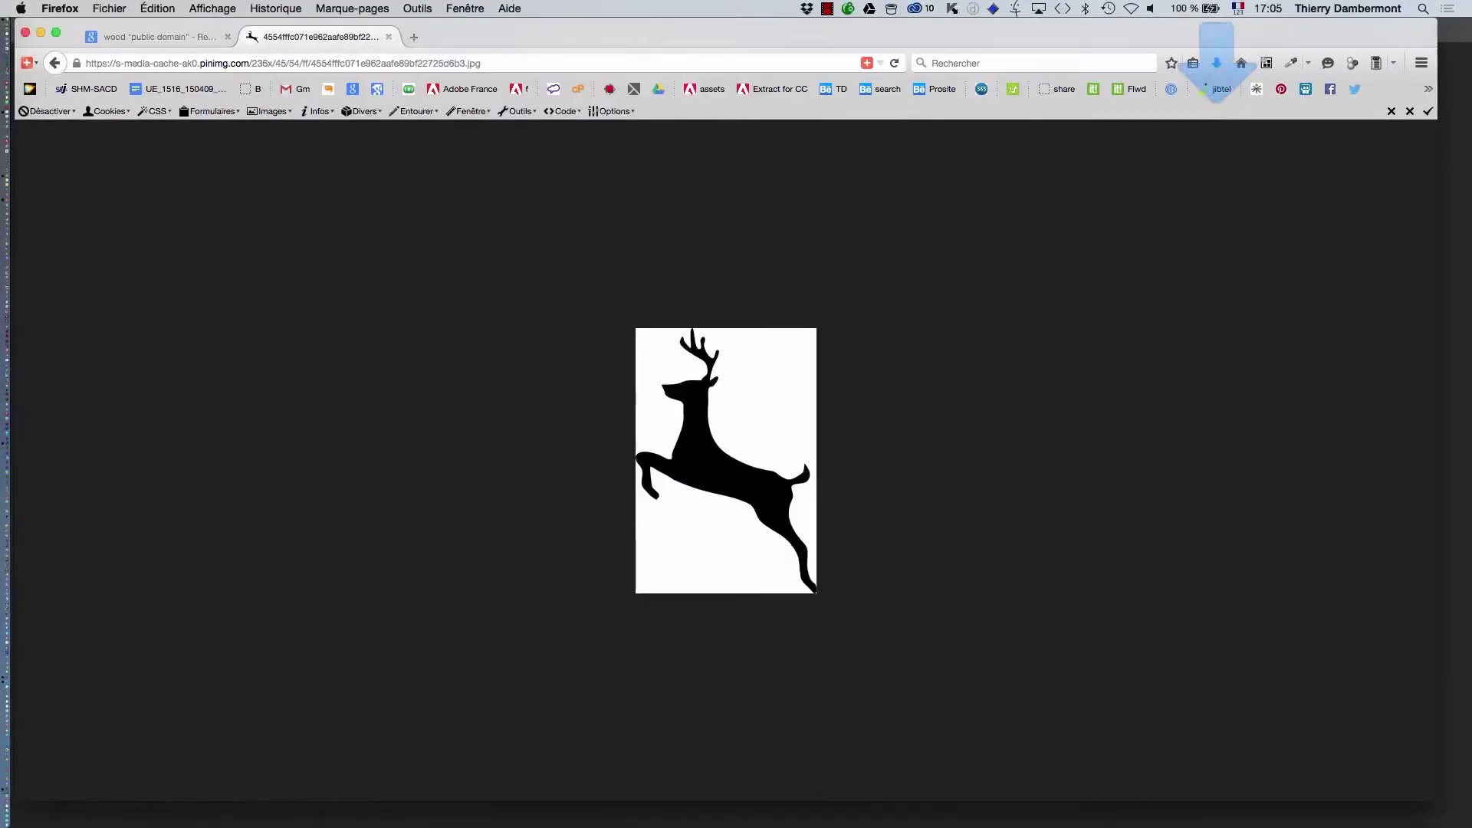
# Switch back to Photoshop and open cerf.jpg
pyautogui.press('super+Tab')
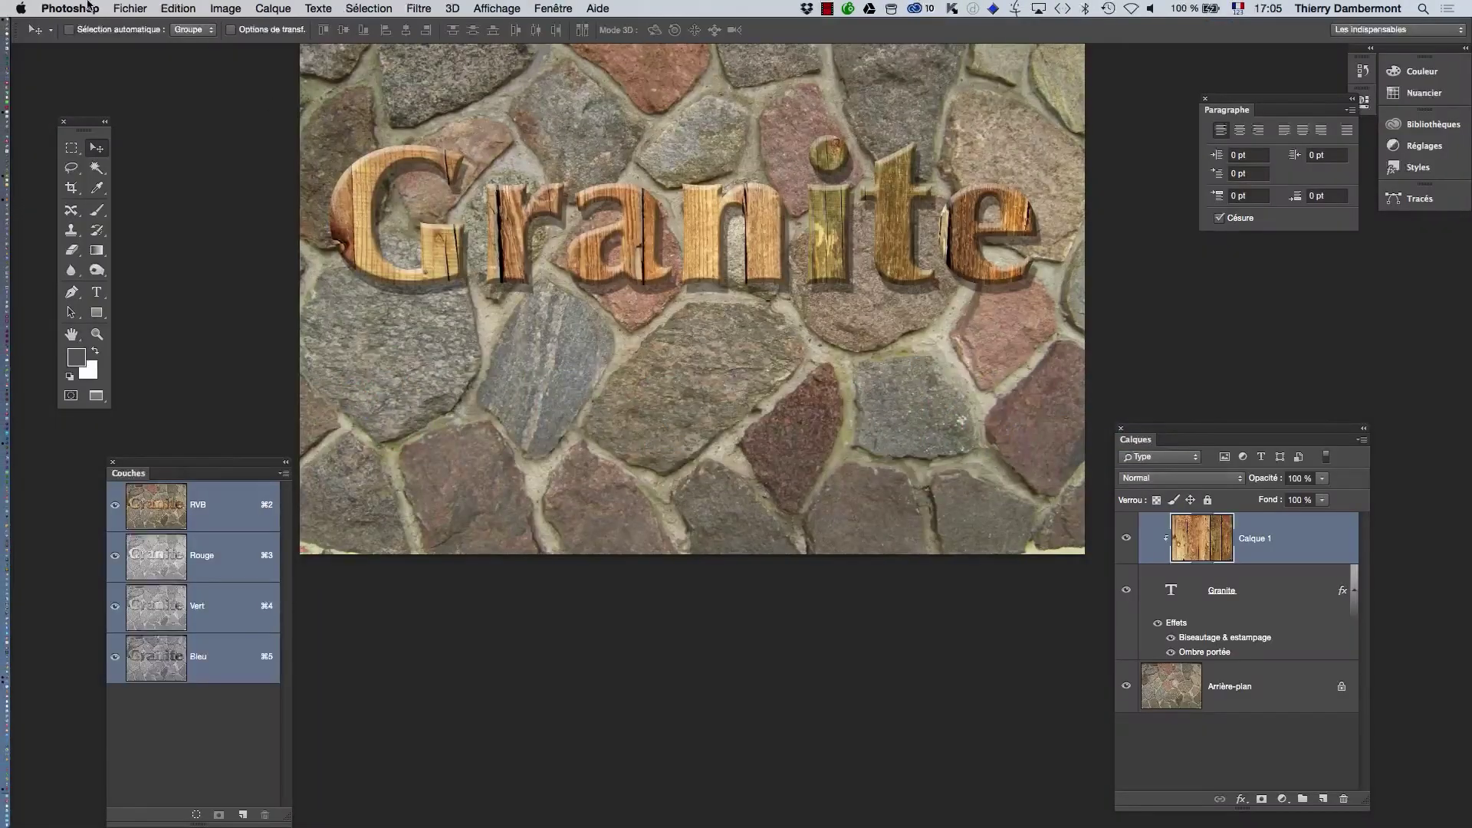
pyautogui.click(130, 8)
pyautogui.click(142, 41)
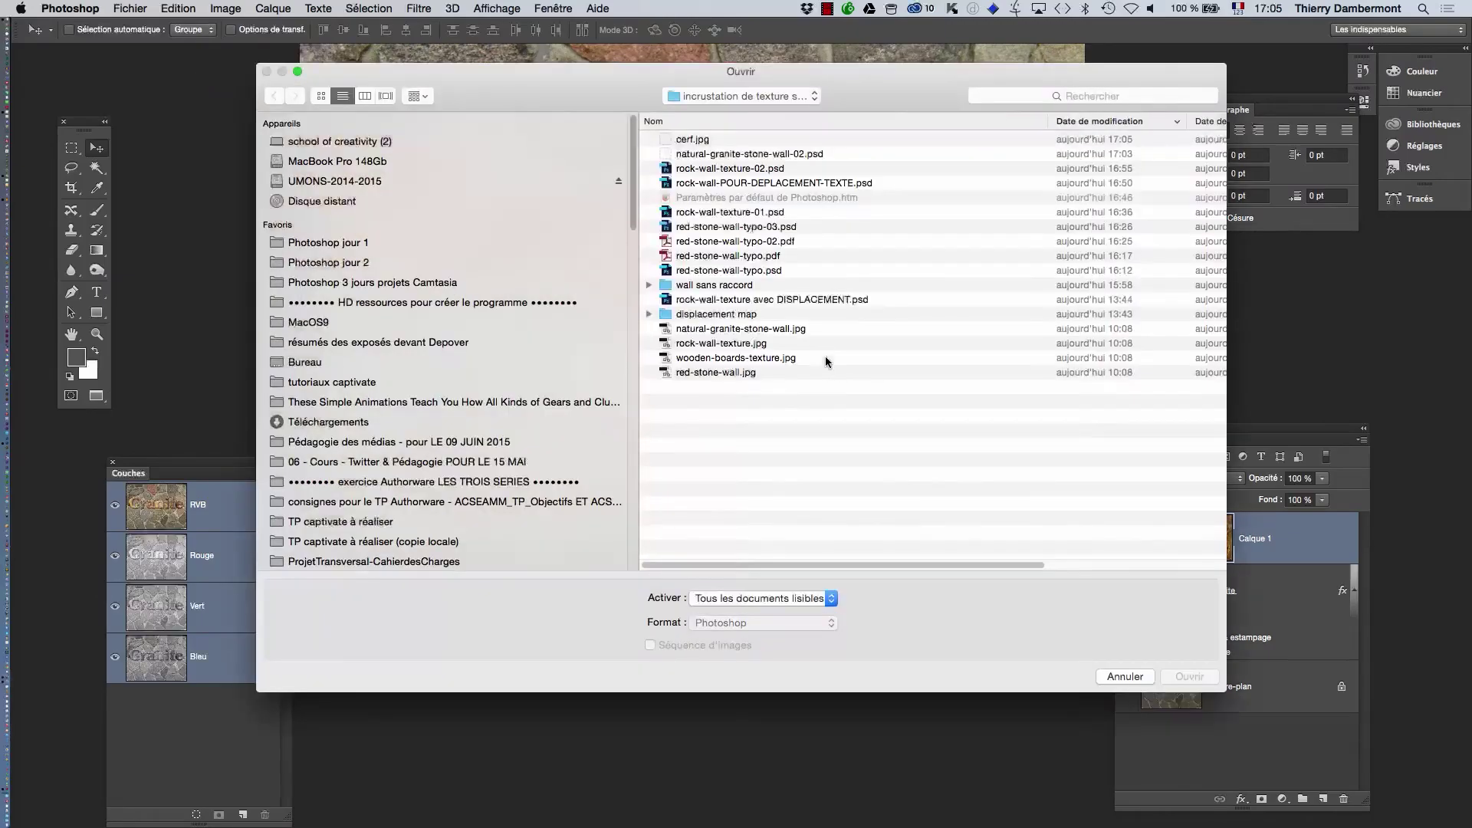
pyautogui.click(705, 142)
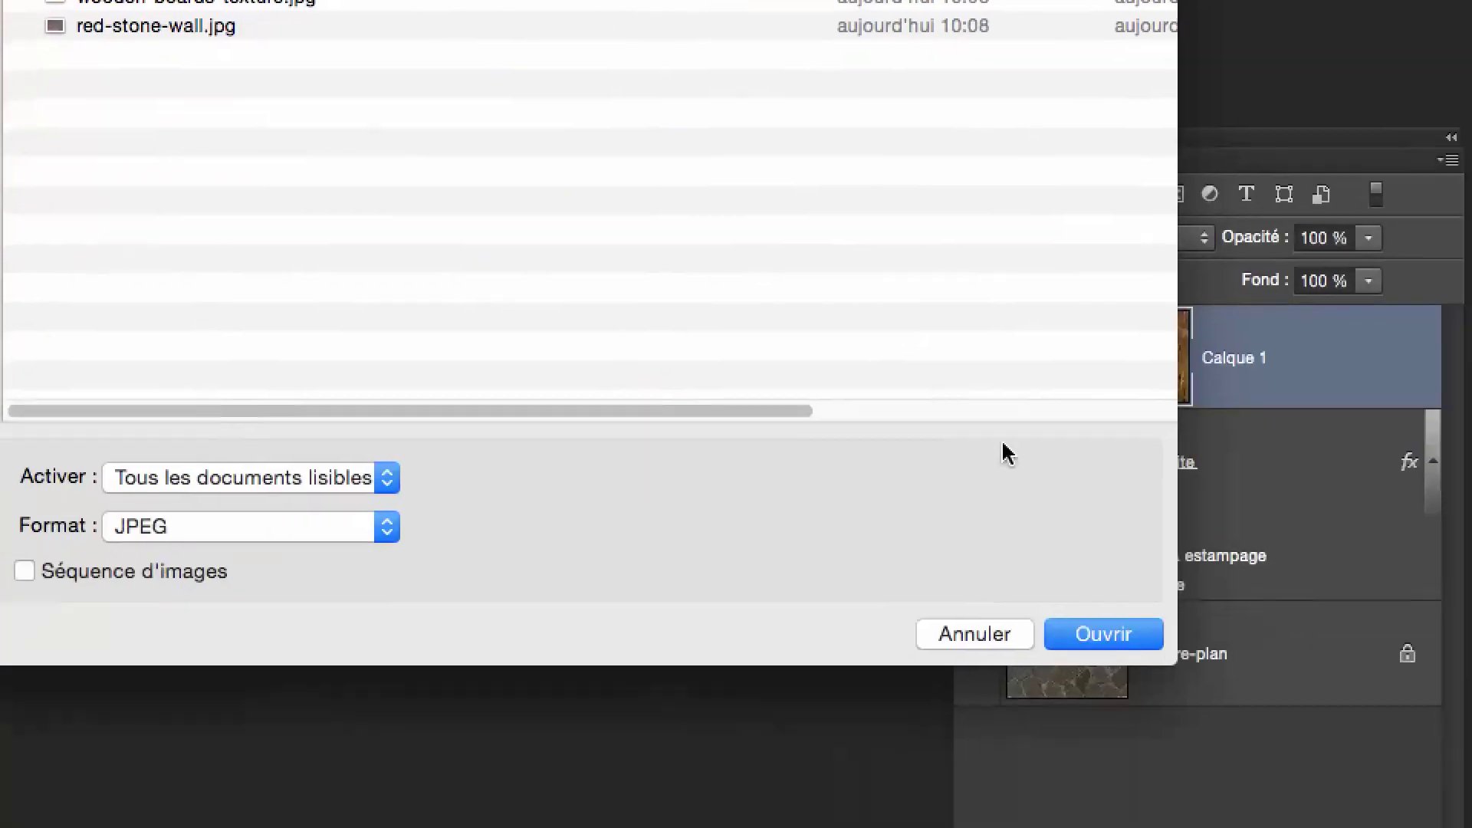
pyautogui.click(1134, 633)
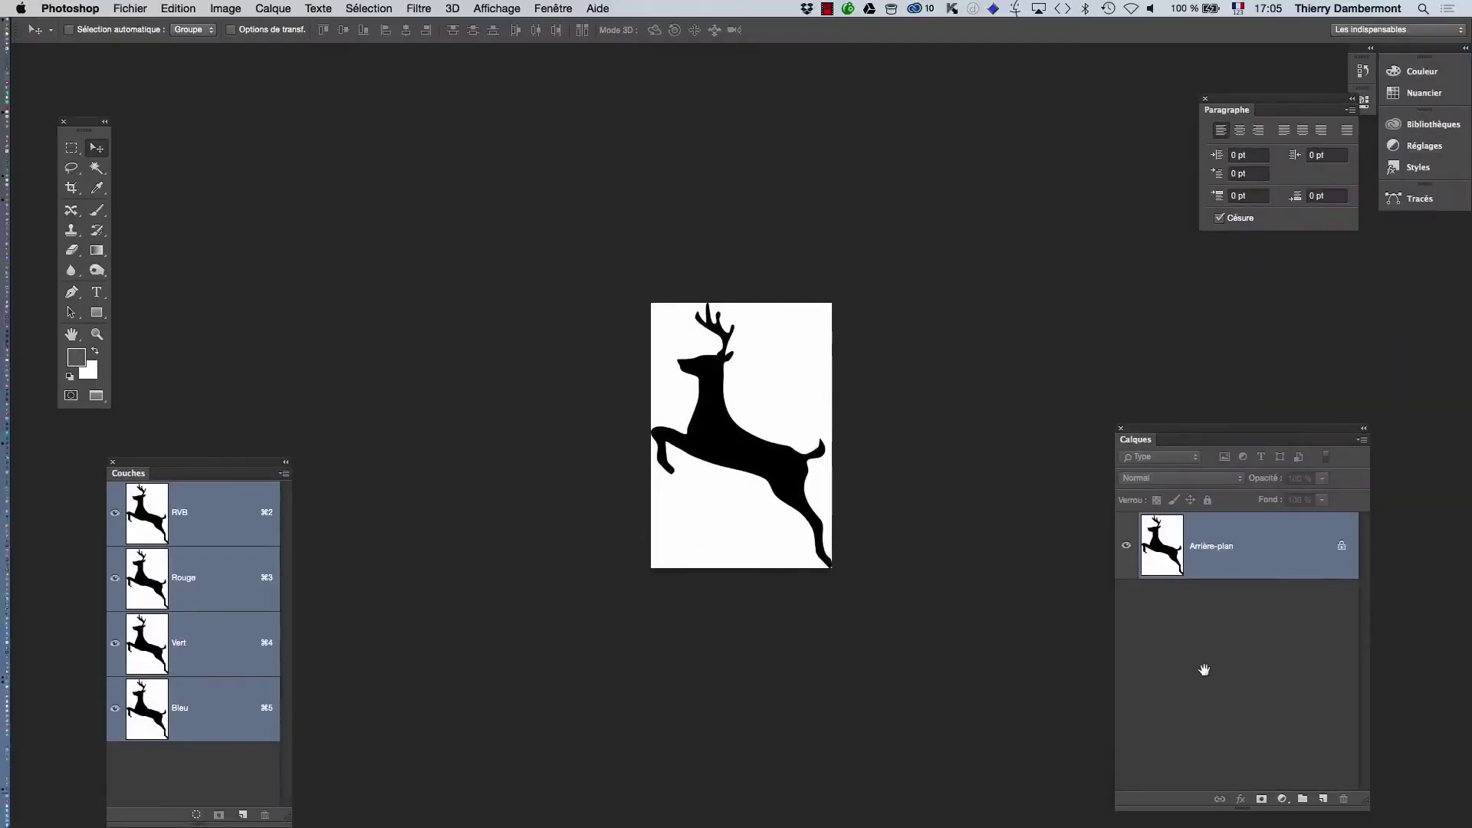
# Place the Layers panel beside the deer image and convert its locked background into a regular layer with the default name
pyautogui.moveTo(849, 496); pyautogui.dragTo(671, 500)
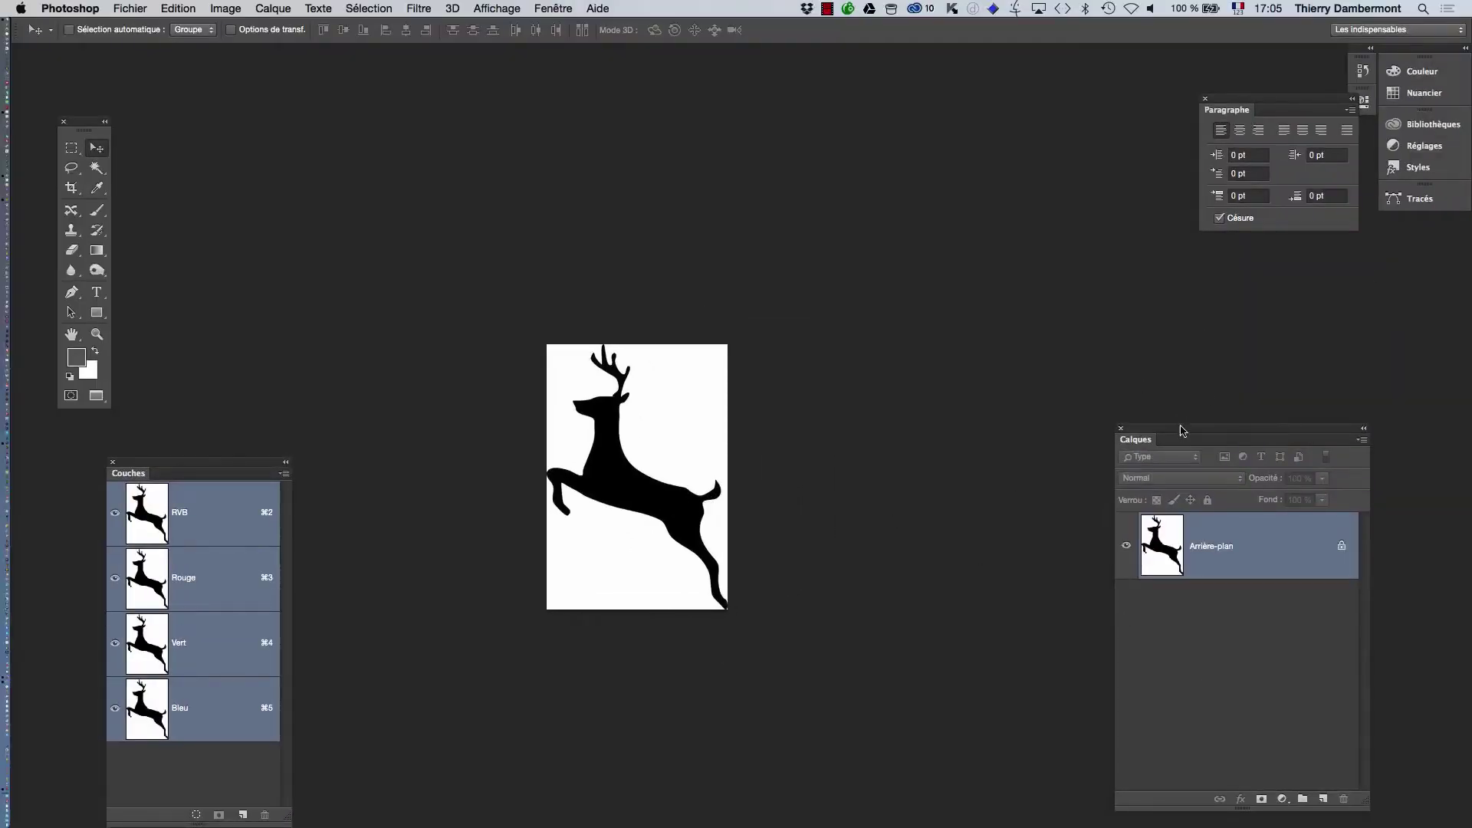
pyautogui.moveTo(1180, 434); pyautogui.dragTo(866, 210)
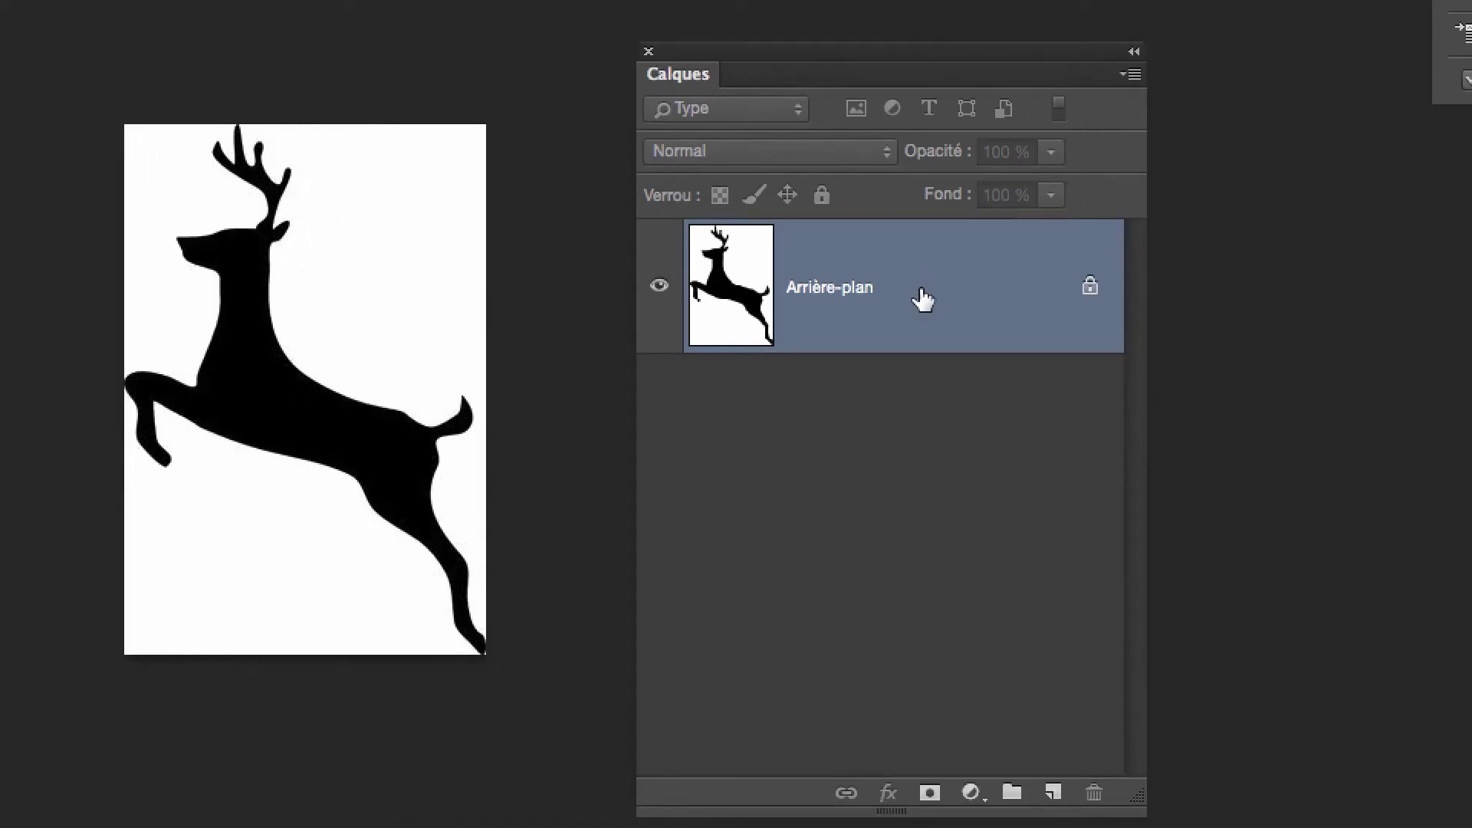
pyautogui.doubleClick(922, 298)
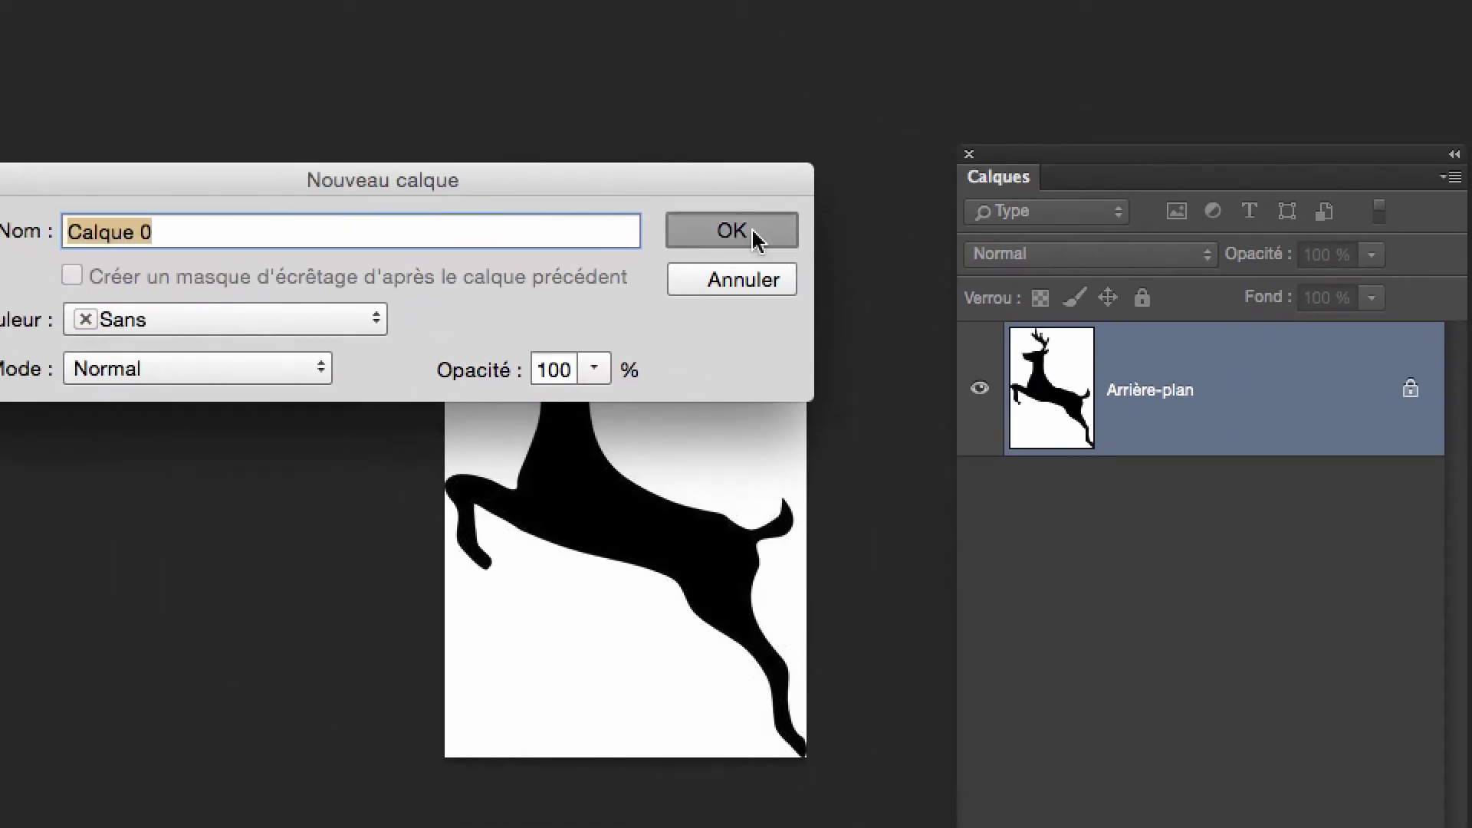
pyautogui.click(422, 135)
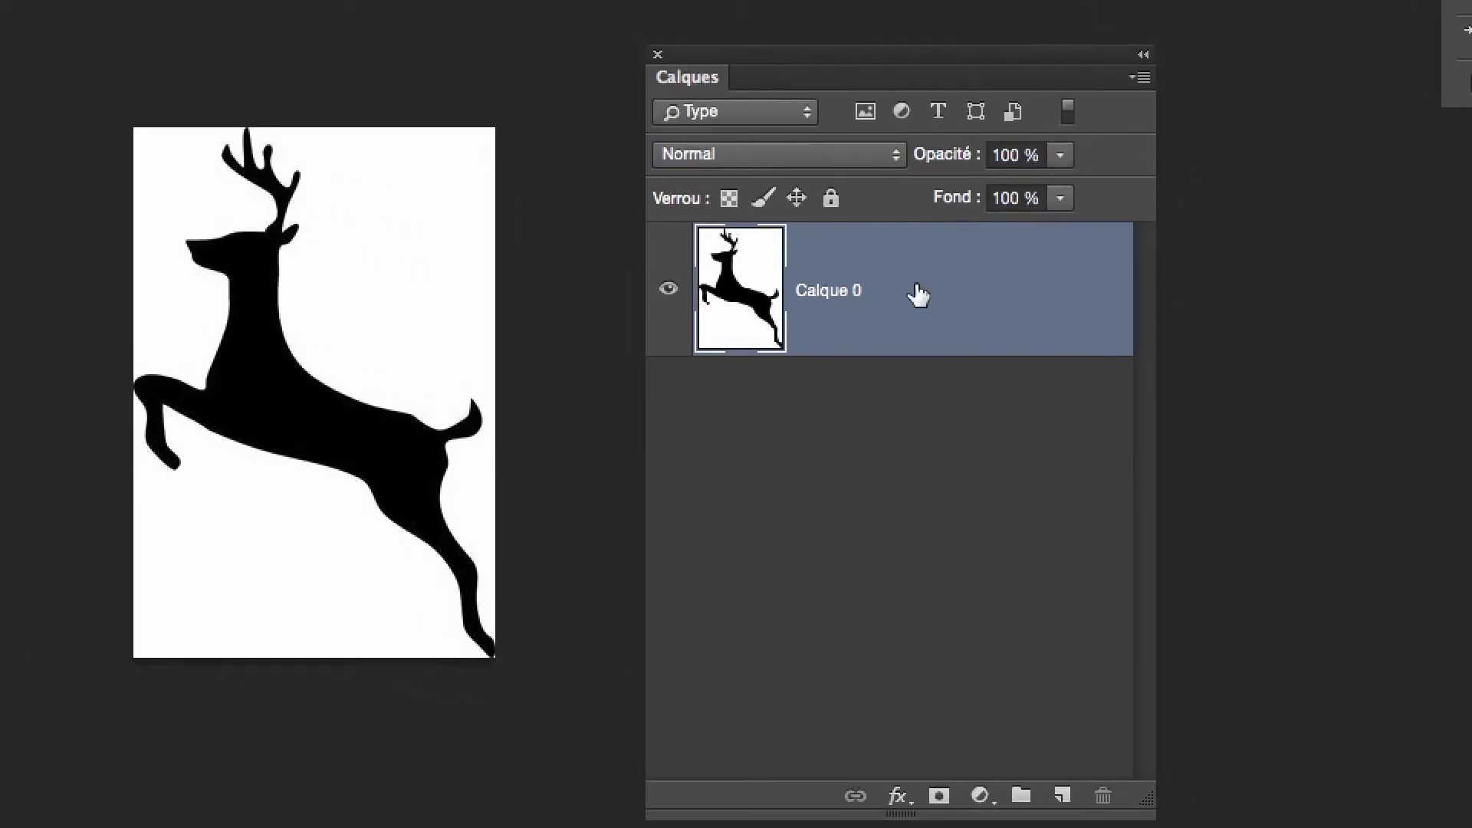
# Hide the deer layer's white background by lowering the white limit of its own-layer (Ce calque) grey blending range to 214
pyautogui.doubleClick(919, 296)
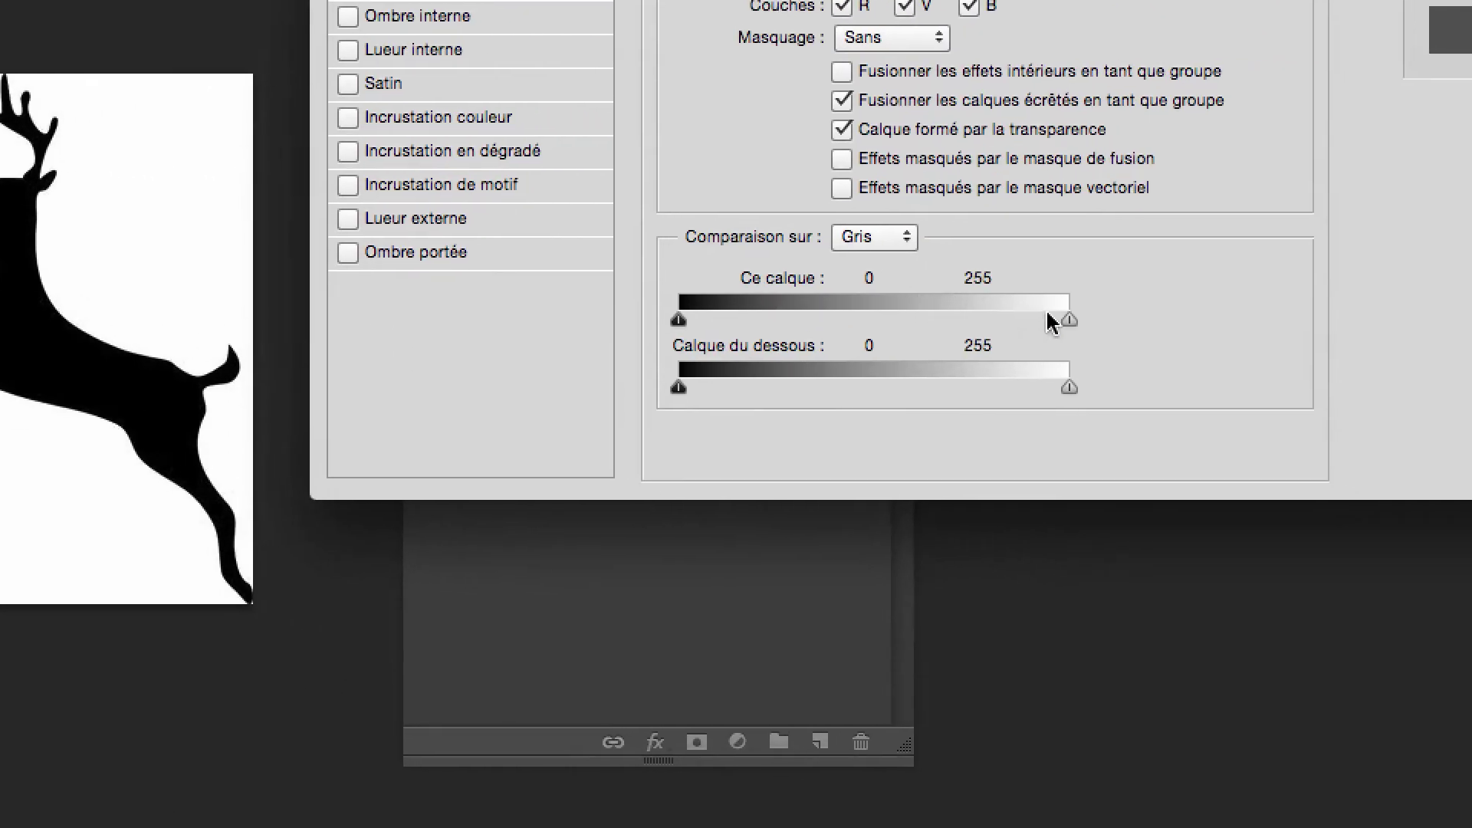
pyautogui.moveTo(1054, 320); pyautogui.dragTo(1000, 322)
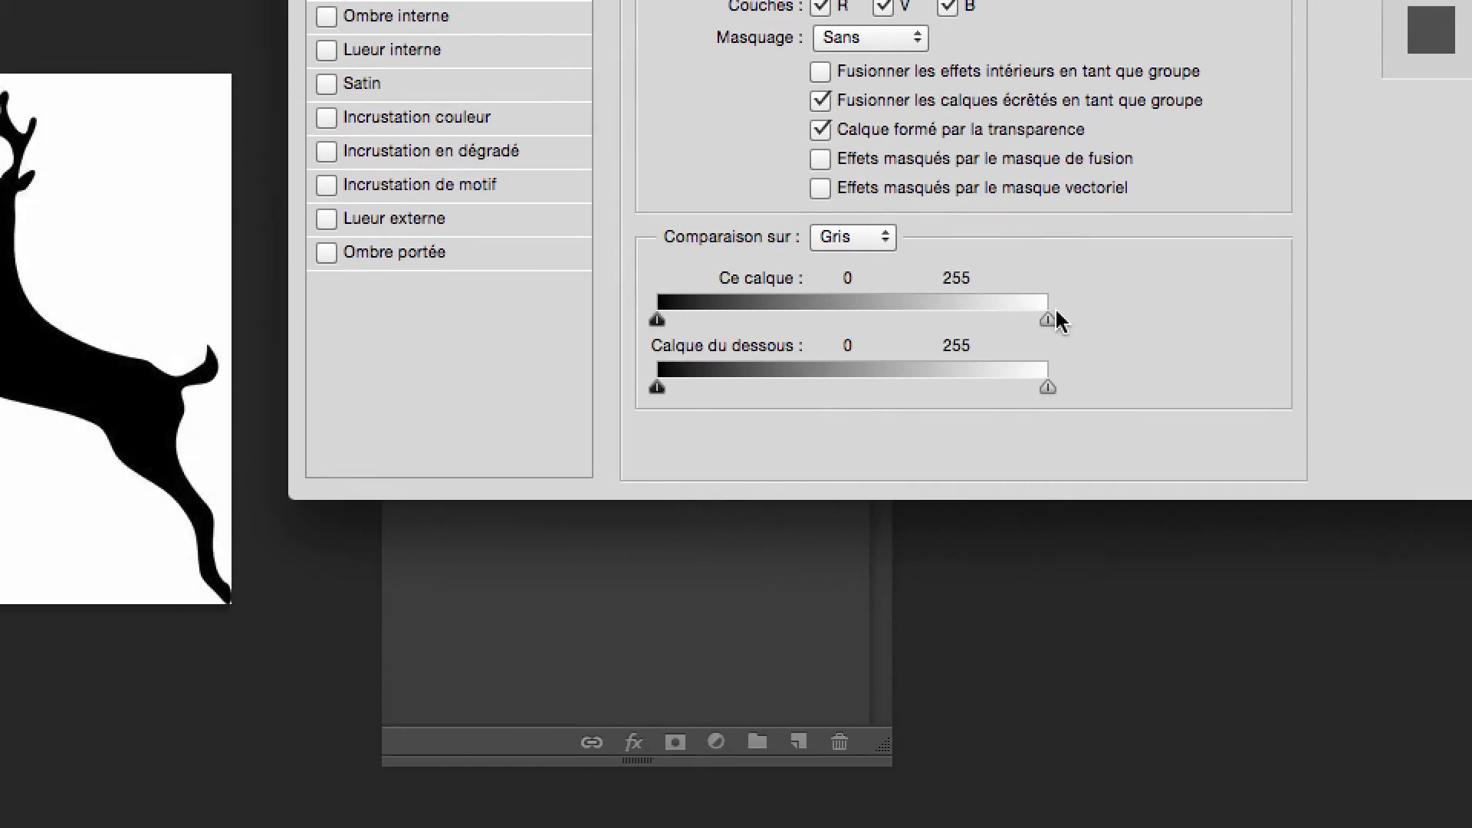
pyautogui.moveTo(1088, 316); pyautogui.dragTo(1030, 322)
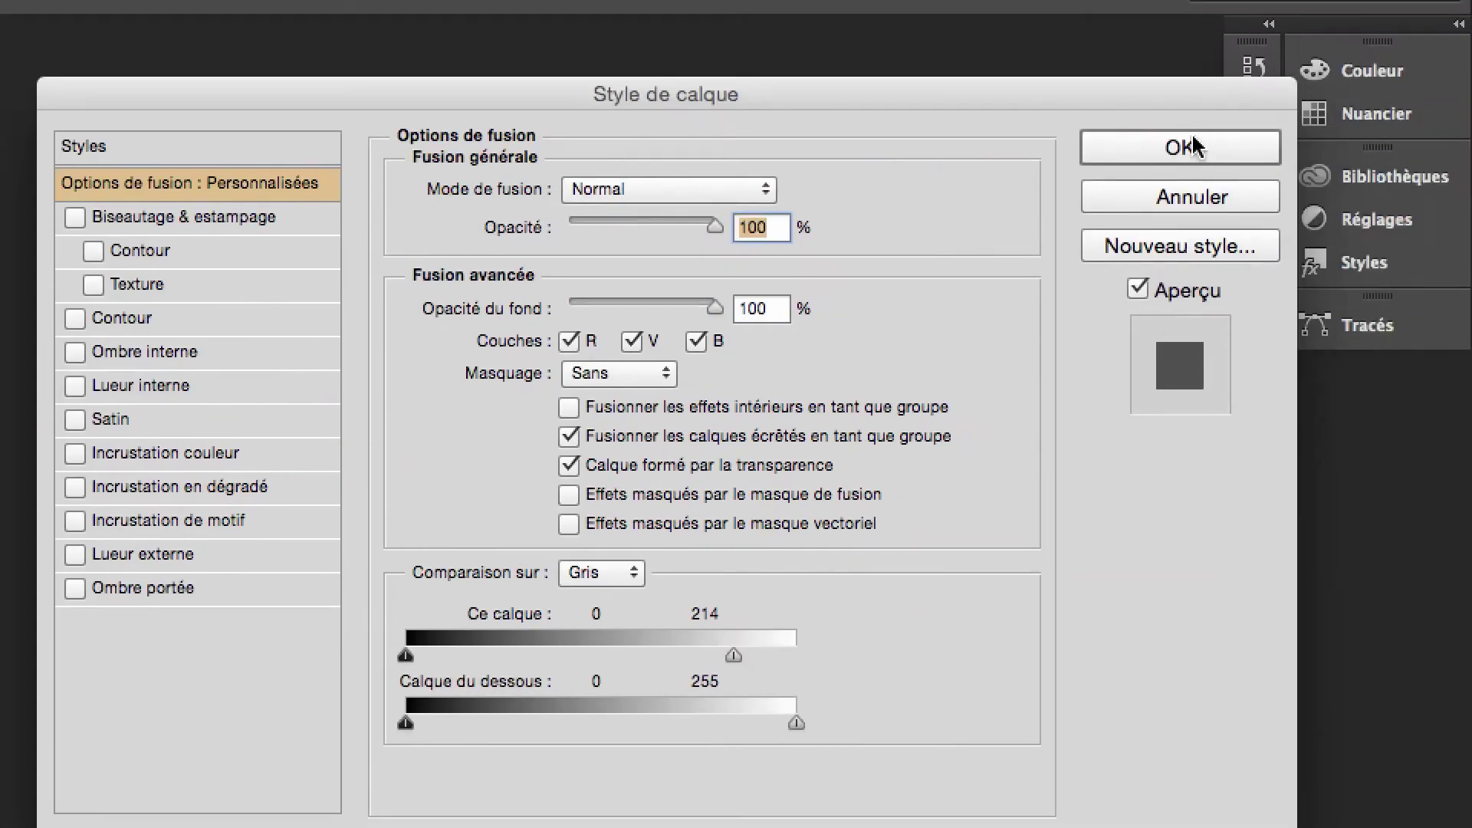
pyautogui.click(1193, 145)
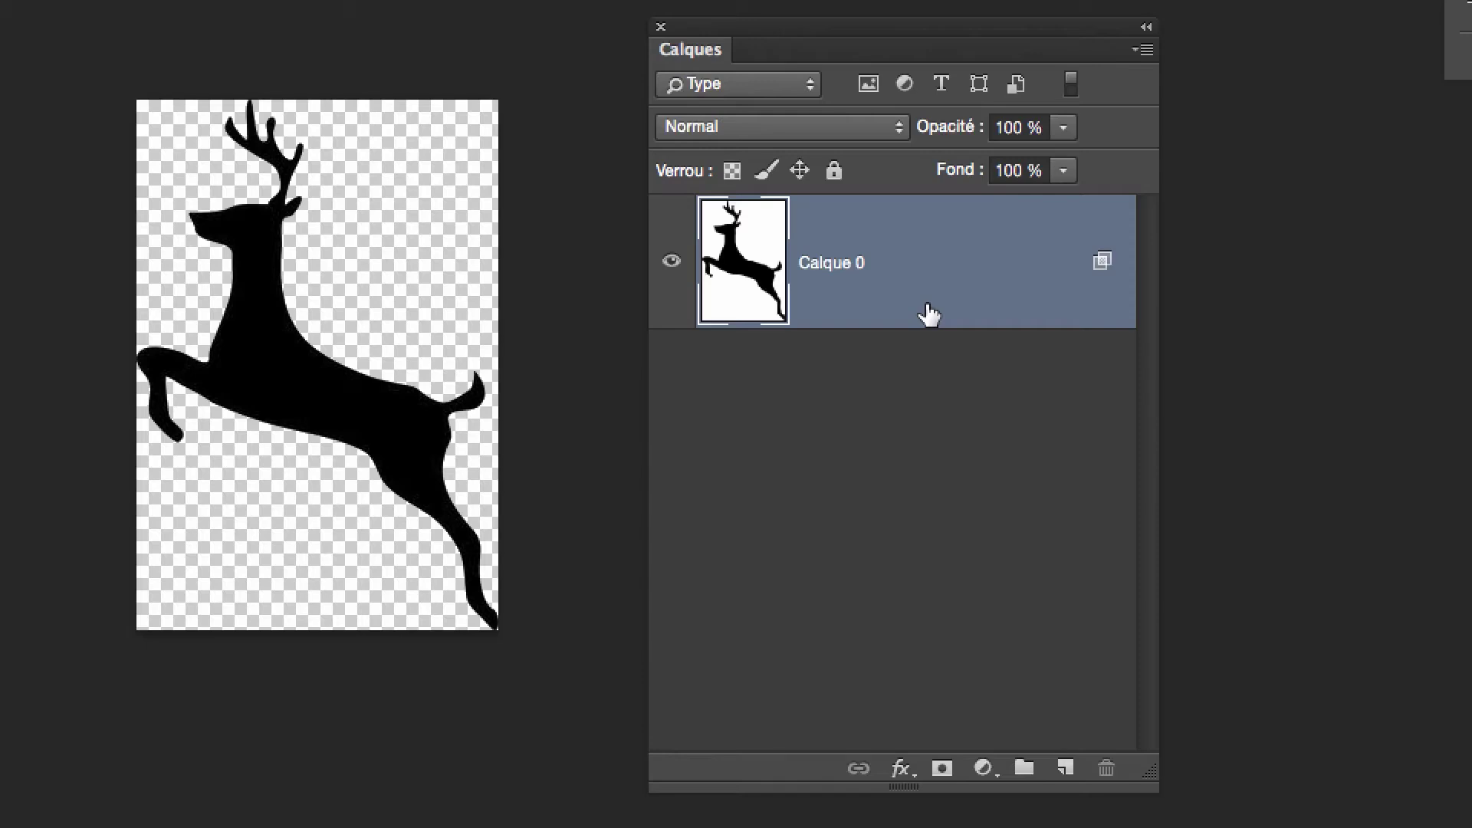
# Reset the deer layer's own-layer (Ce calque) white blending limit to 255, lower it to 212, and apply the style
pyautogui.doubleClick(930, 307)
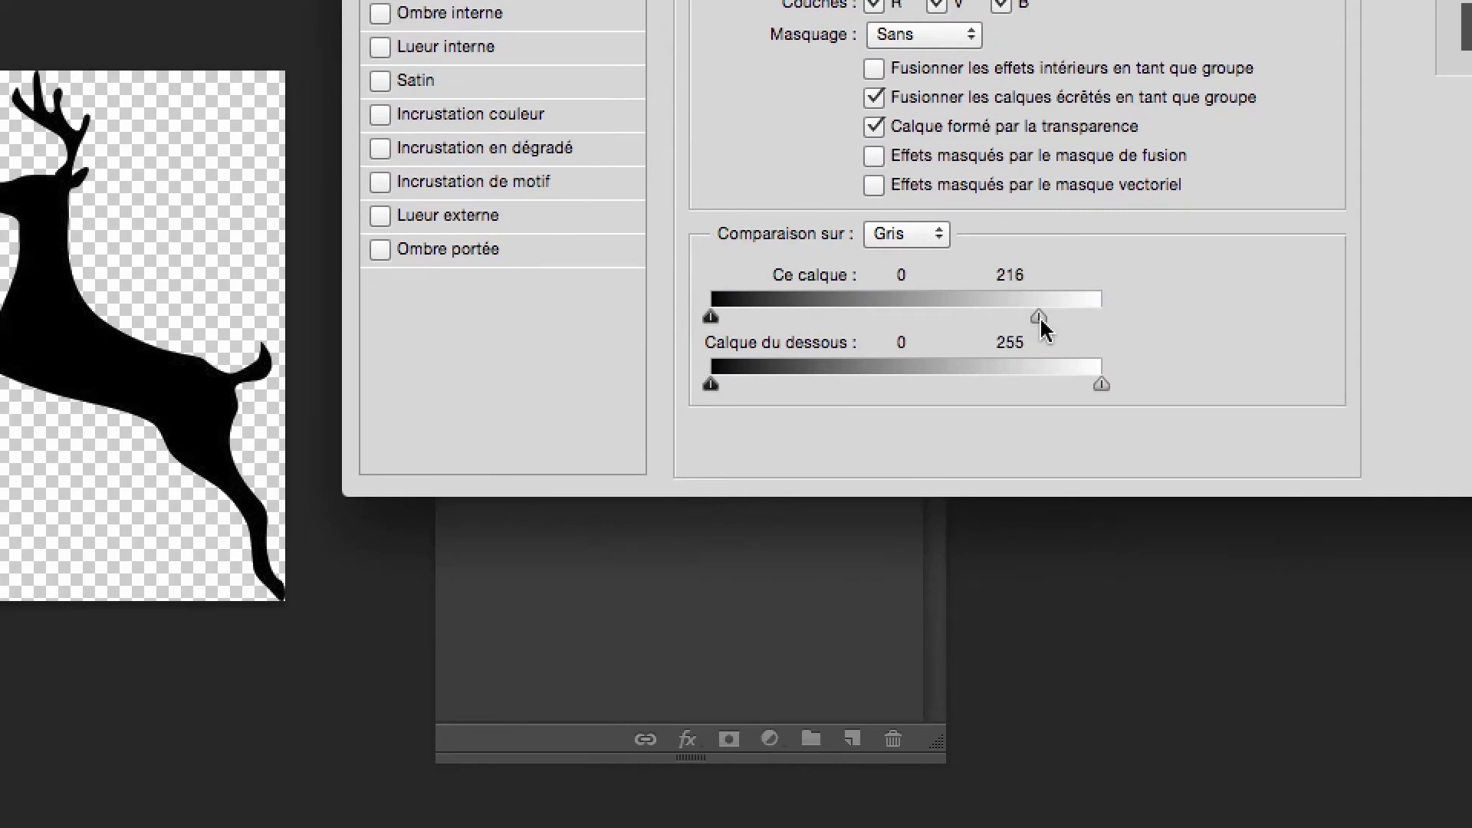
pyautogui.moveTo(1043, 328); pyautogui.dragTo(1107, 325)
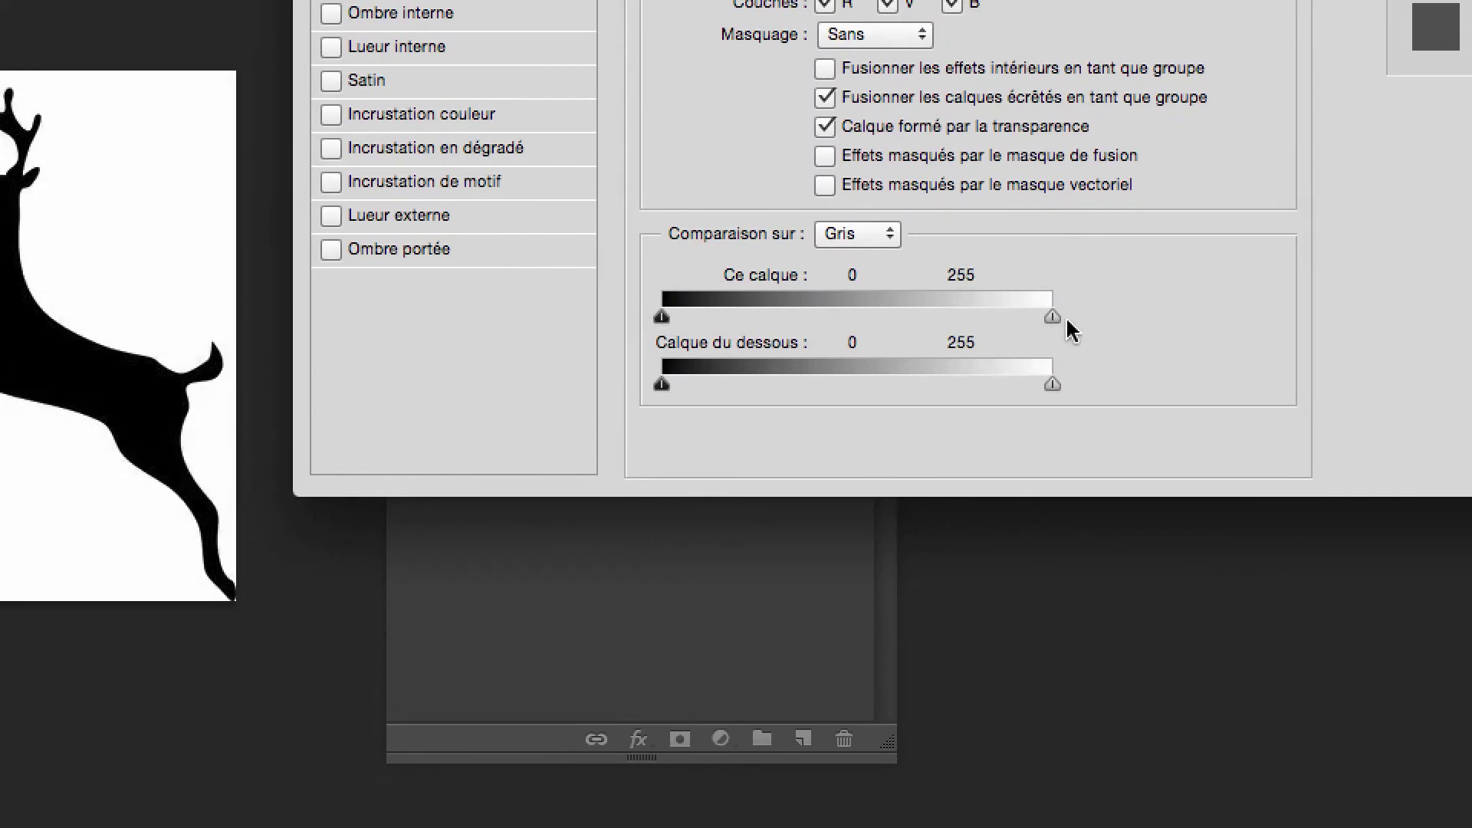
pyautogui.moveTo(1101, 383); pyautogui.dragTo(1123, 328)
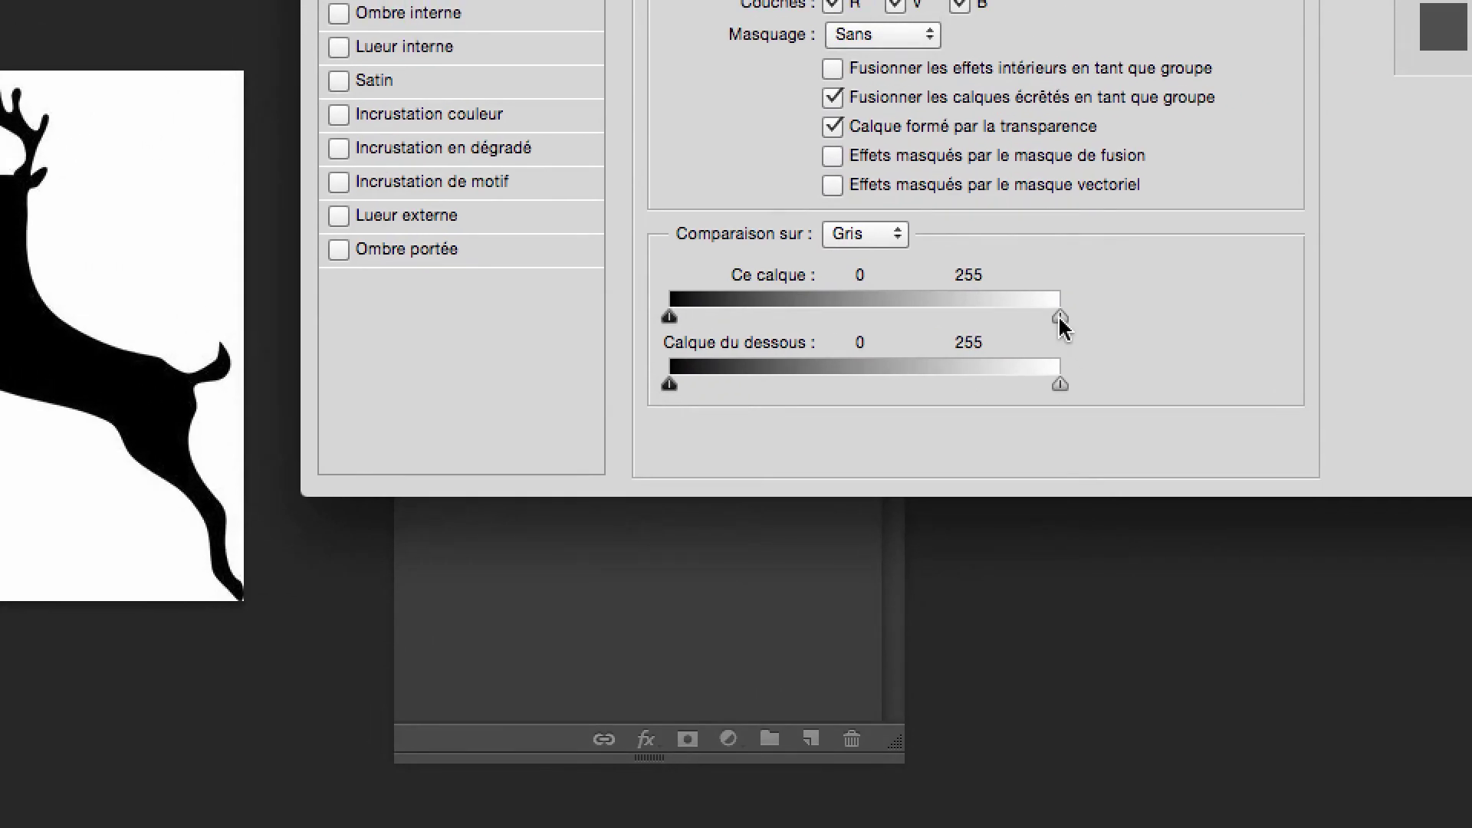
pyautogui.moveTo(1041, 292); pyautogui.dragTo(1035, 322)
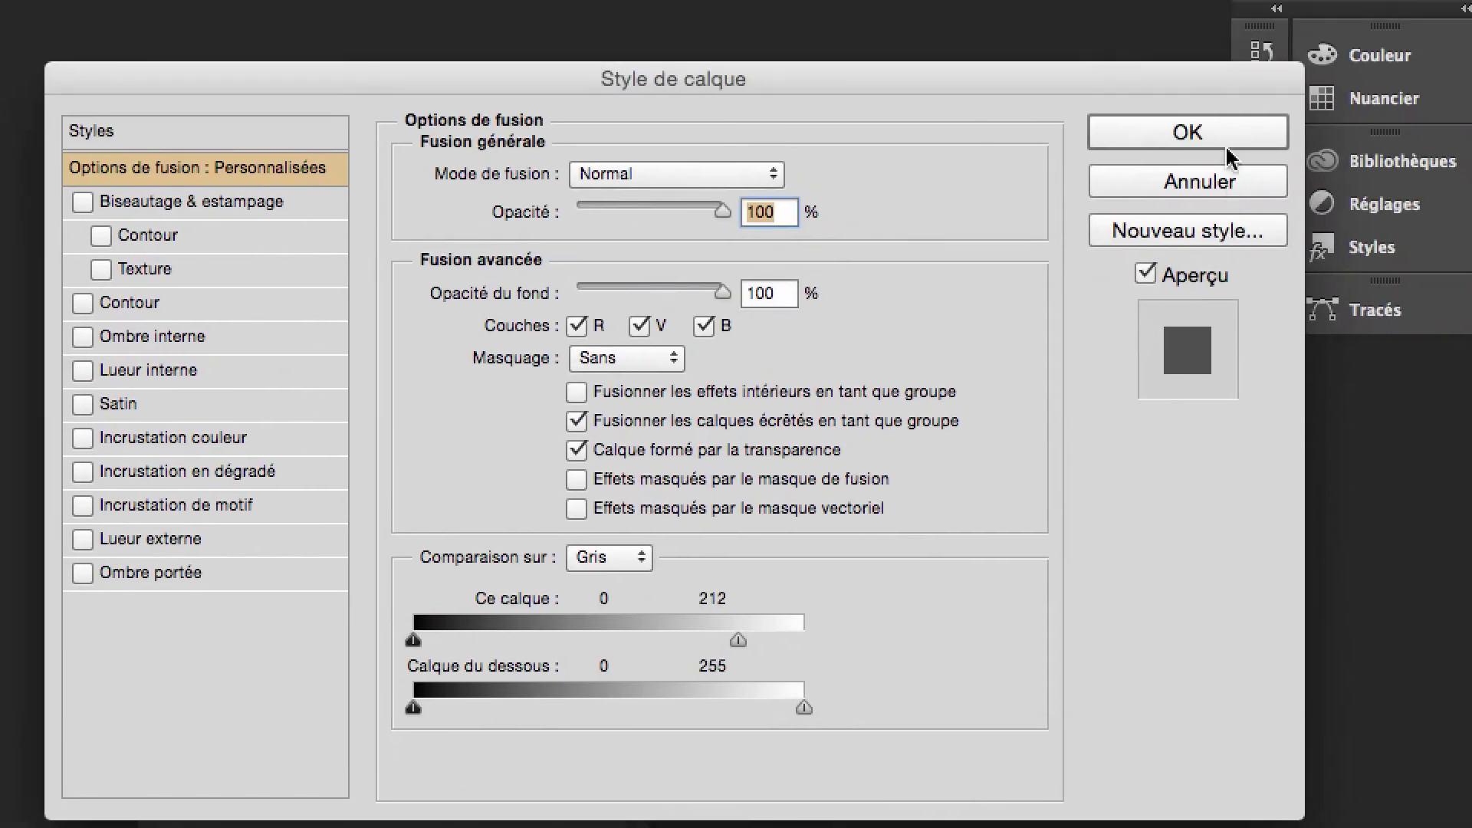
pyautogui.click(1257, 50)
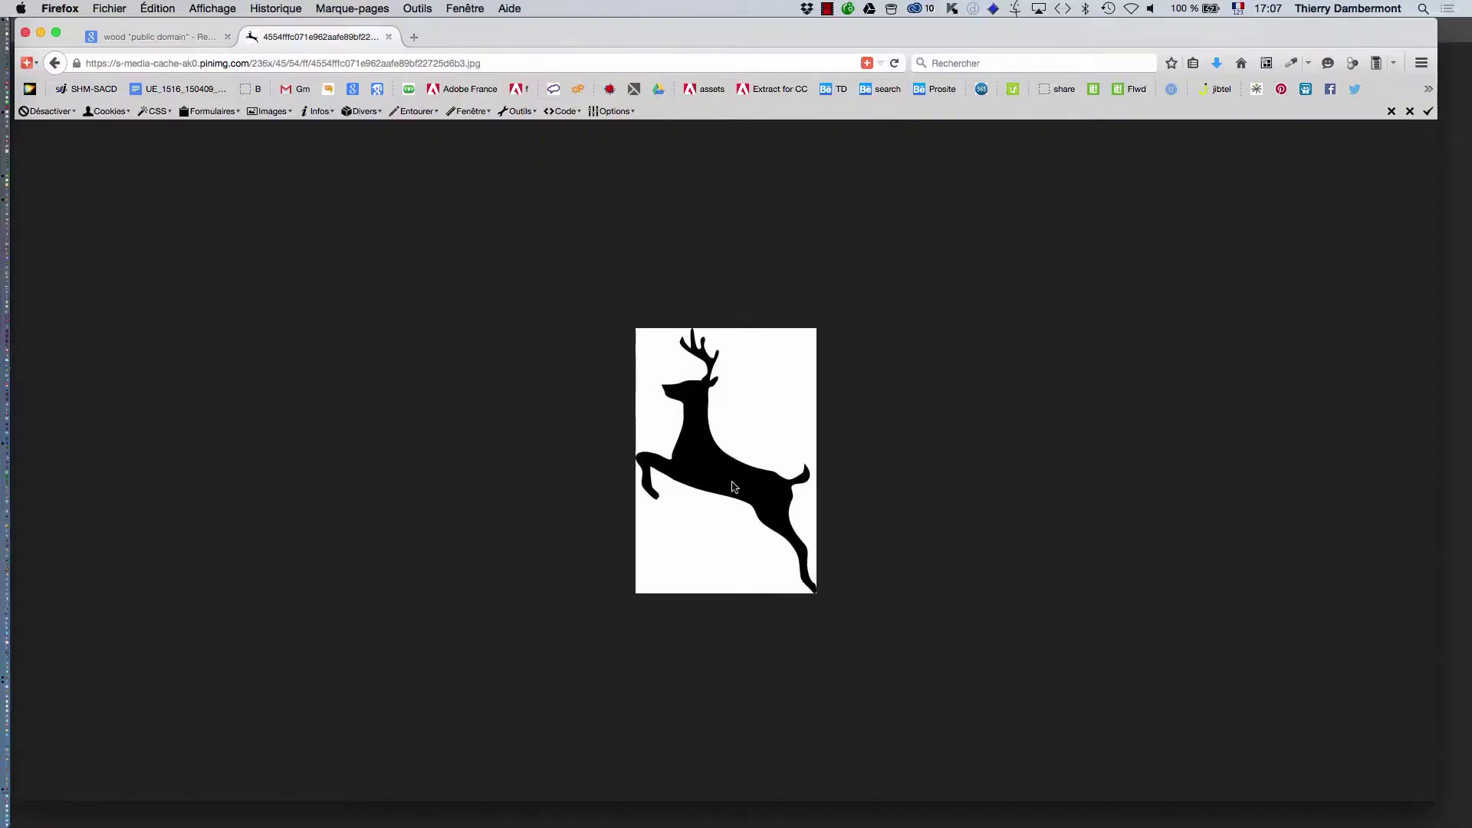
# Switch back to Photoshop, resize the Layers panel, and add an empty layer above the deer layer
pyautogui.press('super+Tab')
pyautogui.press('super+Tab')
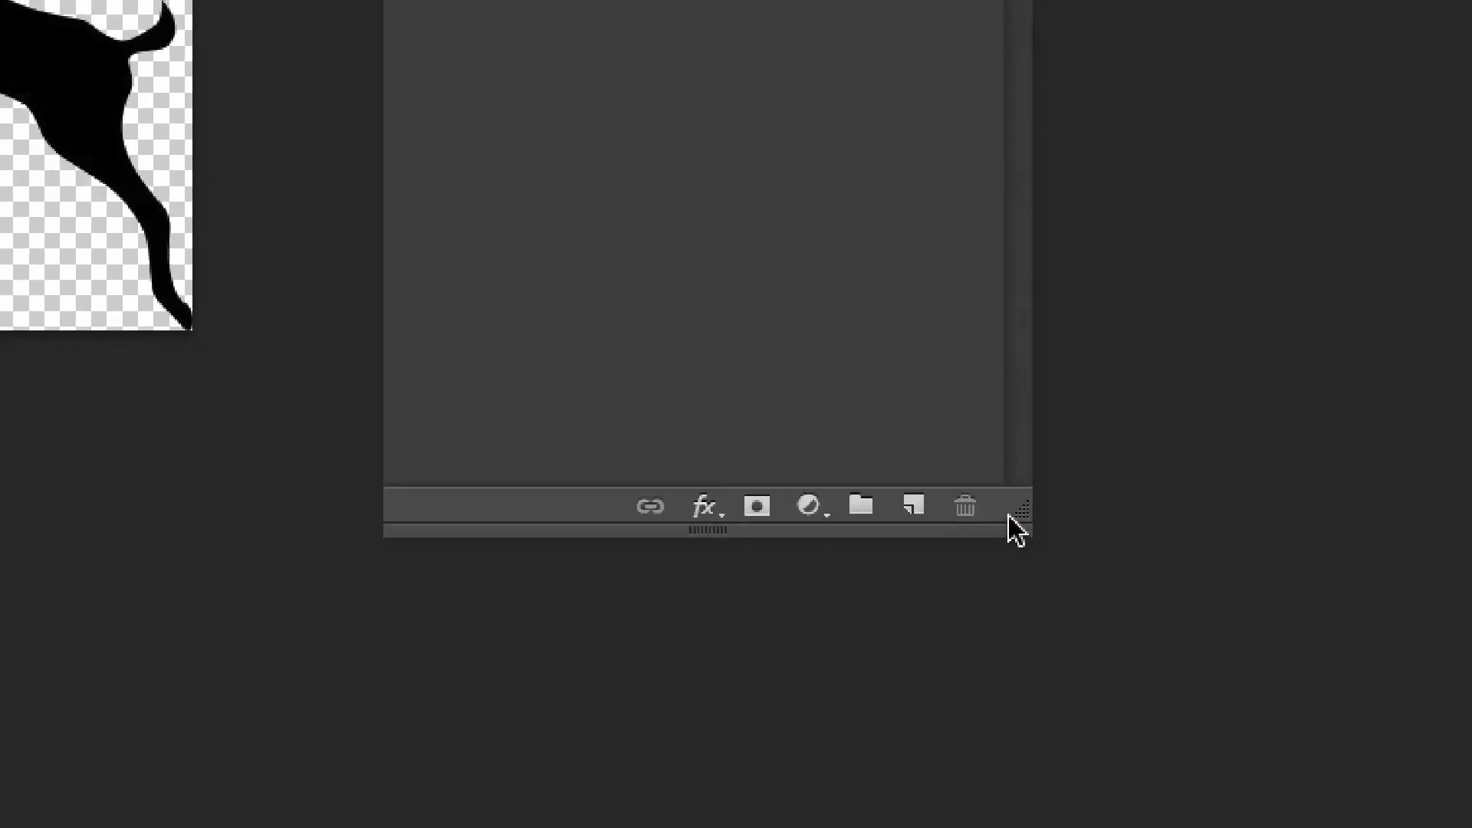
pyautogui.moveTo(1006, 513); pyautogui.dragTo(1064, 548)
pyautogui.click(909, 492)
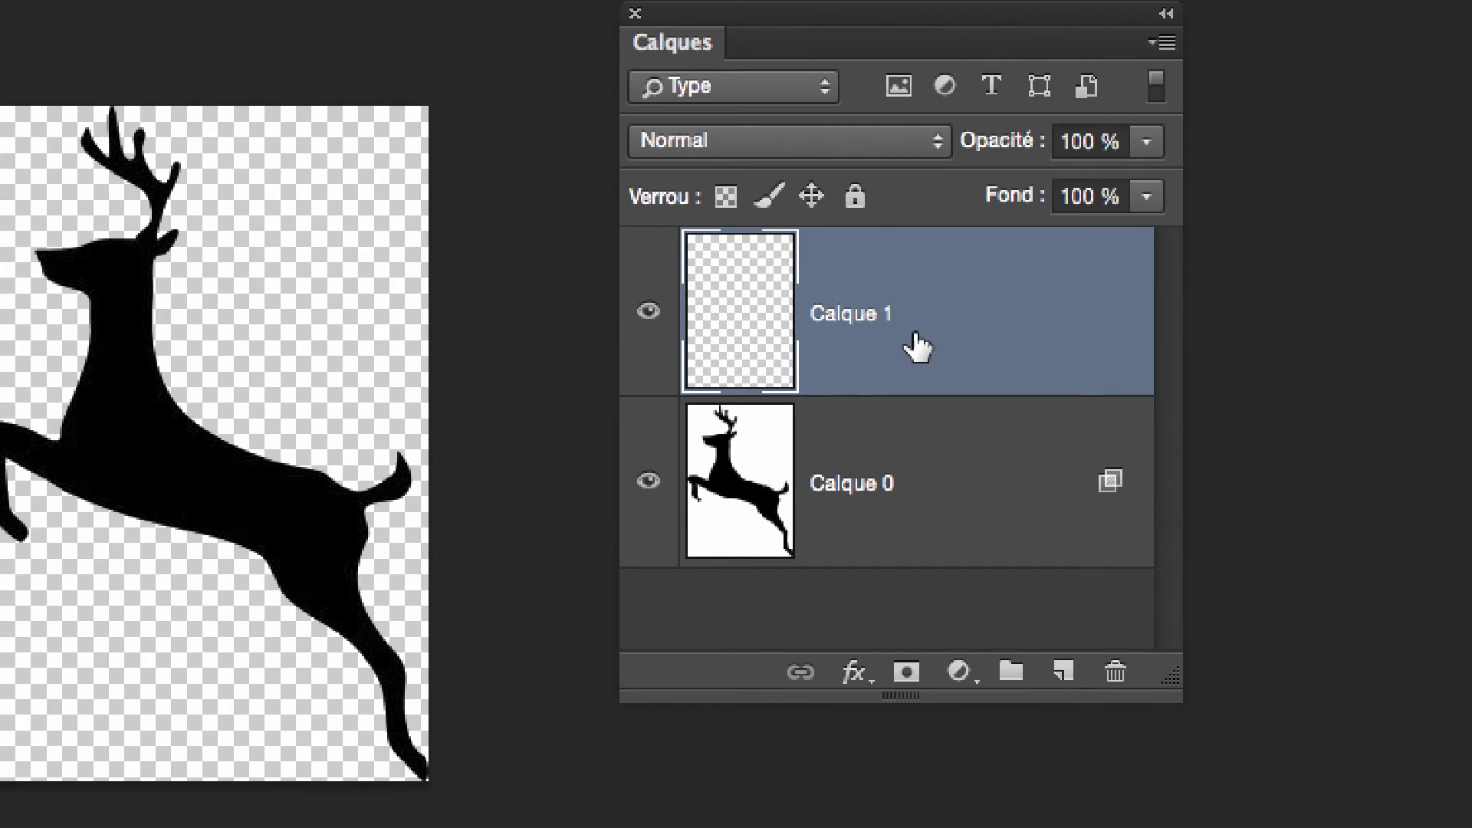
pyautogui.moveTo(903, 369); pyautogui.dragTo(769, 460)
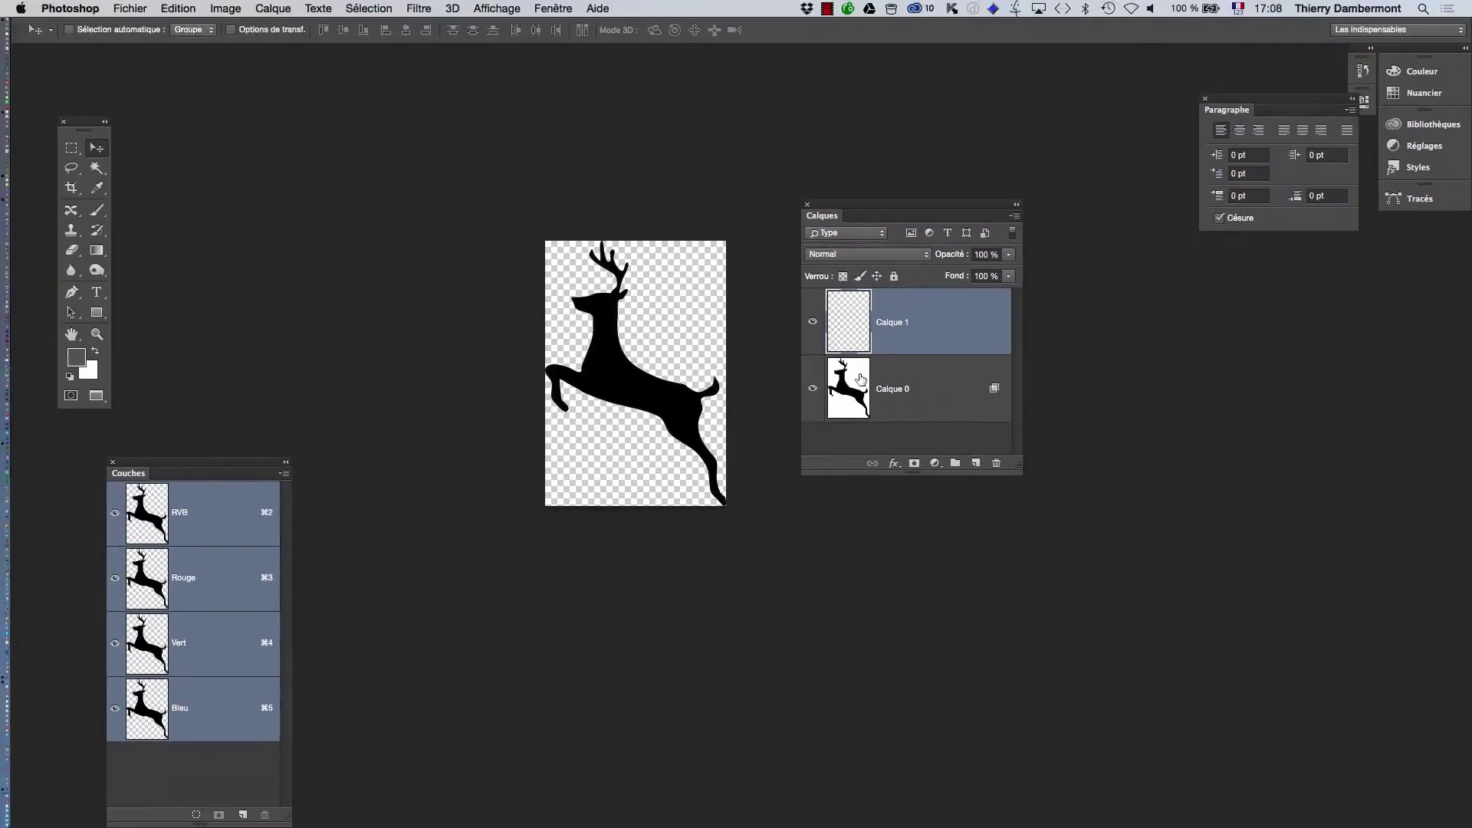
# Try flattening the deer image into a single background, and undo the flattening
pyautogui.click(272, 8)
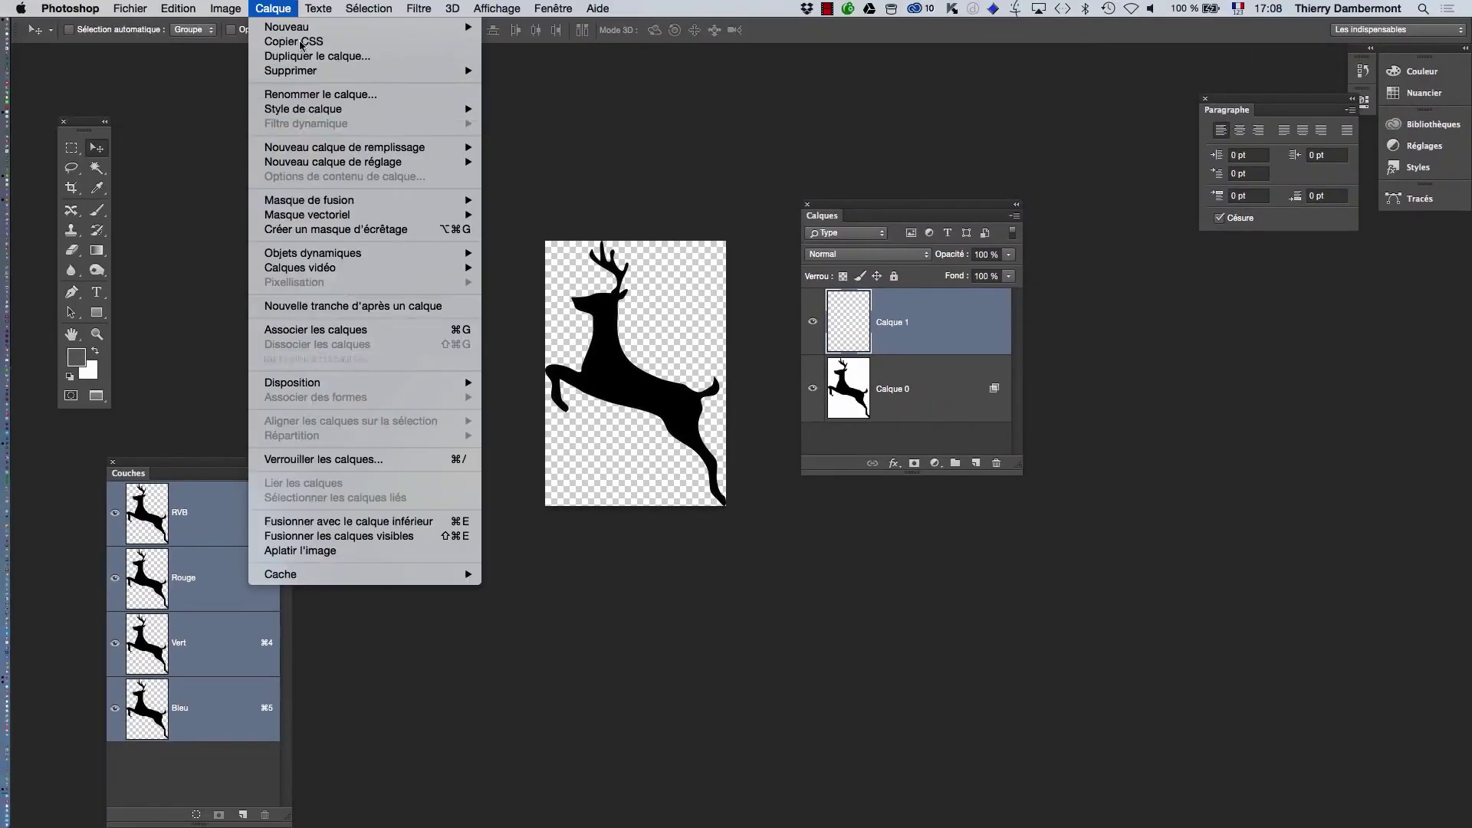
pyautogui.click(378, 550)
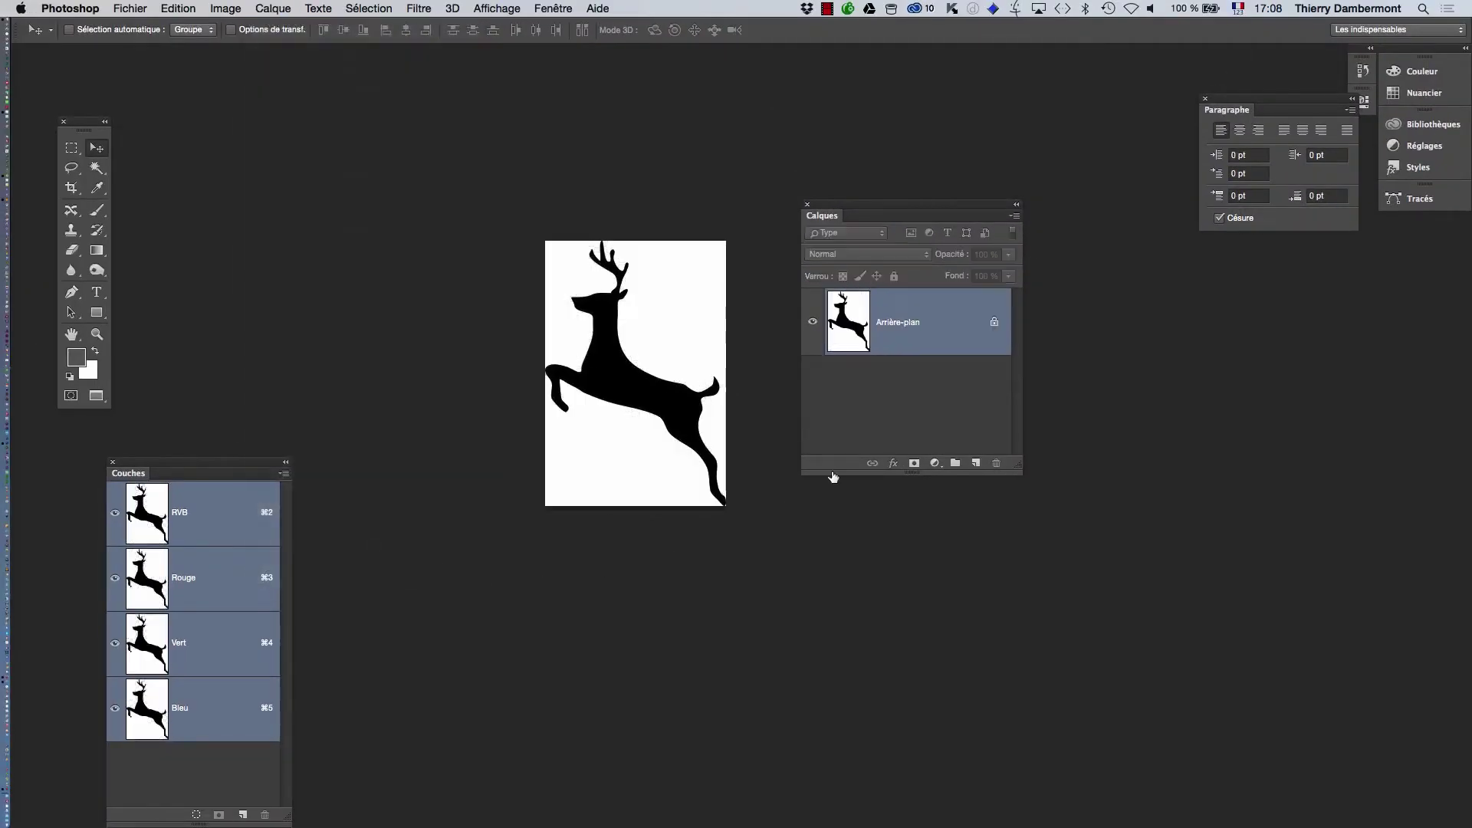
pyautogui.press('super+z')
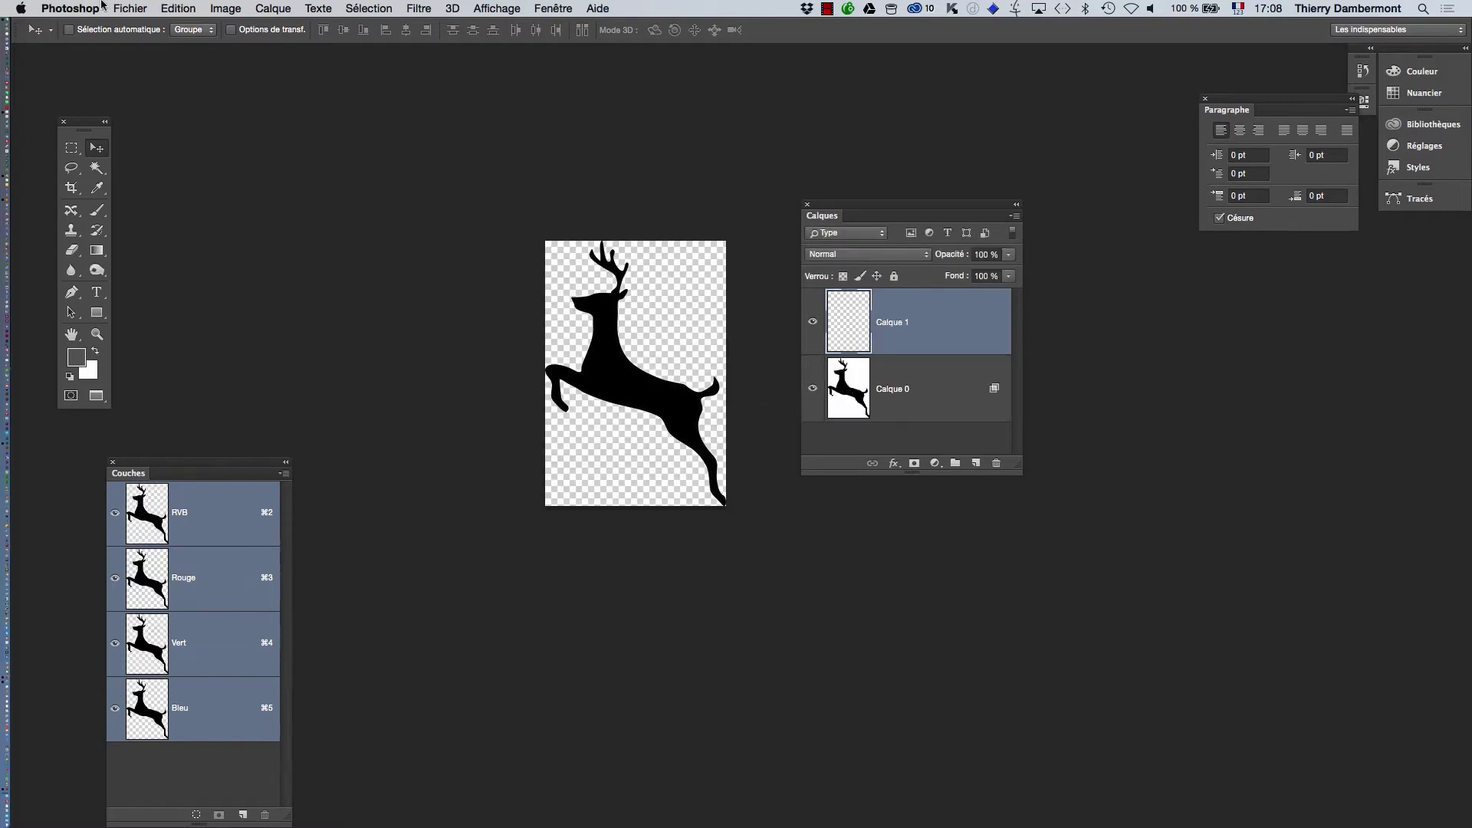
# Merge the visible layers of the deer image into one layer that keeps its transparency
pyautogui.click(273, 8)
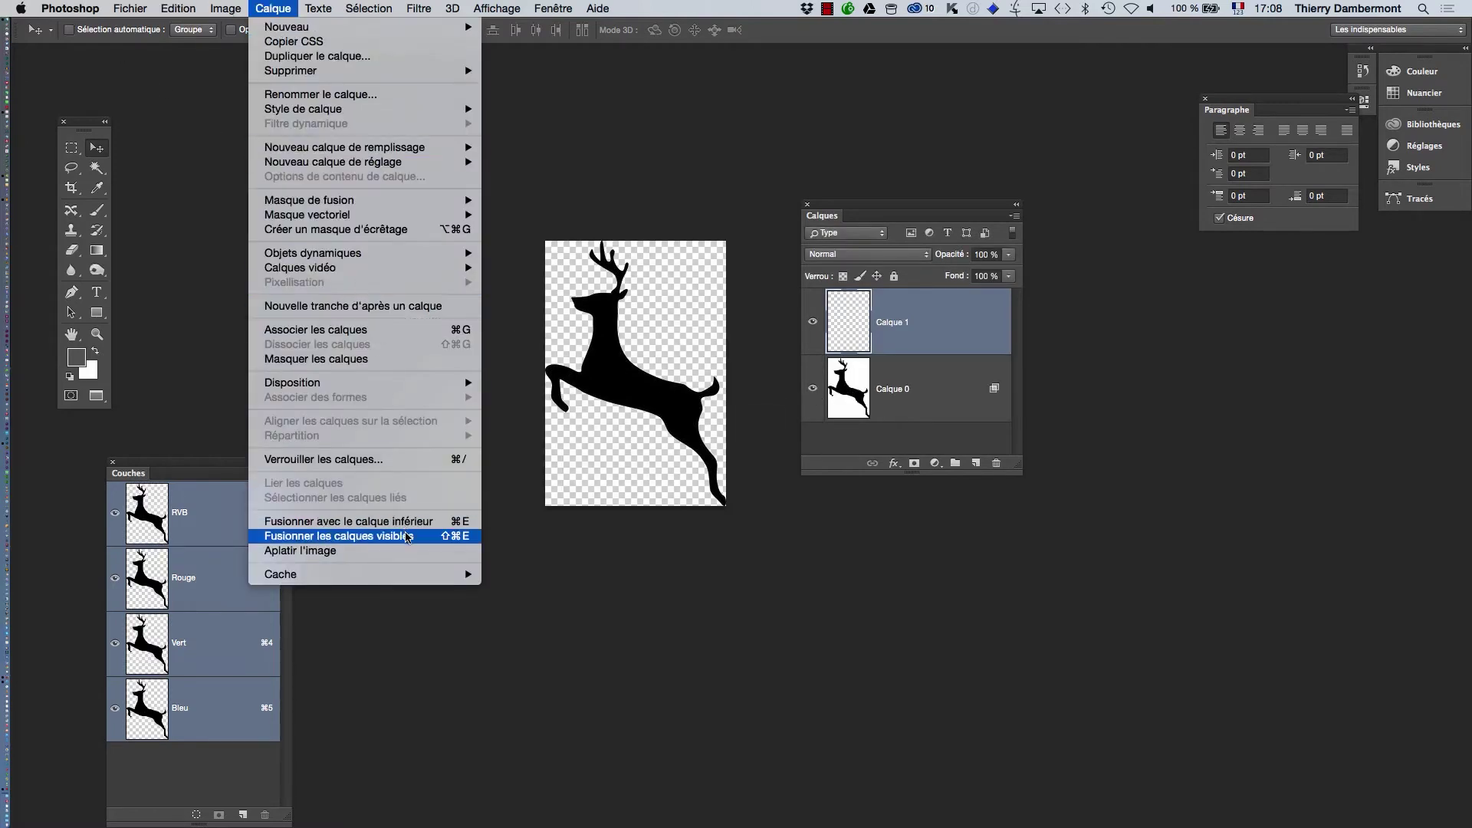
pyautogui.click(407, 535)
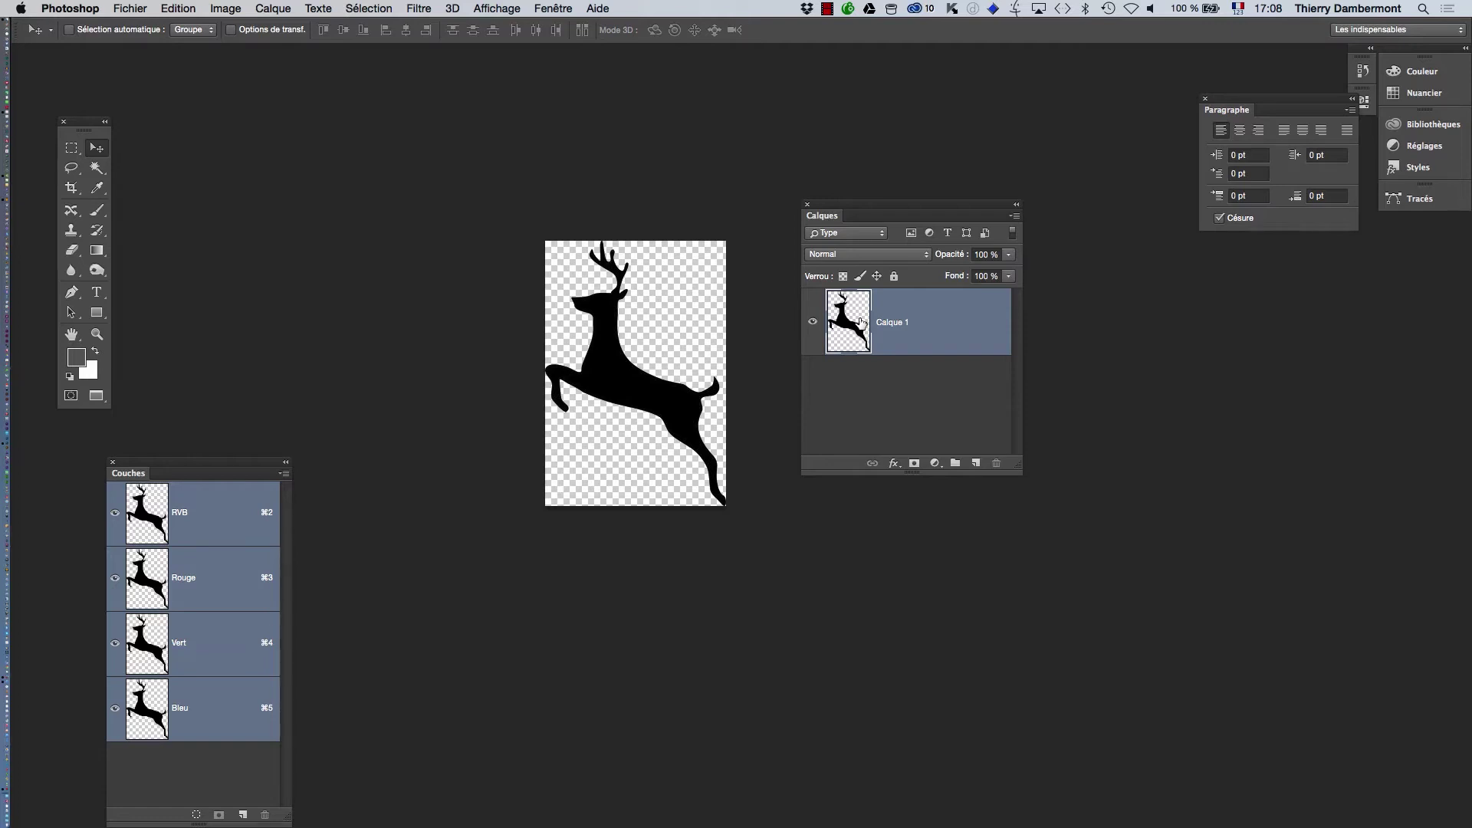
# Return to floating document windows, hide the other applications, and detach cerf.jpg into its own window apart from the granite wall document
pyautogui.press('f')
pyautogui.press('f')
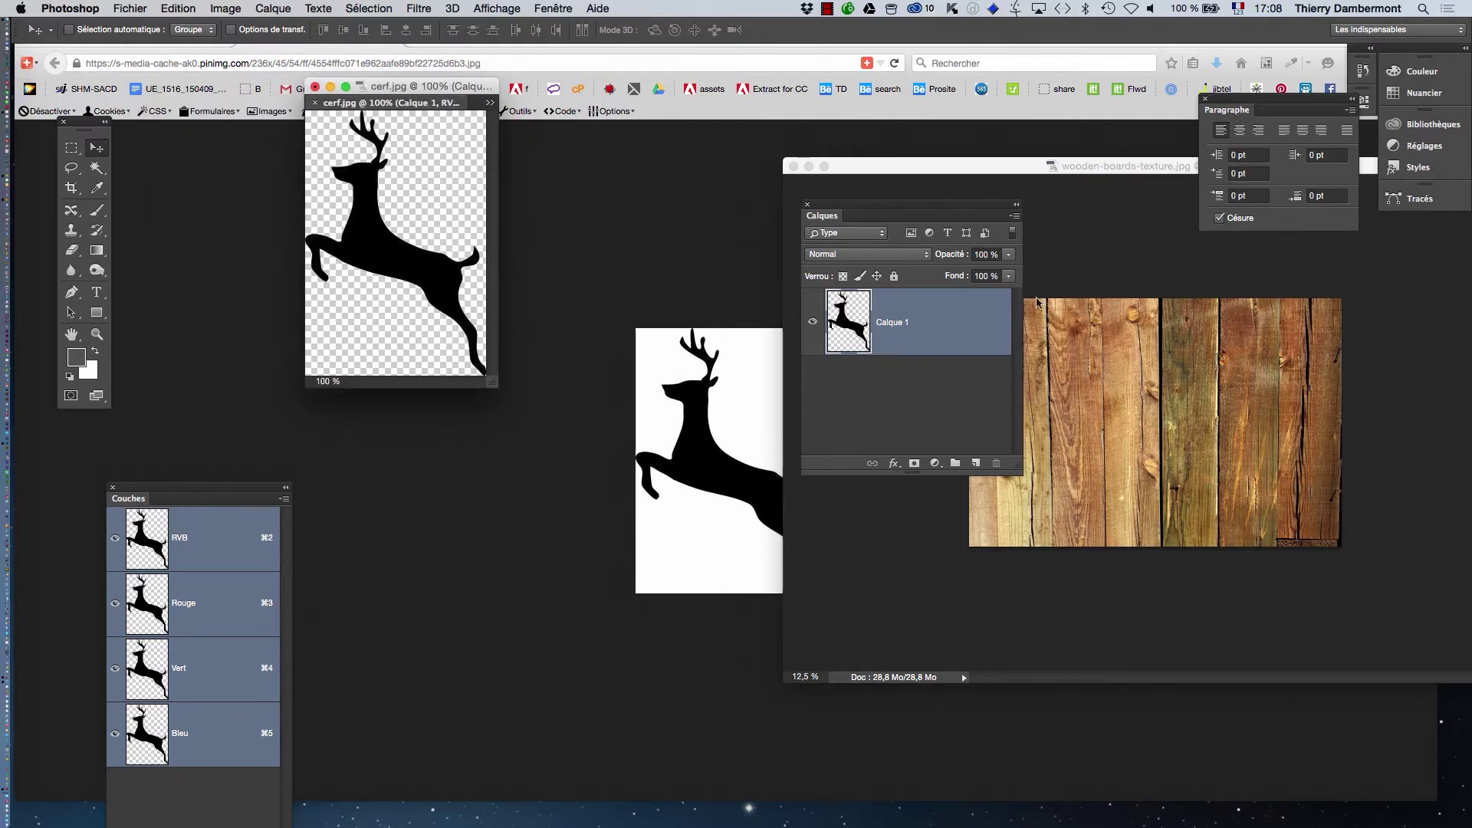
pyautogui.moveTo(1109, 164); pyautogui.dragTo(1007, 159)
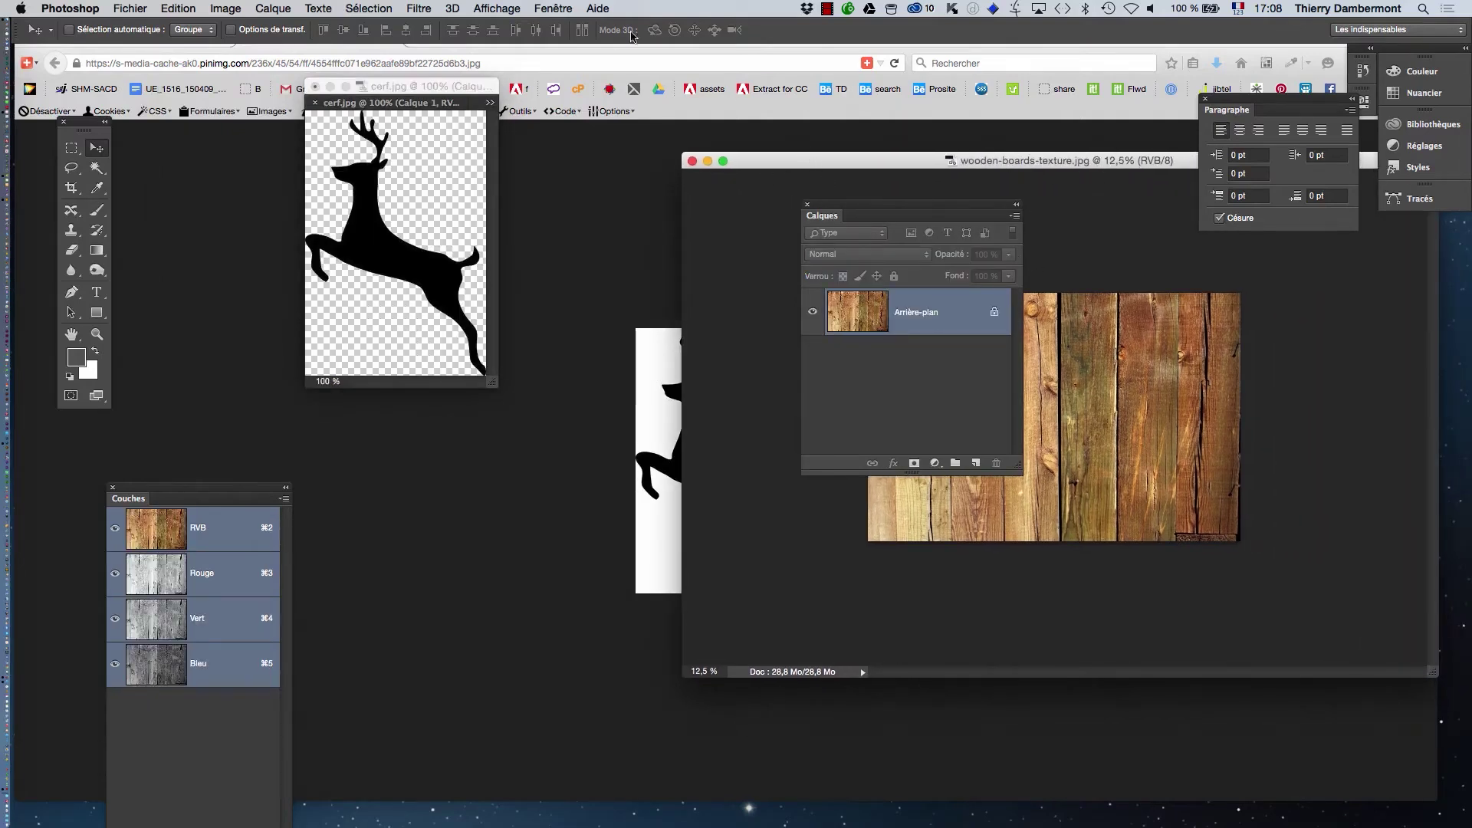
pyautogui.press('super+alt+h')
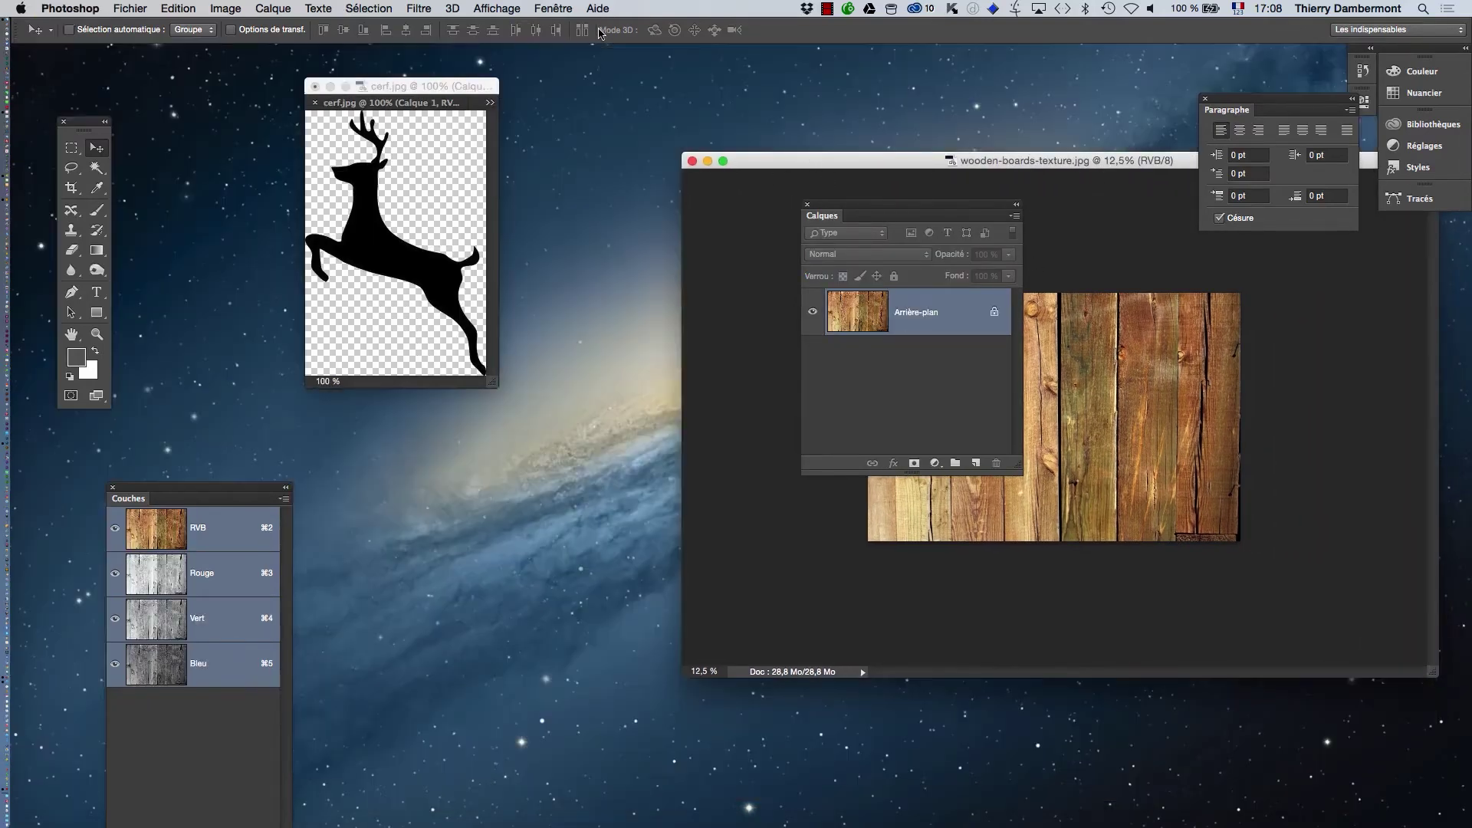
pyautogui.moveTo(398, 98); pyautogui.dragTo(252, 92)
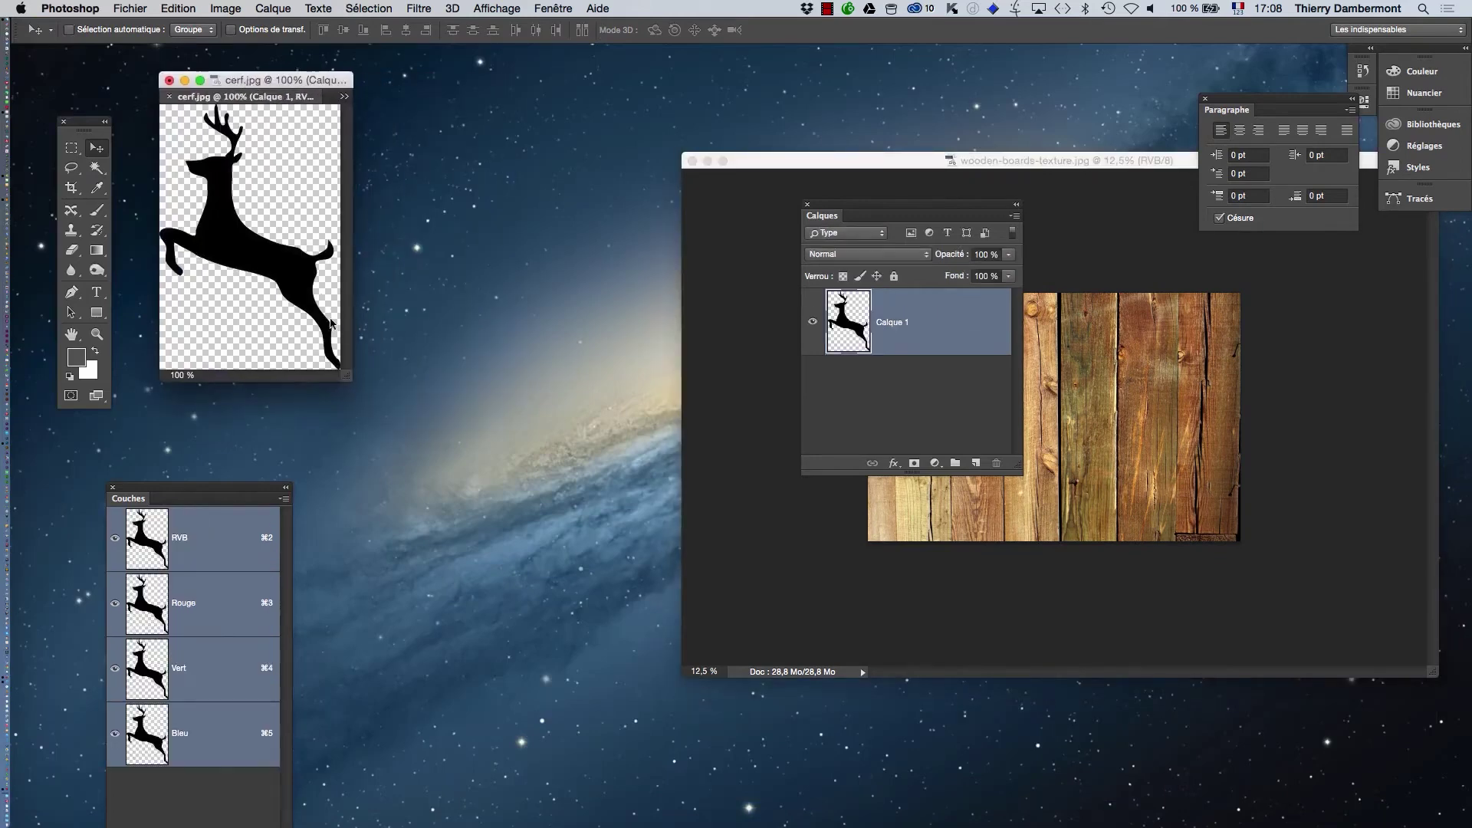
pyautogui.moveTo(346, 380); pyautogui.dragTo(644, 659)
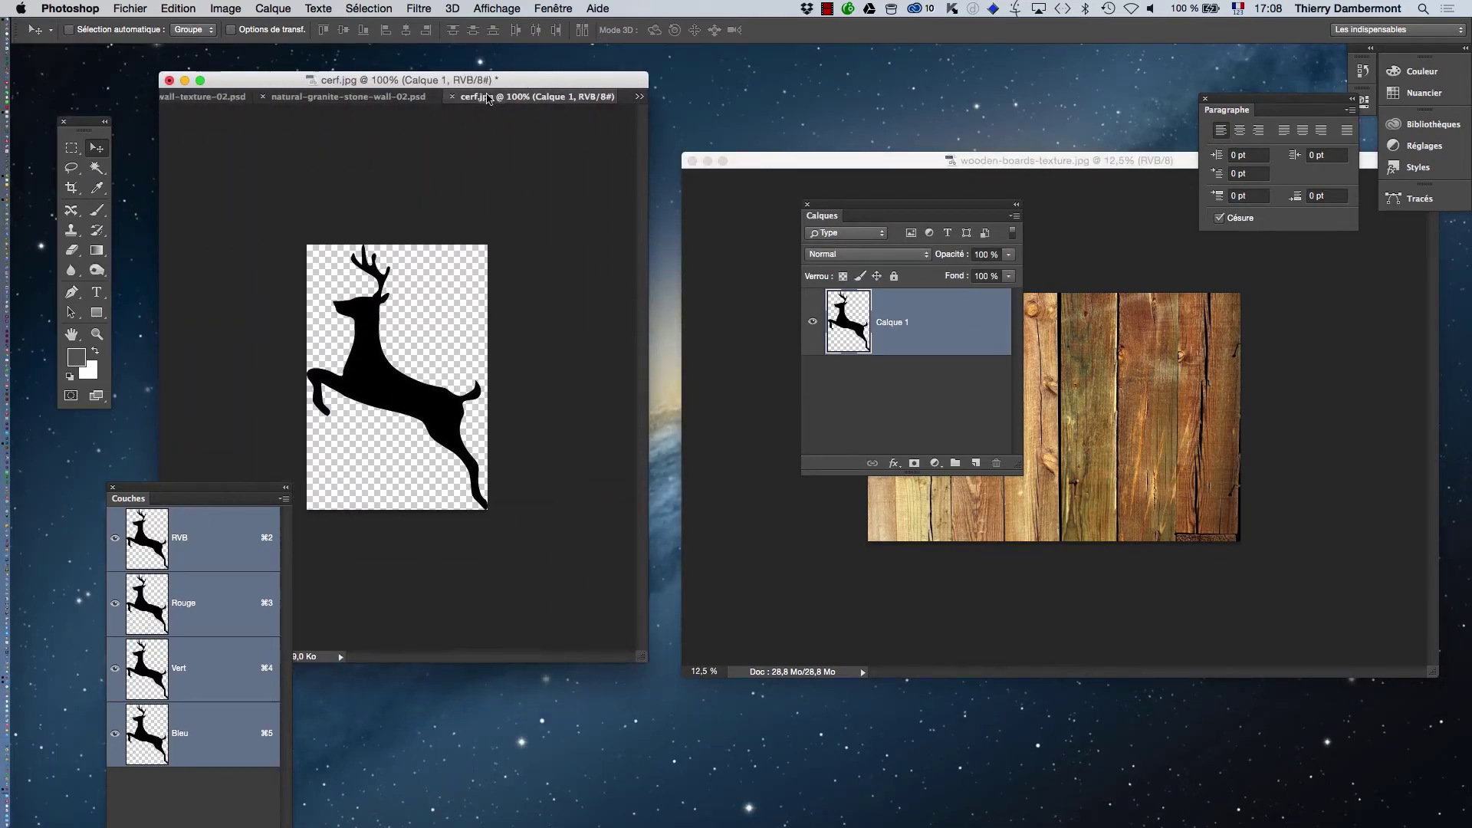
pyautogui.moveTo(470, 96); pyautogui.dragTo(925, 92)
# Zoom natural-granite-stone-wall-02.psd out to 16.7% and resize its window so the whole wall fits beside the deer
pyautogui.click(494, 81)
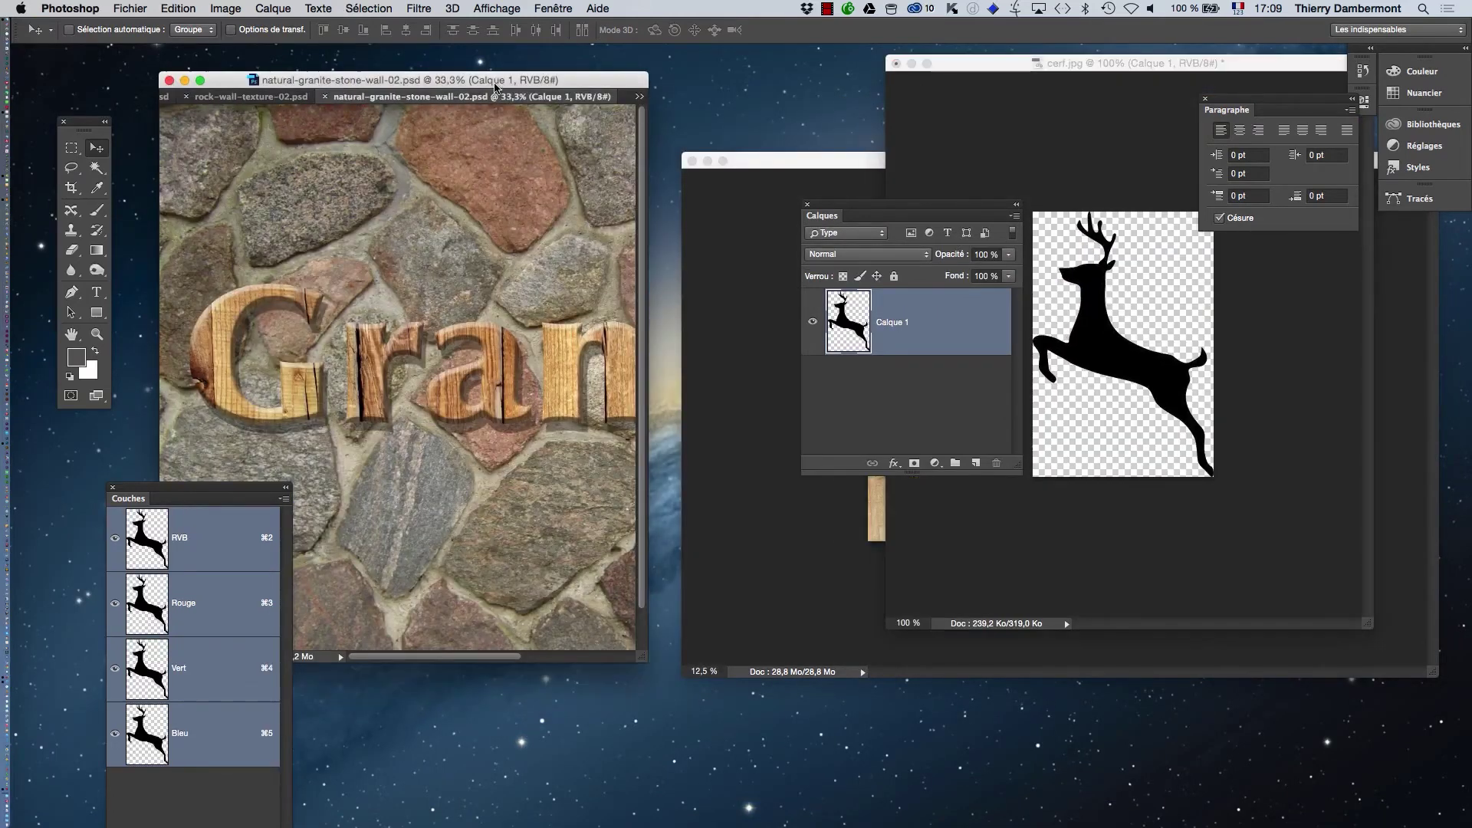
pyautogui.keyDown('alt'); pyautogui.keyDown('super'); pyautogui.click(505, 323); pyautogui.keyUp('super'); pyautogui.keyUp('alt')
pyautogui.keyDown('alt'); pyautogui.keyDown('super'); pyautogui.click(505, 322); pyautogui.keyUp('super'); pyautogui.keyUp('alt')
pyautogui.moveTo(497, 104); pyautogui.dragTo(337, 96)
pyautogui.moveTo(543, 398); pyautogui.dragTo(653, 490)
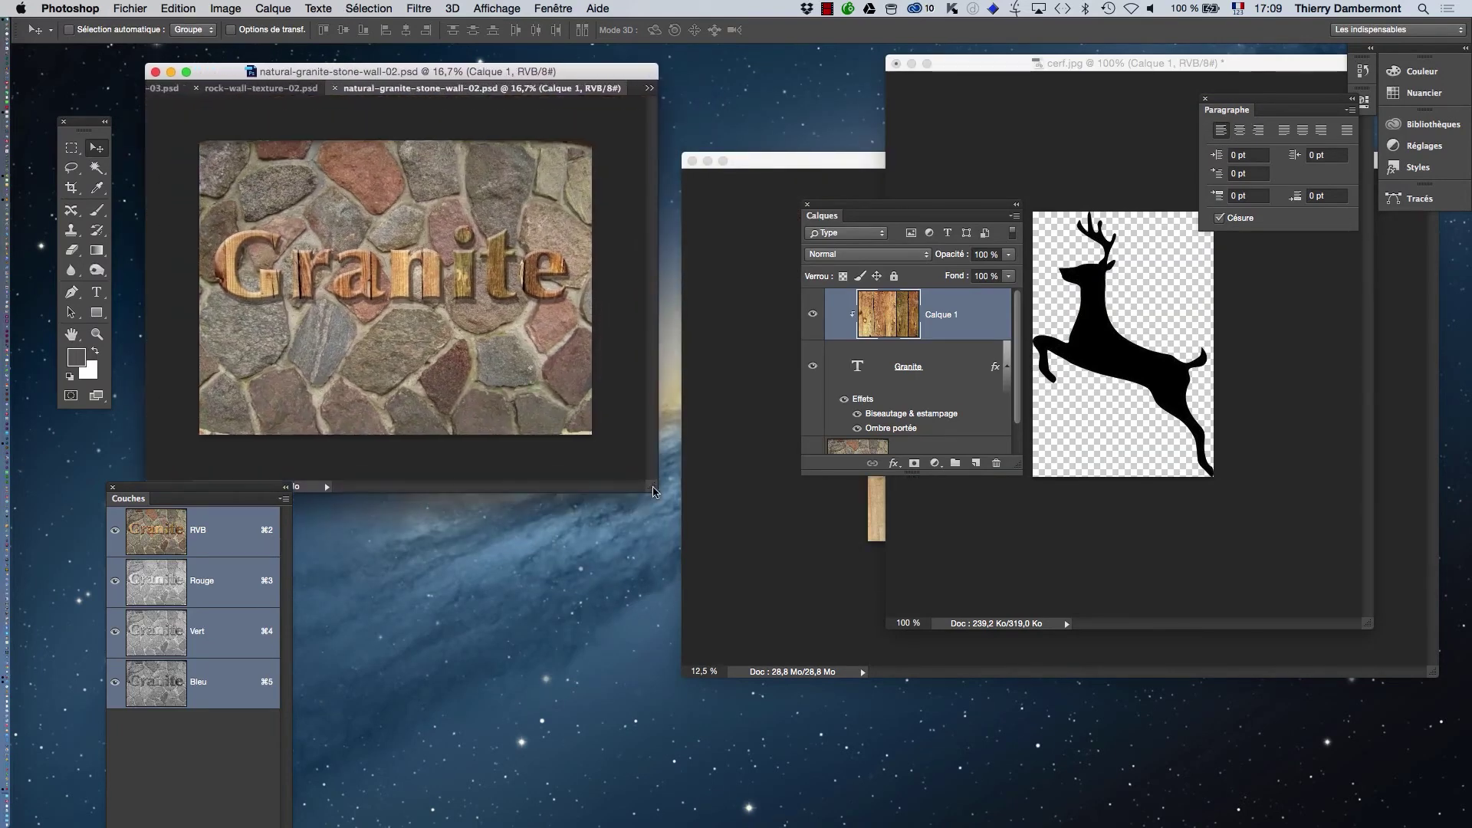
# Copy the deer layer from cerf.jpg into natural-granite-stone-wall-02.psd, placing it below the lettering
pyautogui.click(1095, 71)
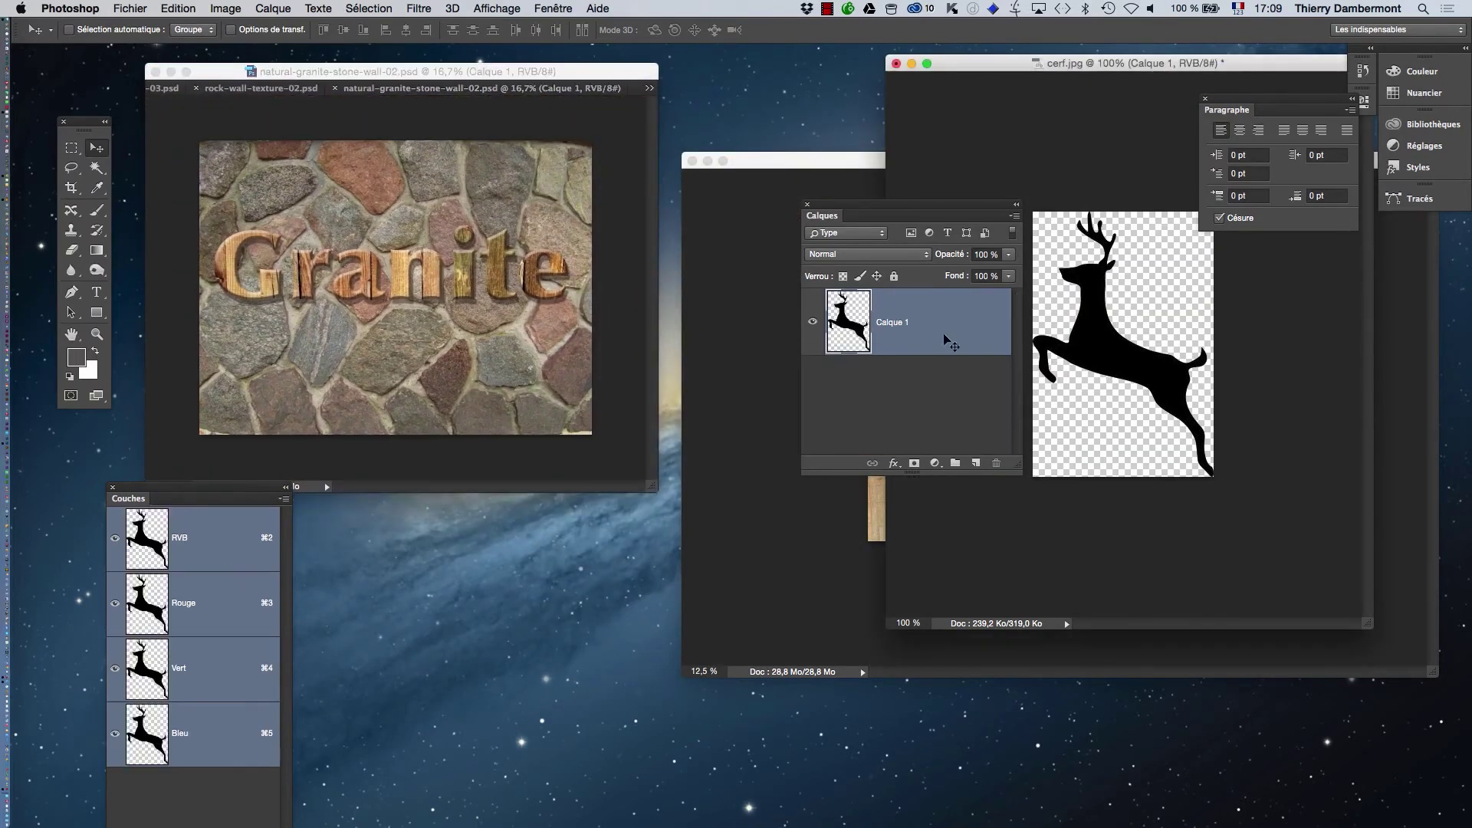
pyautogui.moveTo(1124, 354); pyautogui.dragTo(421, 359)
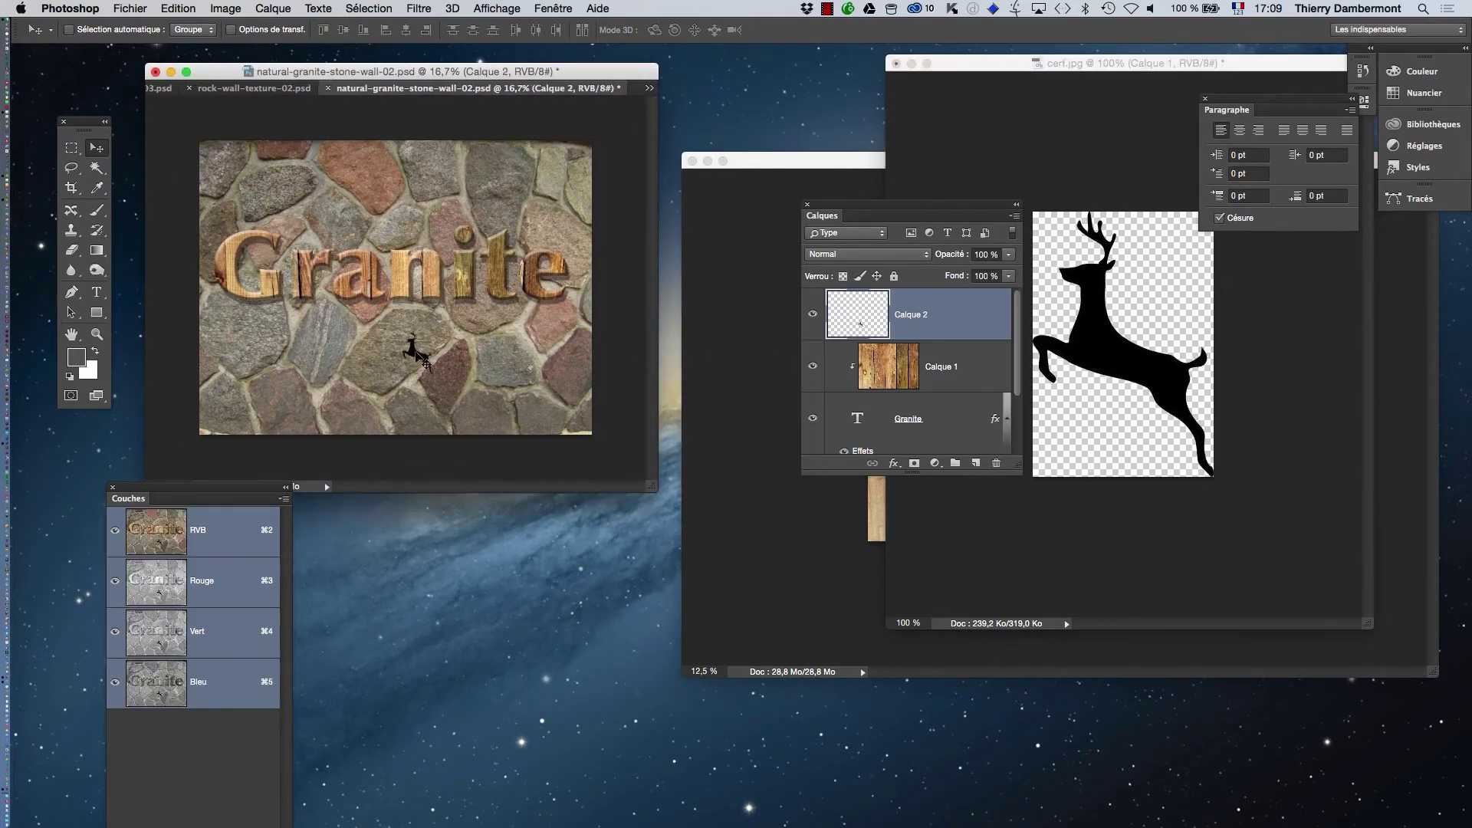
pyautogui.scroll(4, 418, 357)
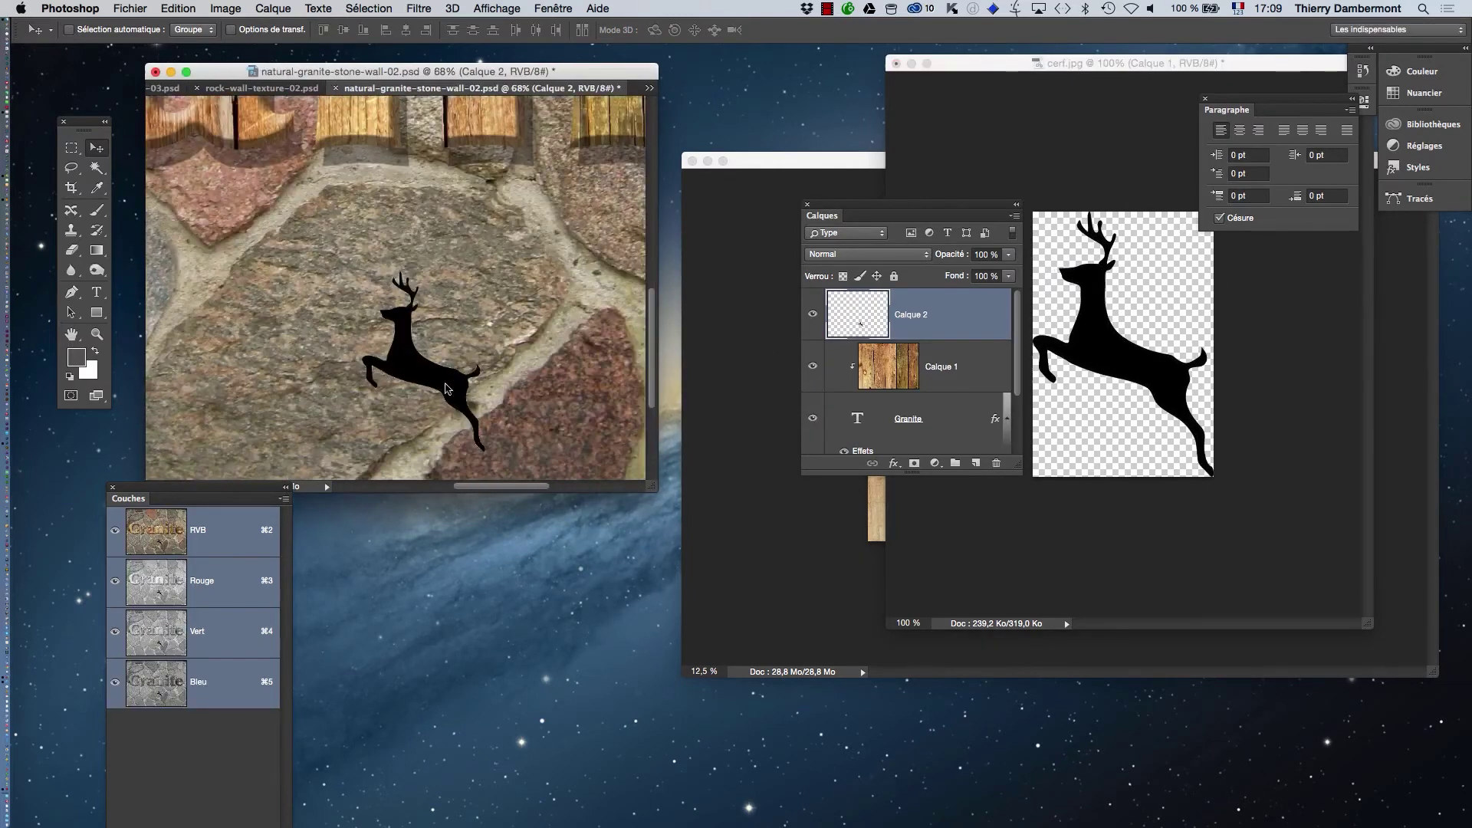
# Show the wall document in full-screen mode and enlarge the deer proportionally from its centre to about 292%
pyautogui.press('f')
pyautogui.scroll(-2, 508, 407)
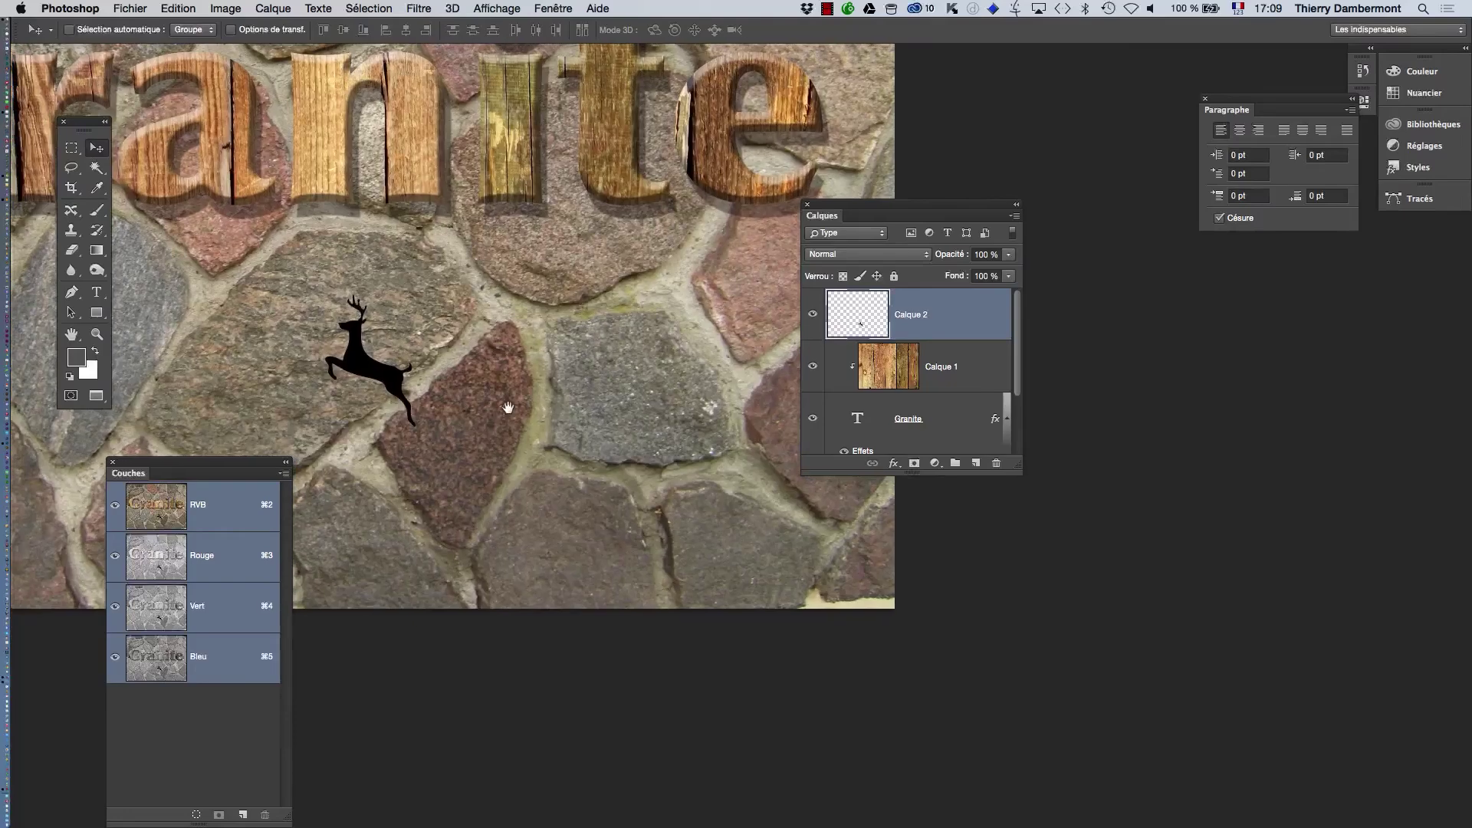
pyautogui.moveTo(508, 407); pyautogui.dragTo(713, 430)
pyautogui.hotkey('ctrl', 't')
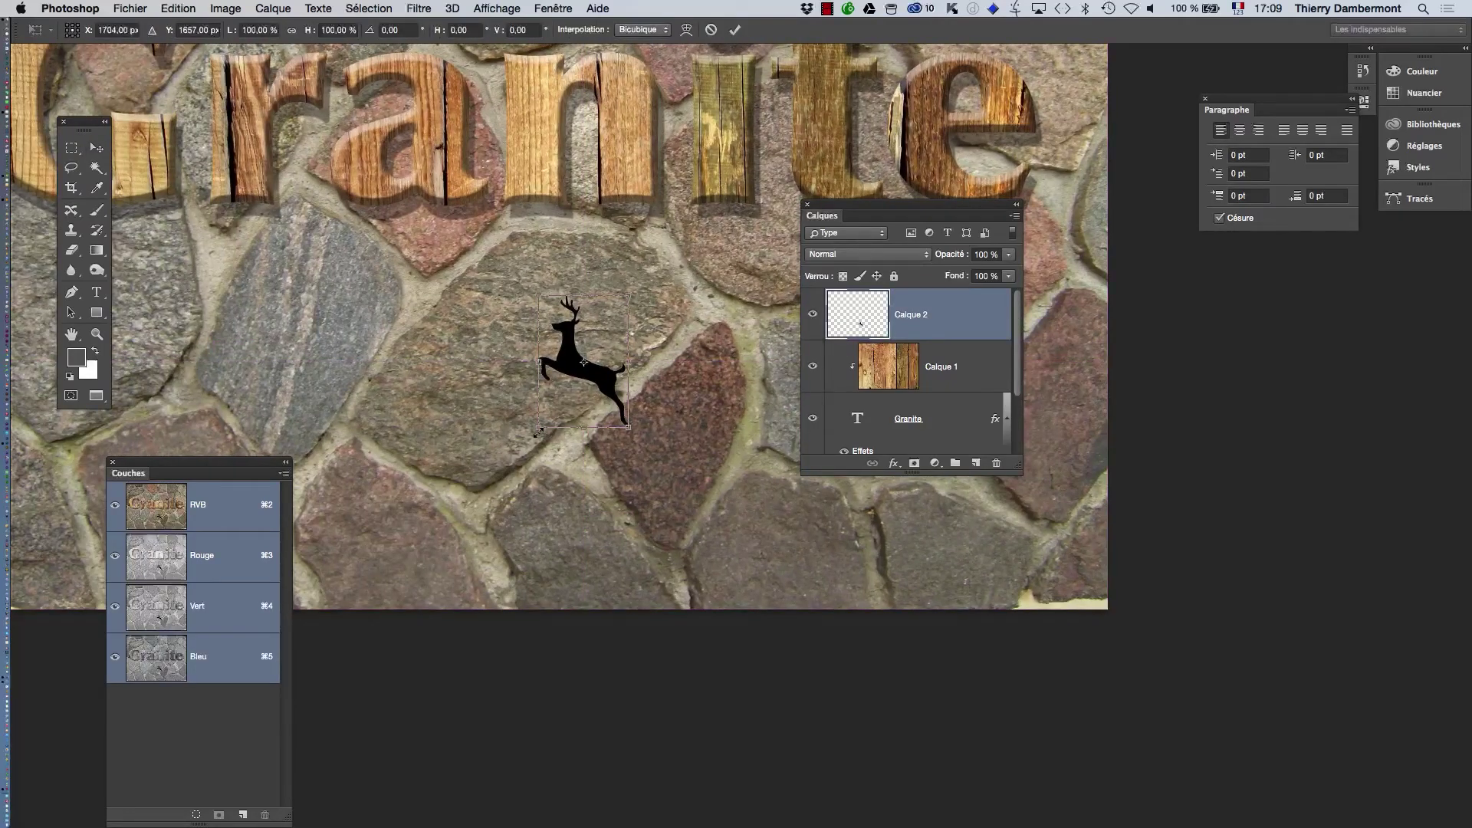
pyautogui.moveTo(539, 430); pyautogui.dragTo(452, 531)
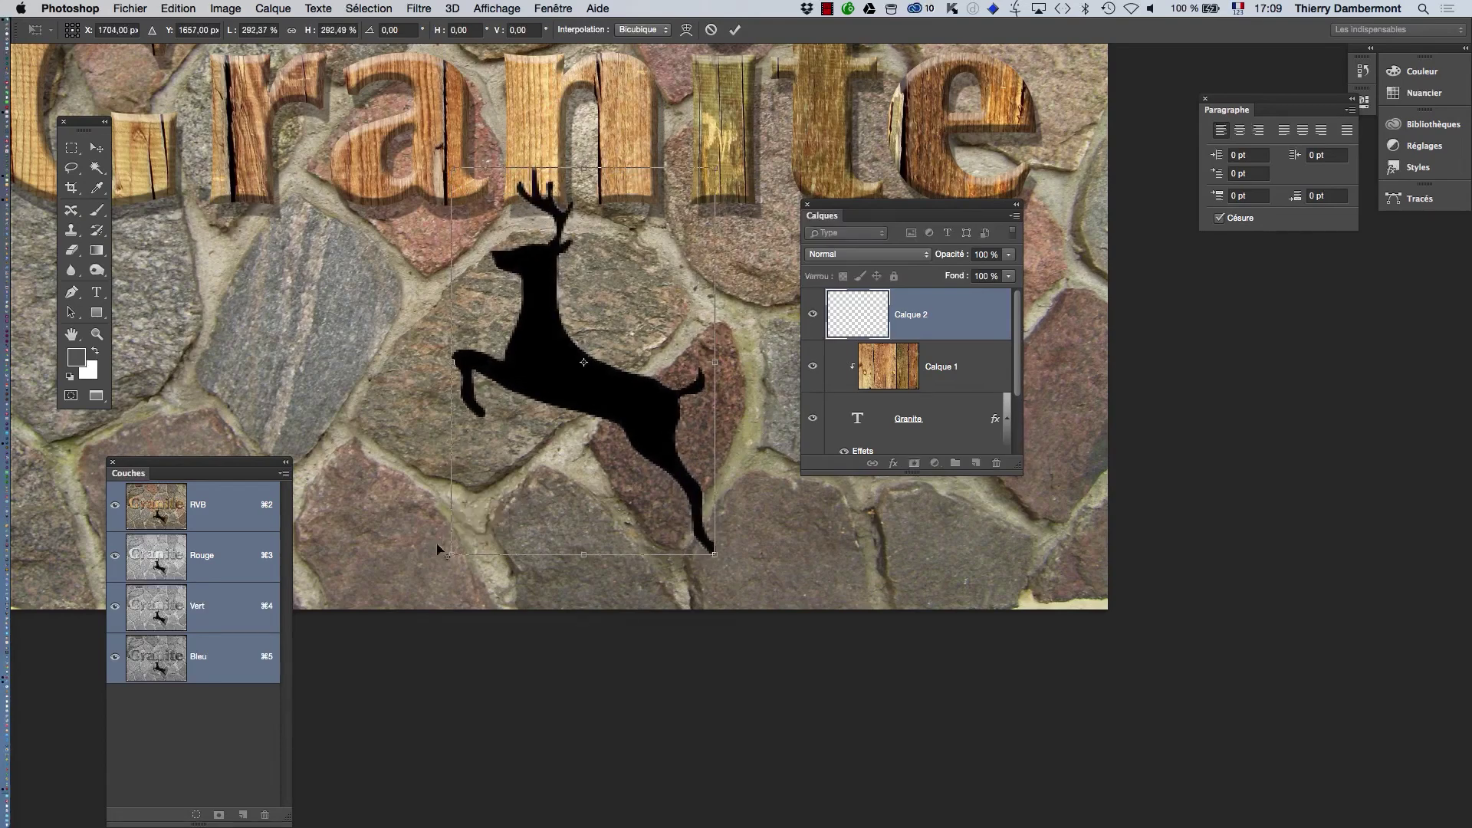
pyautogui.click(734, 30)
# Move the Layers panel clear of the deer and scale the deer down slightly around its centre
pyautogui.moveTo(920, 216); pyautogui.dragTo(1235, 334)
pyautogui.moveTo(592, 399); pyautogui.dragTo(688, 355)
pyautogui.press('super+t')
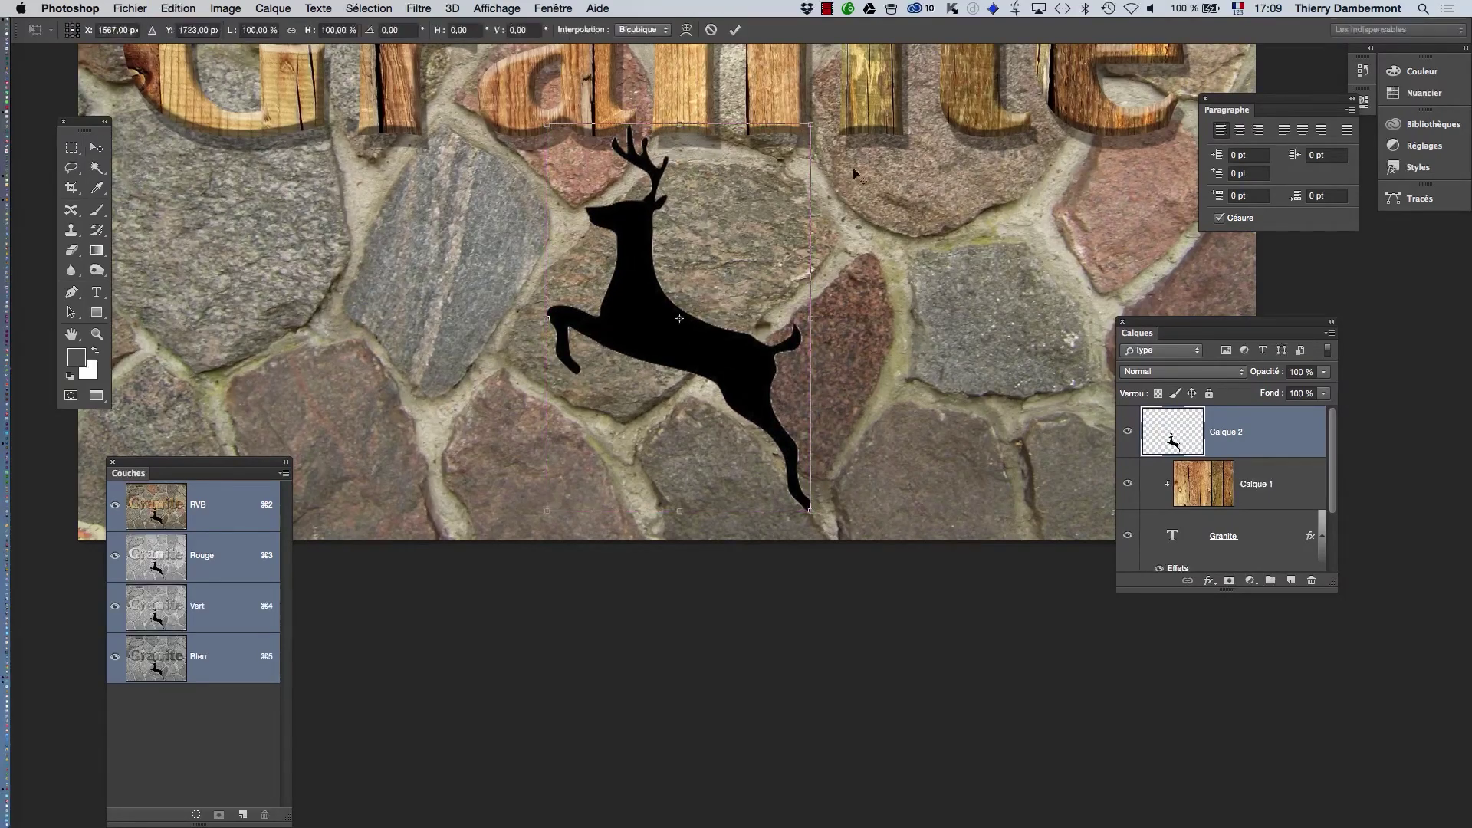
pyautogui.moveTo(817, 124); pyautogui.dragTo(784, 160)
pyautogui.press('Return')
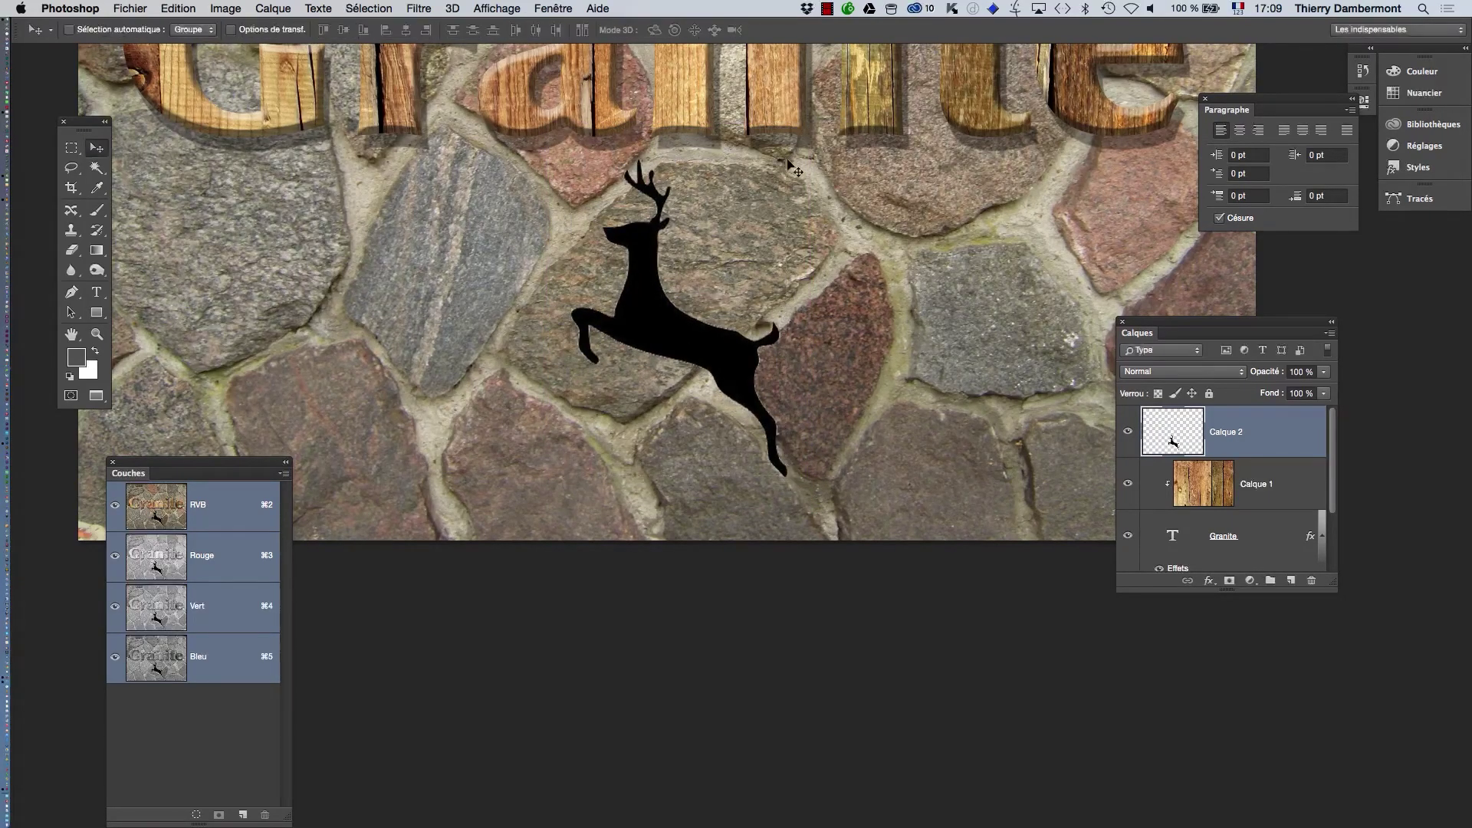
# Enlarge the Layers panel to show the whole layer stack and select the deer layer, Calque 2
pyautogui.moveTo(1175, 316); pyautogui.dragTo(991, 229)
pyautogui.moveTo(1149, 499); pyautogui.dragTo(1286, 680)
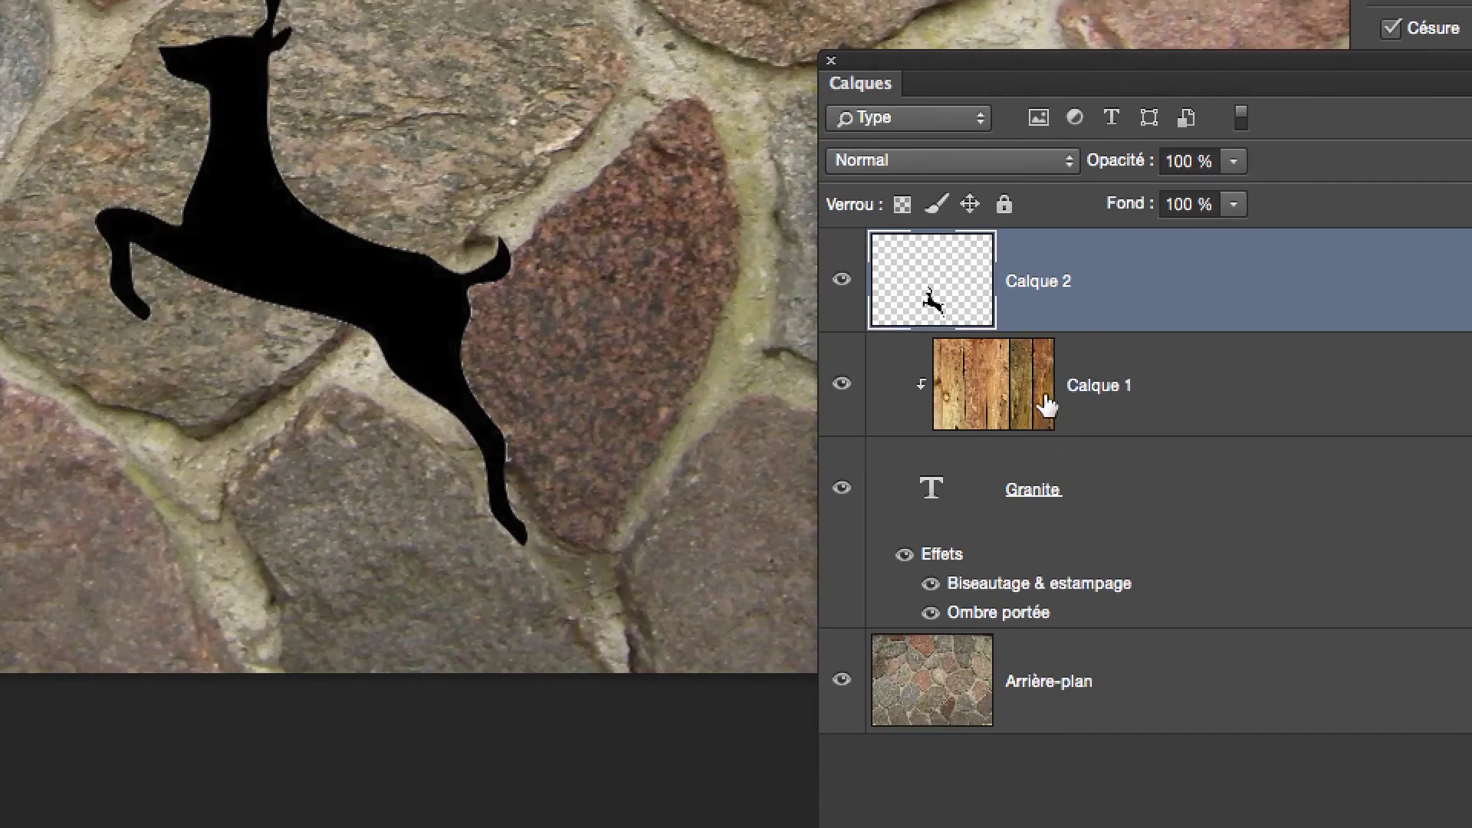
pyautogui.click(1046, 404)
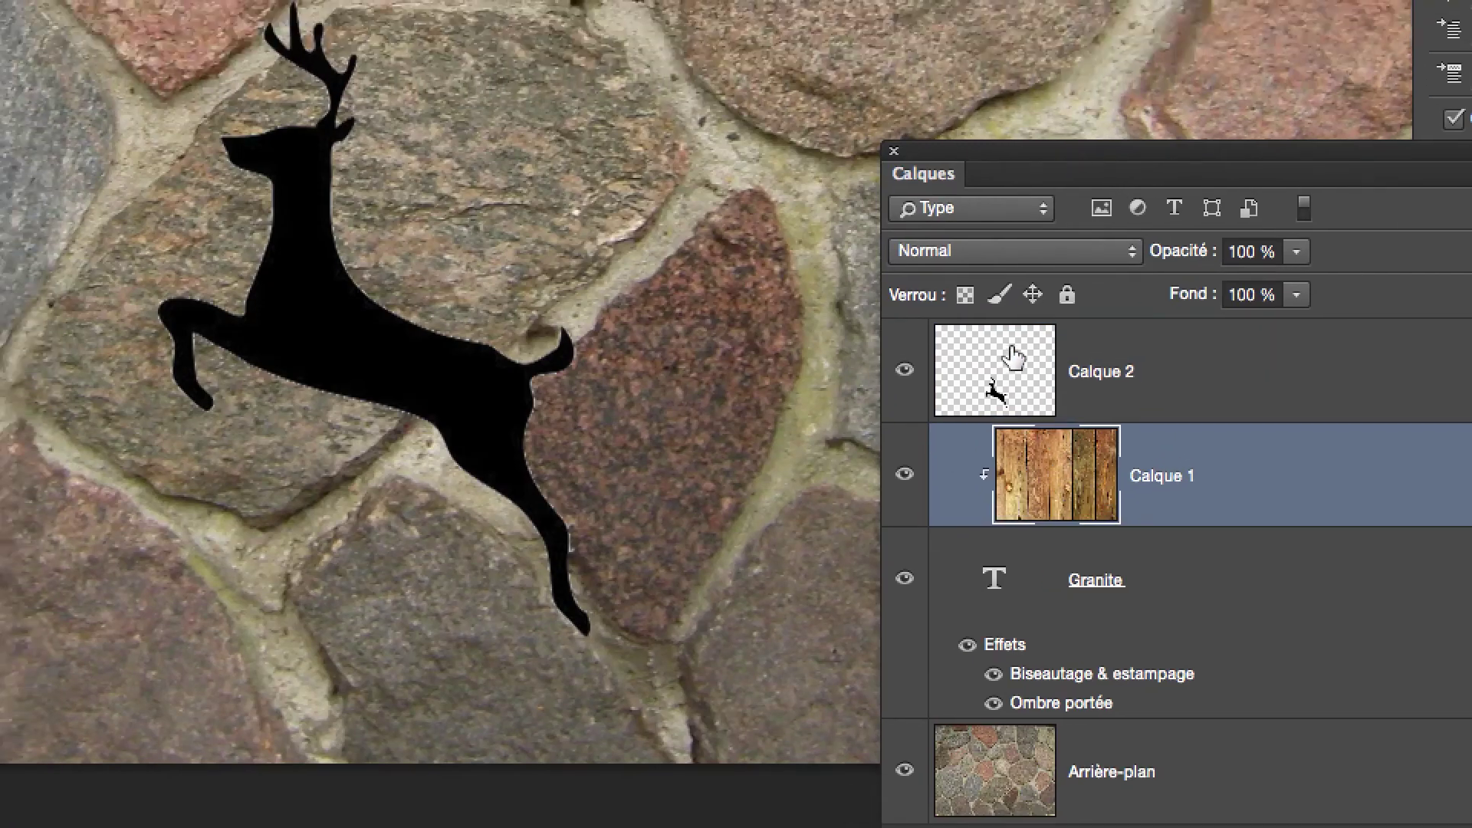
pyautogui.click(978, 269)
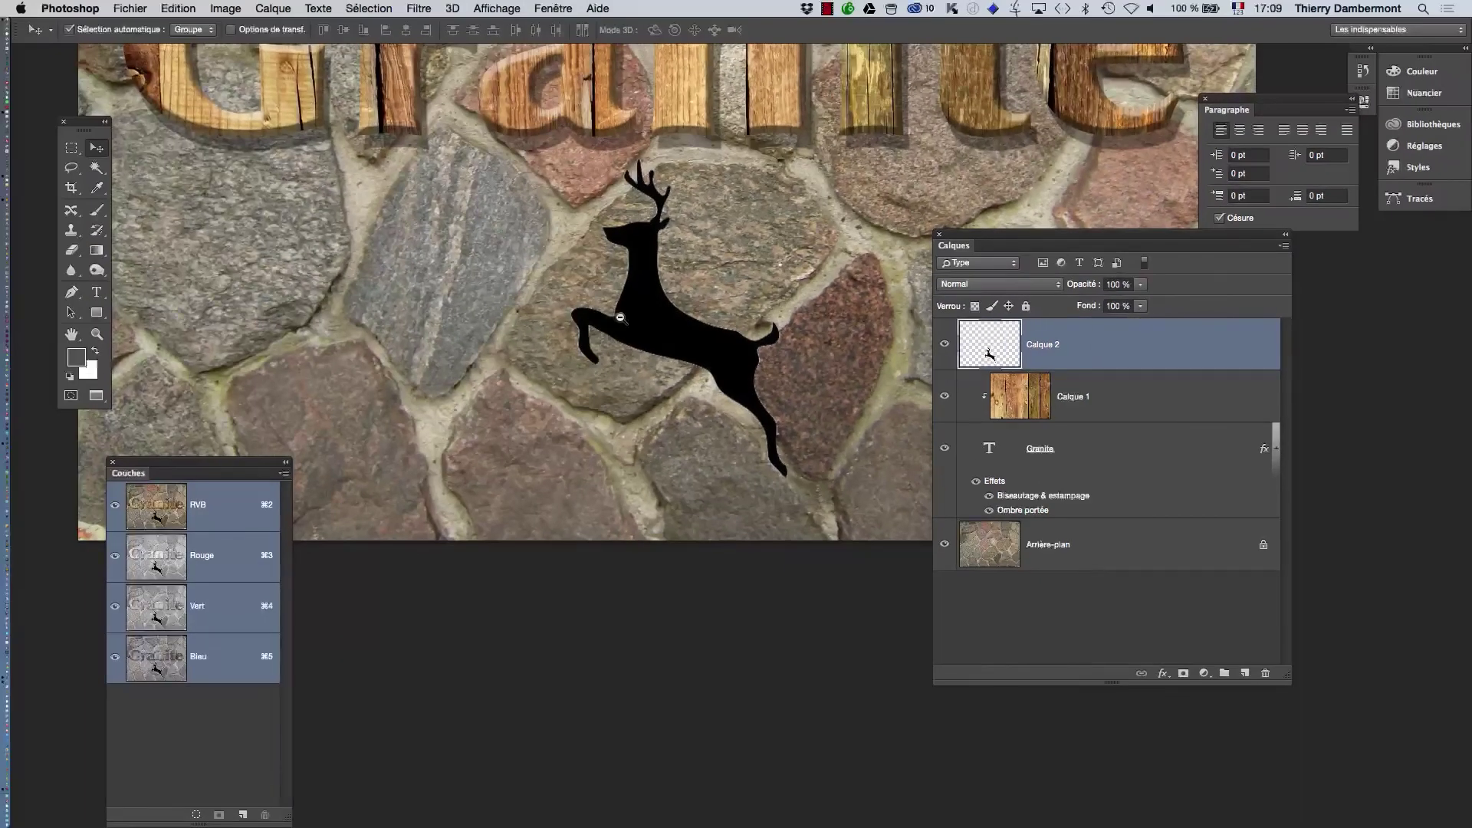
# Move the deer slightly up and to the left beneath the lettering, and place the Layers panel clear of it
pyautogui.keyDown('alt'); pyautogui.click(620, 317); pyautogui.keyUp('alt')
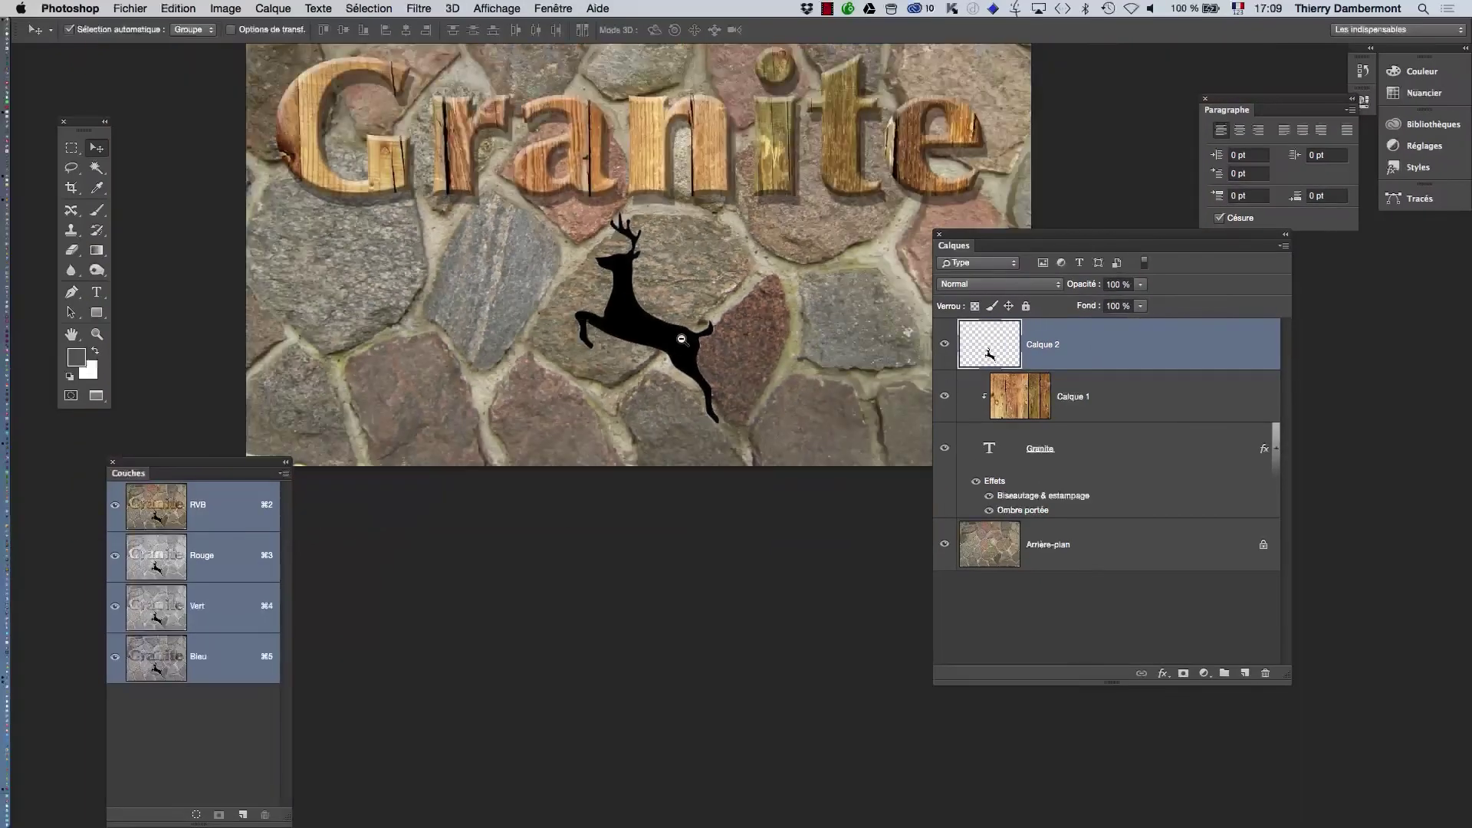
pyautogui.moveTo(673, 346); pyautogui.dragTo(638, 336)
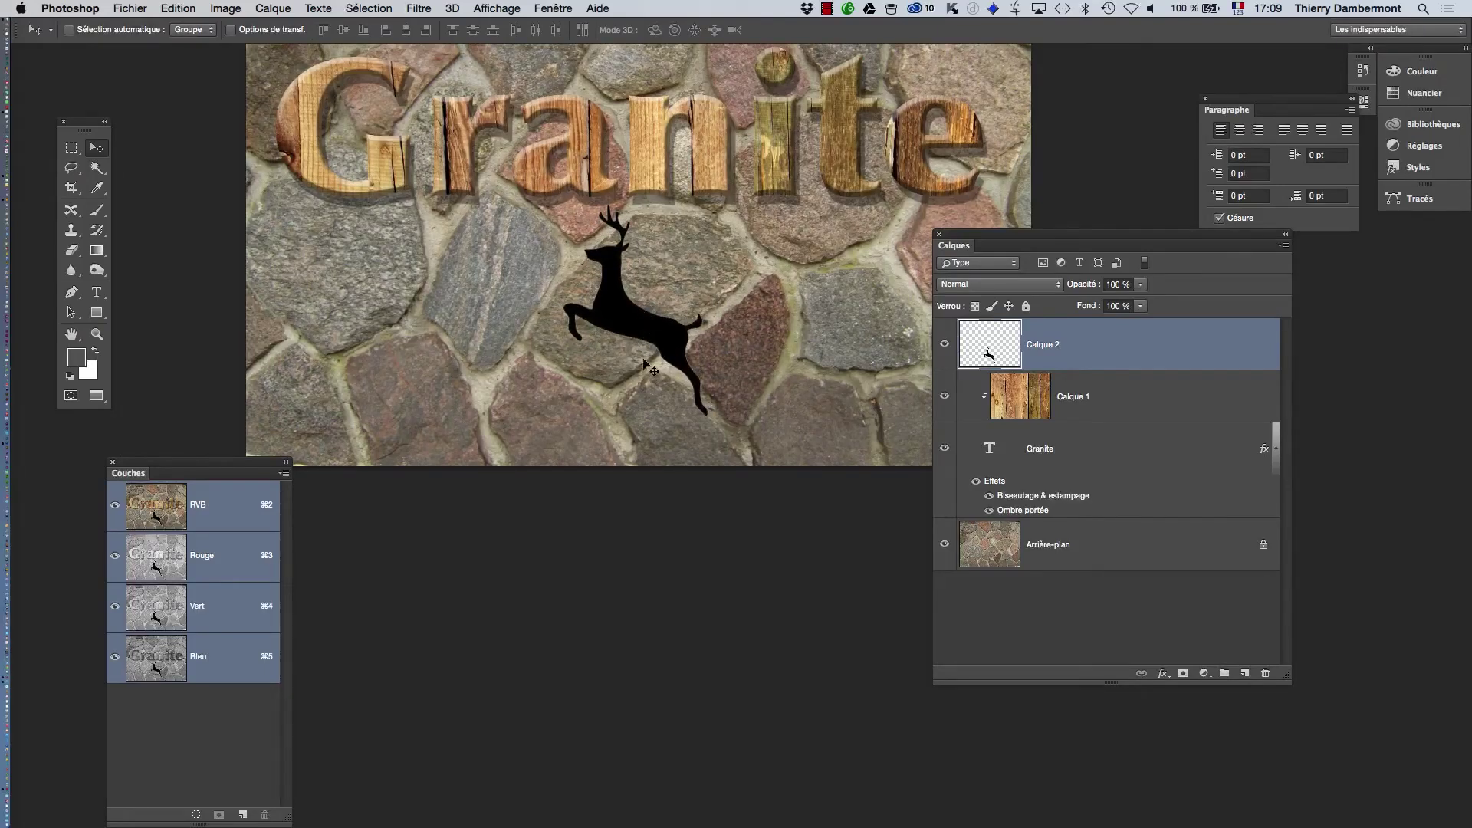
pyautogui.moveTo(1086, 251); pyautogui.dragTo(1196, 305)
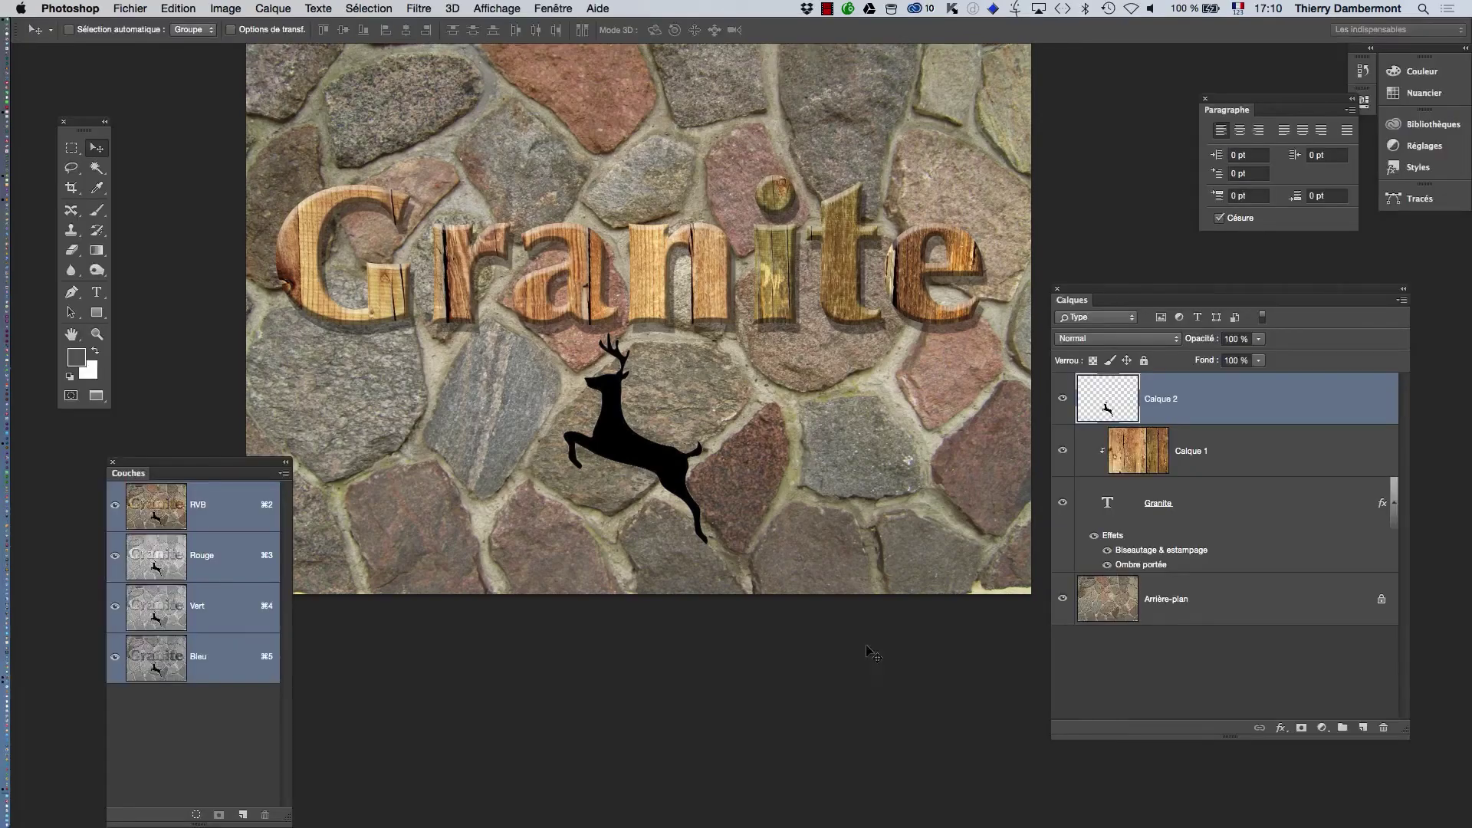
pyautogui.scroll(-2, 759, 383)
pyautogui.hscroll(3, 759, 384)
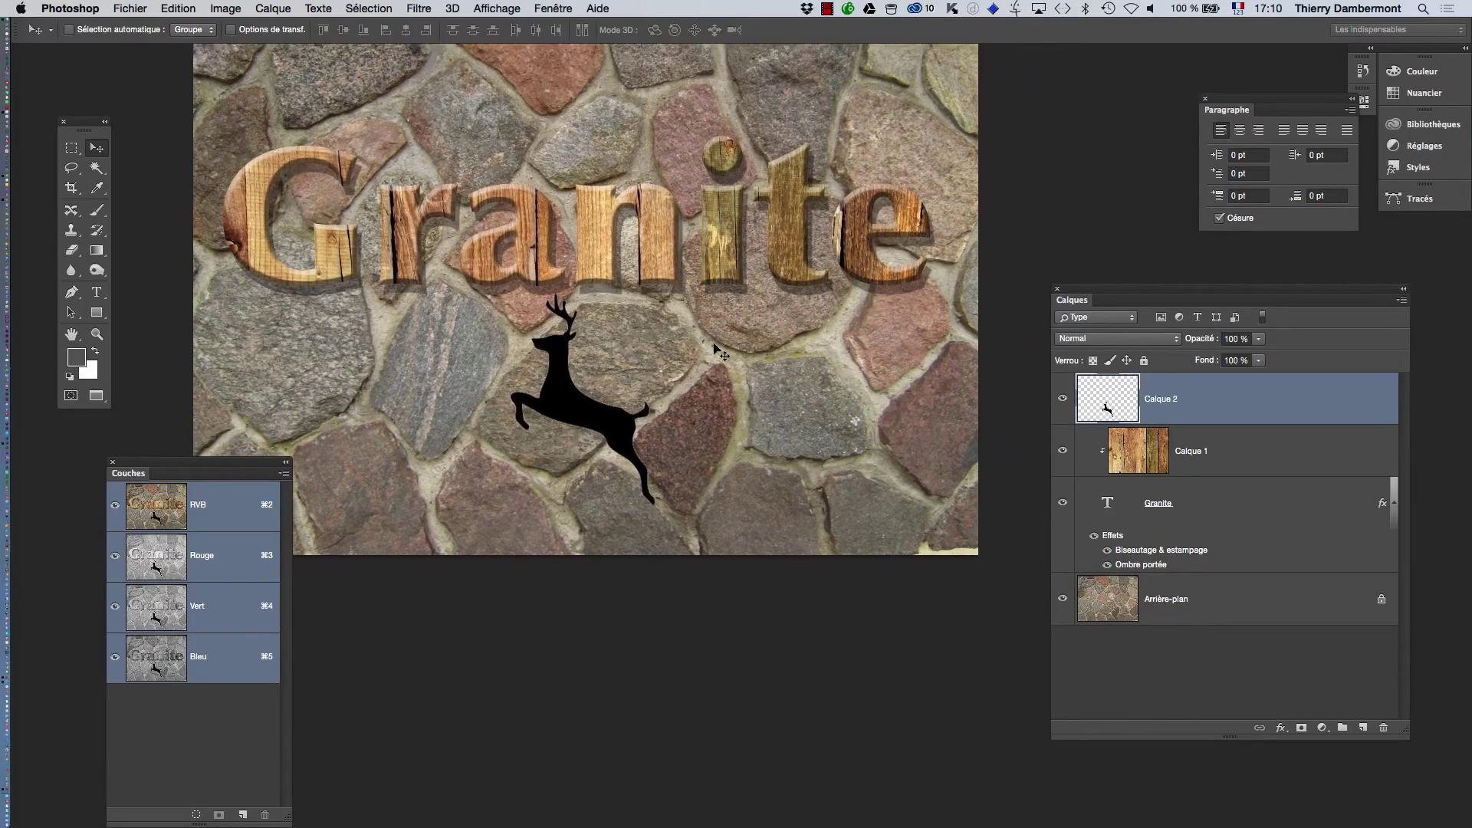
pyautogui.moveTo(1084, 290); pyautogui.dragTo(906, 150)
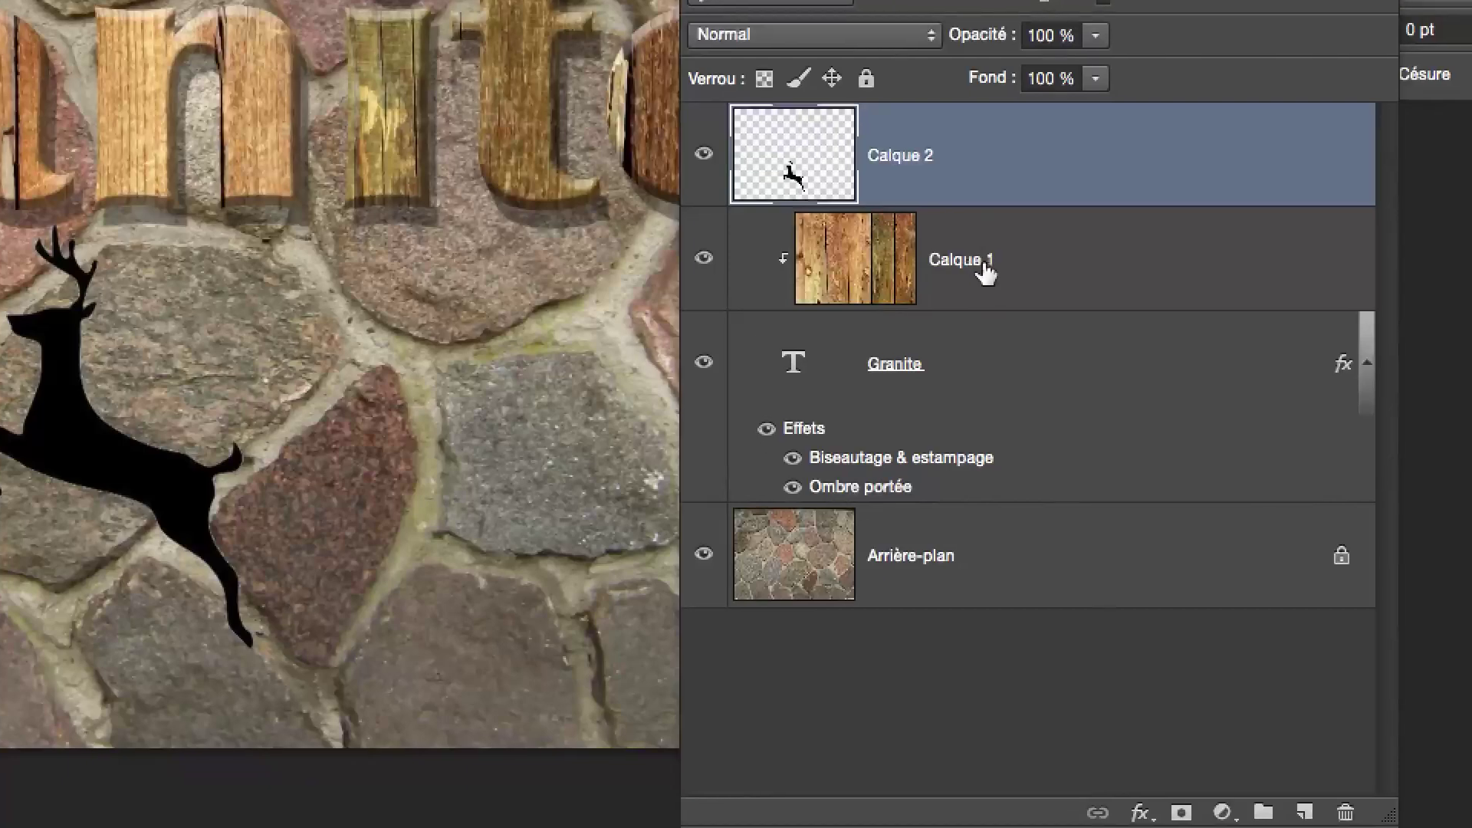
# Duplicate the wood texture layer Calque 1 above the deer layer Calque 2 and clip the copy to the deer
pyautogui.click(1184, 460)
pyautogui.moveTo(1005, 274); pyautogui.dragTo(1272, 766)
pyautogui.moveTo(1094, 436); pyautogui.dragTo(1091, 452)
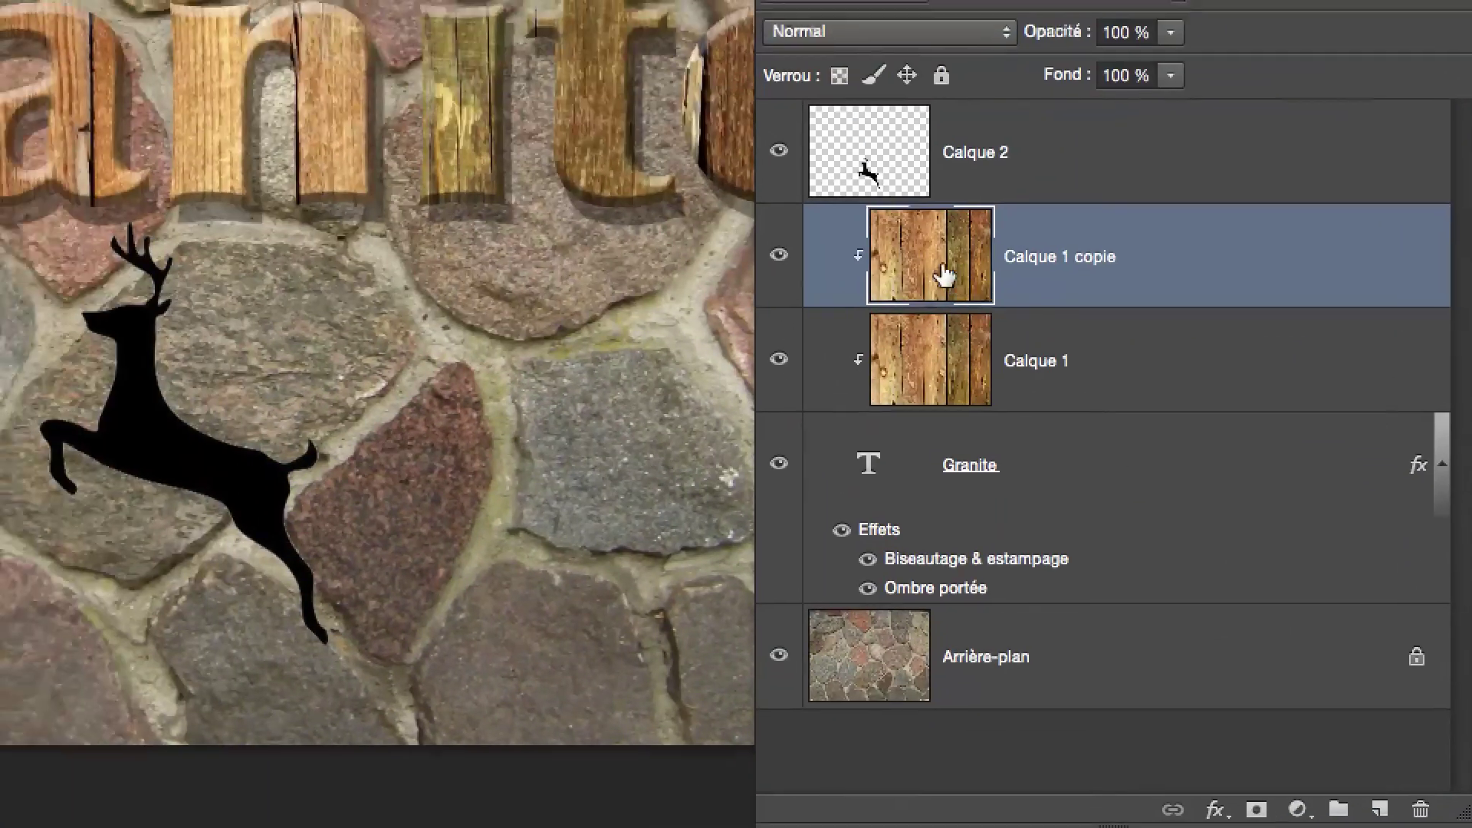
pyautogui.moveTo(945, 274); pyautogui.dragTo(958, 171)
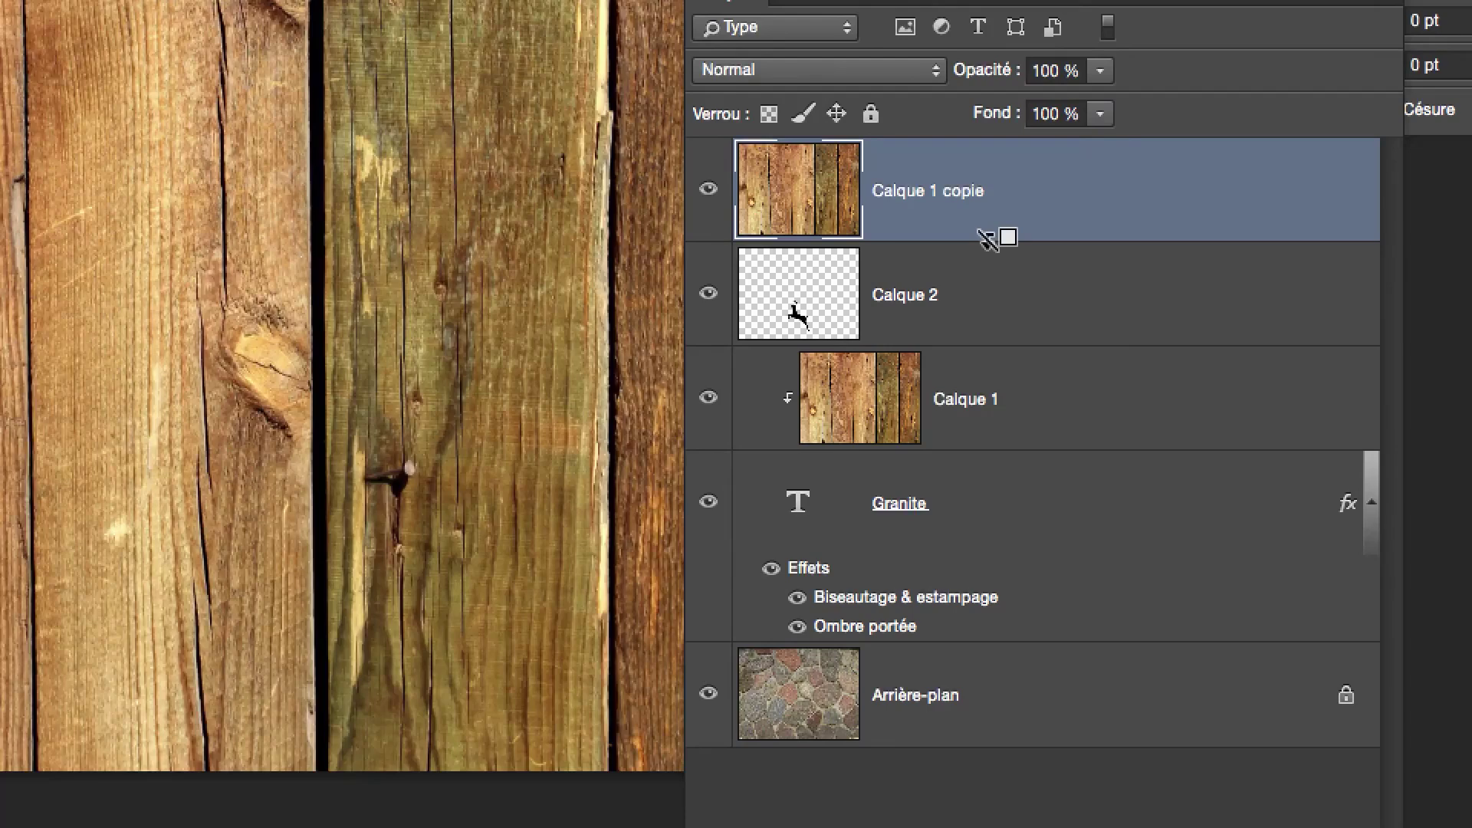
pyautogui.keyDown('alt'); pyautogui.click(988, 239); pyautogui.keyUp('alt')
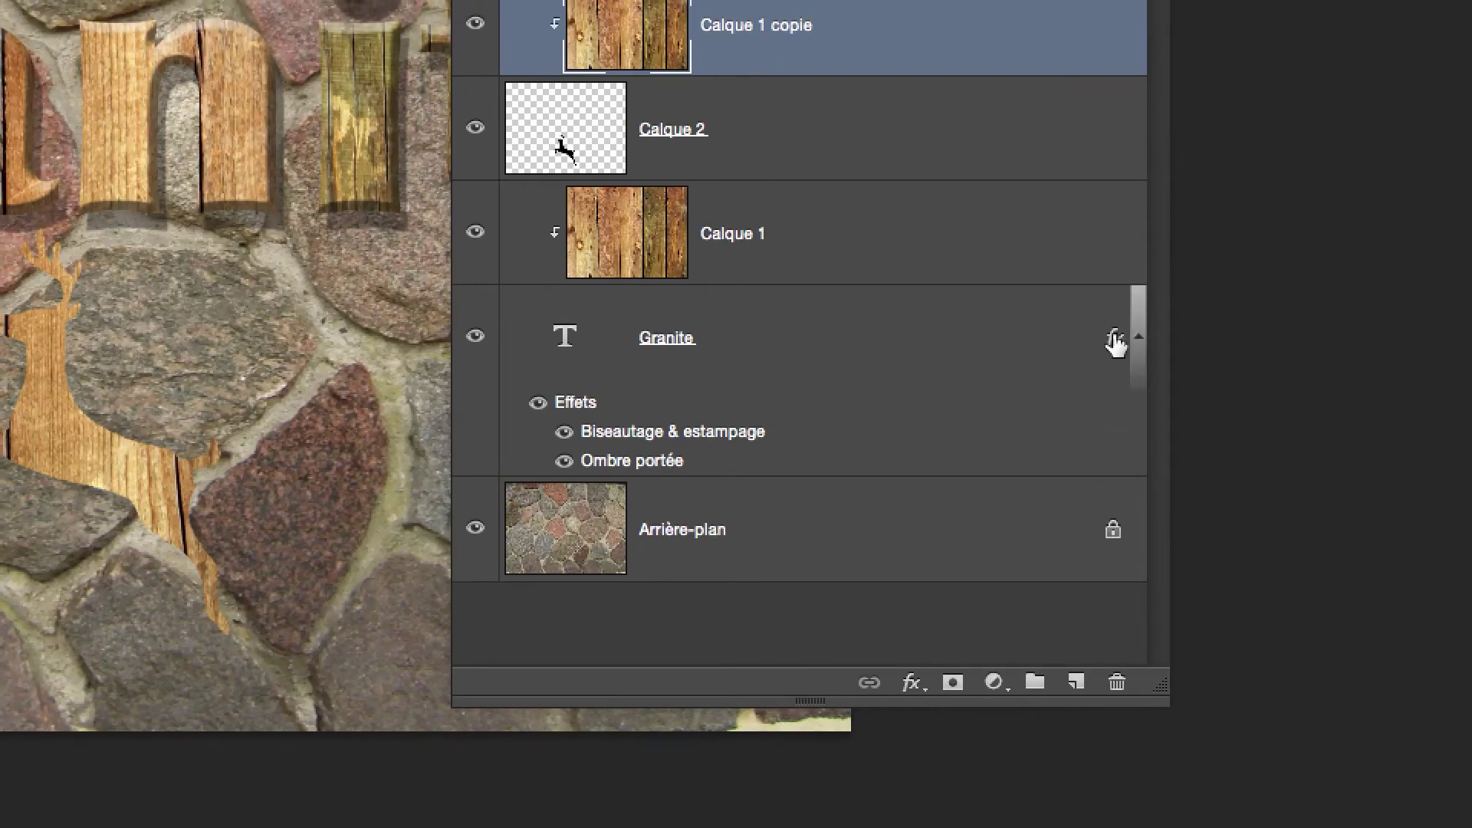
# Copy the Granite text layer's bevel and drop shadow effects onto the deer layer Calque 2, keeping them on the text too
pyautogui.moveTo(1115, 343); pyautogui.dragTo(1099, 145)
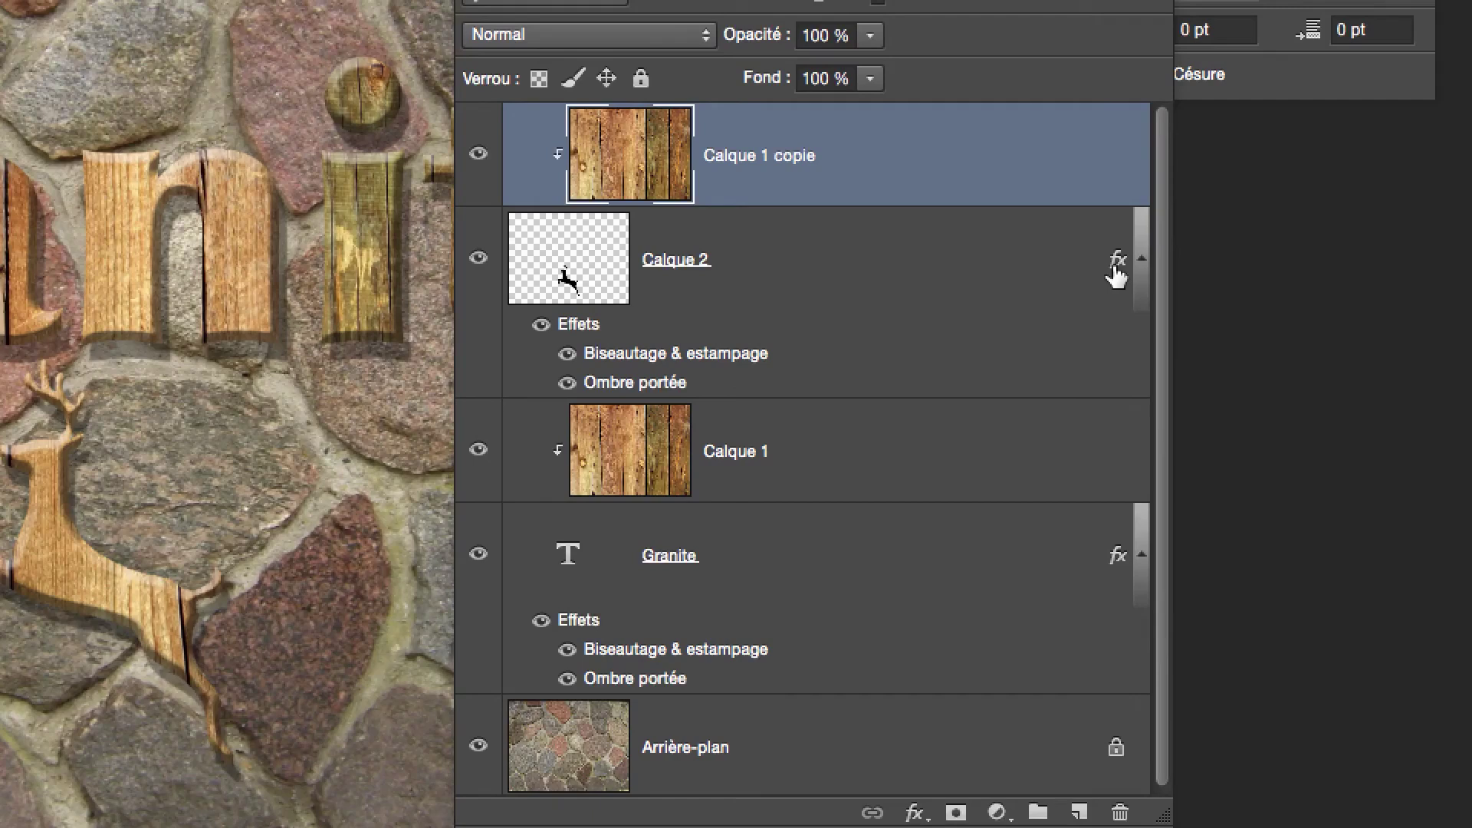
pyautogui.moveTo(1116, 272); pyautogui.dragTo(1109, 192)
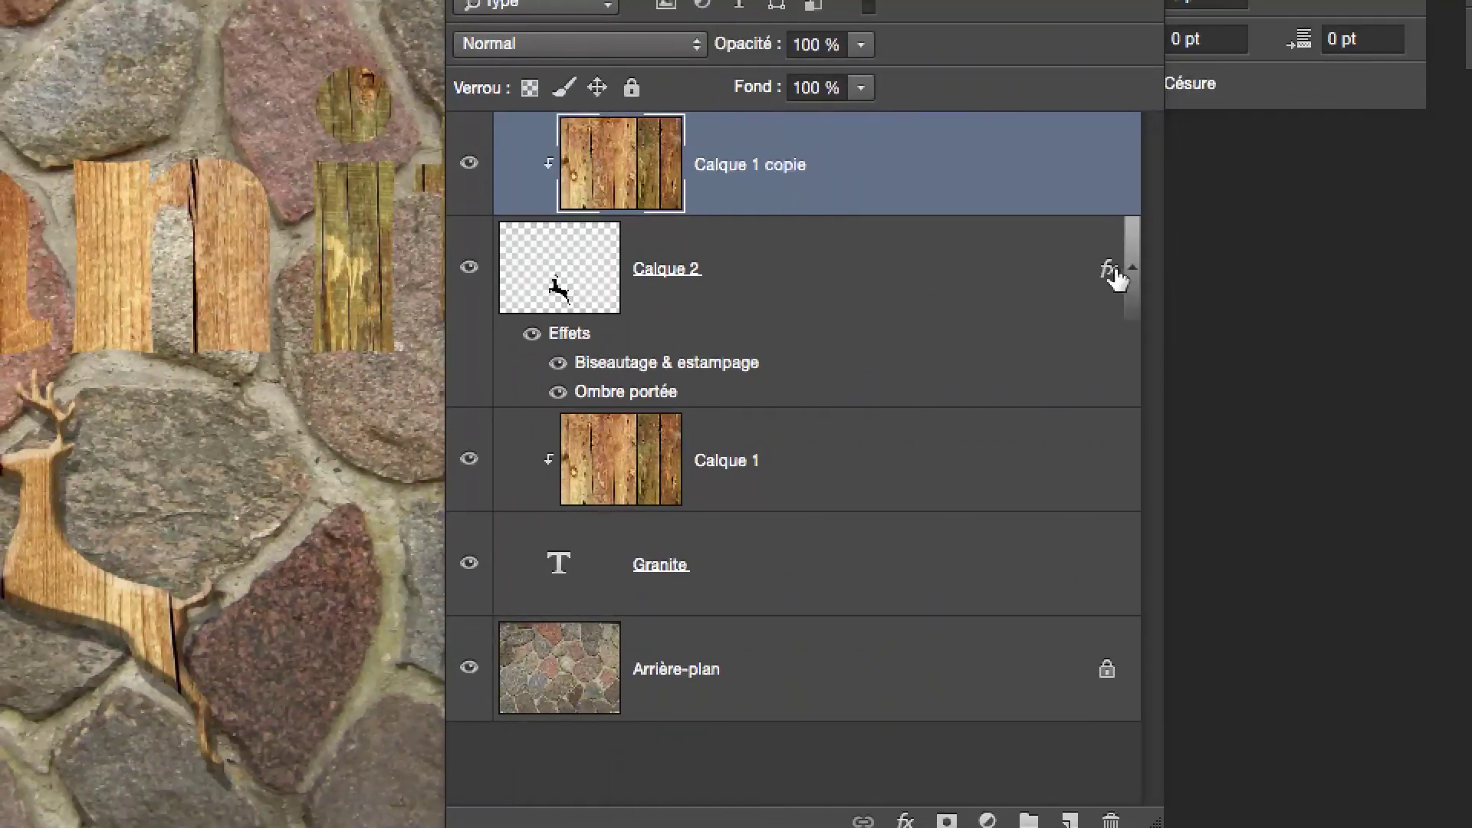
pyautogui.moveTo(1116, 280); pyautogui.dragTo(1098, 564)
pyautogui.moveTo(1108, 371); pyautogui.dragTo(1109, 383)
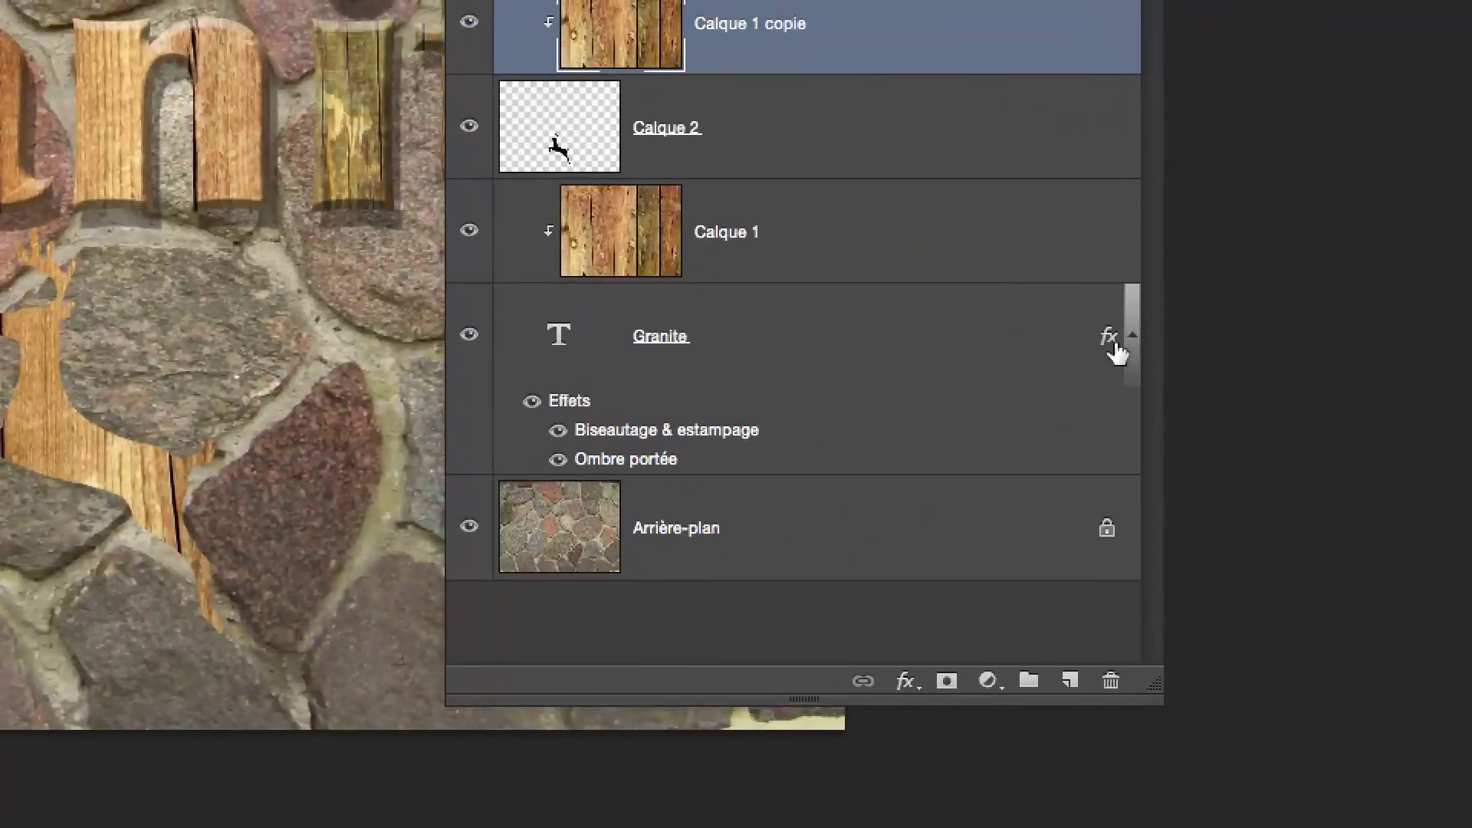
pyautogui.moveTo(1114, 345); pyautogui.dragTo(1112, 153)
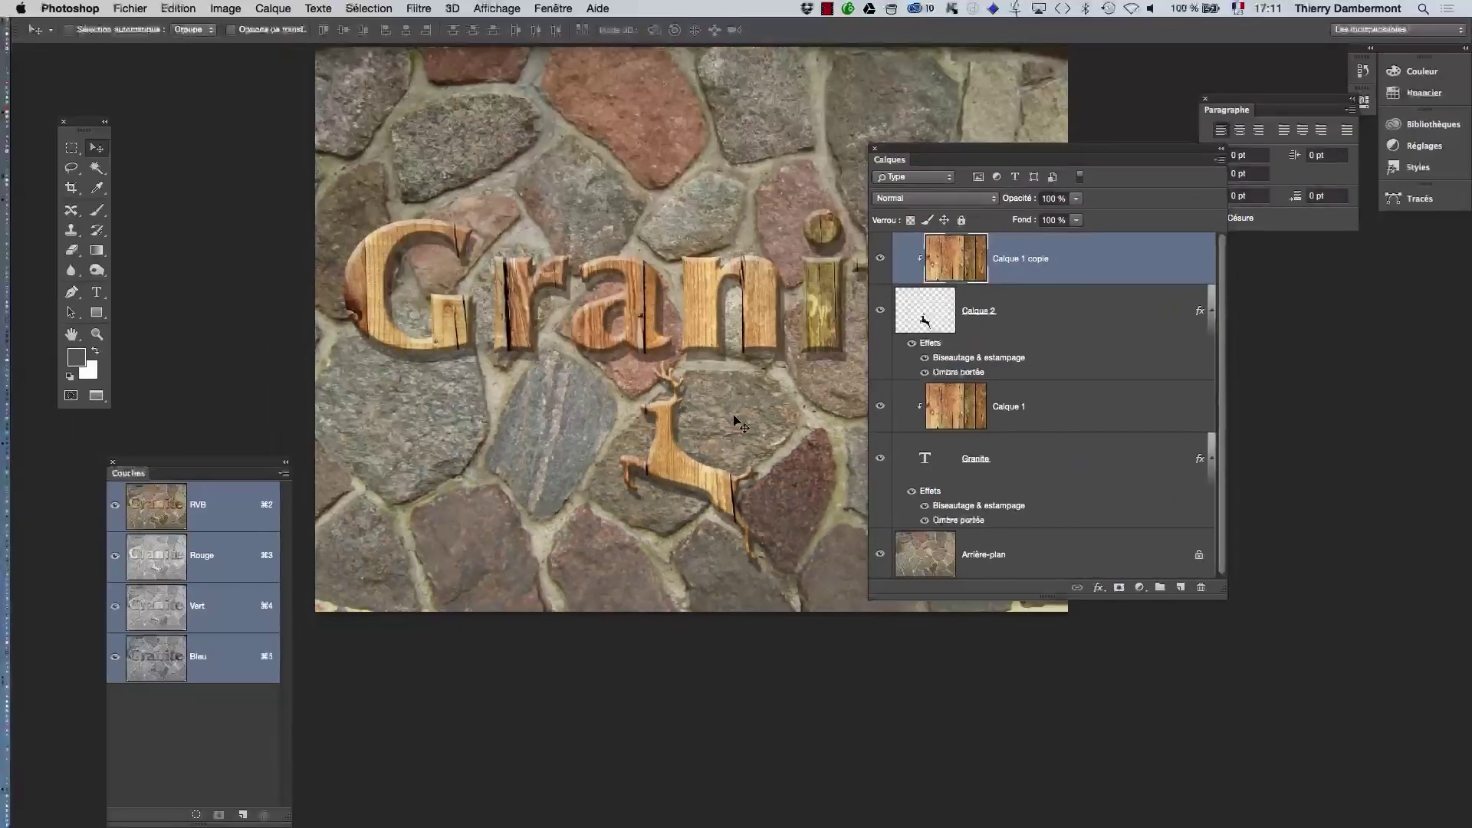
# Save the composition as a new Photoshop file named natural-granite-stone-wall-03.psd
pyautogui.click(129, 8)
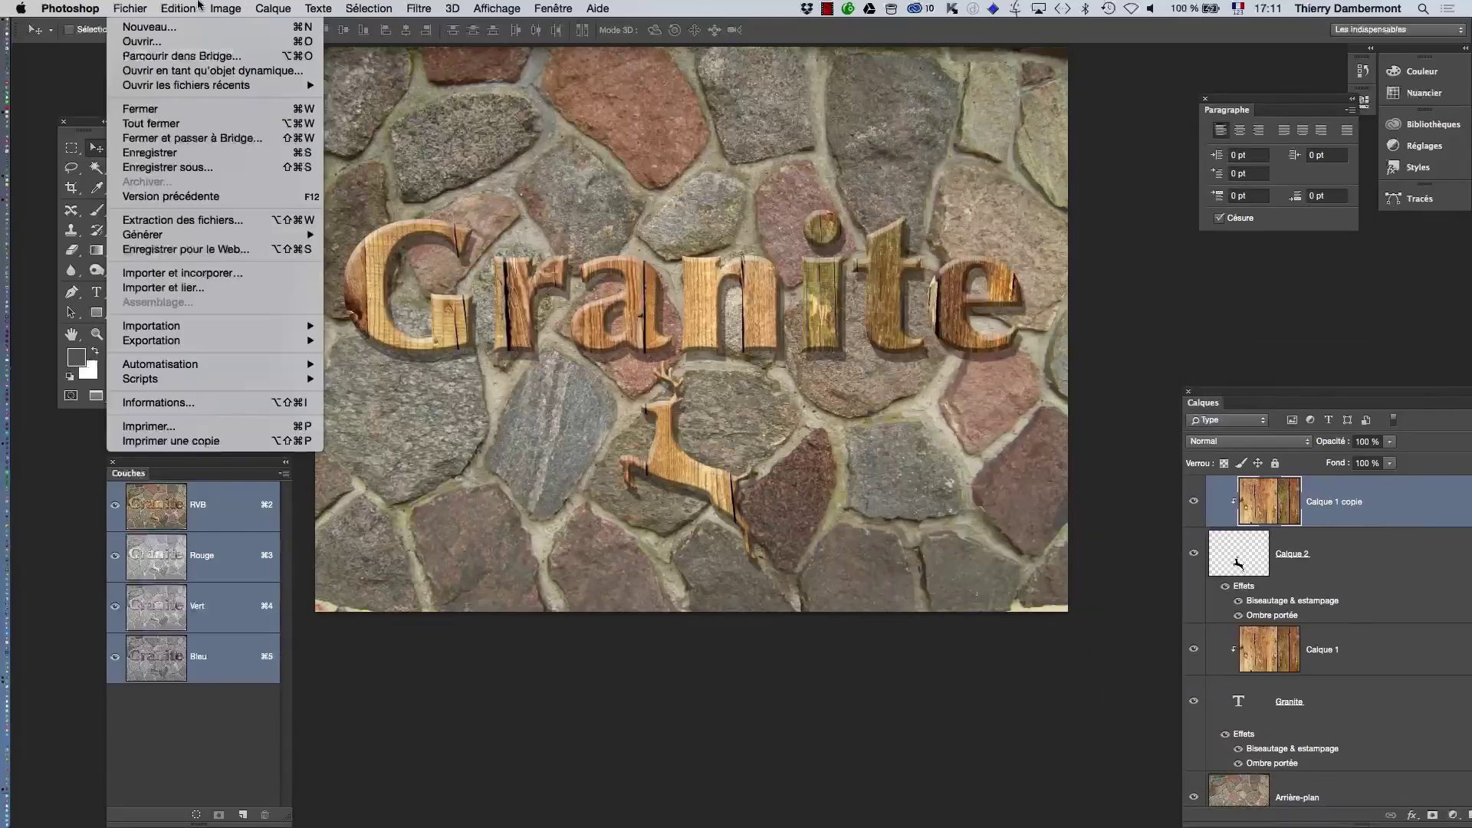
pyautogui.click(212, 162)
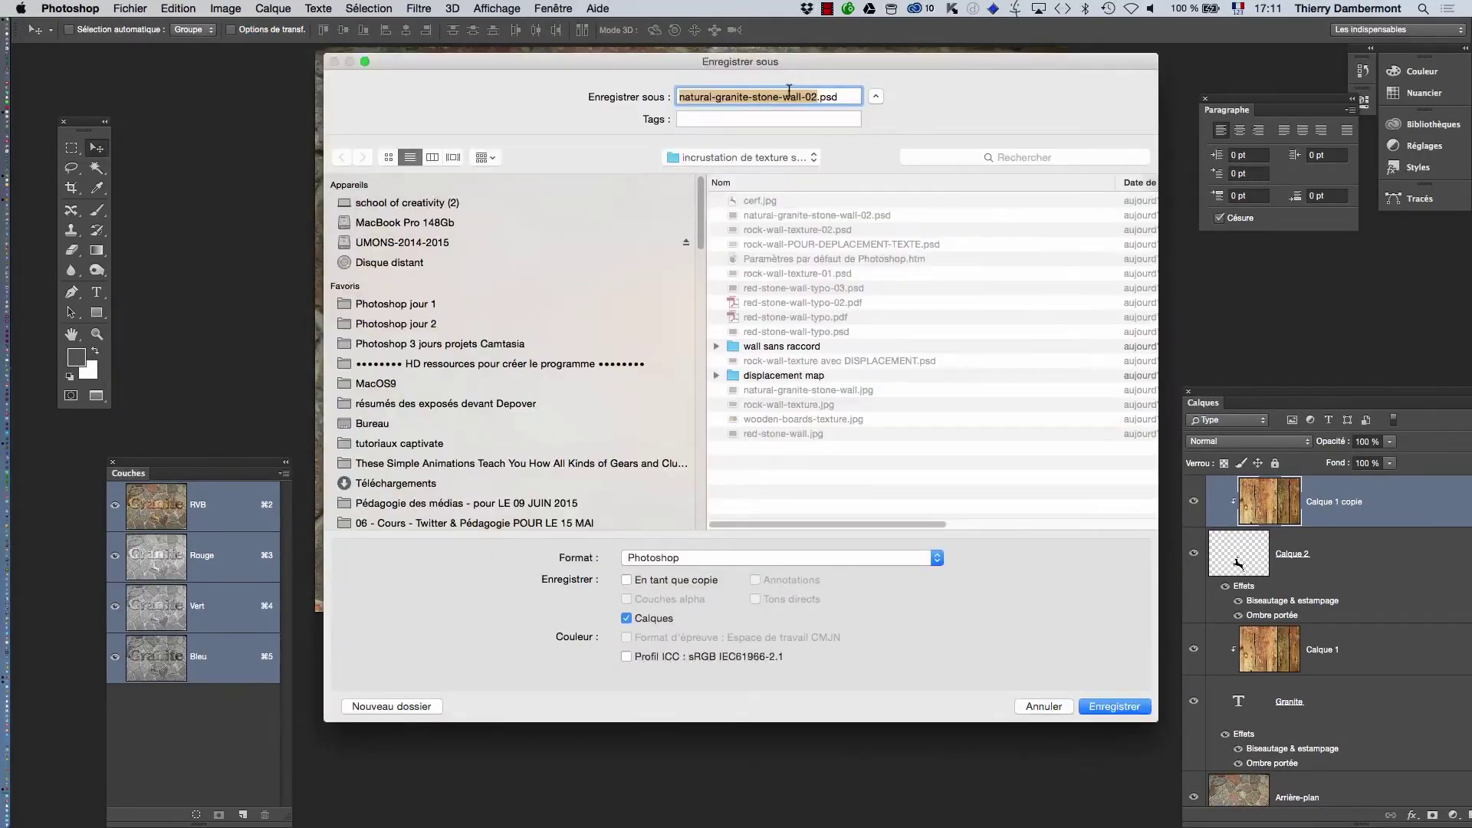
pyautogui.click(814, 98)
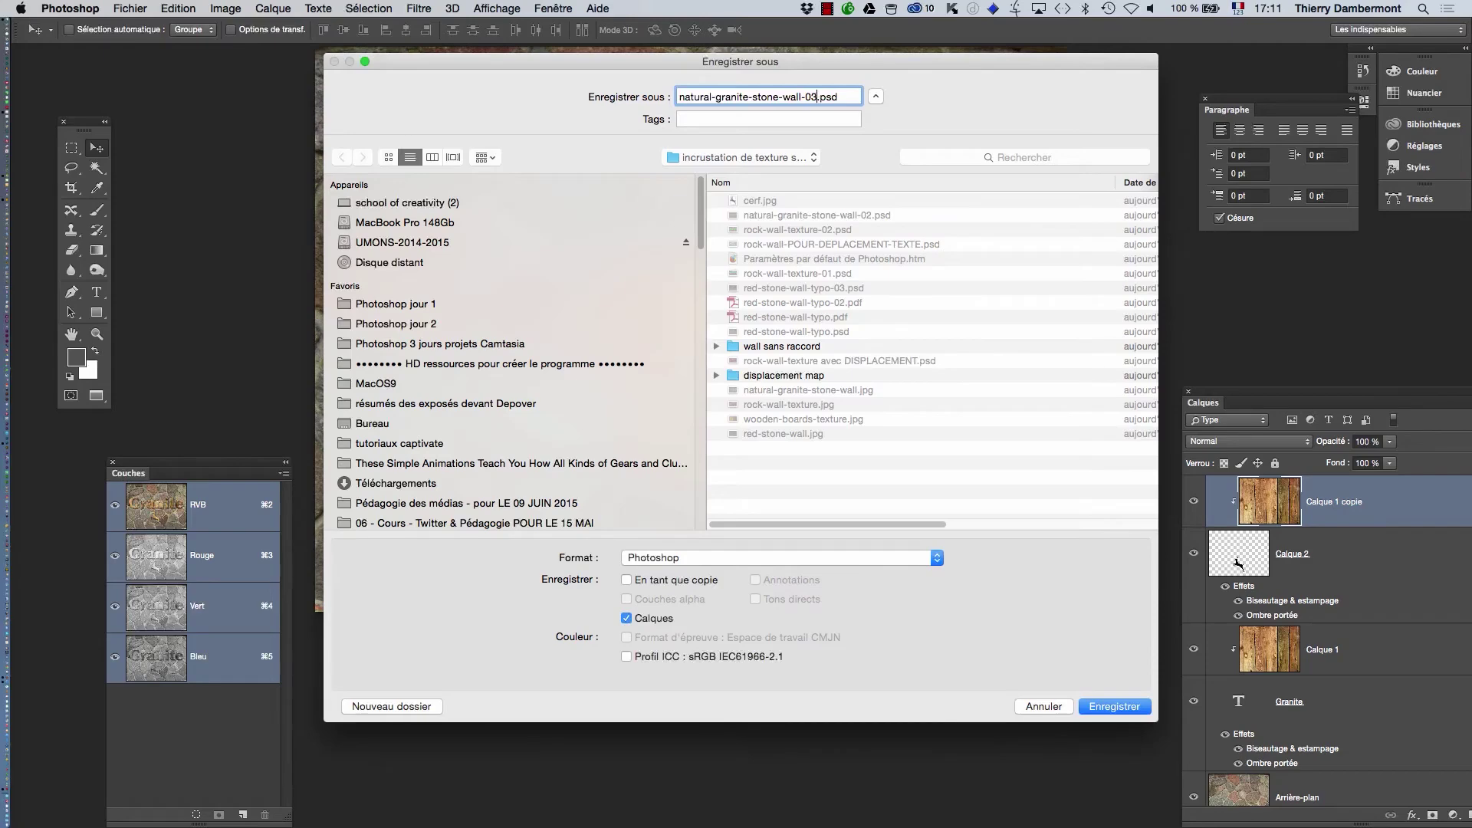
pyautogui.write('3')
pyautogui.press('Return')
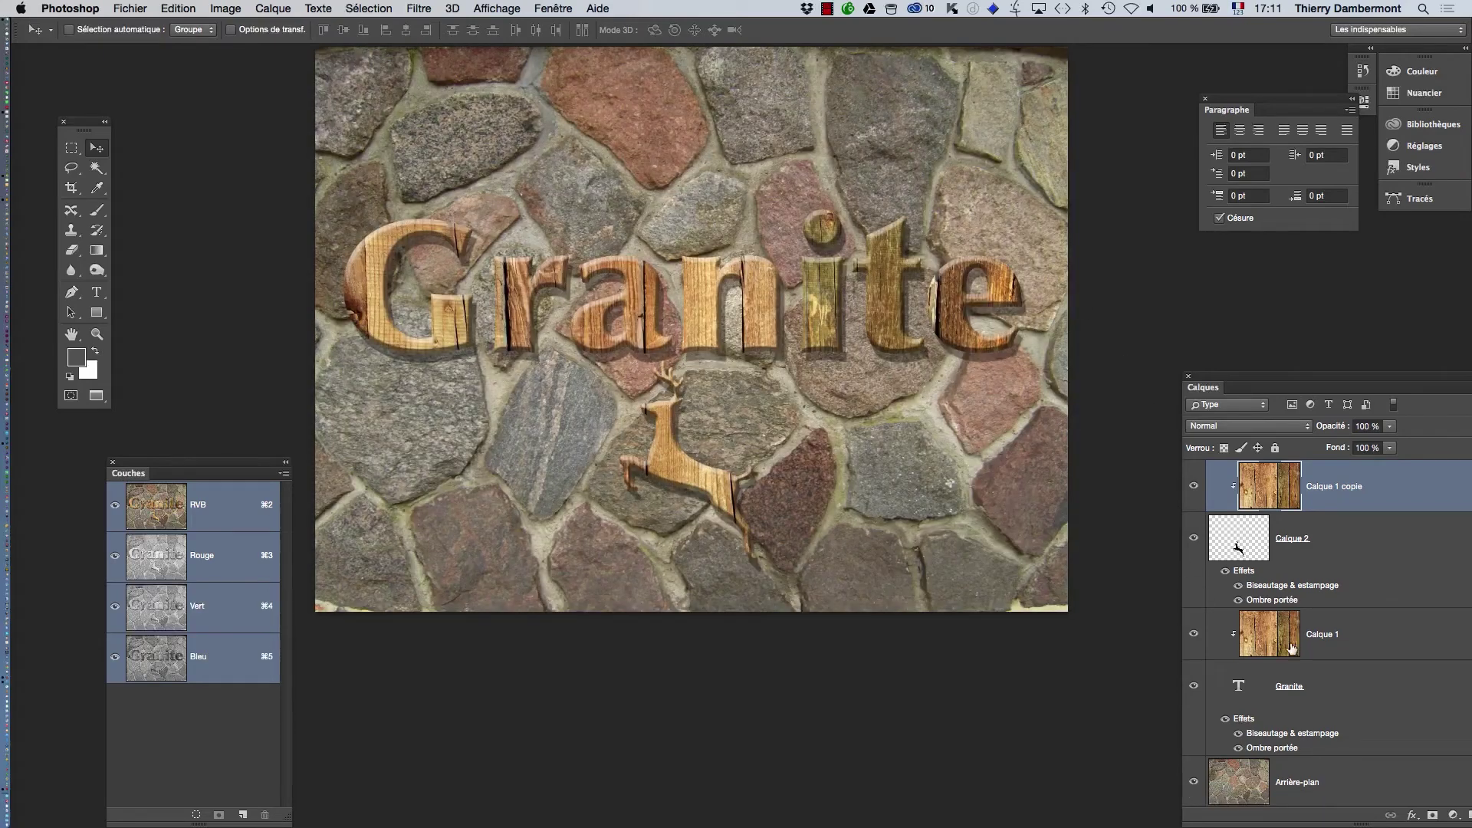
# Try merging the Granite text layer with its clipped wood layer Calque 1 into a single layer
pyautogui.moveTo(1236, 378); pyautogui.dragTo(1062, 198)
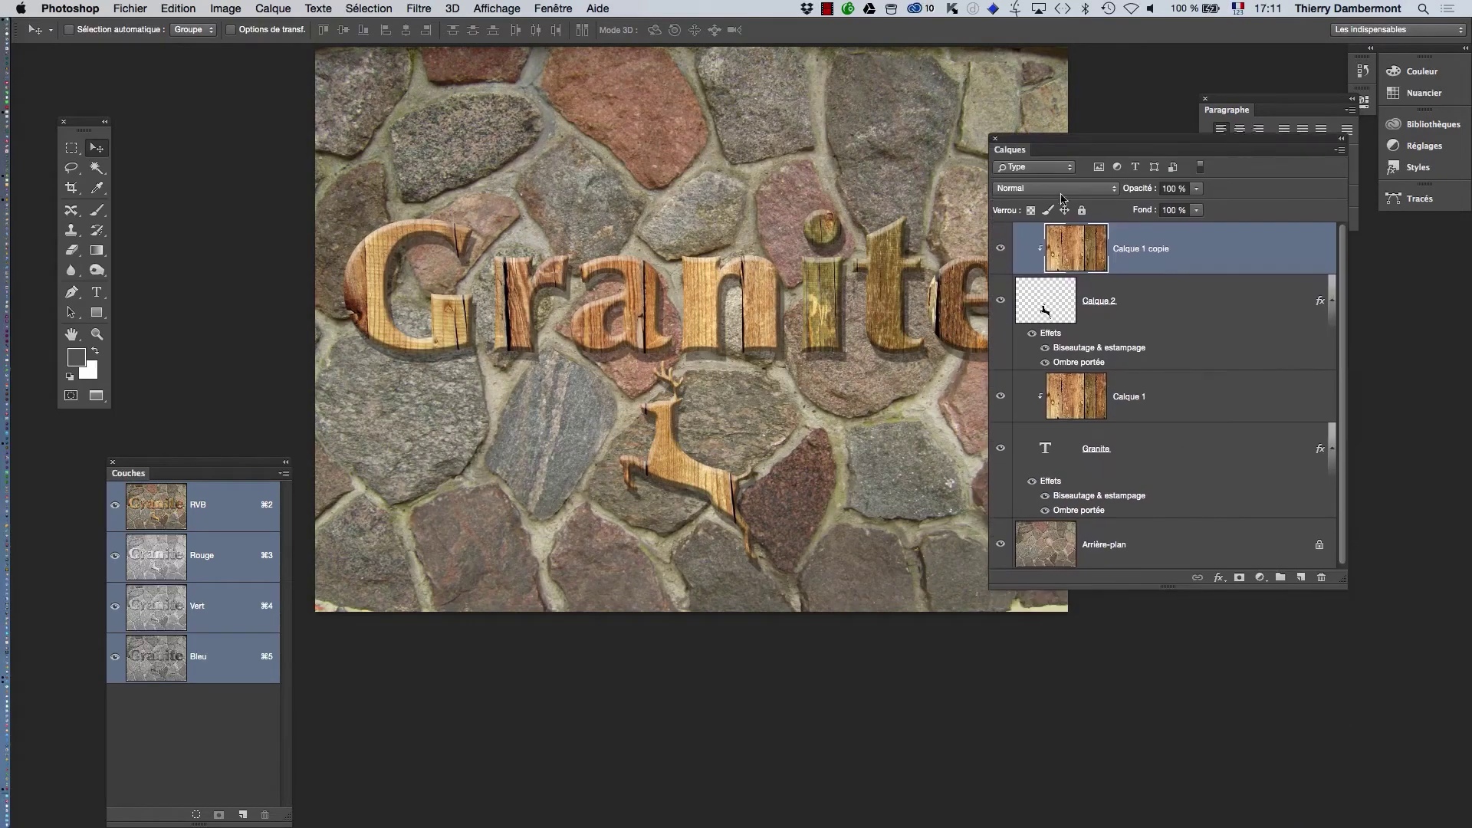
pyautogui.click(1164, 464)
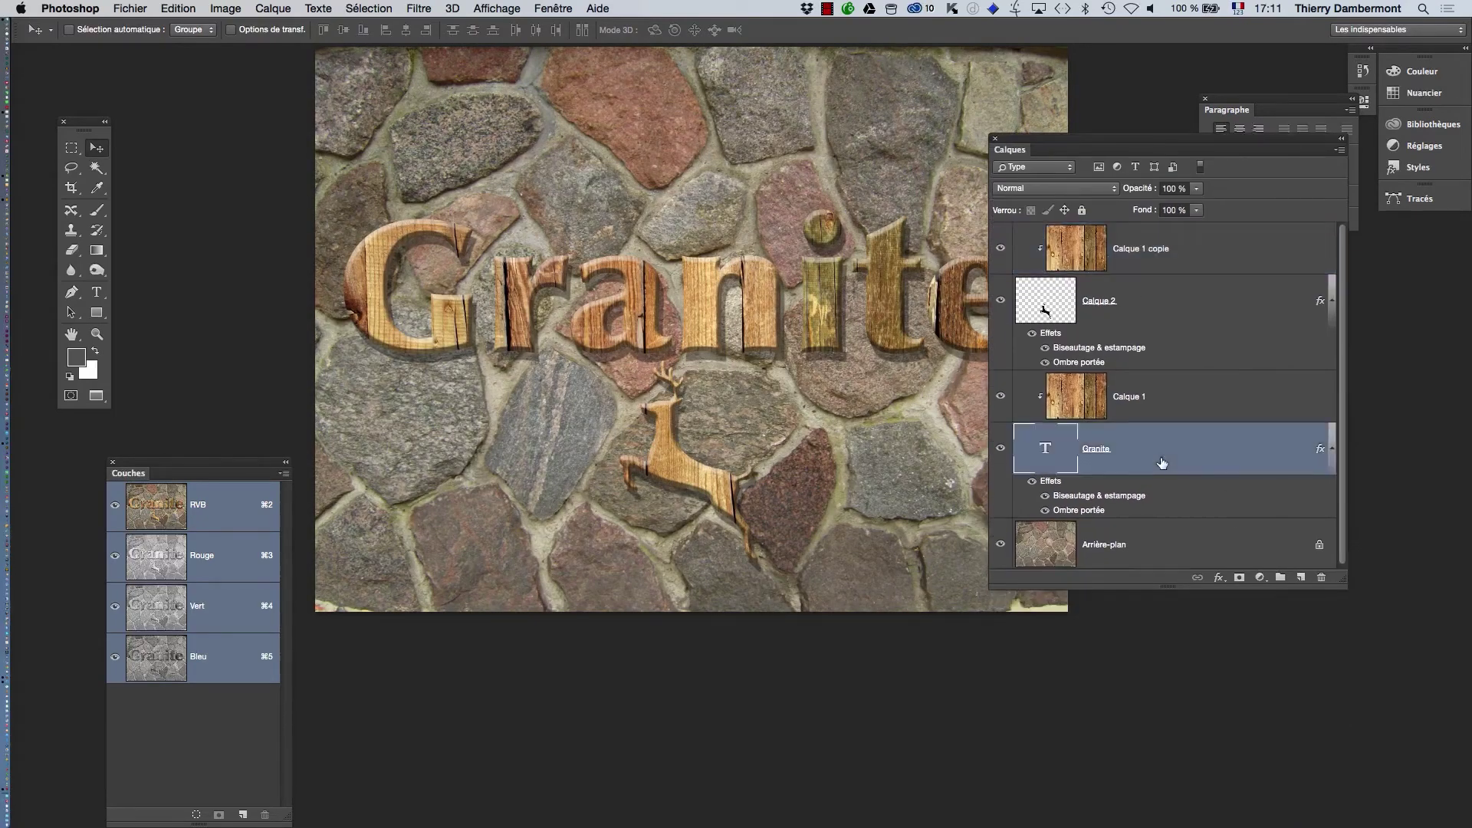
pyautogui.click(1175, 424)
pyautogui.keyDown('shift'); pyautogui.click(1190, 452); pyautogui.keyUp('shift')
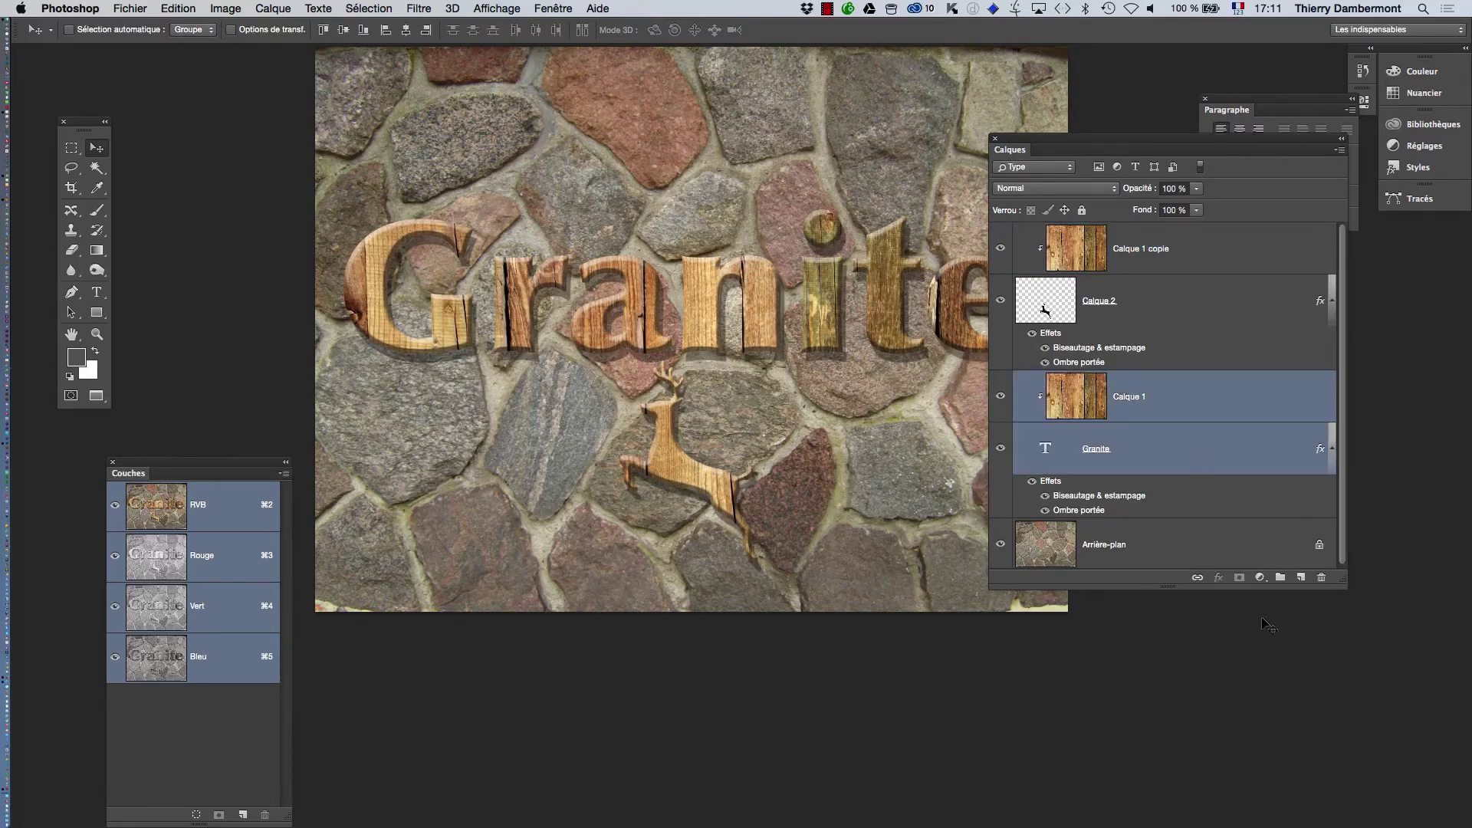
pyautogui.click(1196, 578)
pyautogui.press('super+e')
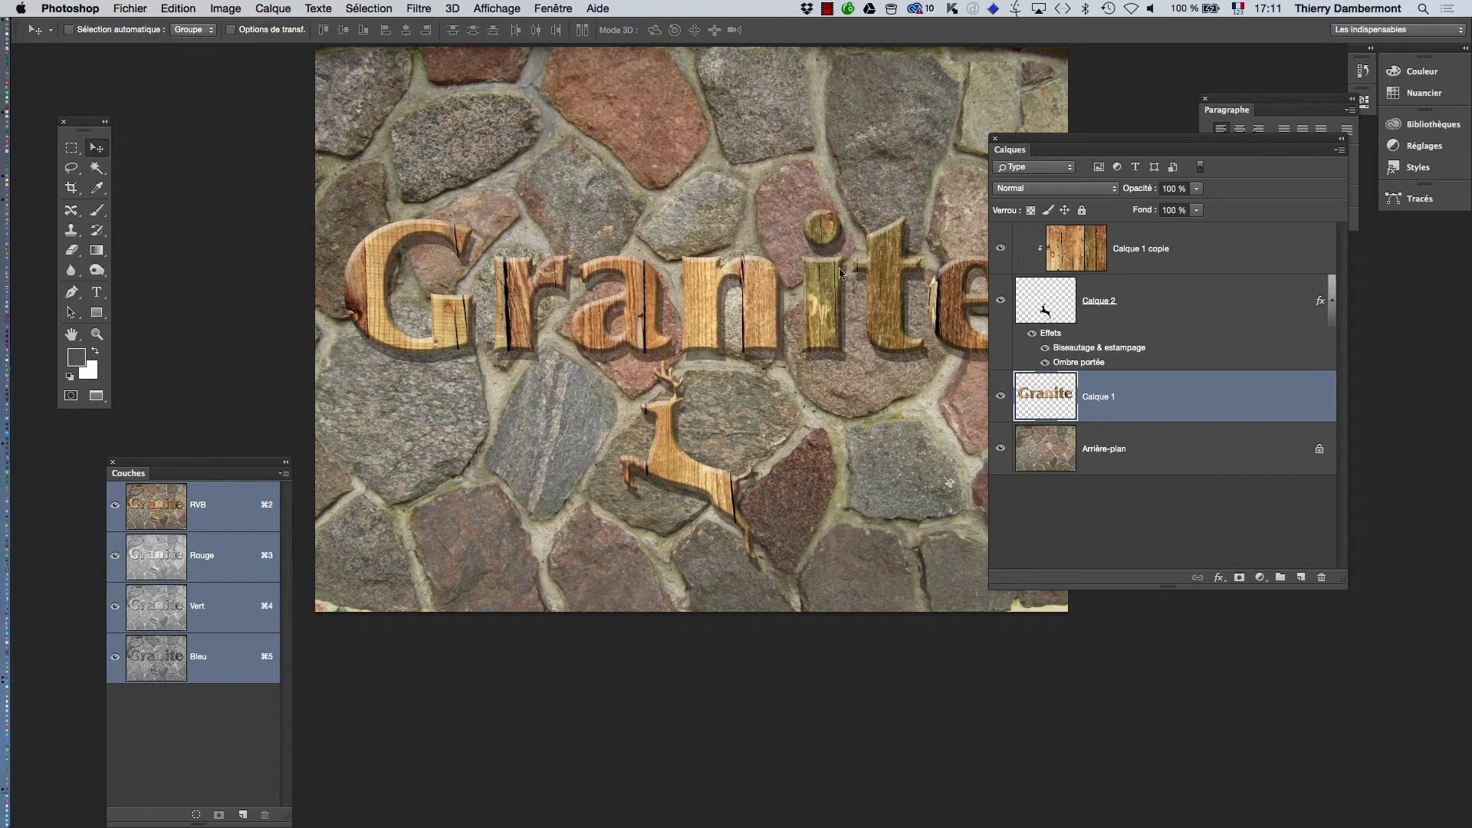
# Undo the merge of the Granite text and wood layers
pyautogui.press('super')
pyautogui.press('super+z')
pyautogui.press('super+alt+z')
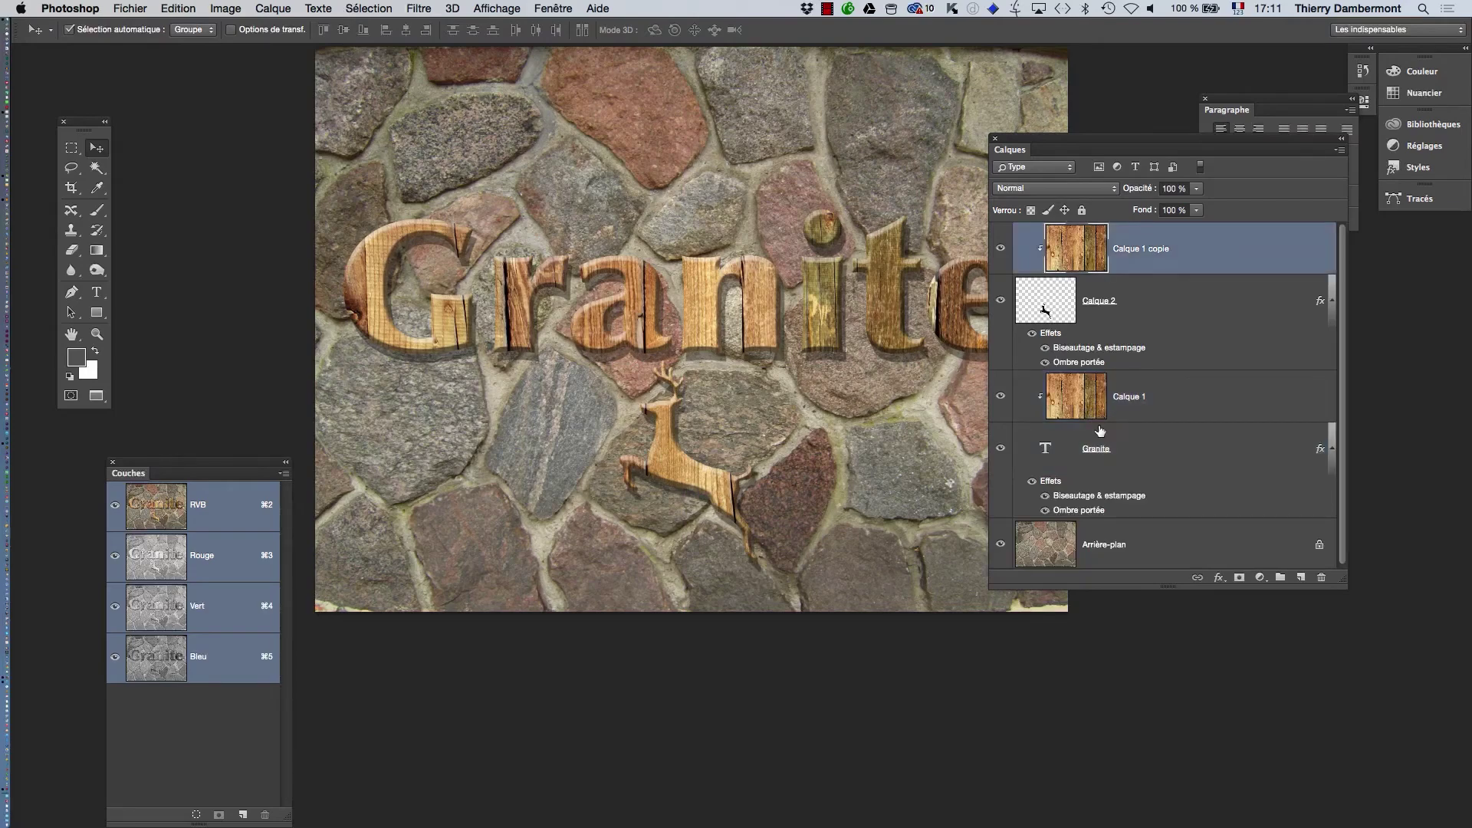
# Move the Layers panel clear of the lettering and examine the wood-textured deer up close
pyautogui.click(1172, 415)
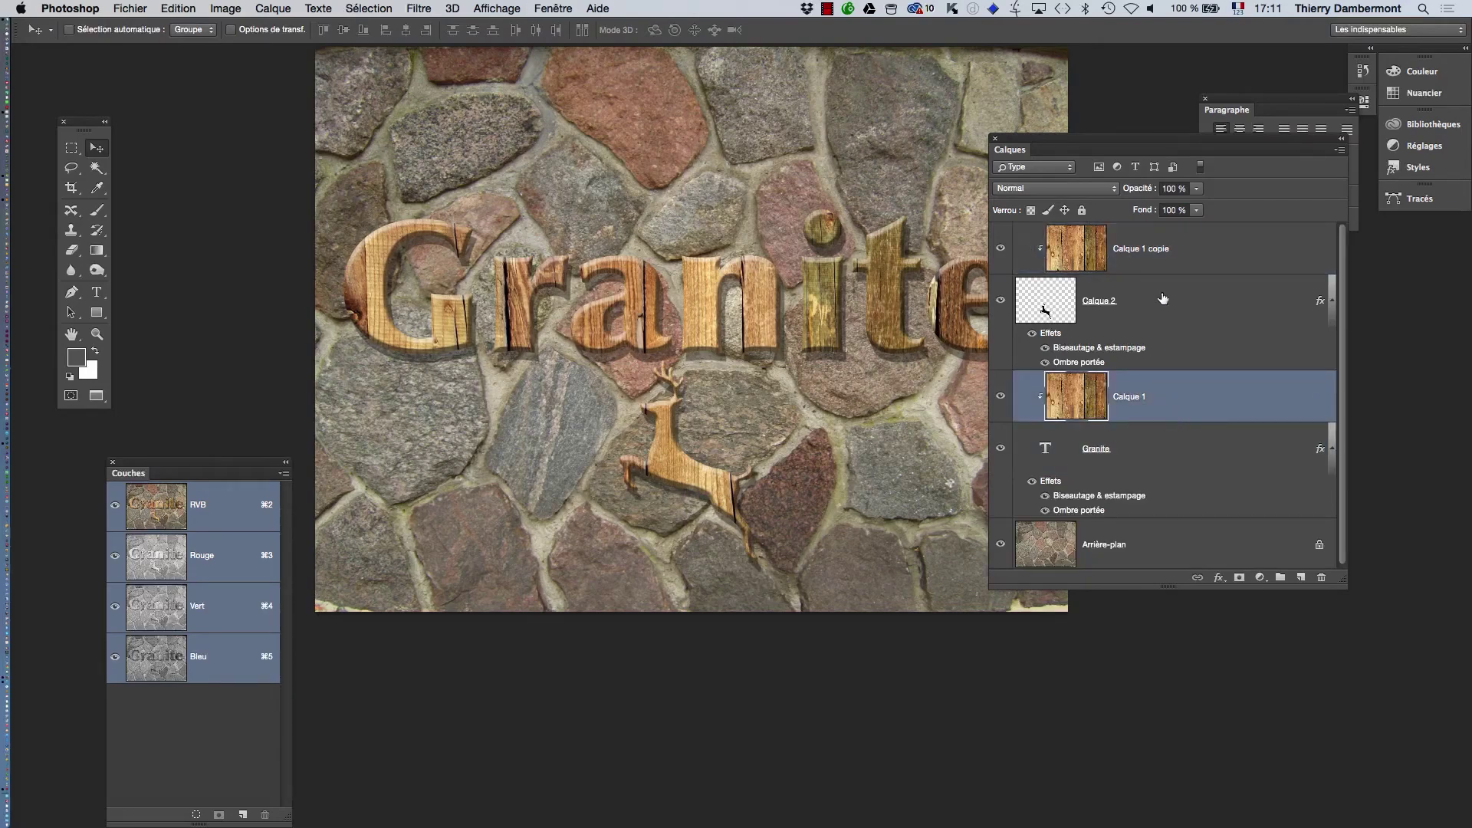
pyautogui.click(1169, 264)
pyautogui.moveTo(1069, 149); pyautogui.dragTo(1171, 248)
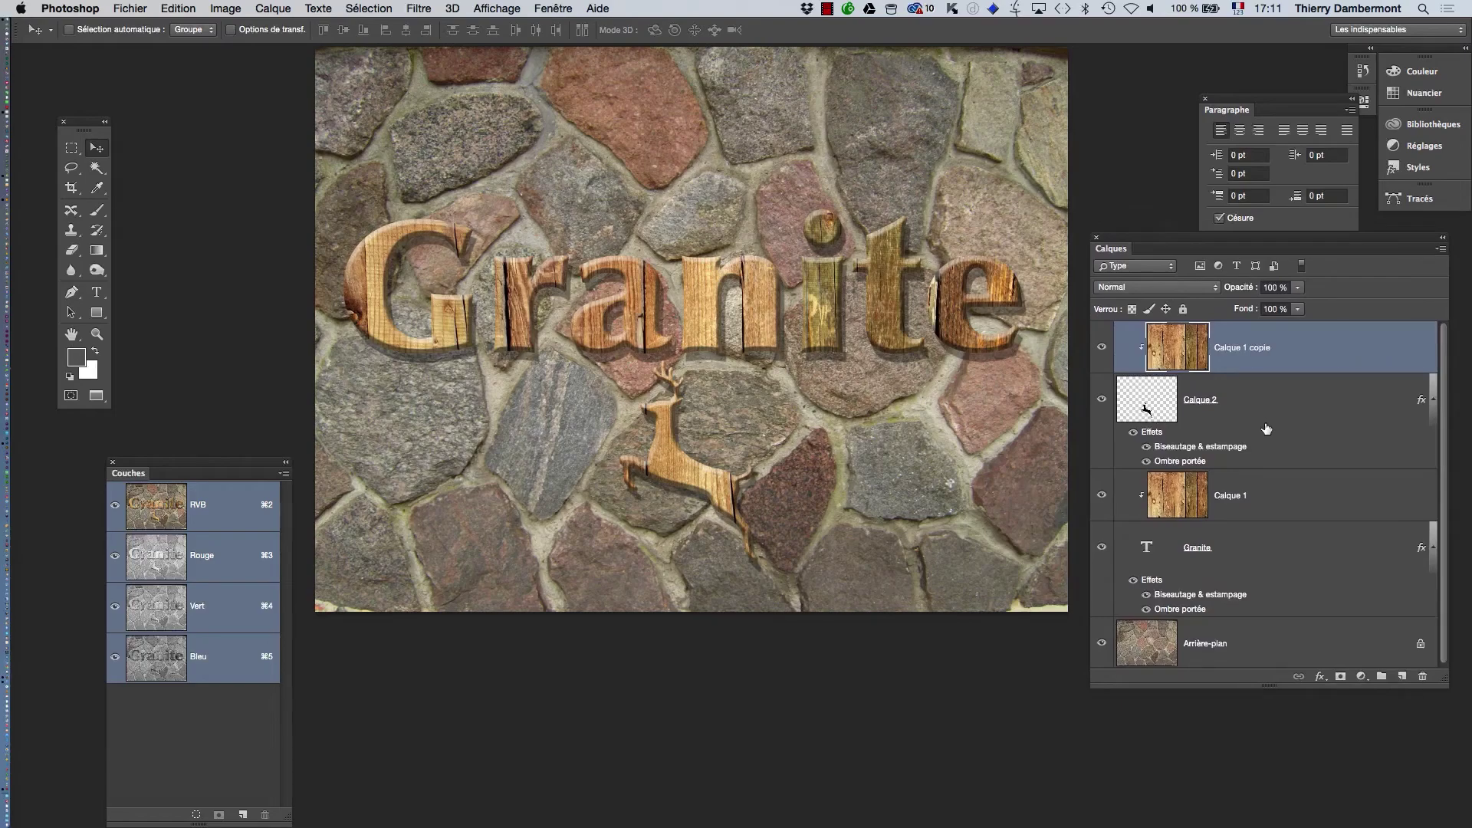
pyautogui.moveTo(1185, 245); pyautogui.dragTo(1174, 220)
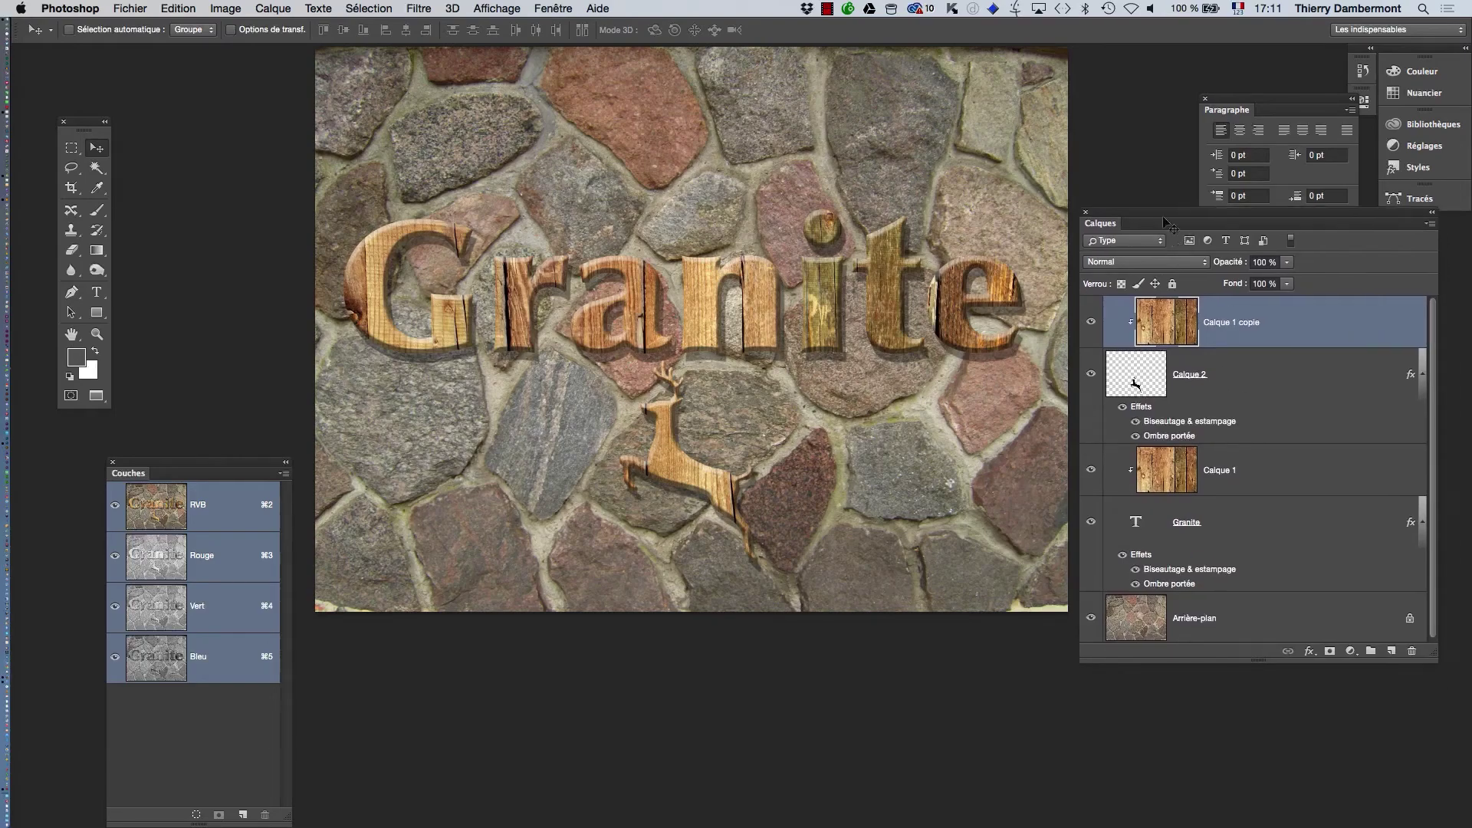
pyautogui.keyDown('super'); pyautogui.click(704, 472); pyautogui.keyUp('super')
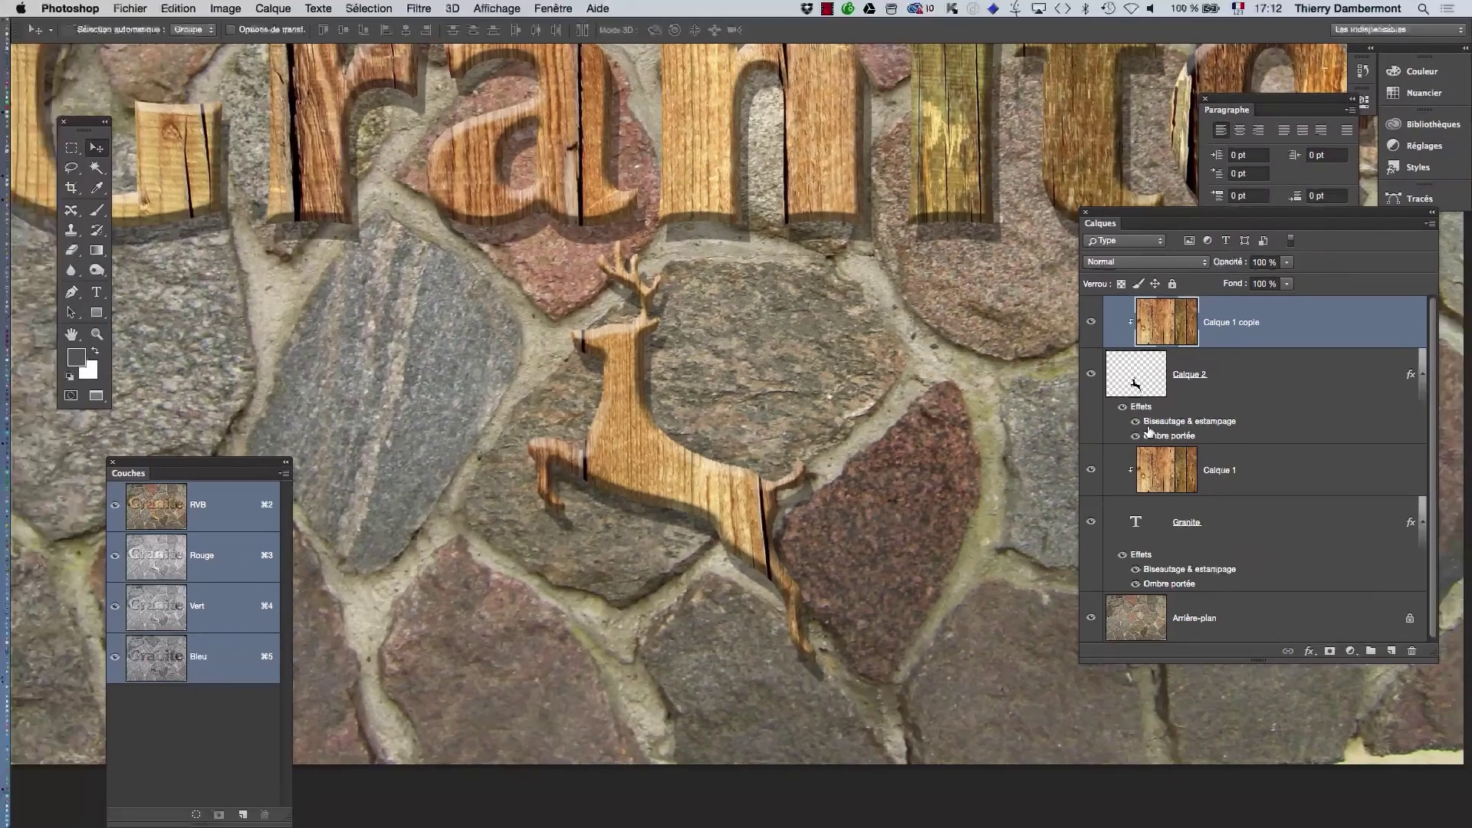
pyautogui.keyDown('alt'); pyautogui.keyDown('super'); pyautogui.click(769, 443); pyautogui.keyUp('super'); pyautogui.keyUp('alt')
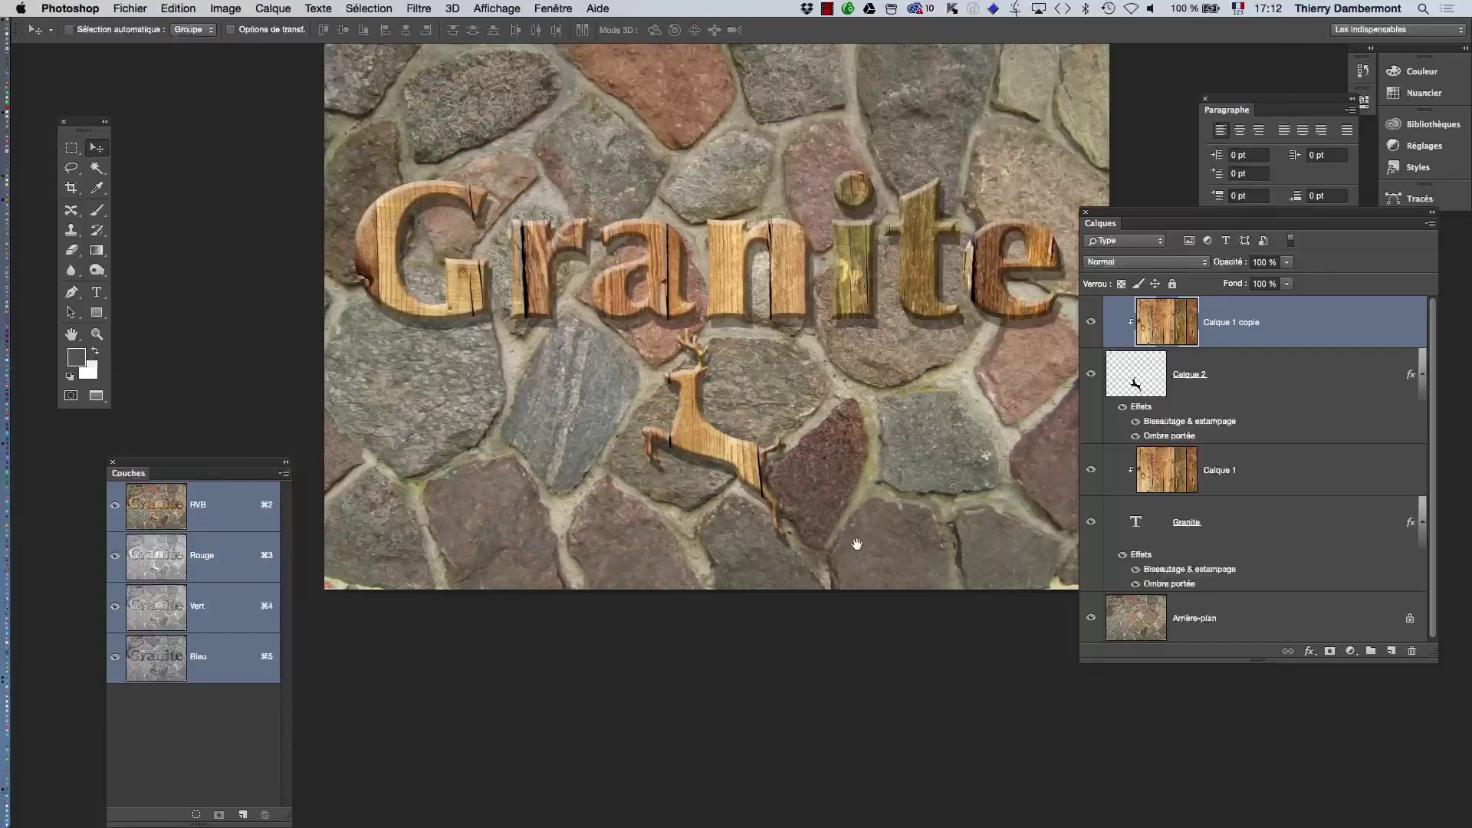
pyautogui.moveTo(856, 544); pyautogui.dragTo(805, 543)
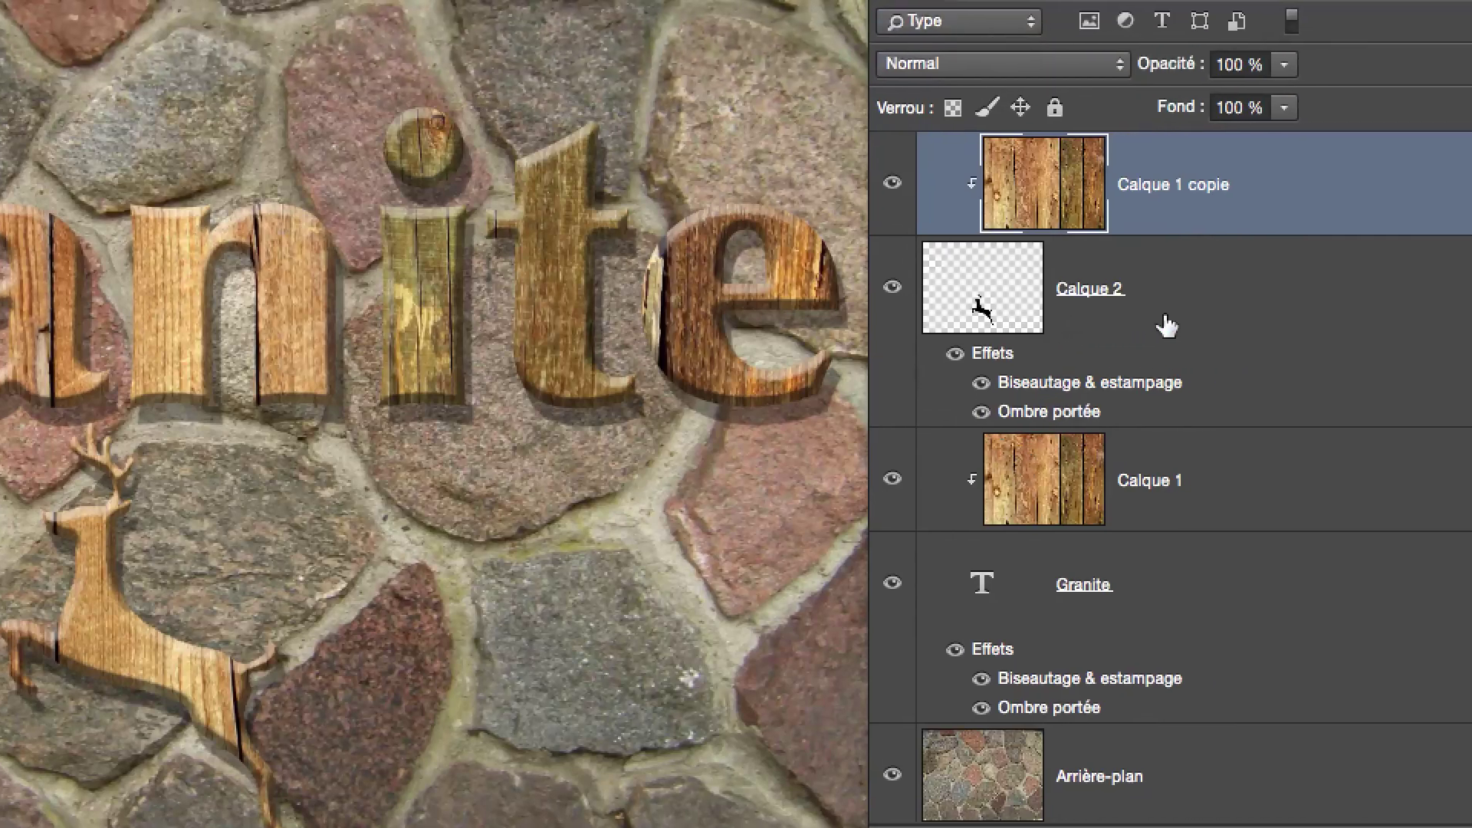
# Group the deer layer Calque 2 with its clipped wood texture in a new group from layers, accepting the default settings
pyautogui.click(1251, 278)
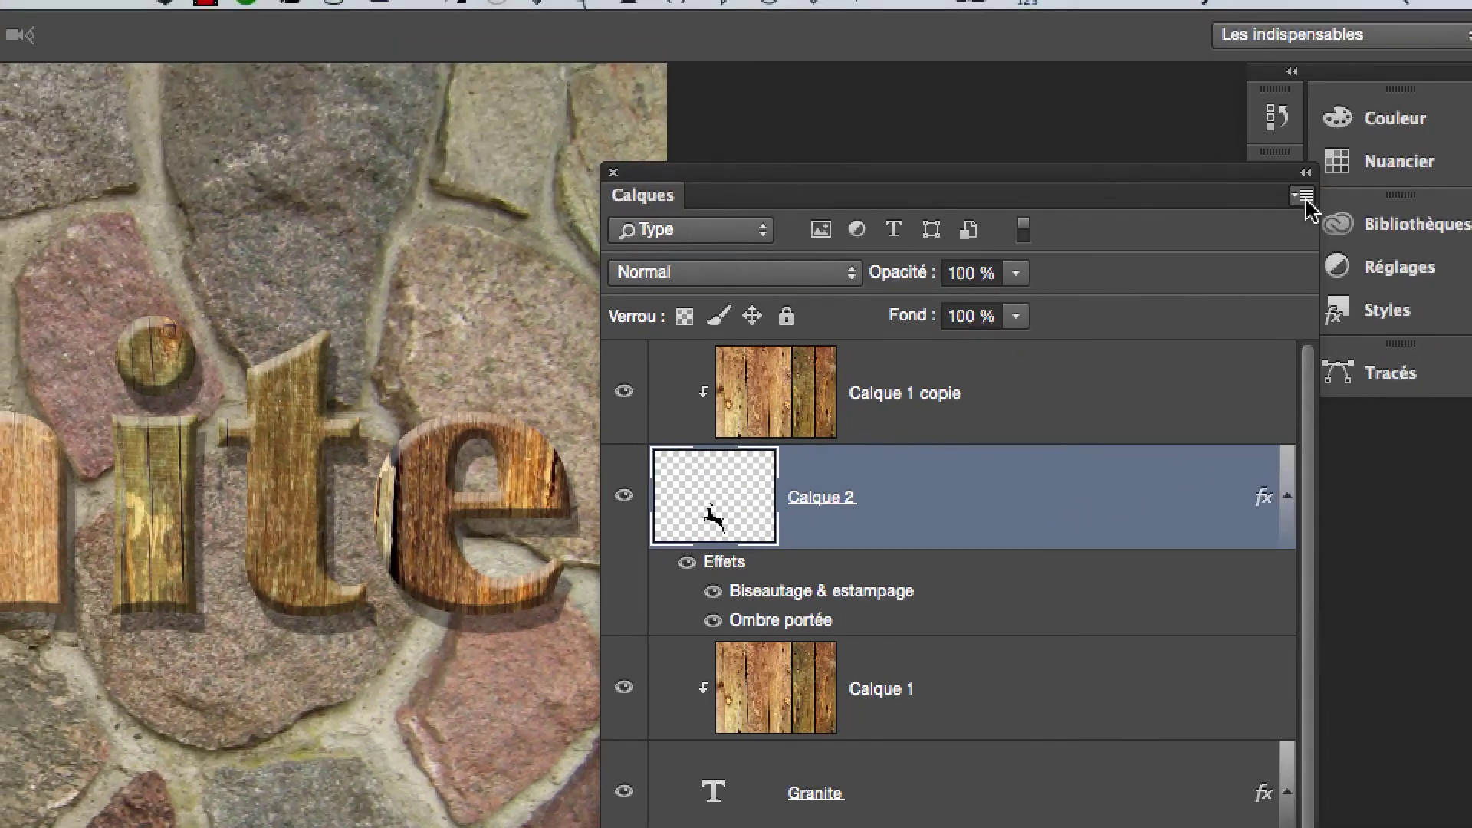
pyautogui.click(1305, 188)
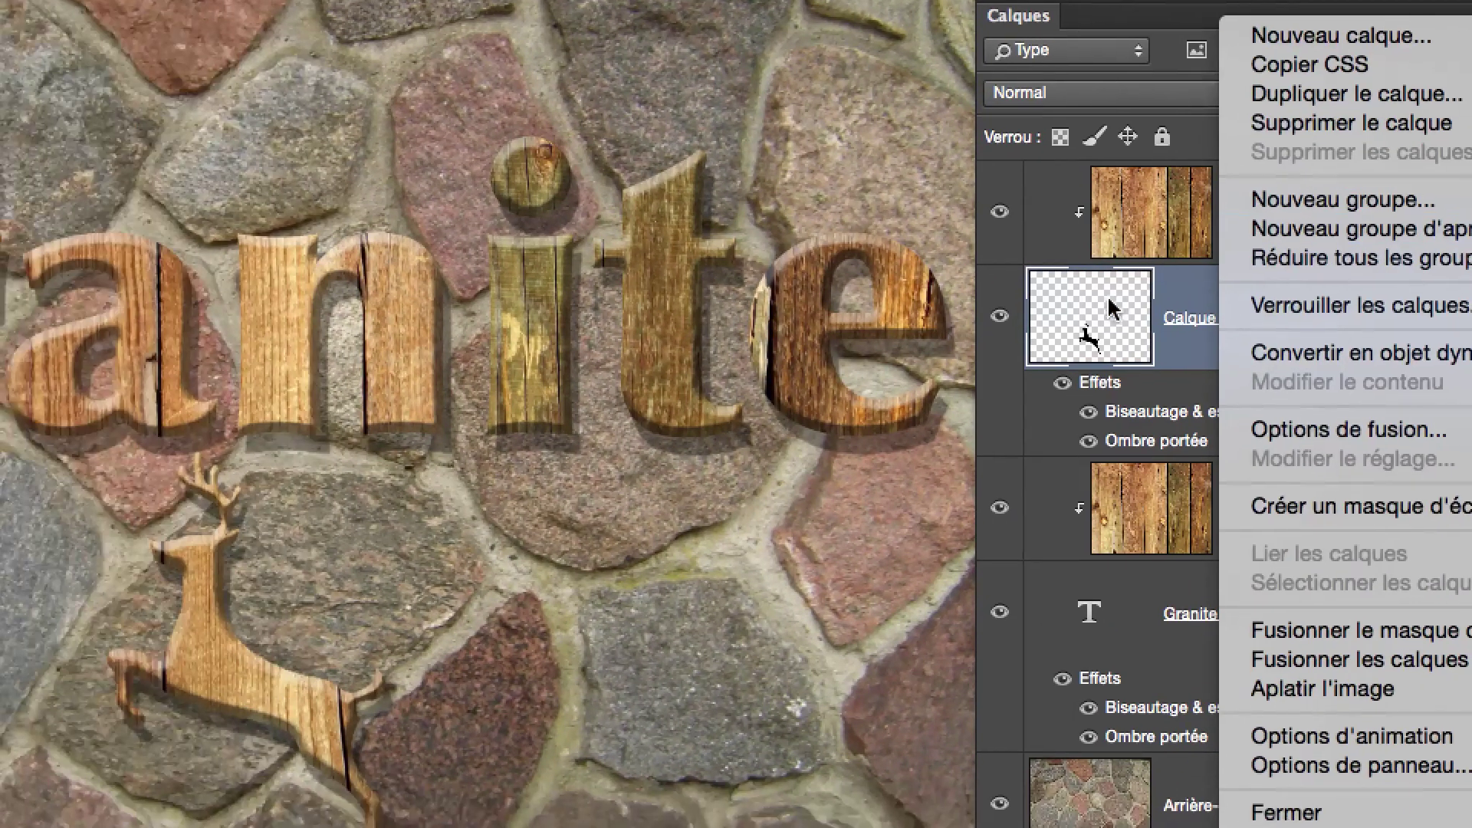
pyautogui.press('Escape')
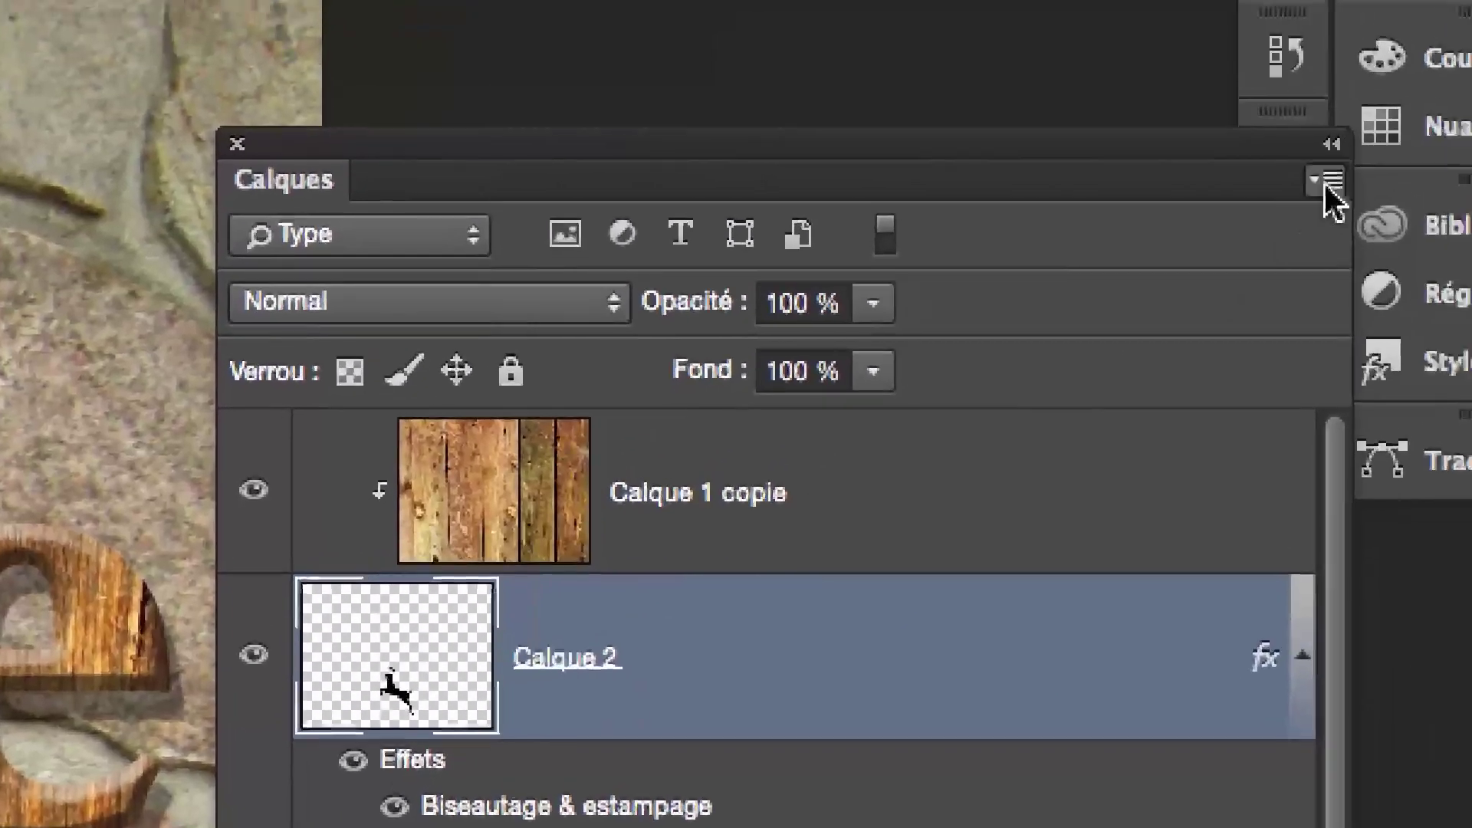
pyautogui.click(1330, 182)
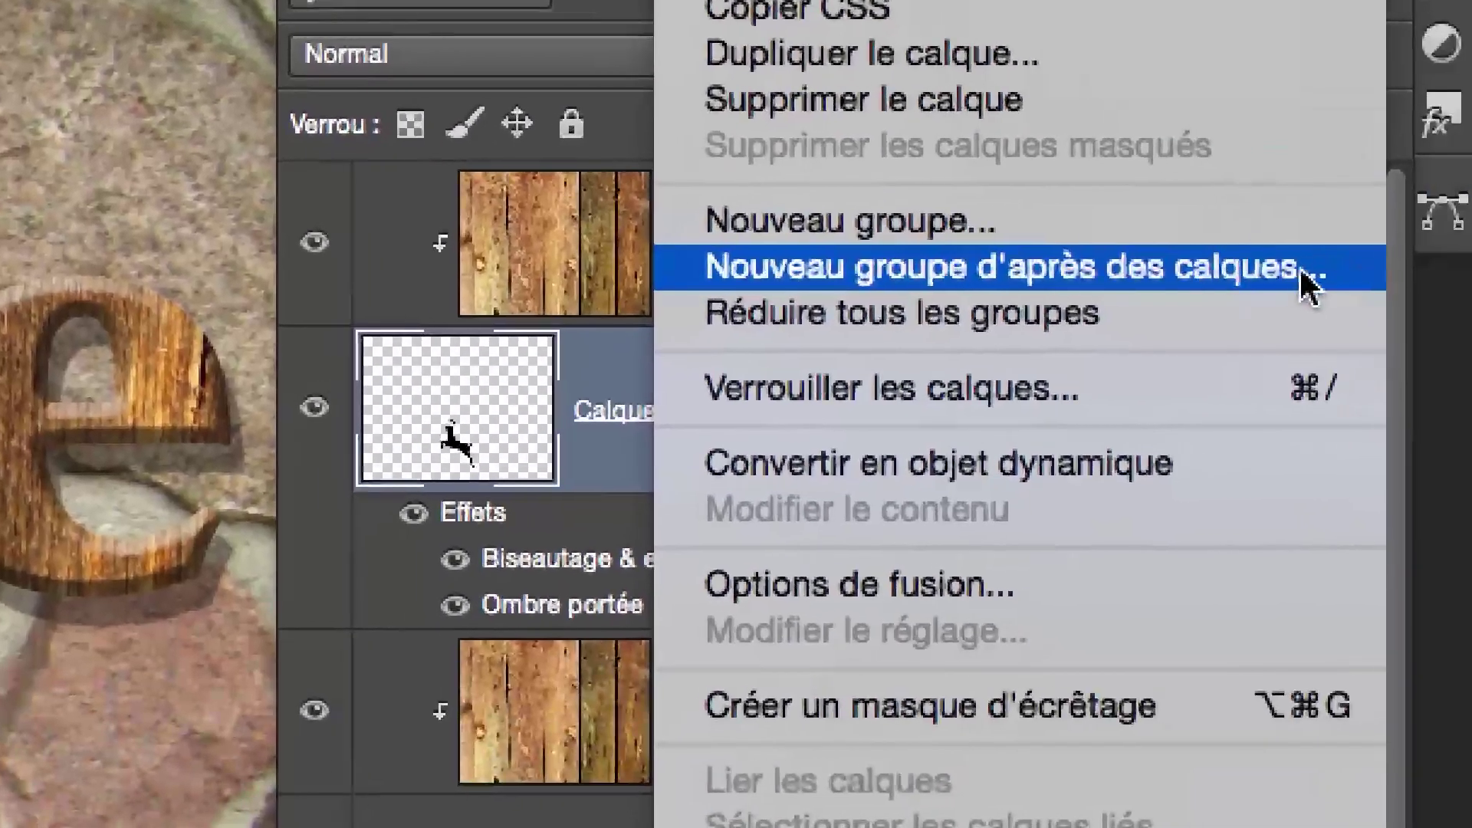
pyautogui.click(1306, 284)
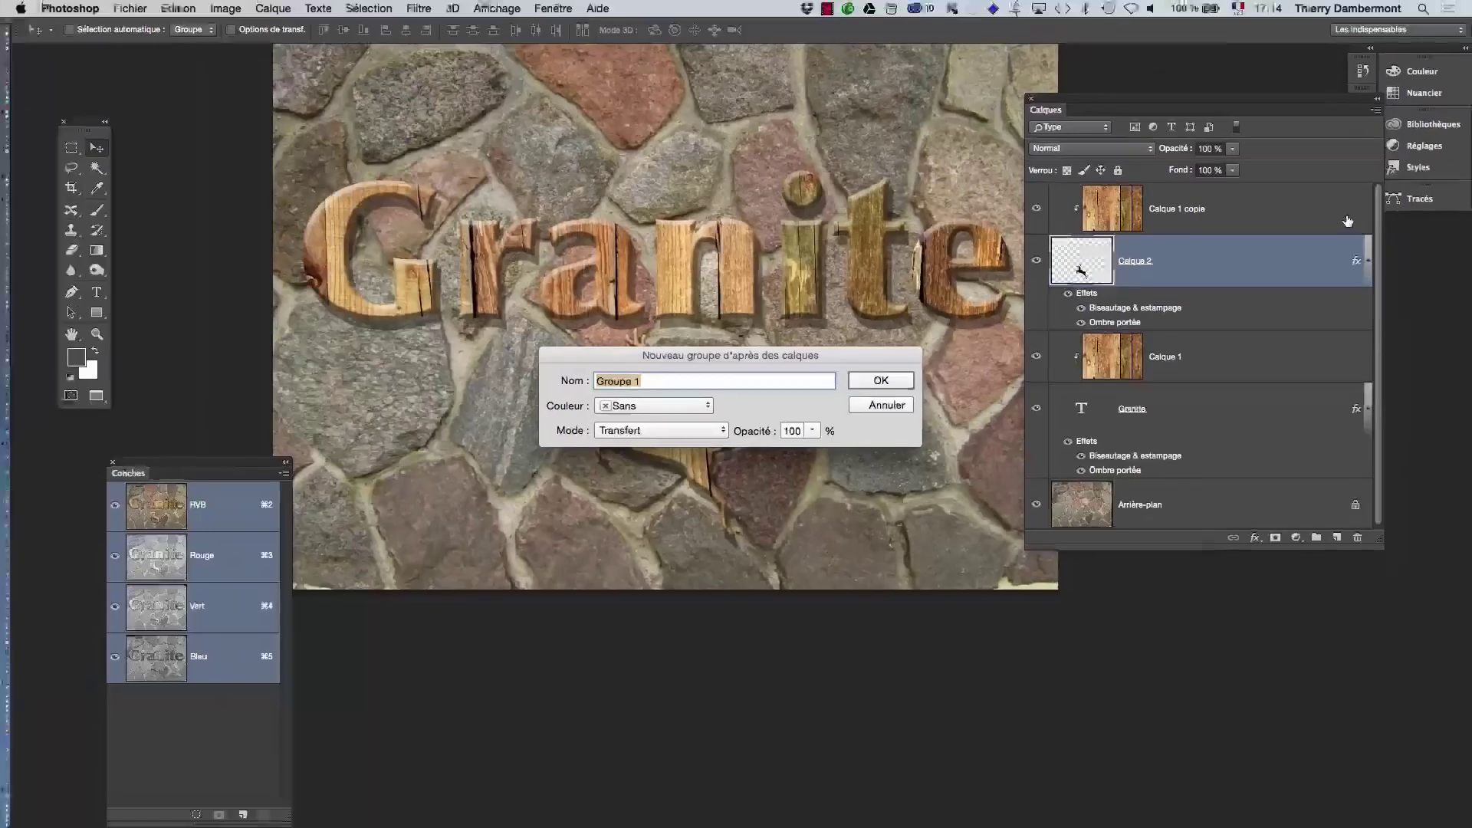
pyautogui.click(902, 384)
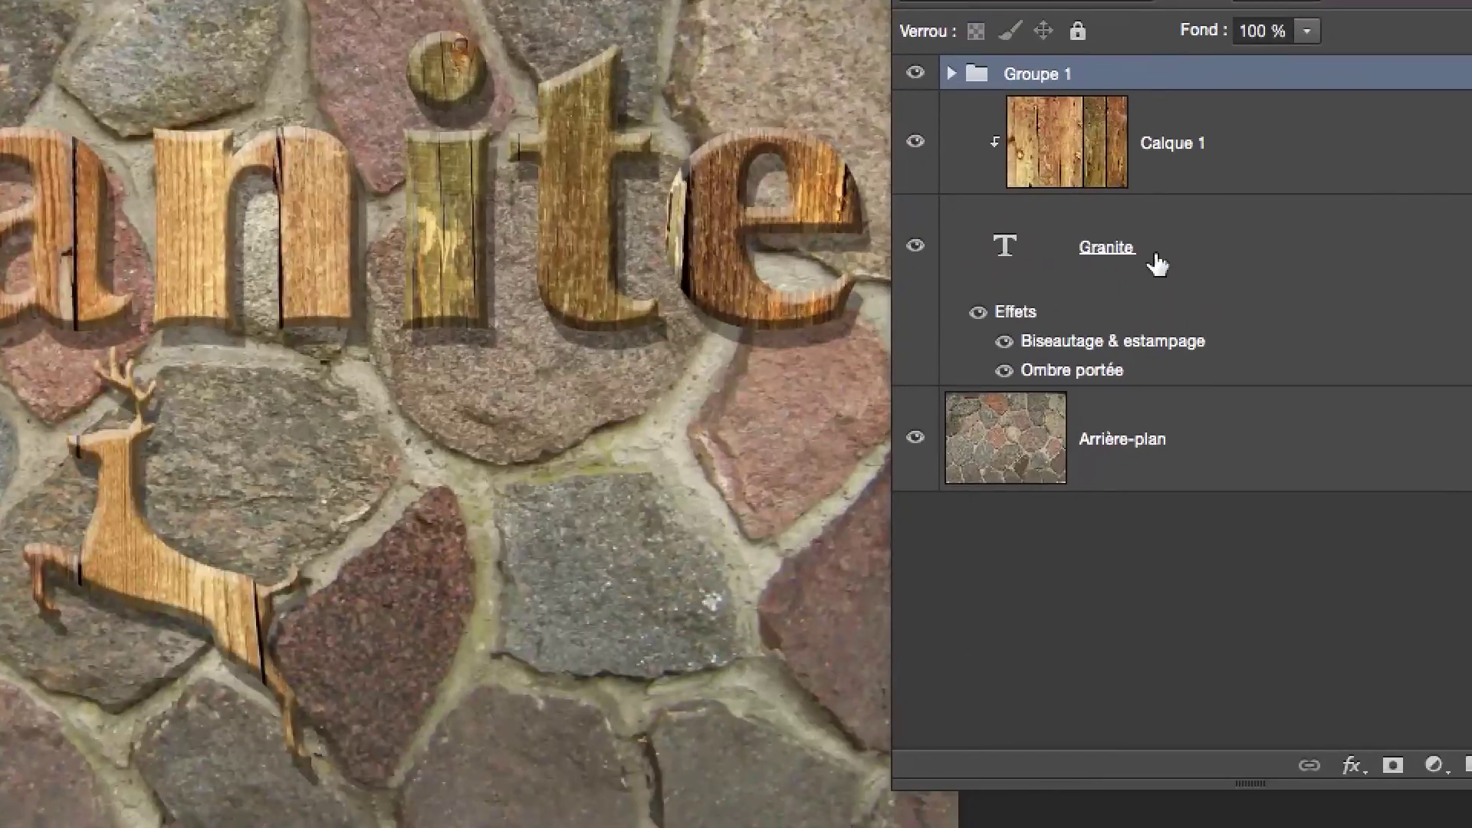
# Group the Granite text layer with its clipped wood layer Calque 1 in a new group from layers, accepting the default settings
pyautogui.click(1225, 373)
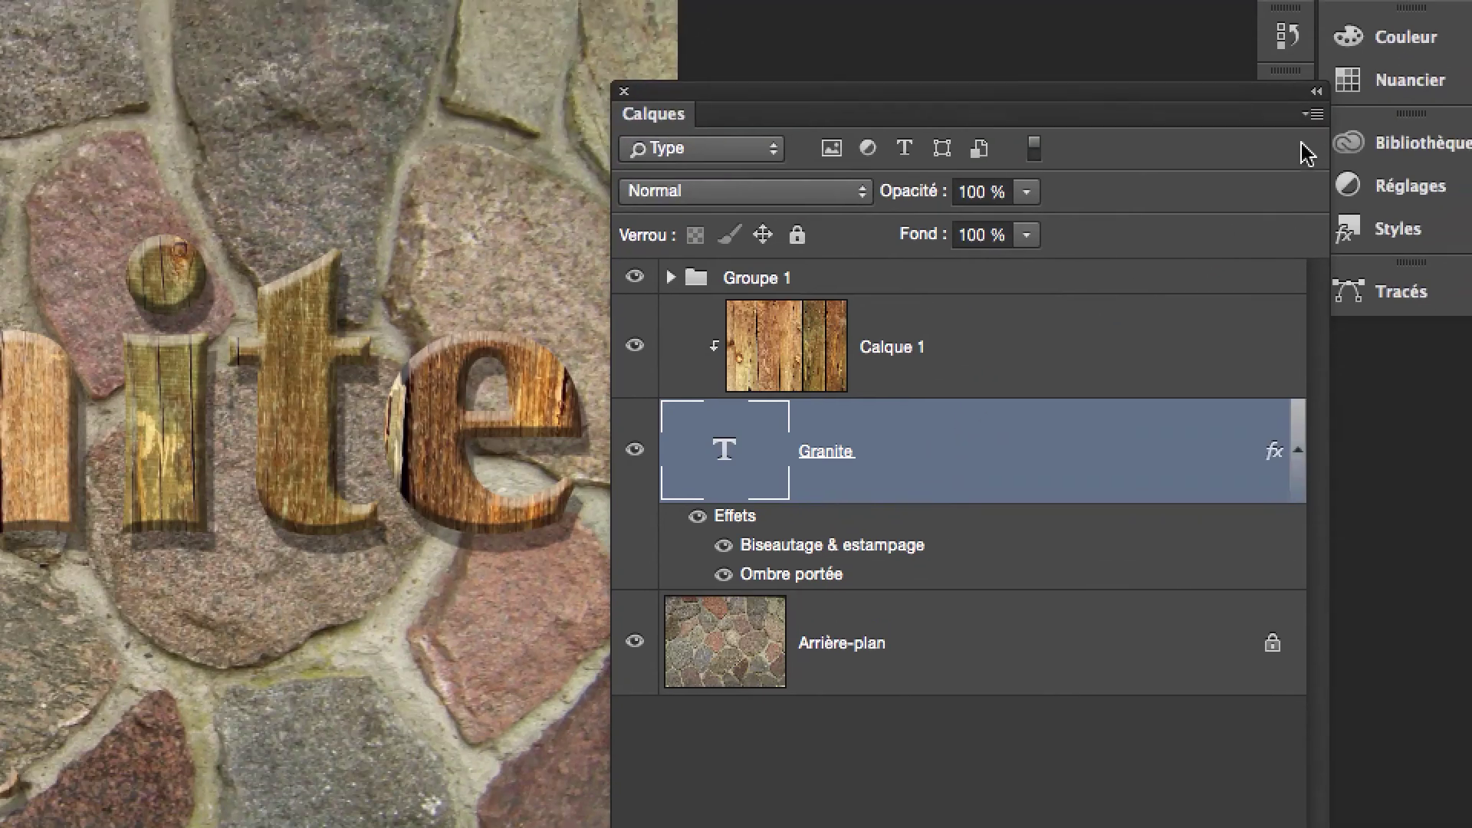
pyautogui.click(1303, 148)
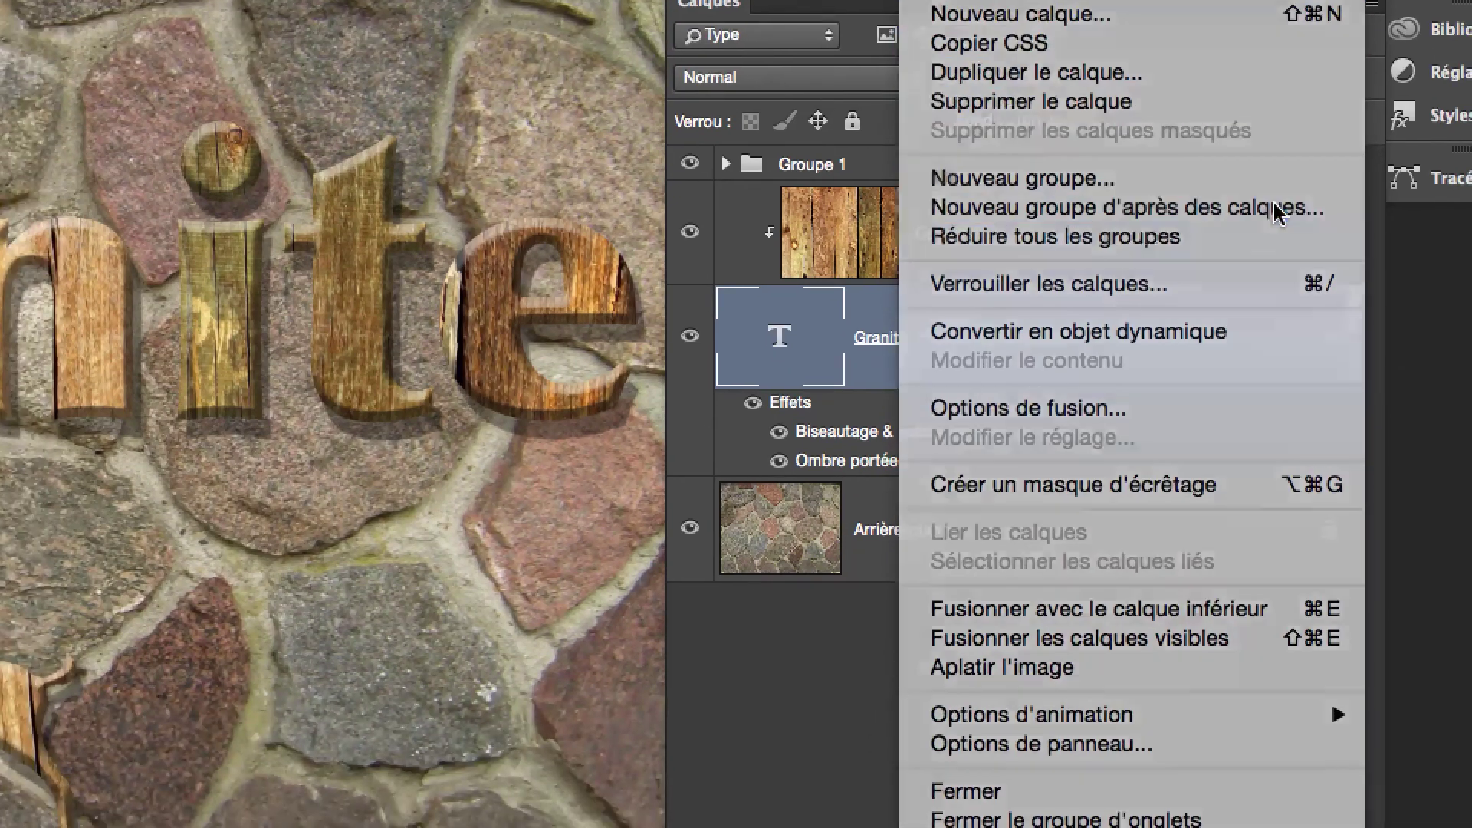
pyautogui.click(1276, 278)
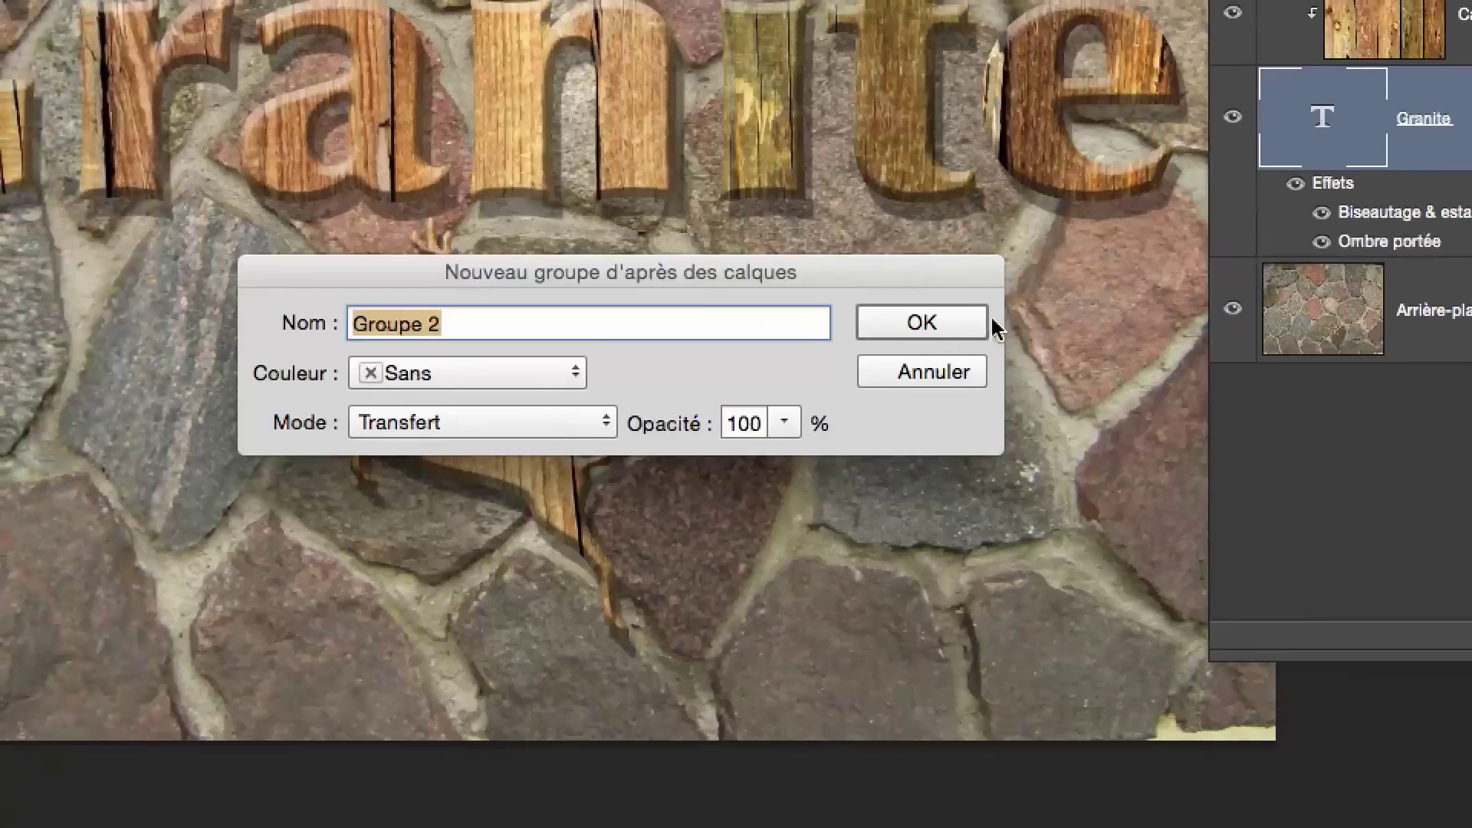
pyautogui.click(983, 323)
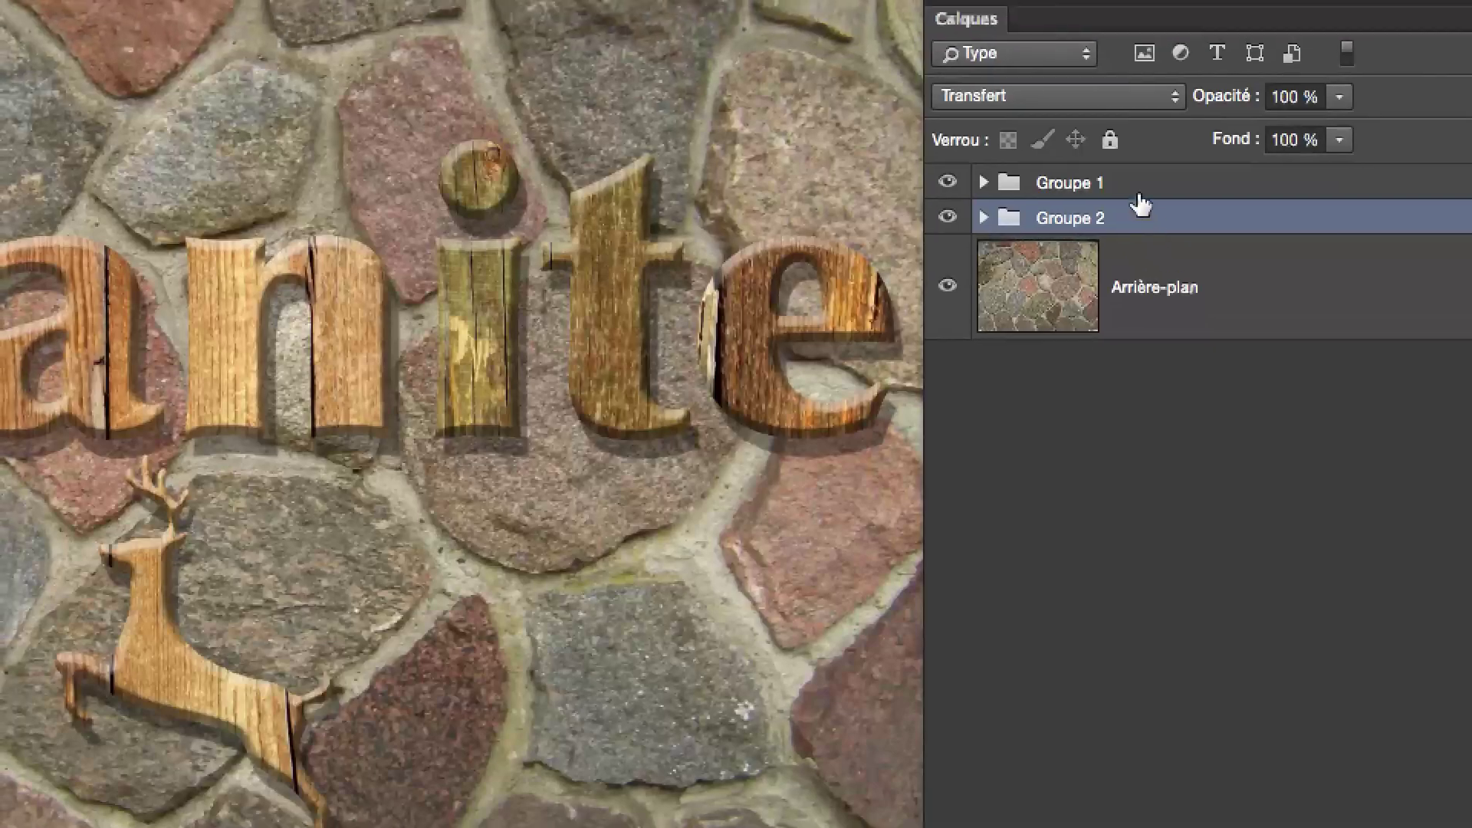
# Select Groupe 1 and Groupe 2 in turn, and hide and show Groupe 2 to check which element it contains
pyautogui.click(1138, 201)
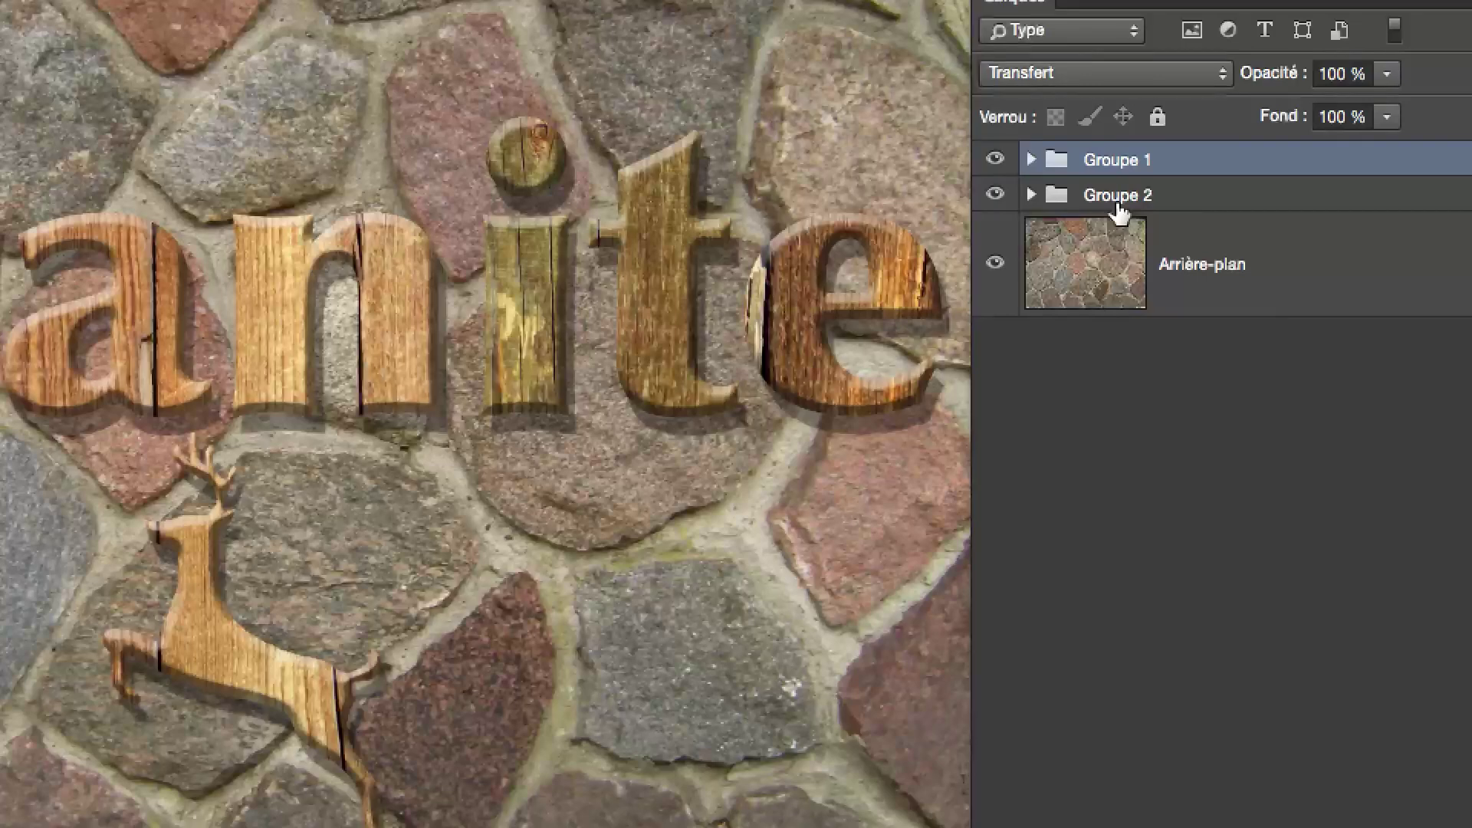
pyautogui.click(1115, 201)
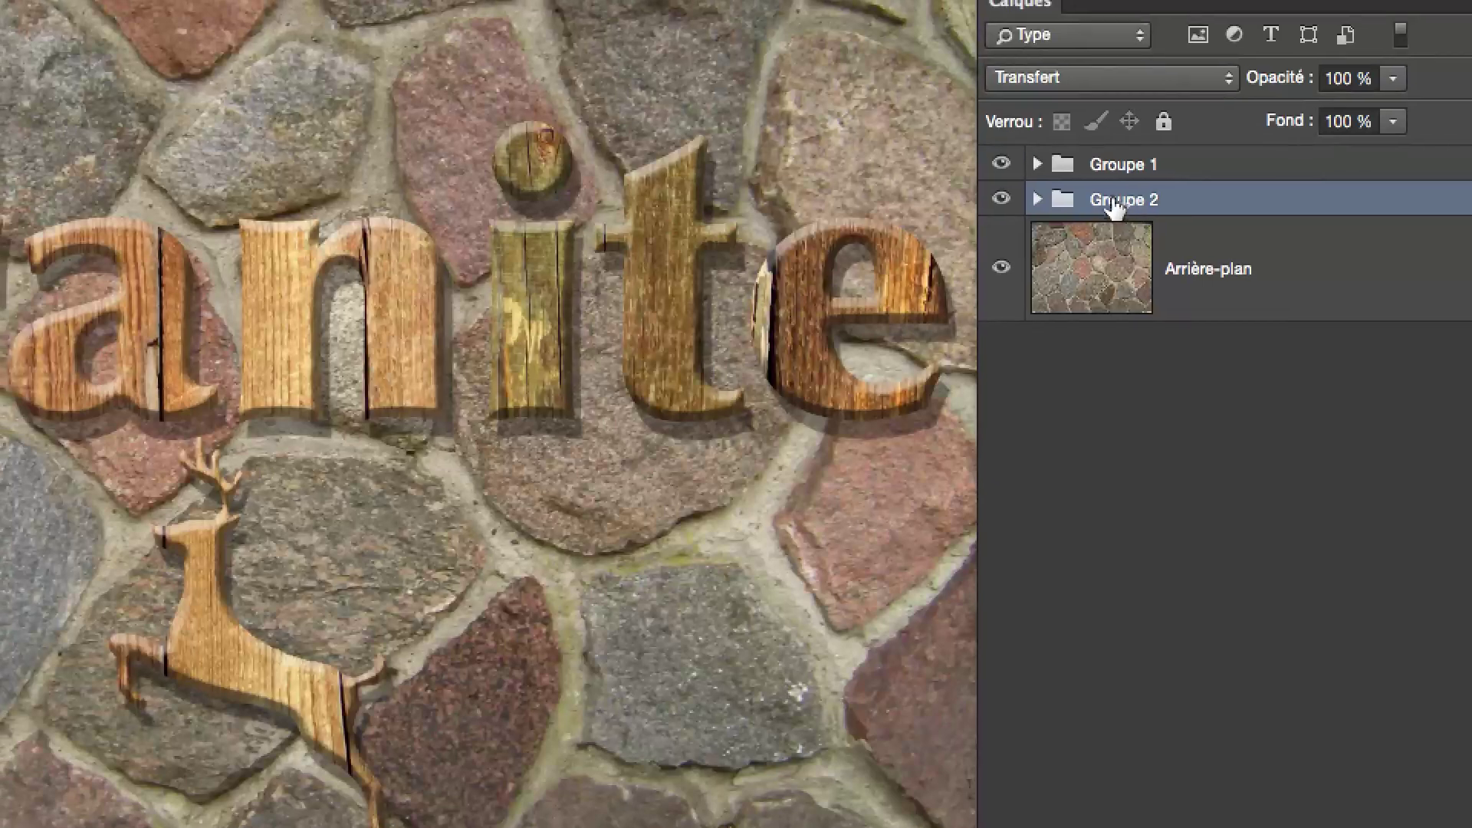
pyautogui.click(1115, 164)
pyautogui.click(1107, 201)
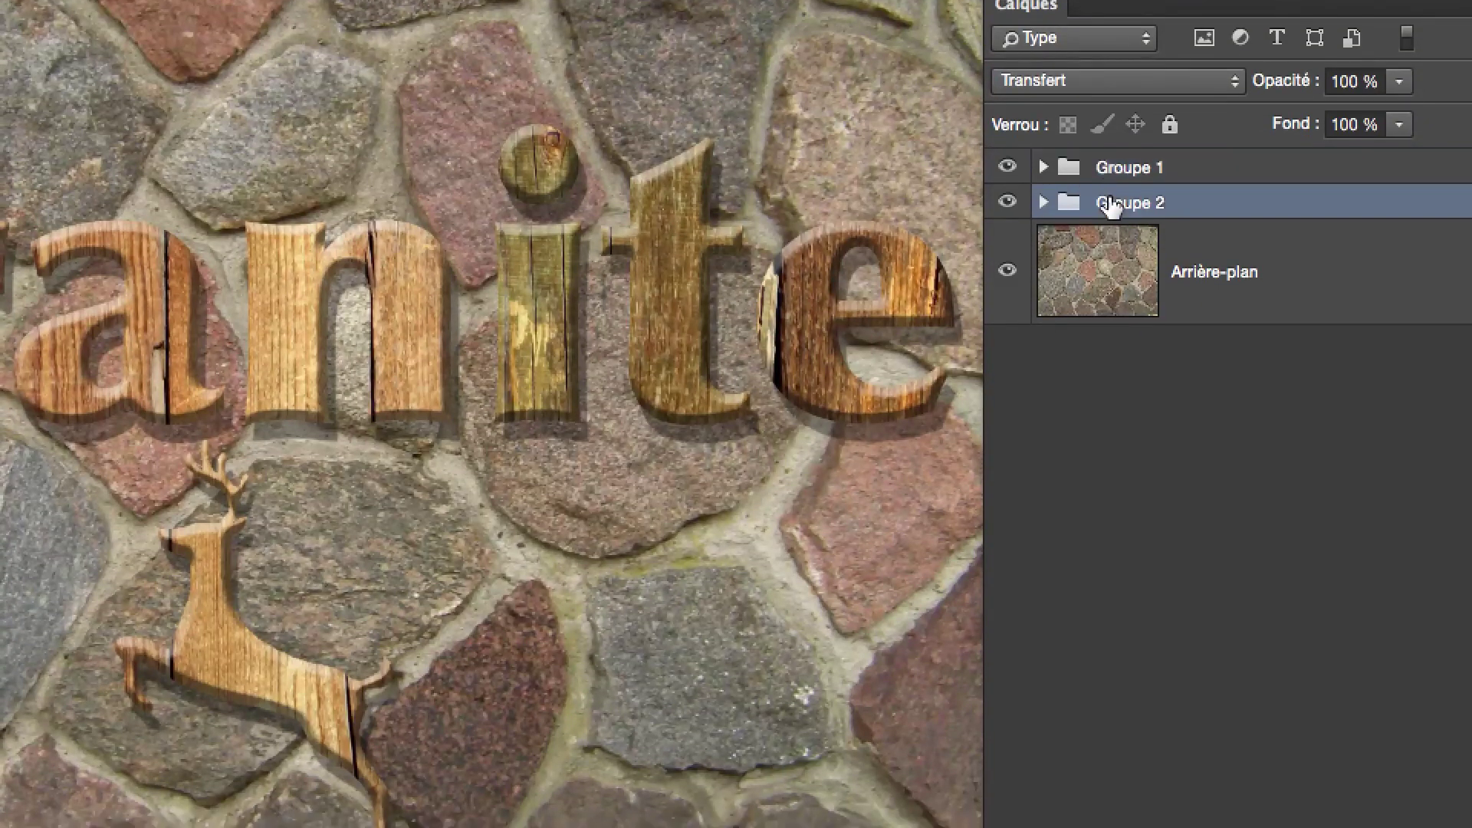
pyautogui.click(1108, 168)
pyautogui.click(1005, 203)
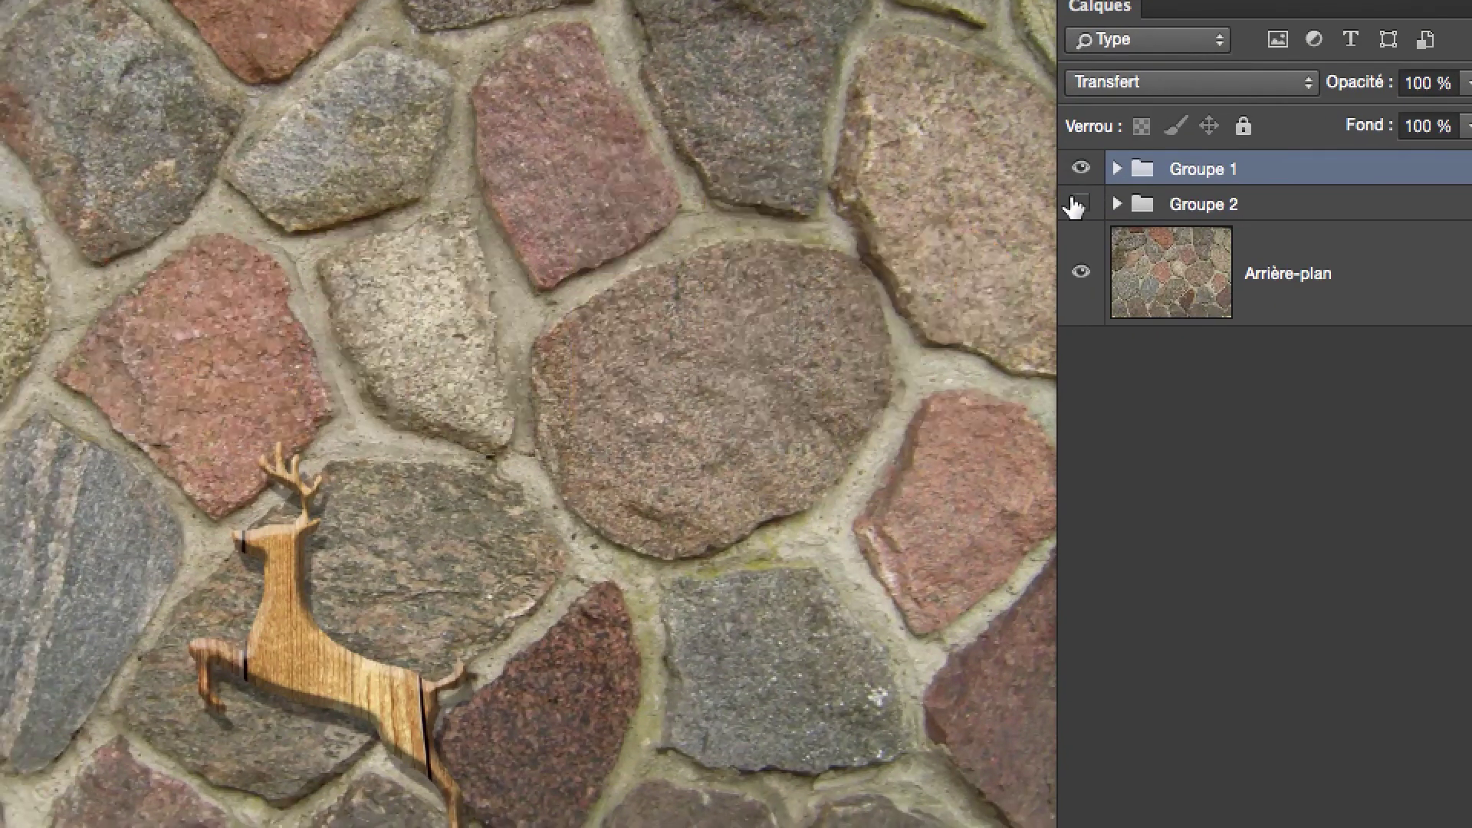
pyautogui.click(1080, 204)
# Rename the lettering group Groupe 2 as "texte" and the deer group Groupe 1 as "cerf"
pyautogui.click(1171, 205)
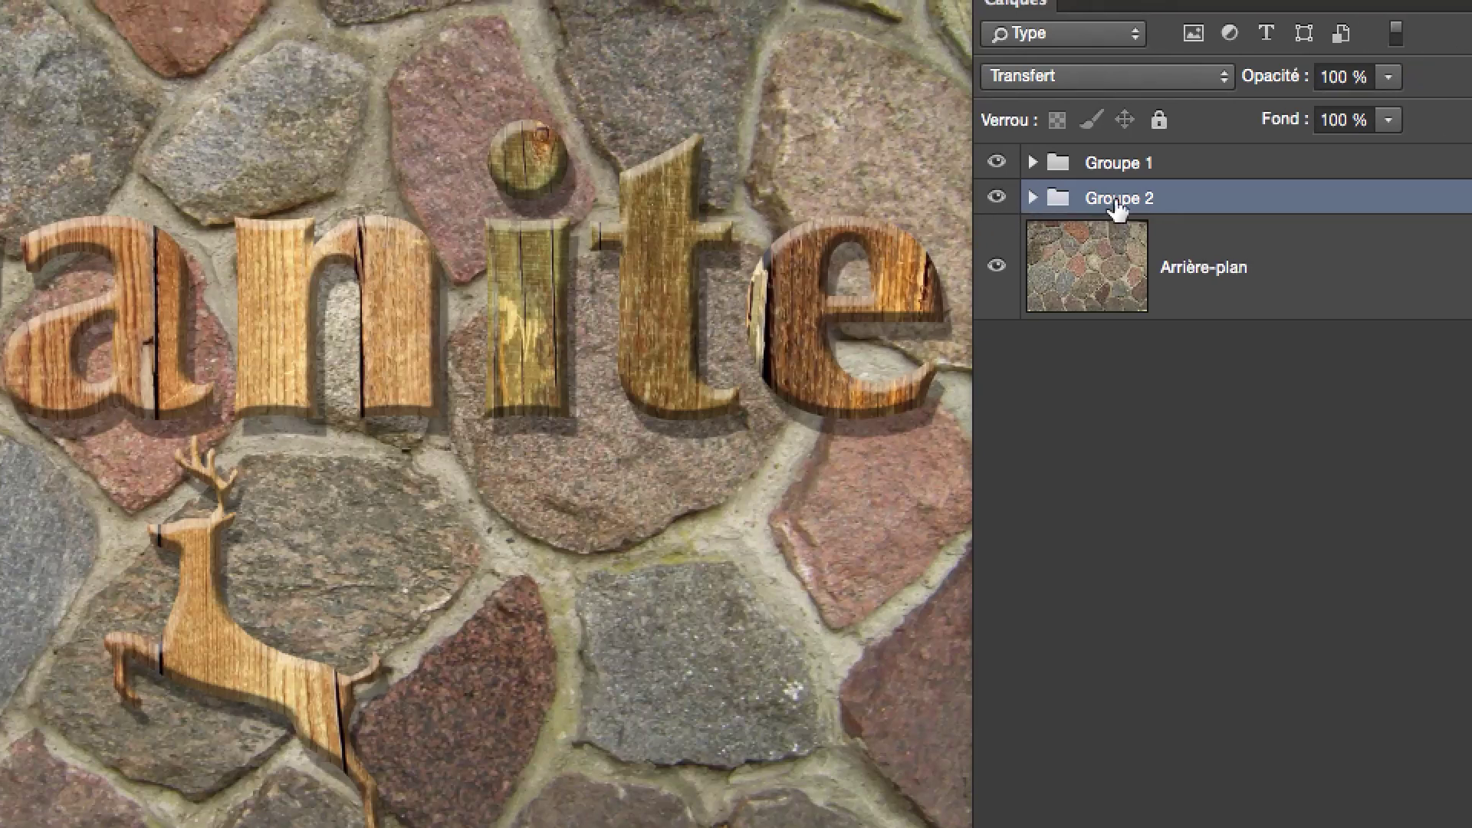
pyautogui.doubleClick(1117, 202)
pyautogui.write('texte')
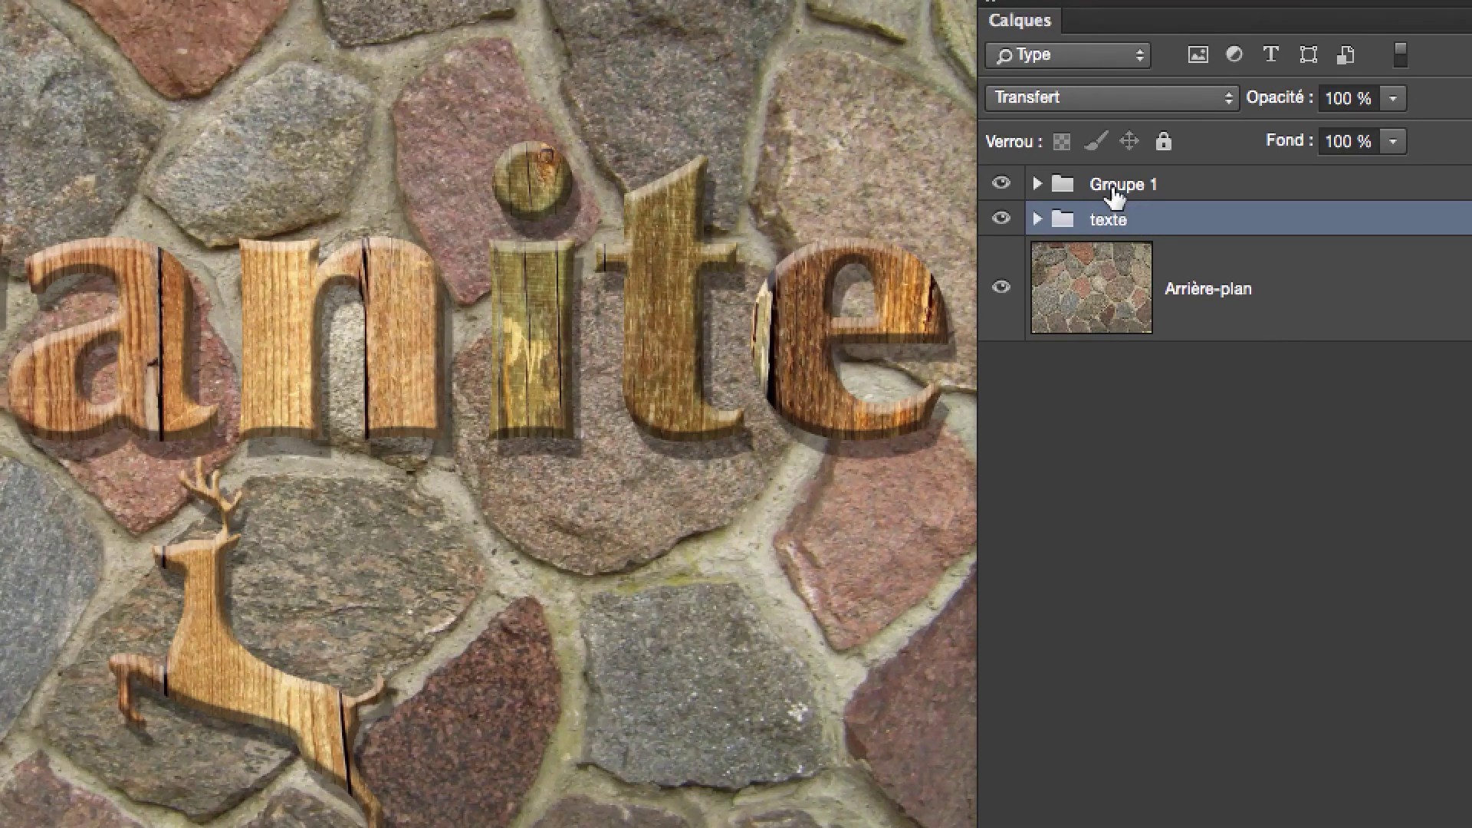
pyautogui.doubleClick(1107, 163)
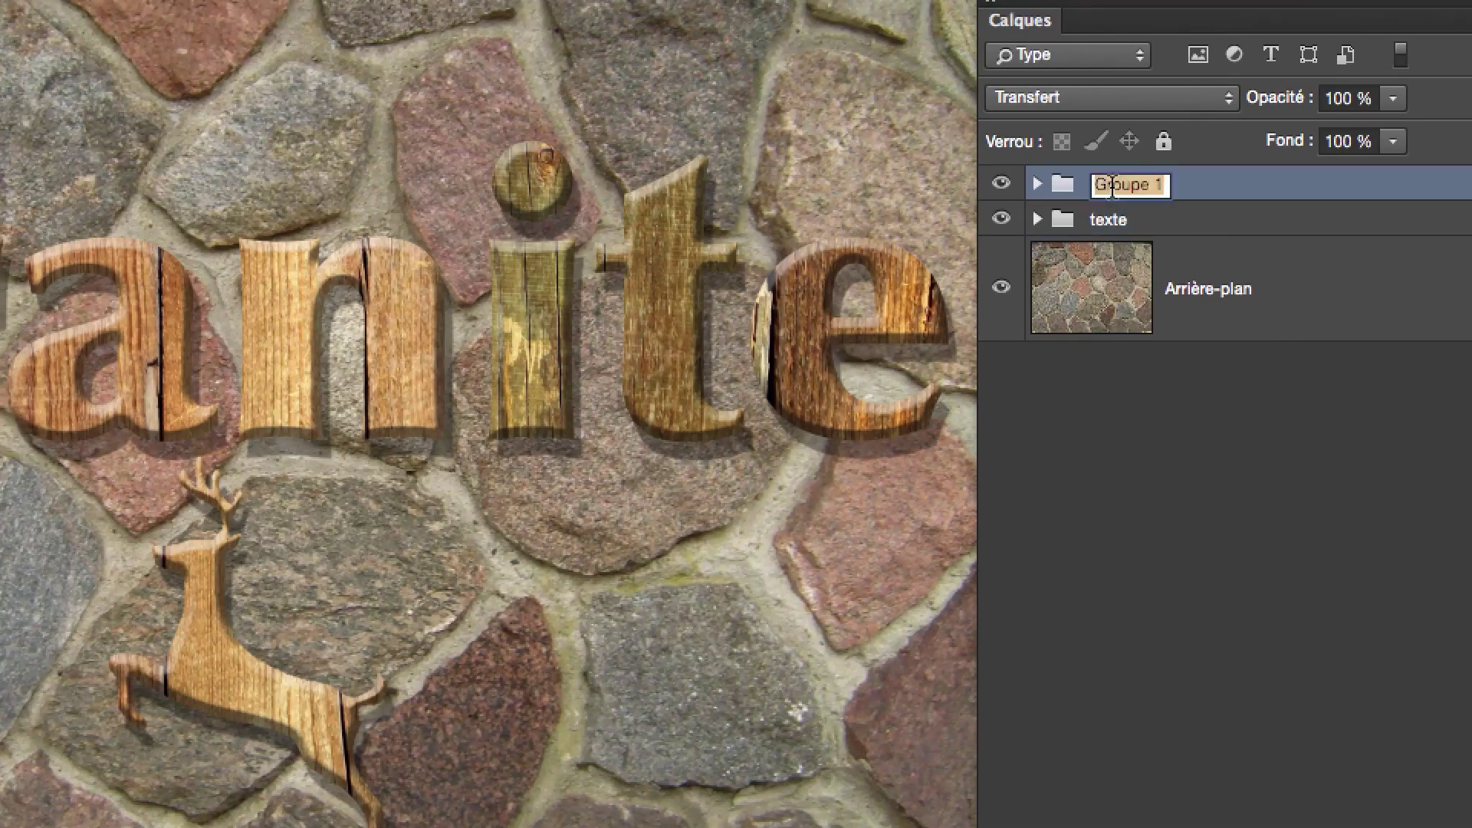
pyautogui.write('cerf')
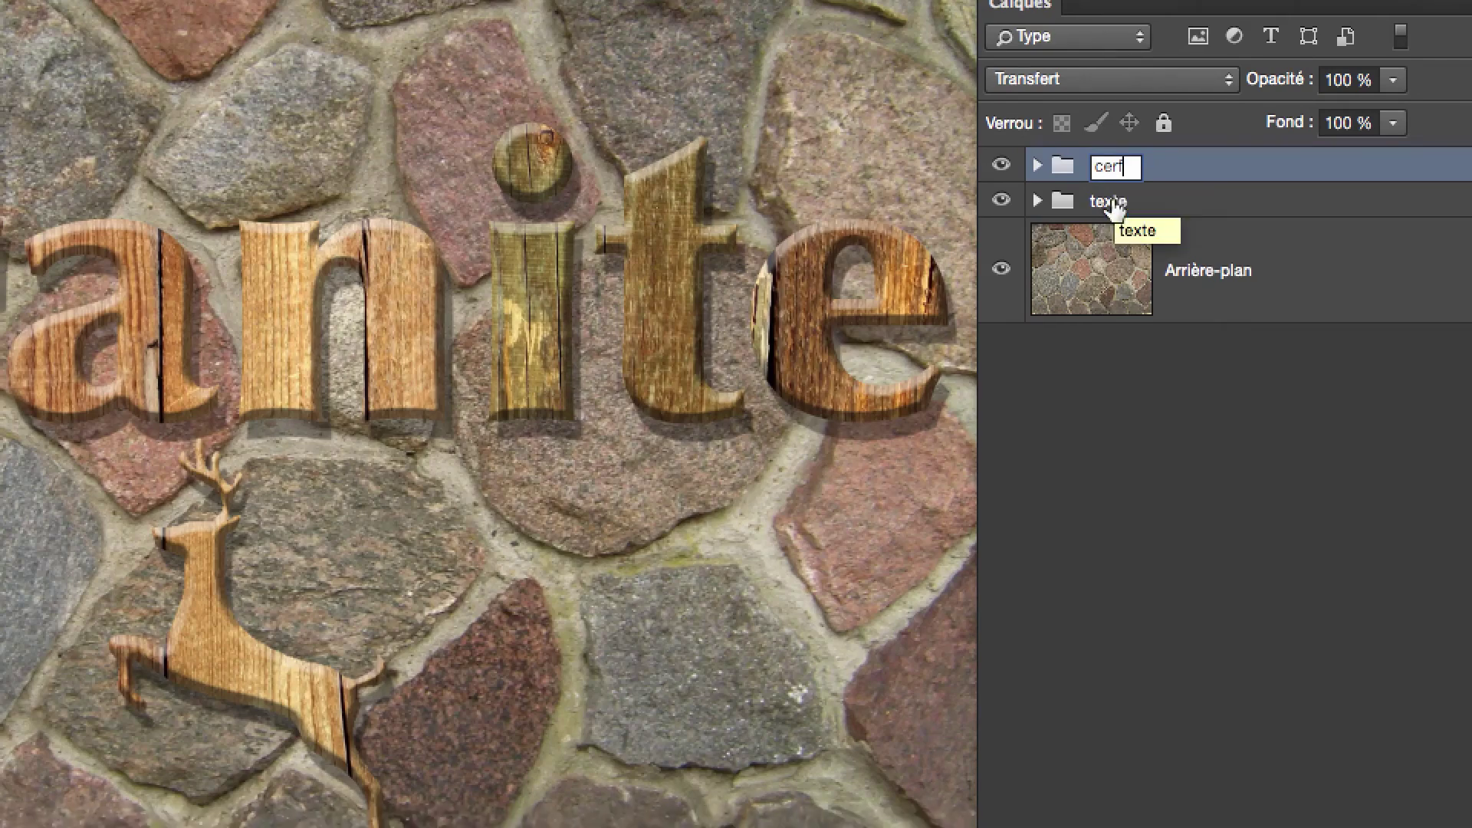
pyautogui.click(1110, 227)
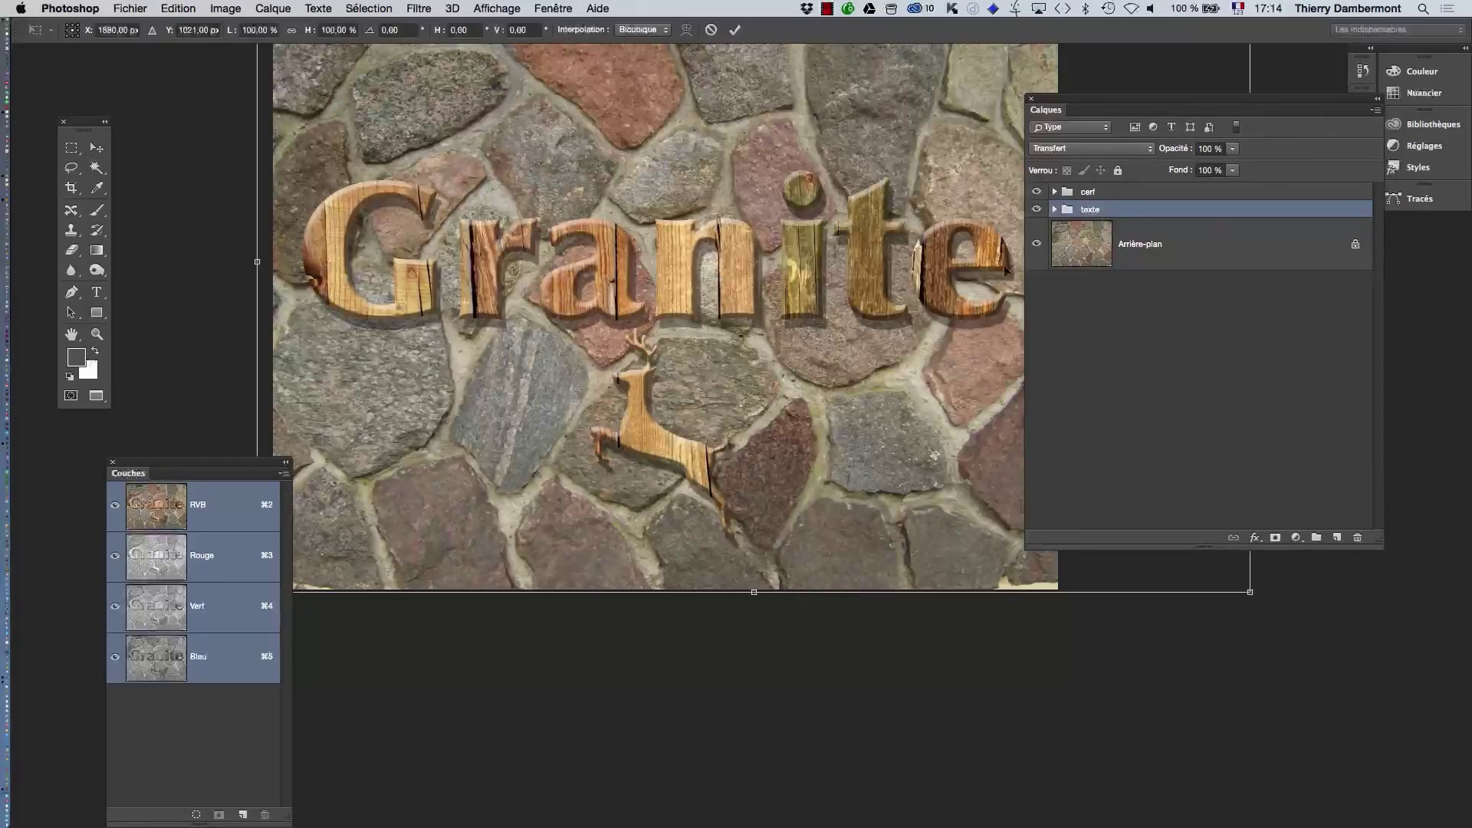
pyautogui.press('super+t')
pyautogui.keyDown('alt'); pyautogui.click(914, 298); pyautogui.keyUp('alt')
pyautogui.moveTo(913, 298); pyautogui.dragTo(774, 317)
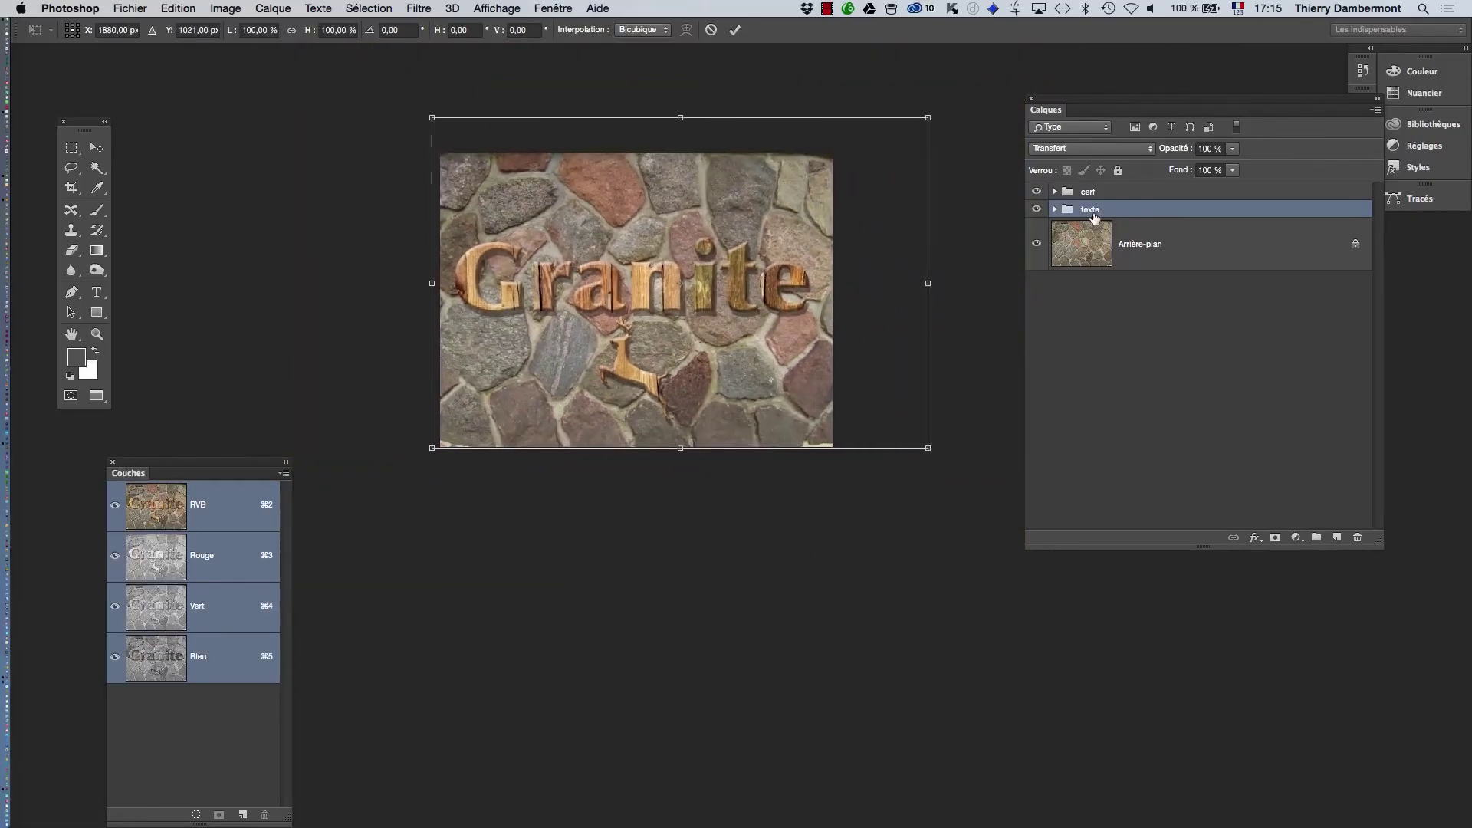
pyautogui.press('Return')
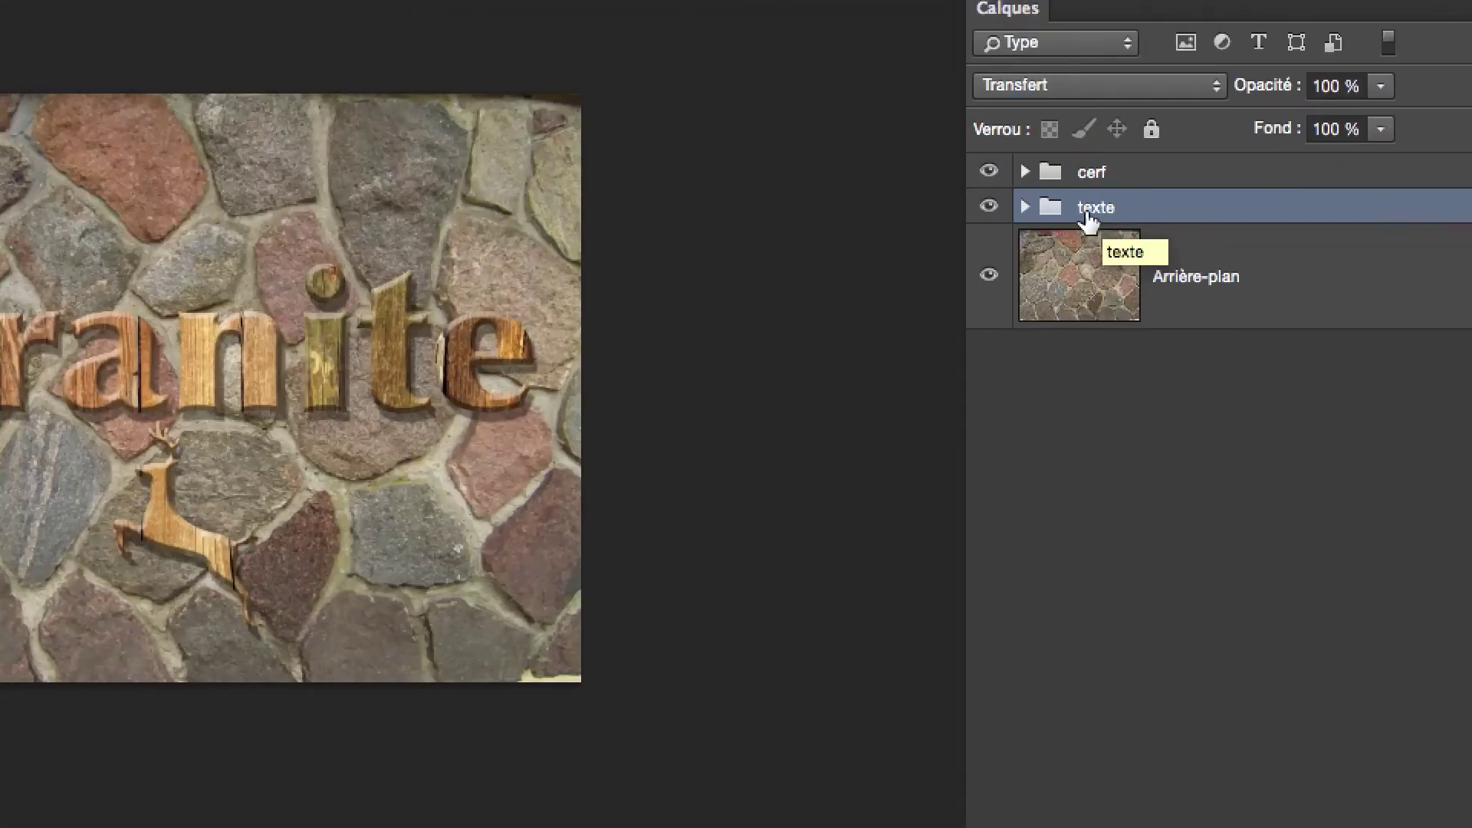
# Expand the texte group, examine its clipped Calque 1 and Granite text layers, and collapse it again
pyautogui.click(1025, 207)
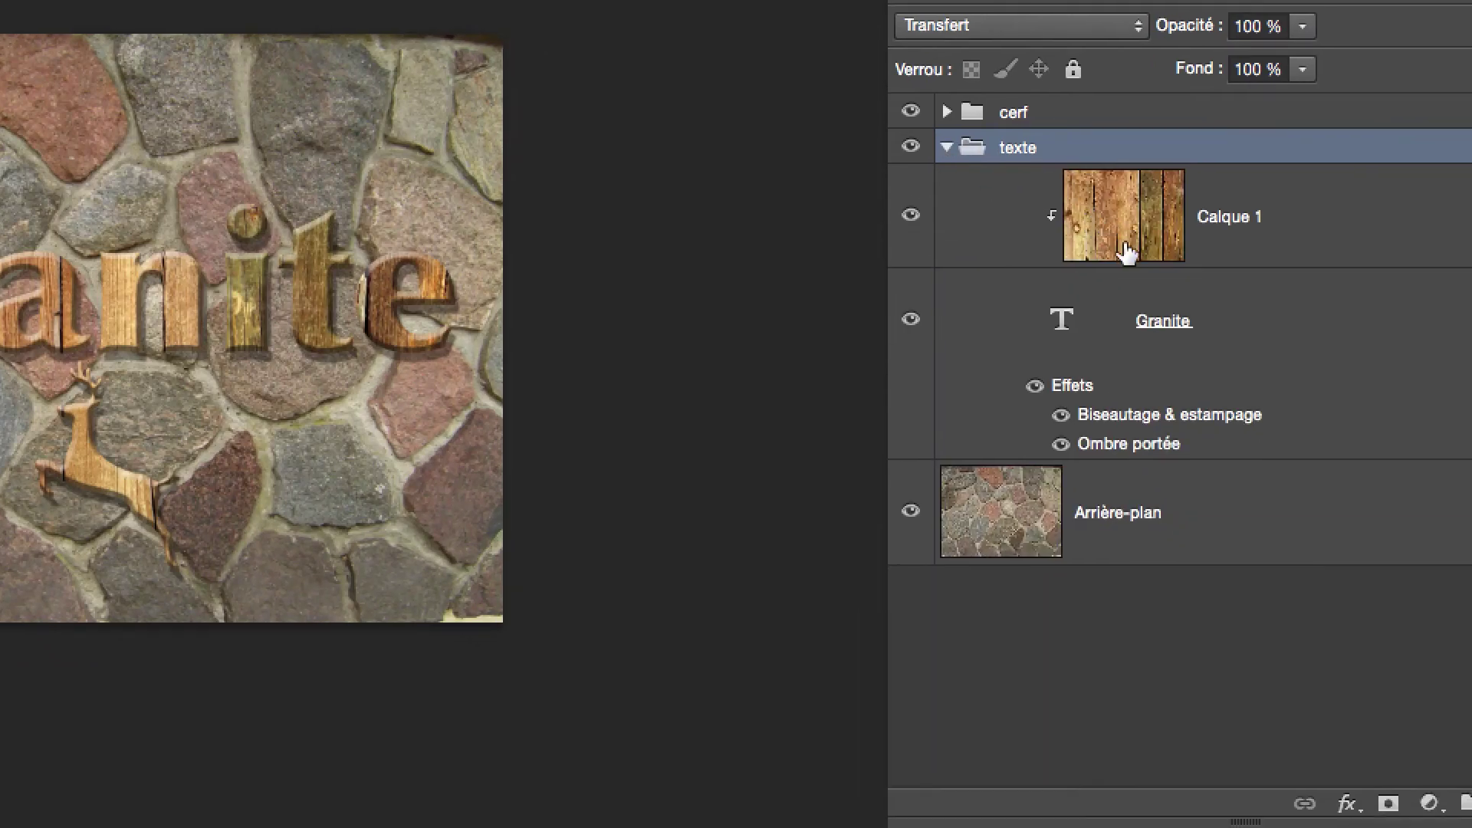
pyautogui.click(1127, 253)
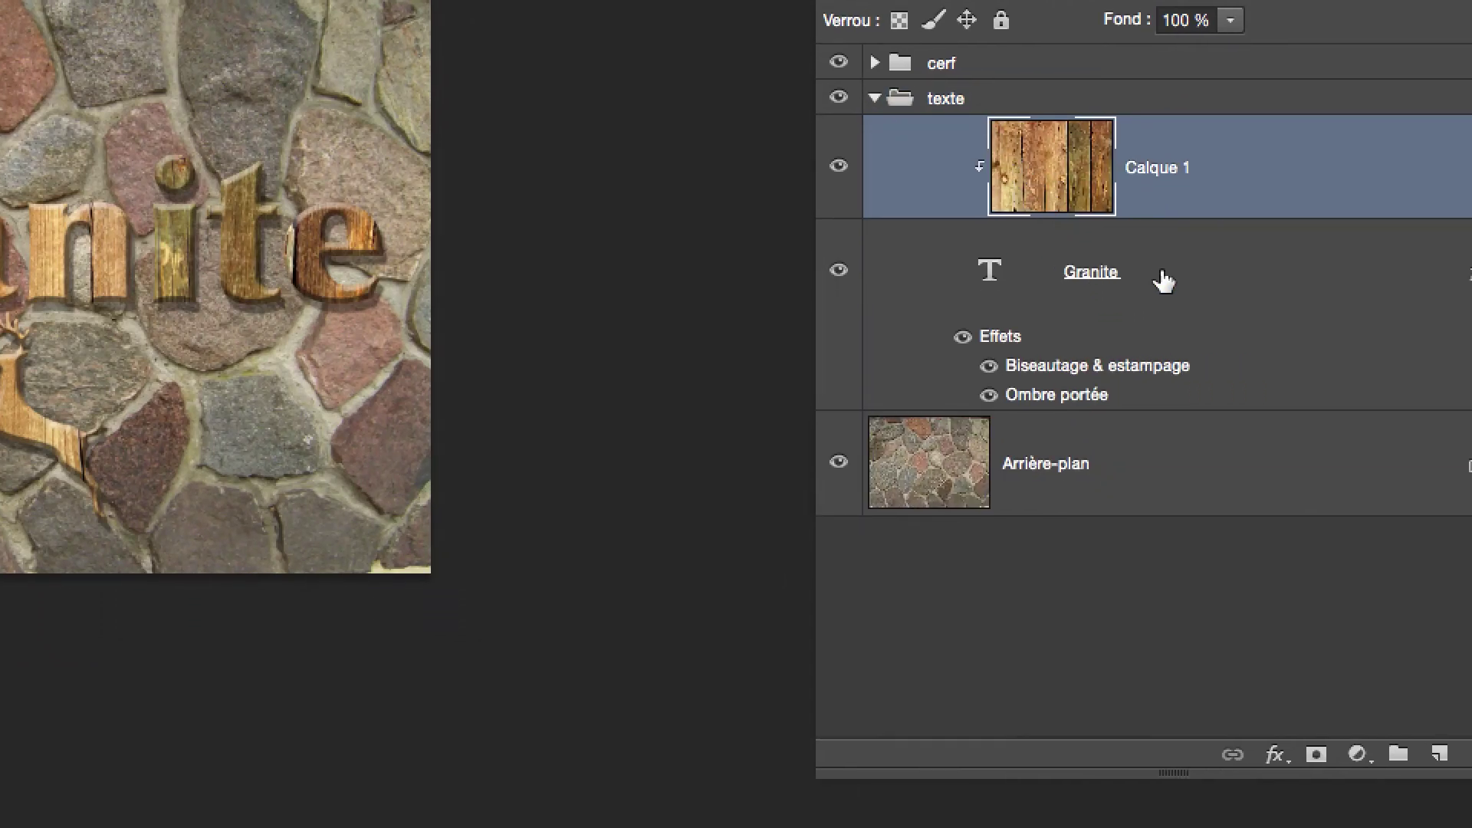
pyautogui.click(1231, 331)
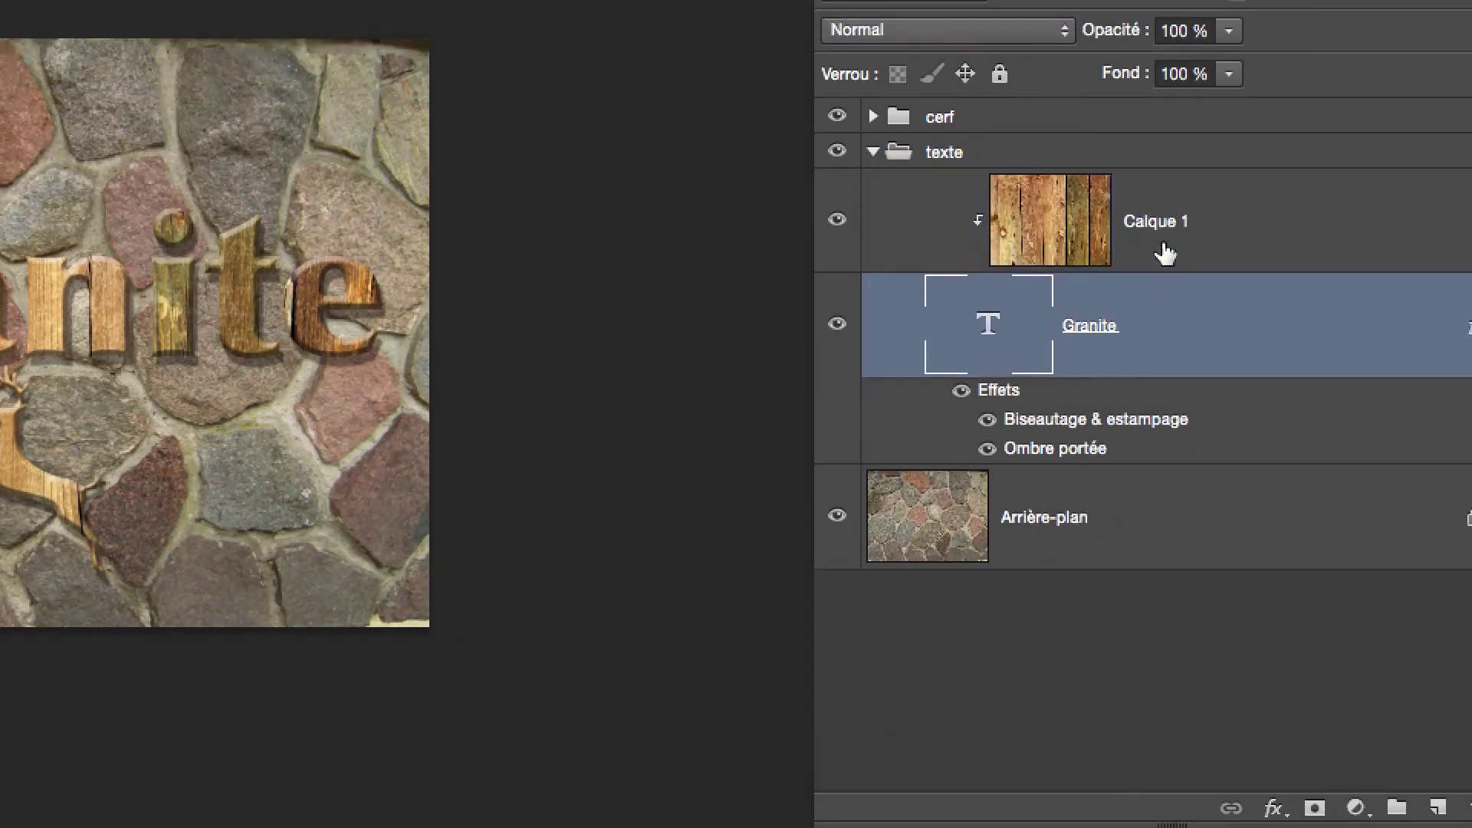
pyautogui.click(1164, 253)
pyautogui.click(1164, 278)
pyautogui.click(1165, 253)
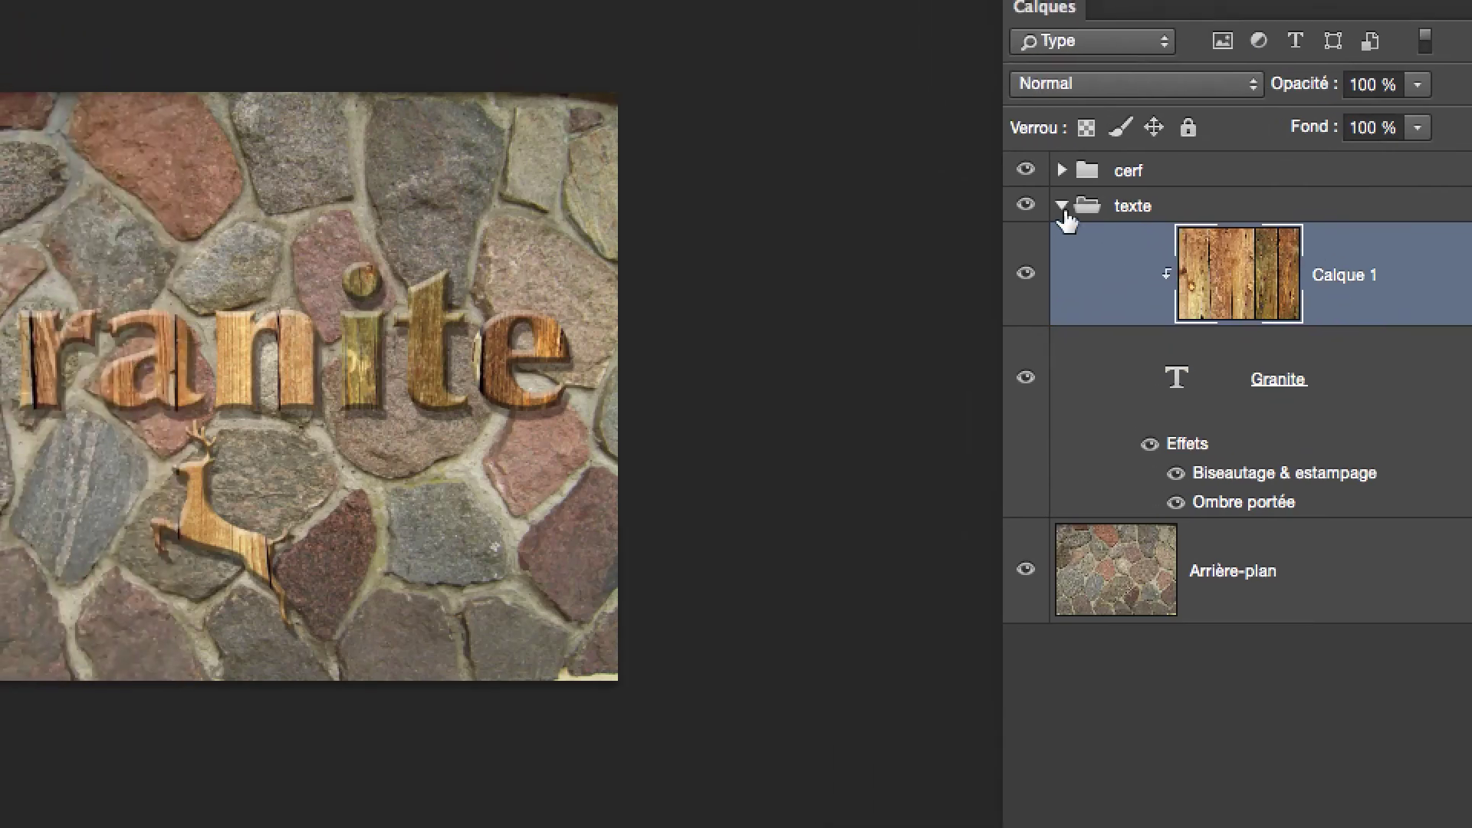
pyautogui.click(872, 151)
# Scale the whole texte group proportionally to about 66.5% and place the lettering on the lower left part of the stone wall
pyautogui.click(967, 156)
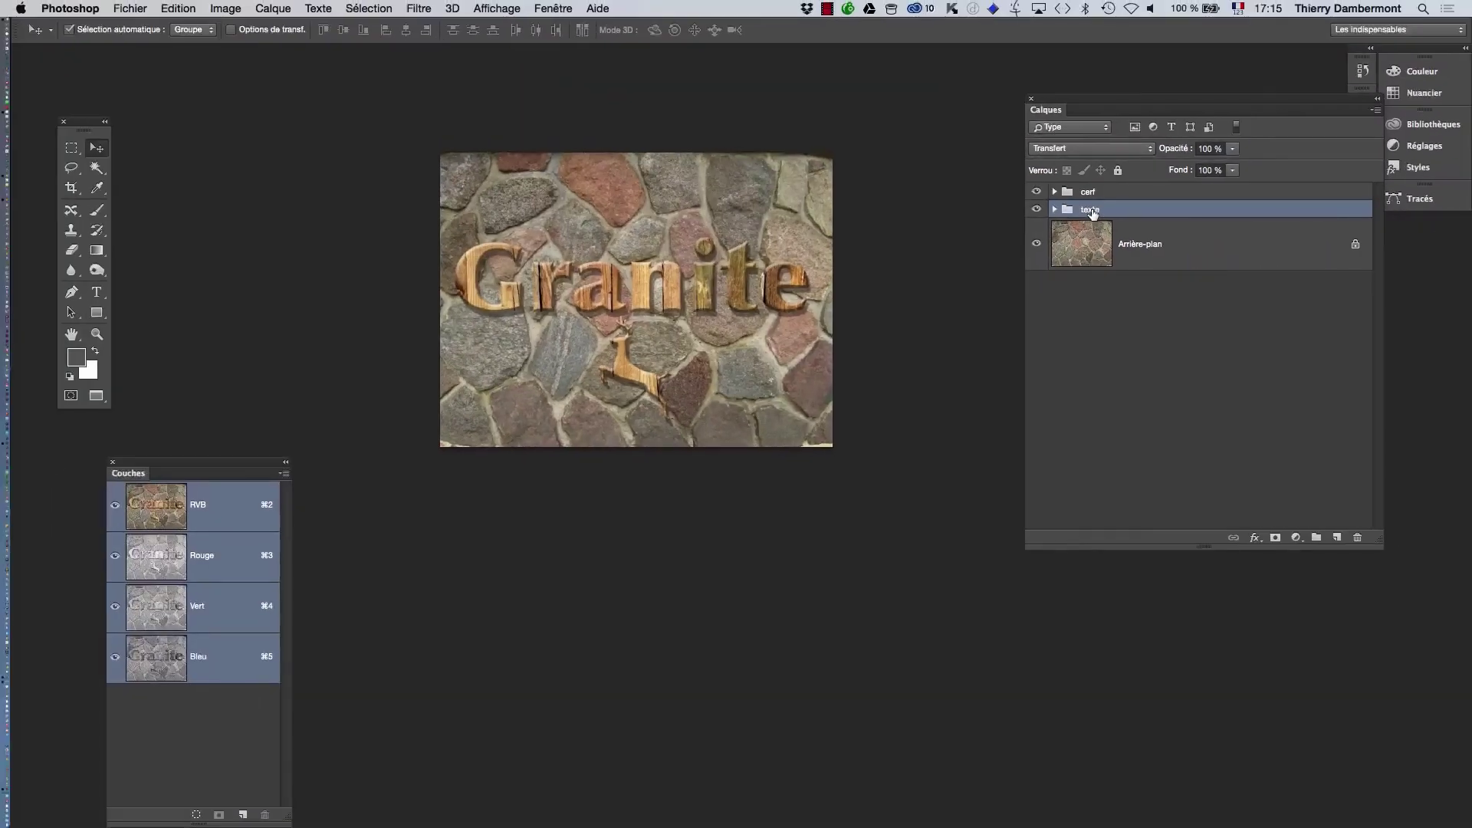
pyautogui.press('super+t')
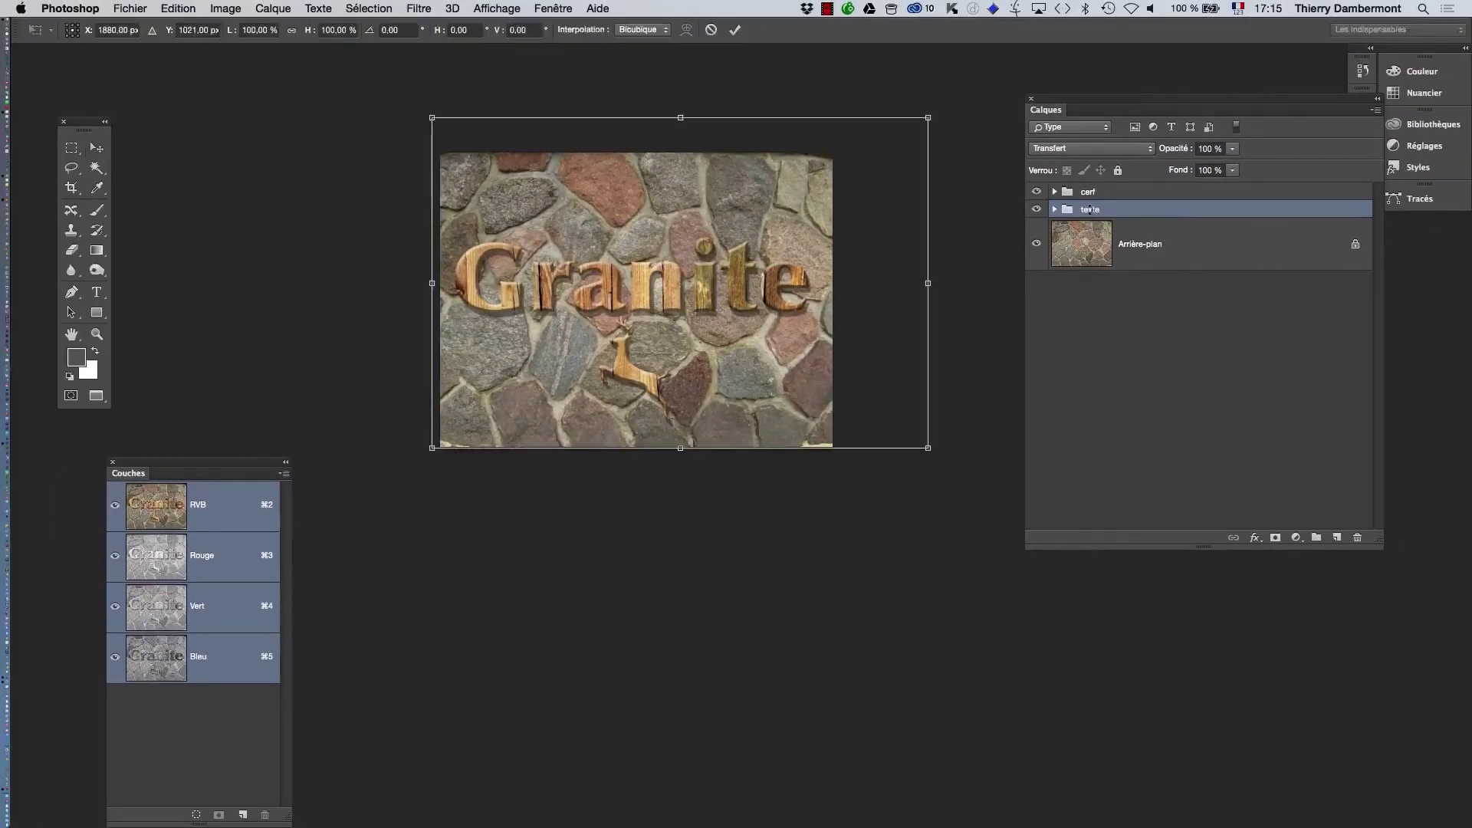
pyautogui.moveTo(922, 123); pyautogui.dragTo(843, 172)
pyautogui.moveTo(703, 310); pyautogui.dragTo(706, 214)
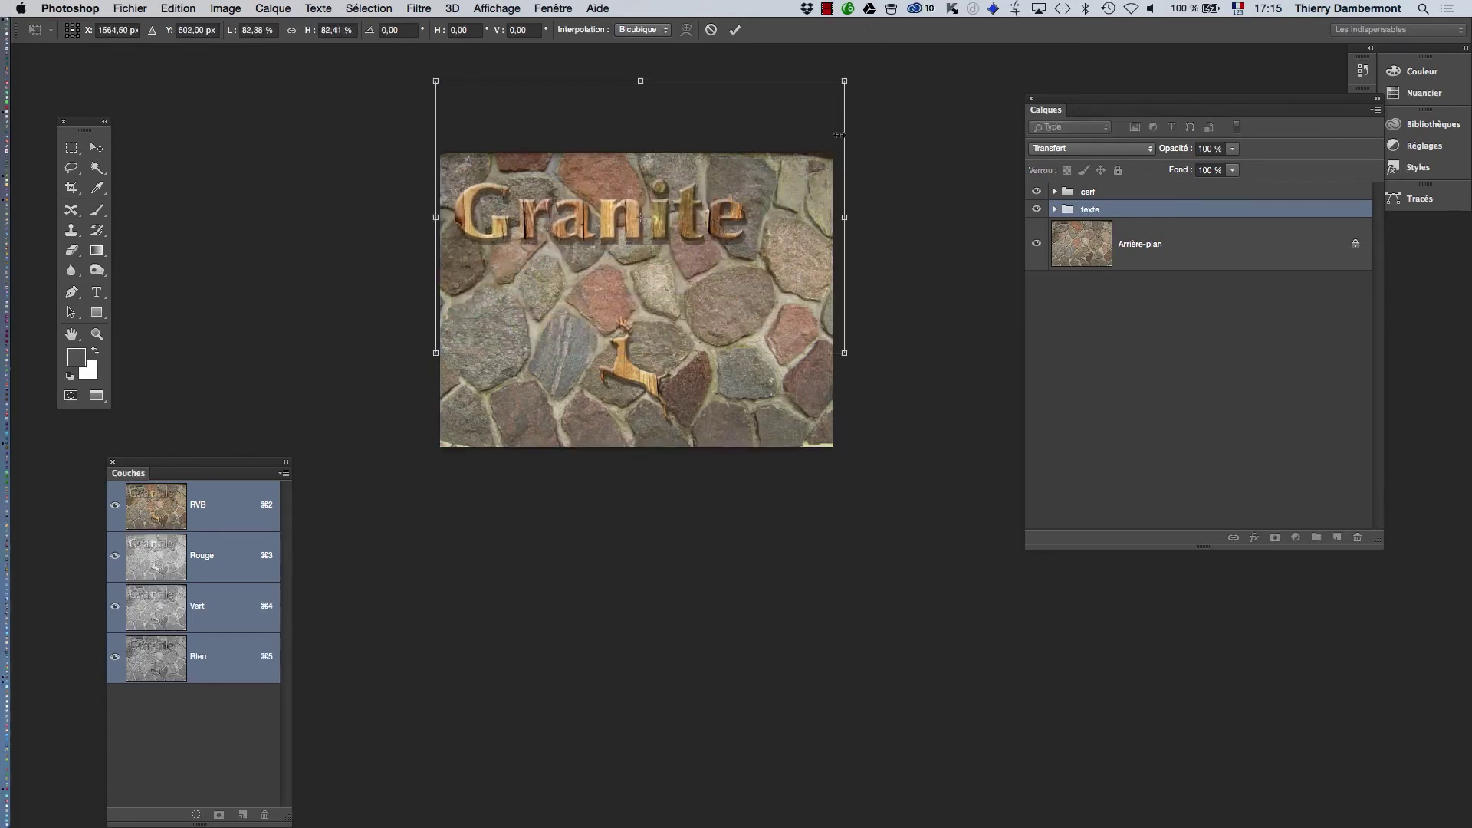
pyautogui.moveTo(847, 88); pyautogui.dragTo(763, 165)
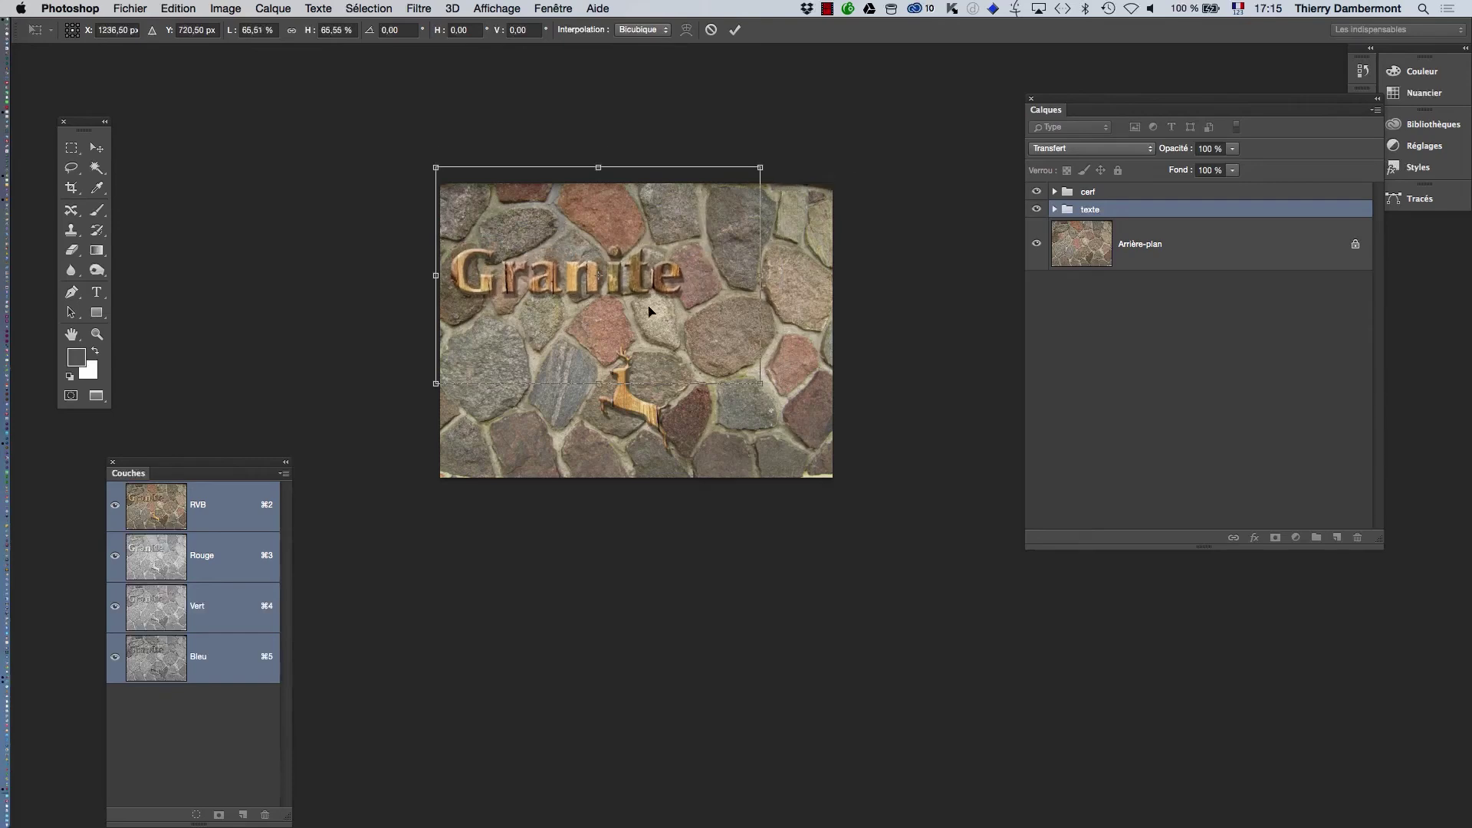
pyautogui.moveTo(655, 270); pyautogui.dragTo(666, 402)
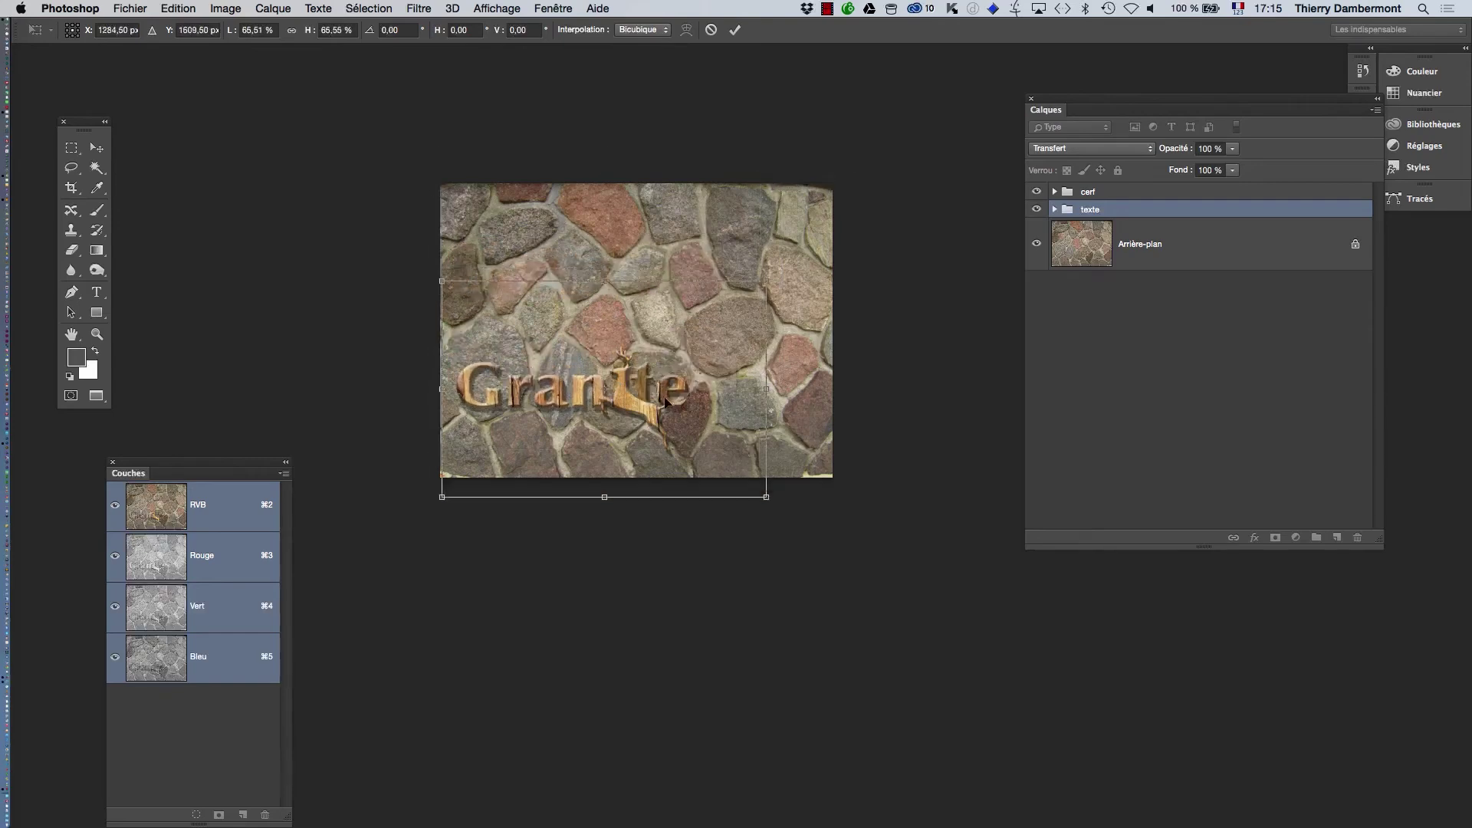
pyautogui.click(733, 30)
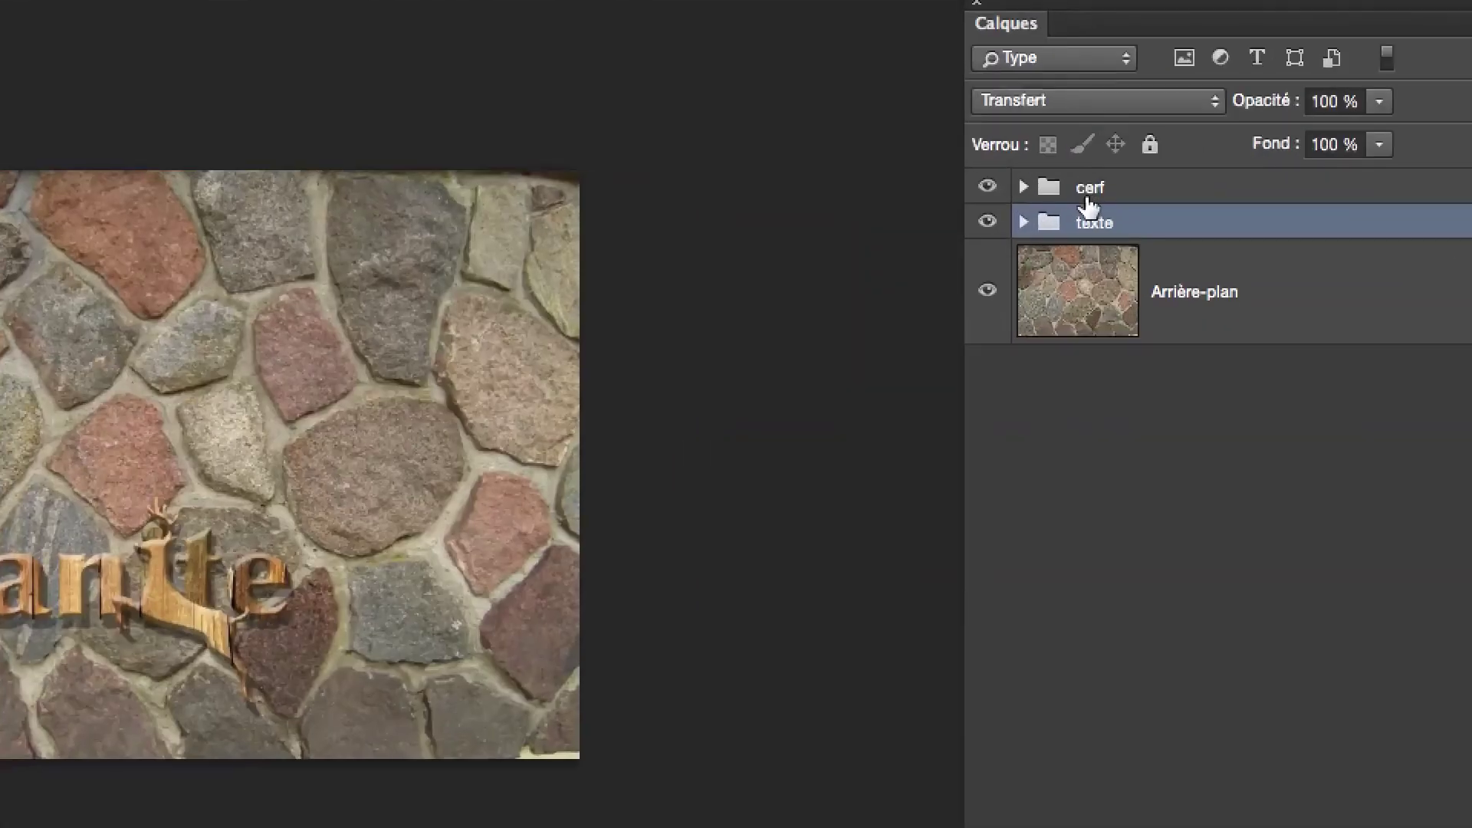
# Move the cerf group off the lettering, enlarge it proportionally to about 153%, and place the deer above the end of the word Granite
pyautogui.click(1087, 193)
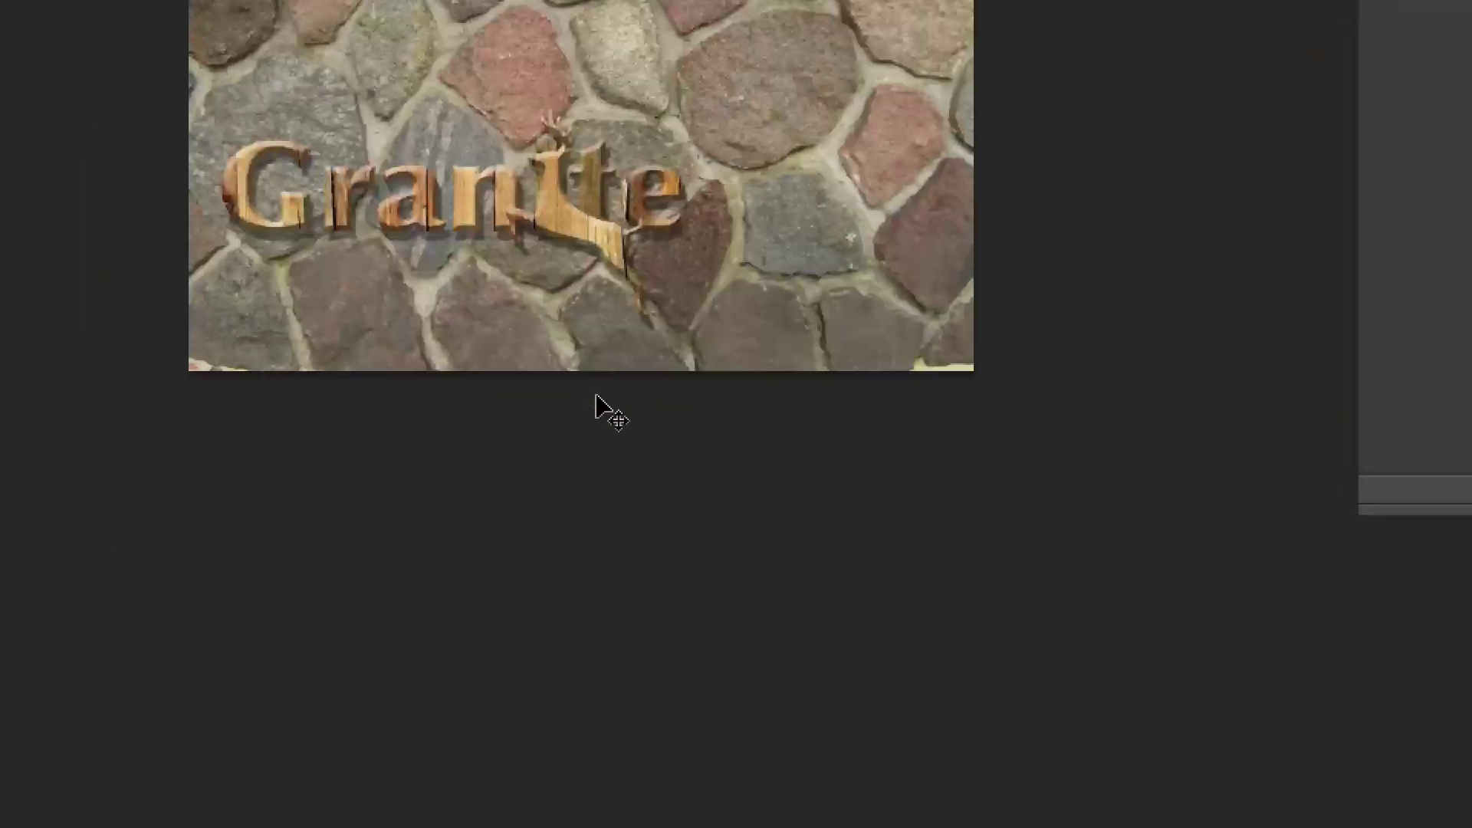
pyautogui.moveTo(601, 411); pyautogui.dragTo(653, 323)
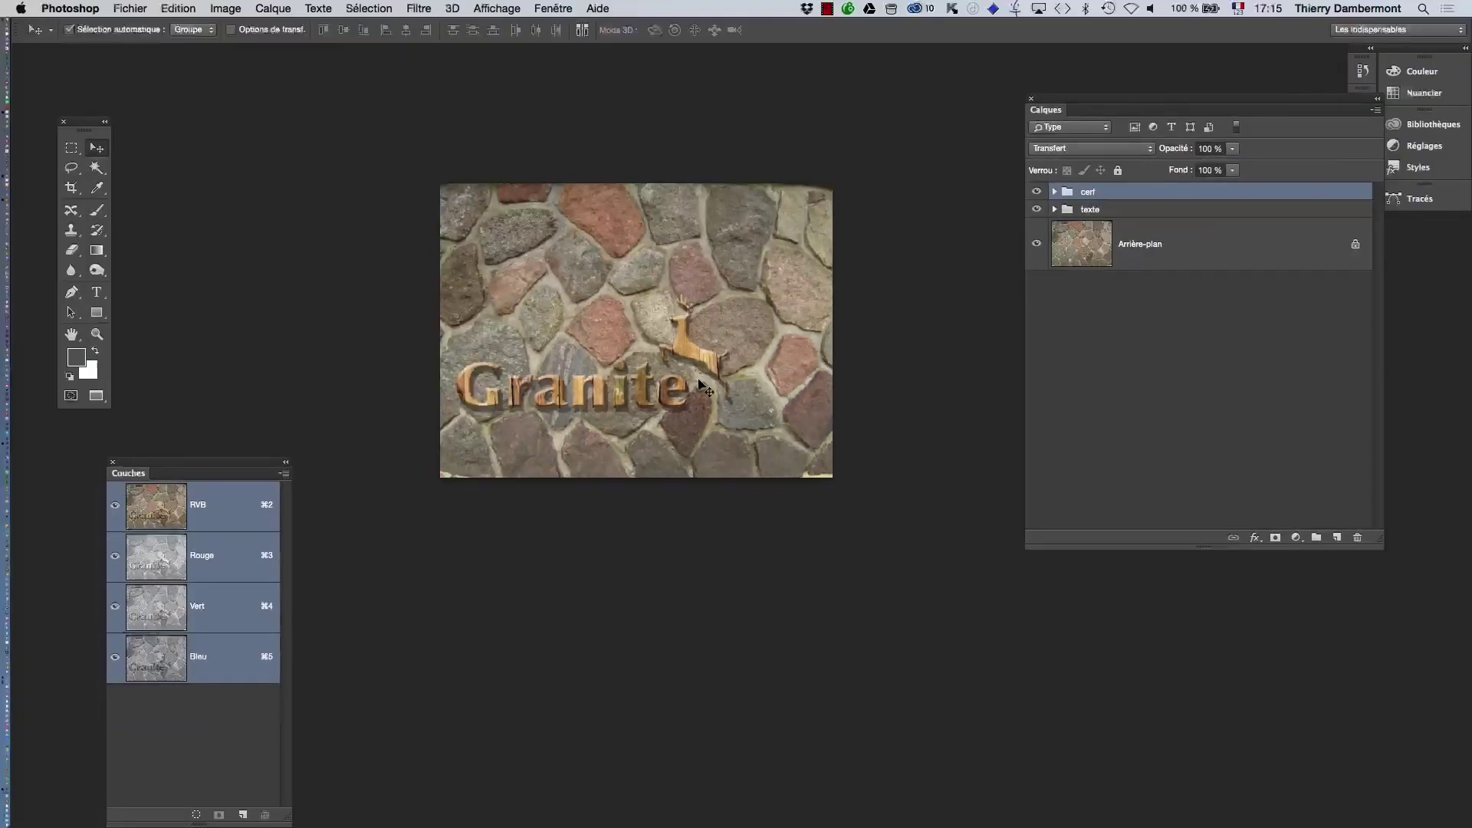
pyautogui.press('super+t')
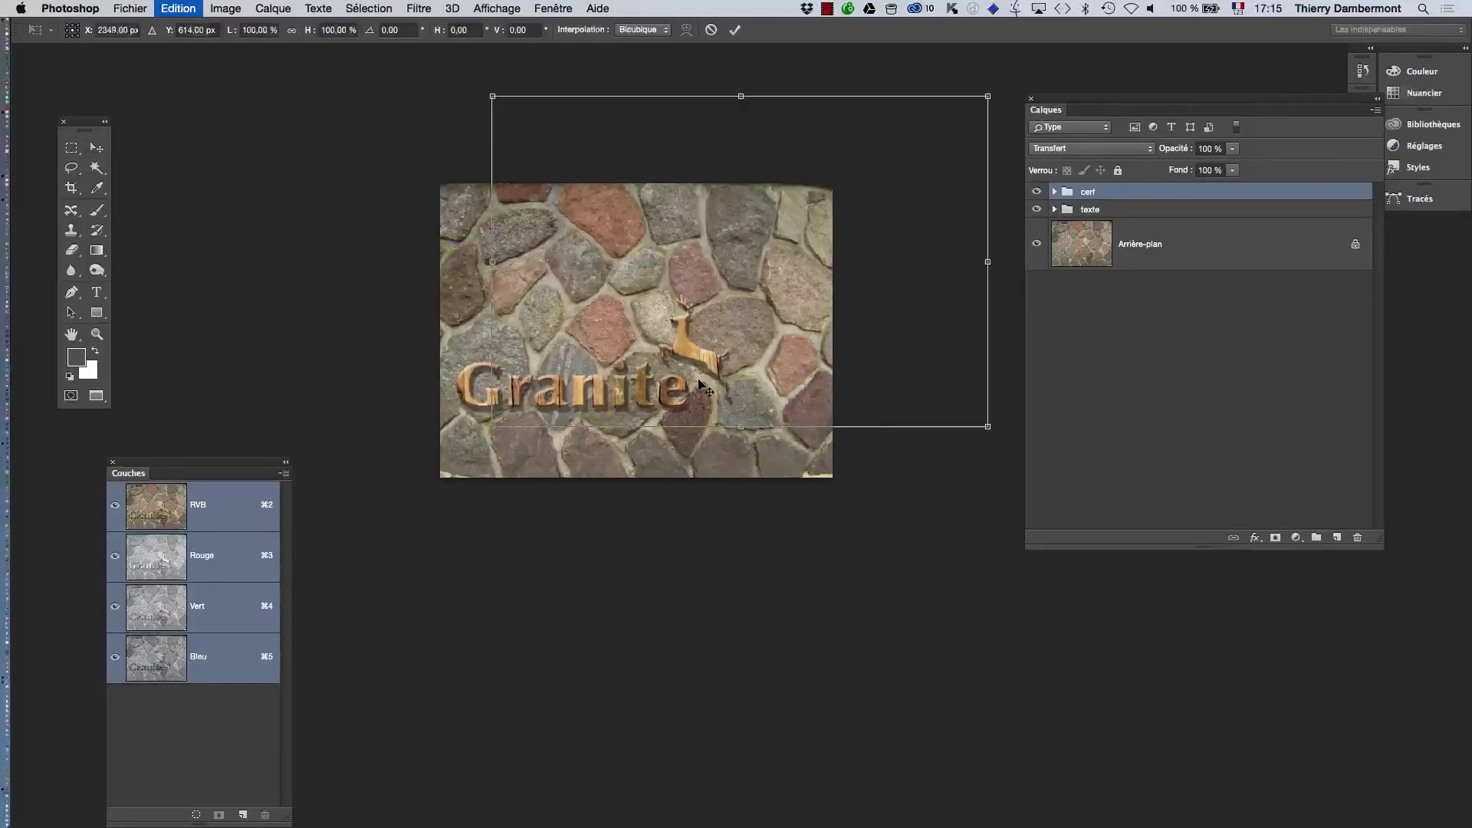
pyautogui.scroll(-1, 739, 384)
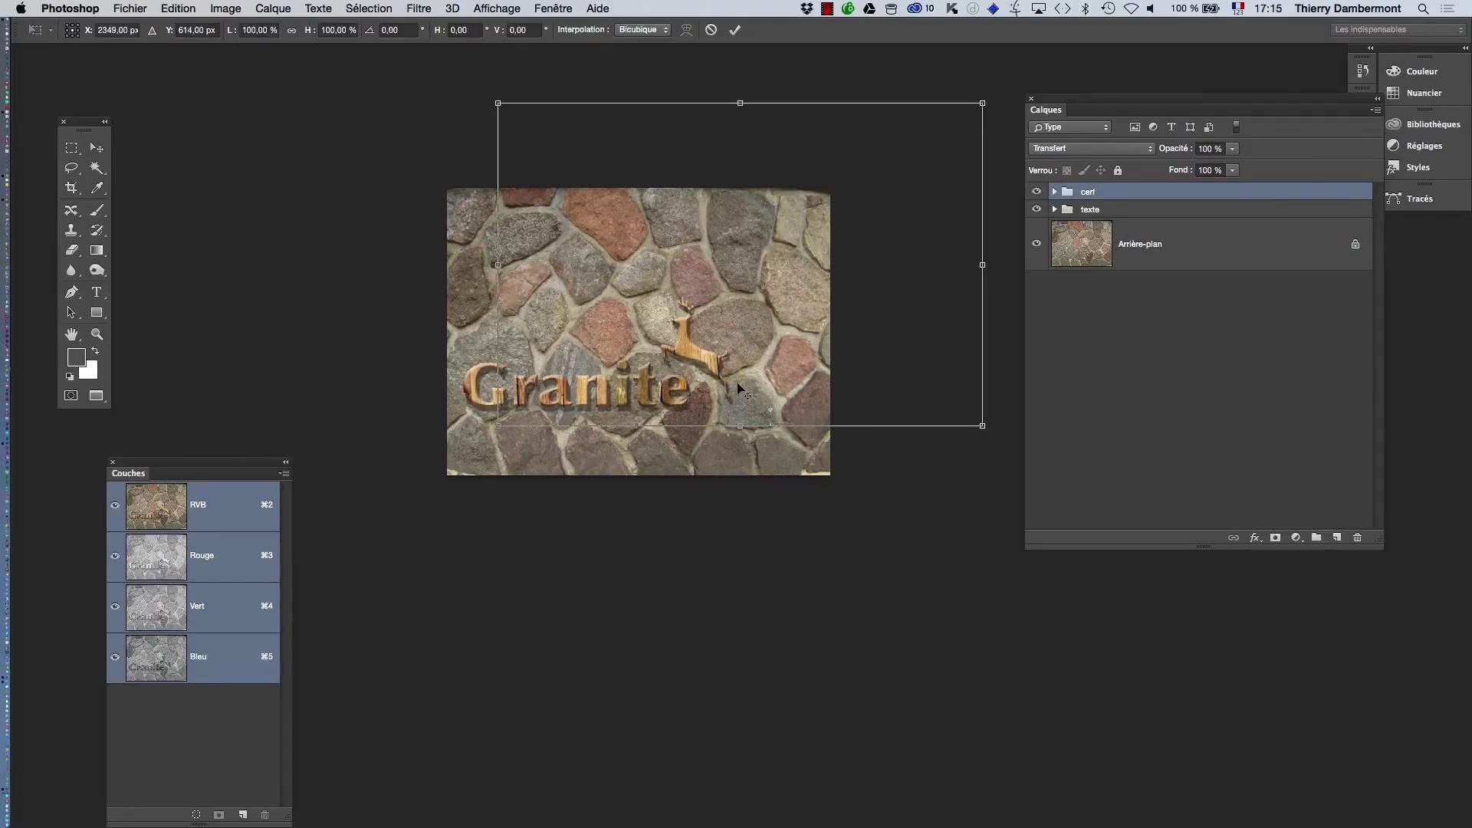
pyautogui.scroll(-2, 739, 389)
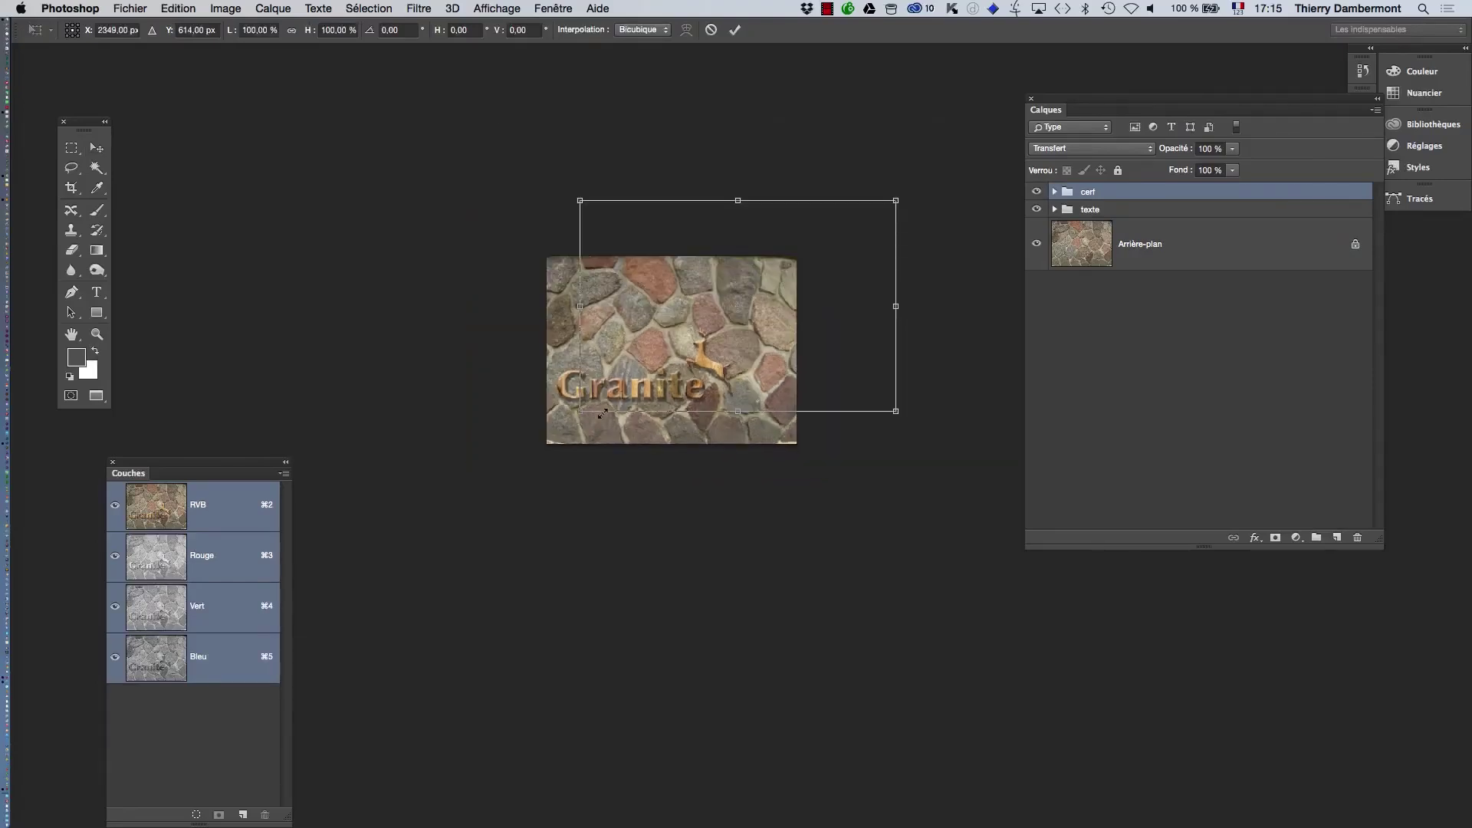
pyautogui.moveTo(603, 414); pyautogui.dragTo(435, 526)
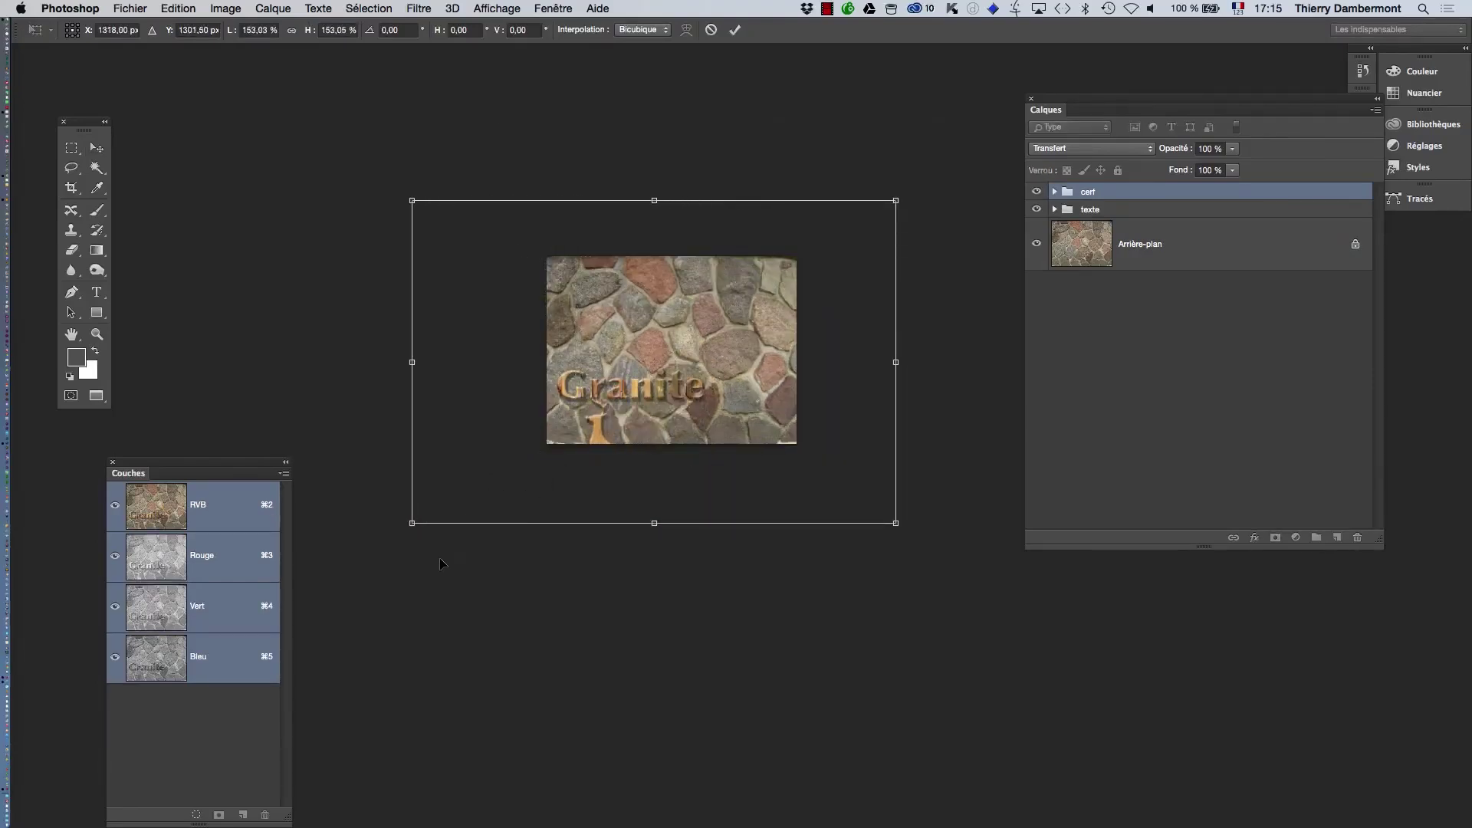
pyautogui.moveTo(602, 499); pyautogui.dragTo(711, 404)
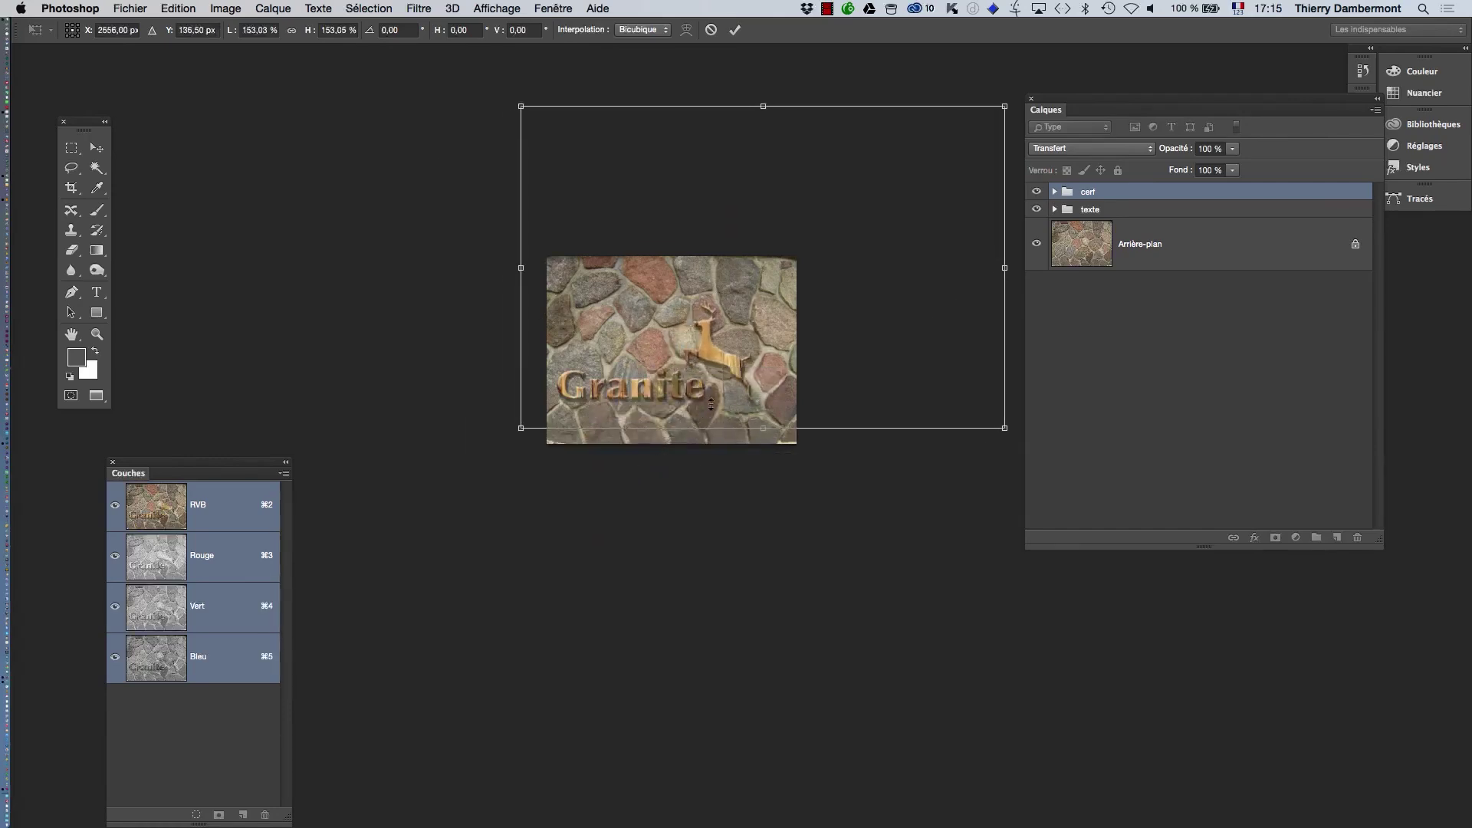
pyautogui.click(728, 29)
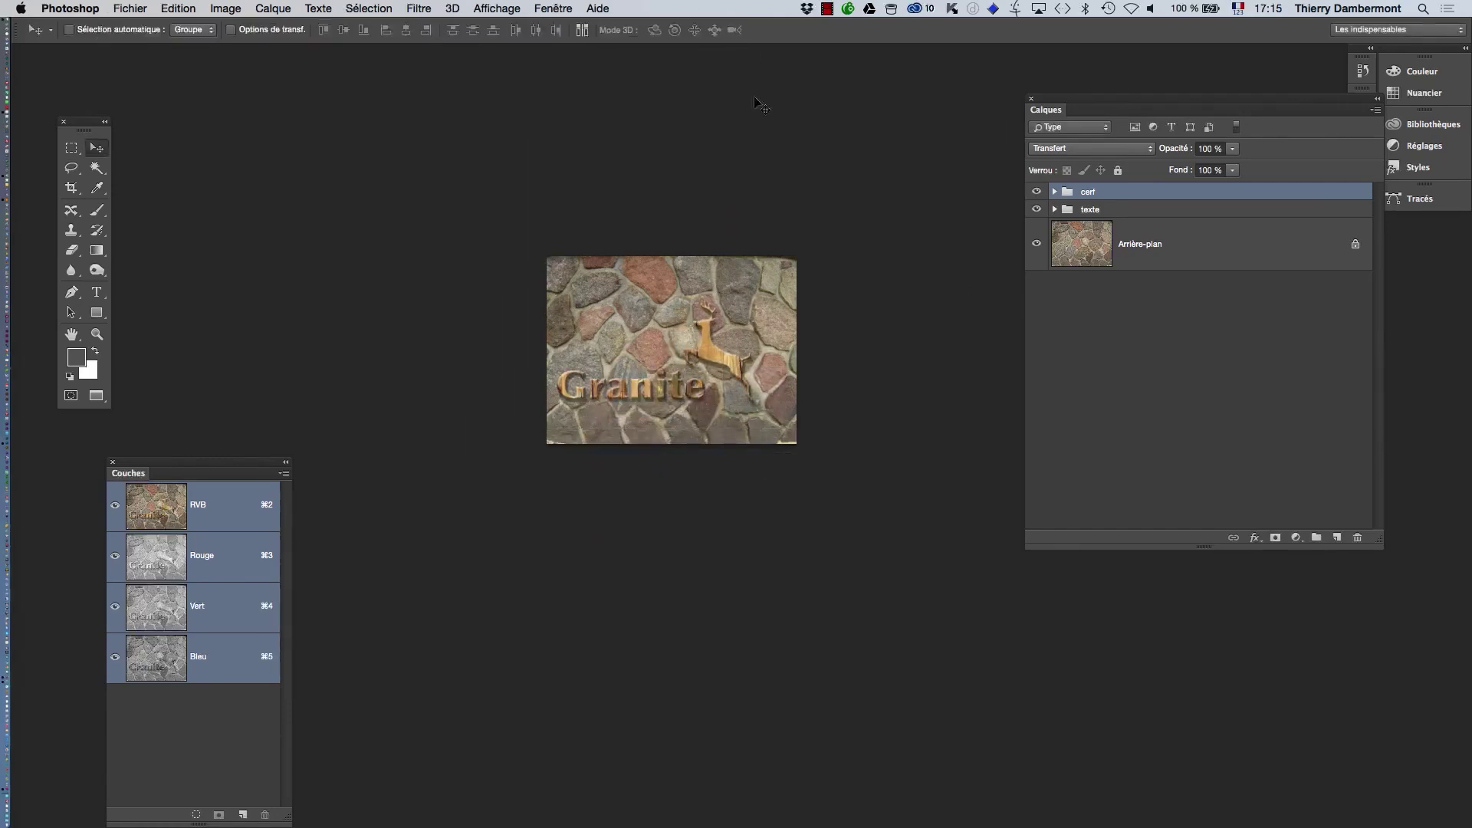
# Enlarge the texte group proportionally to about 124% so the Granite lettering spans more of the lower stone wall
pyautogui.scroll(4, 732, 385)
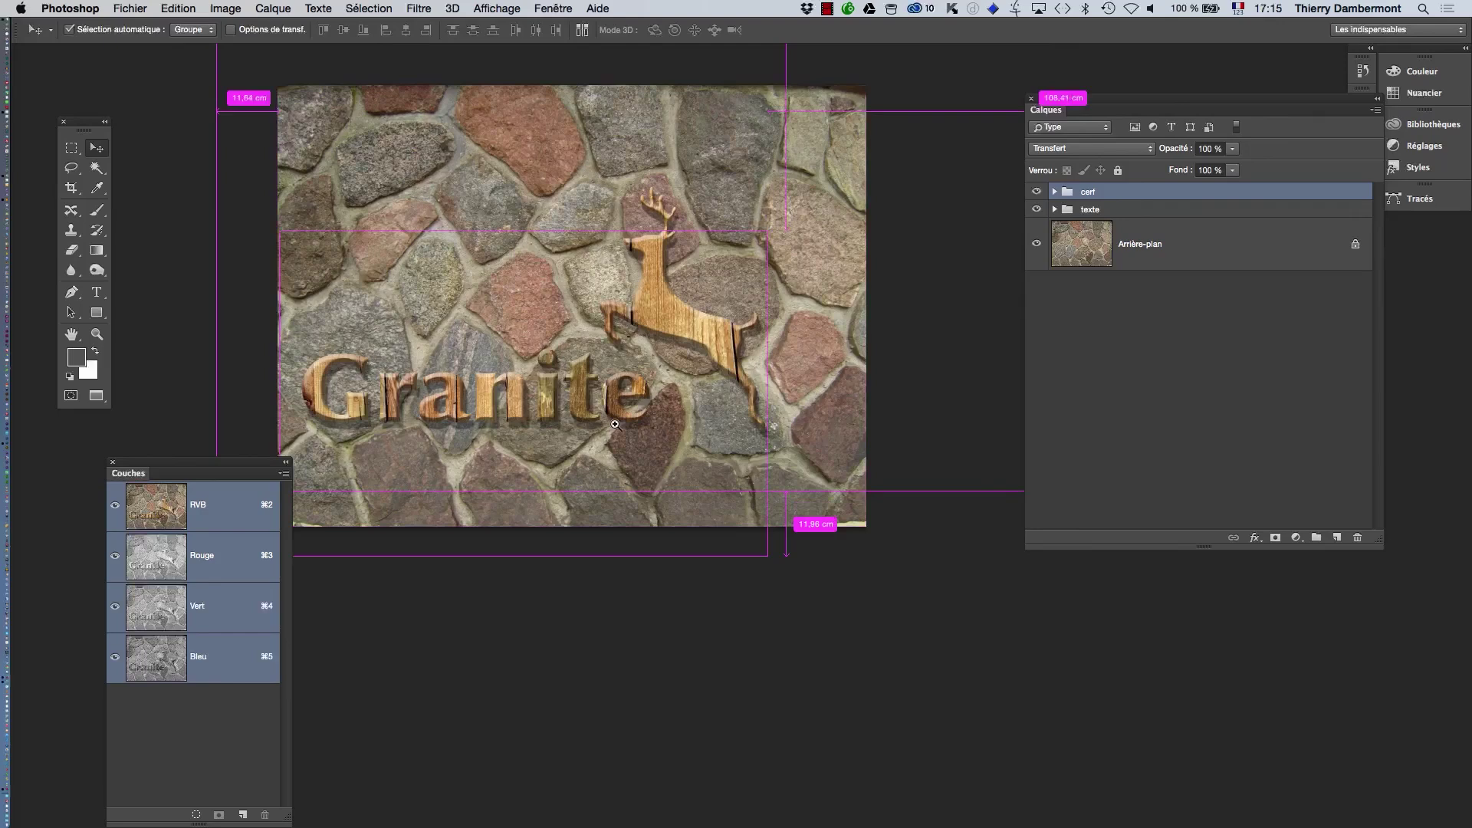
pyautogui.click(1103, 211)
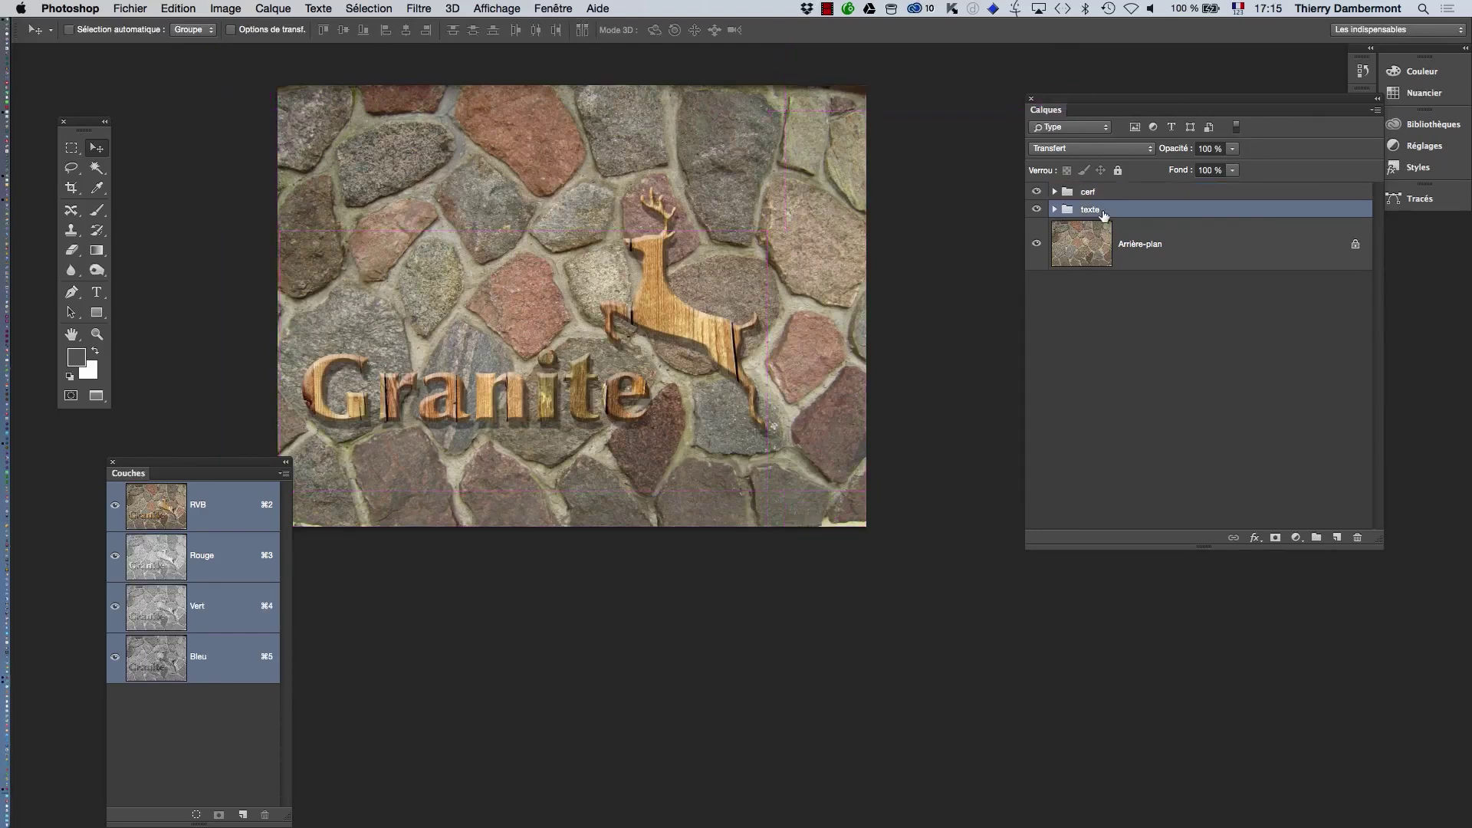
pyautogui.press('super+t')
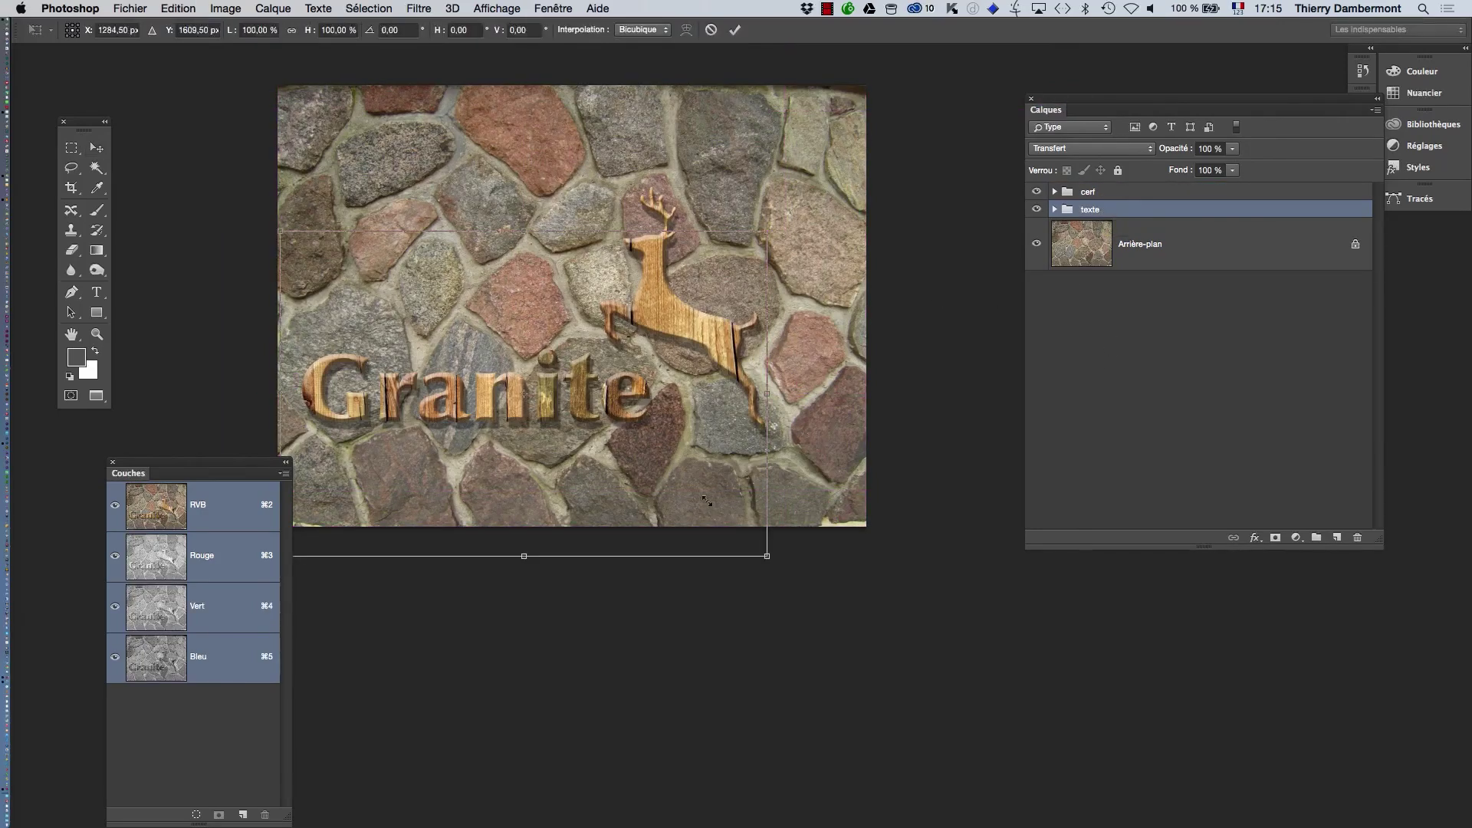
pyautogui.moveTo(767, 555); pyautogui.dragTo(887, 624)
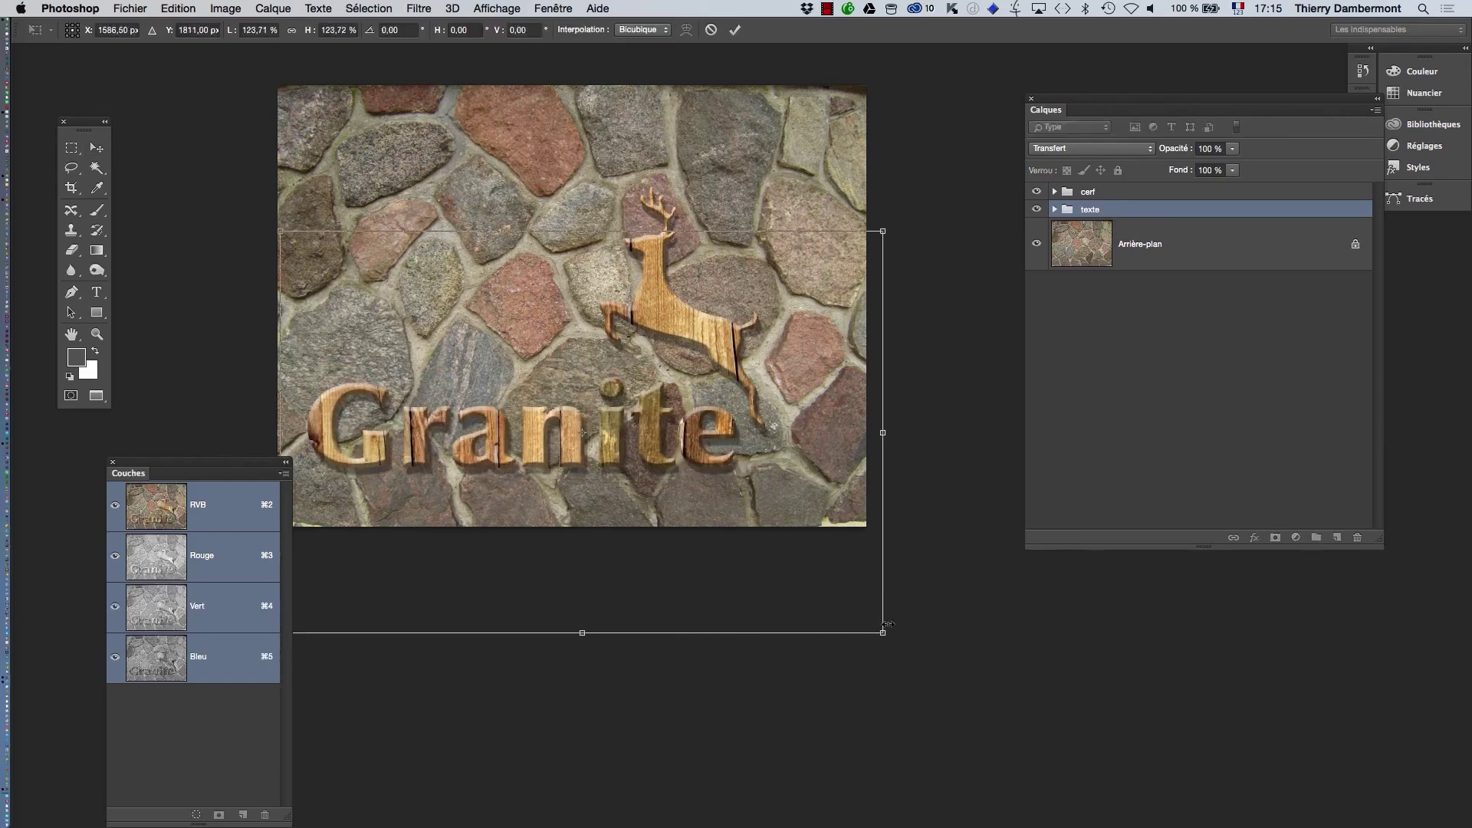
pyautogui.click(736, 29)
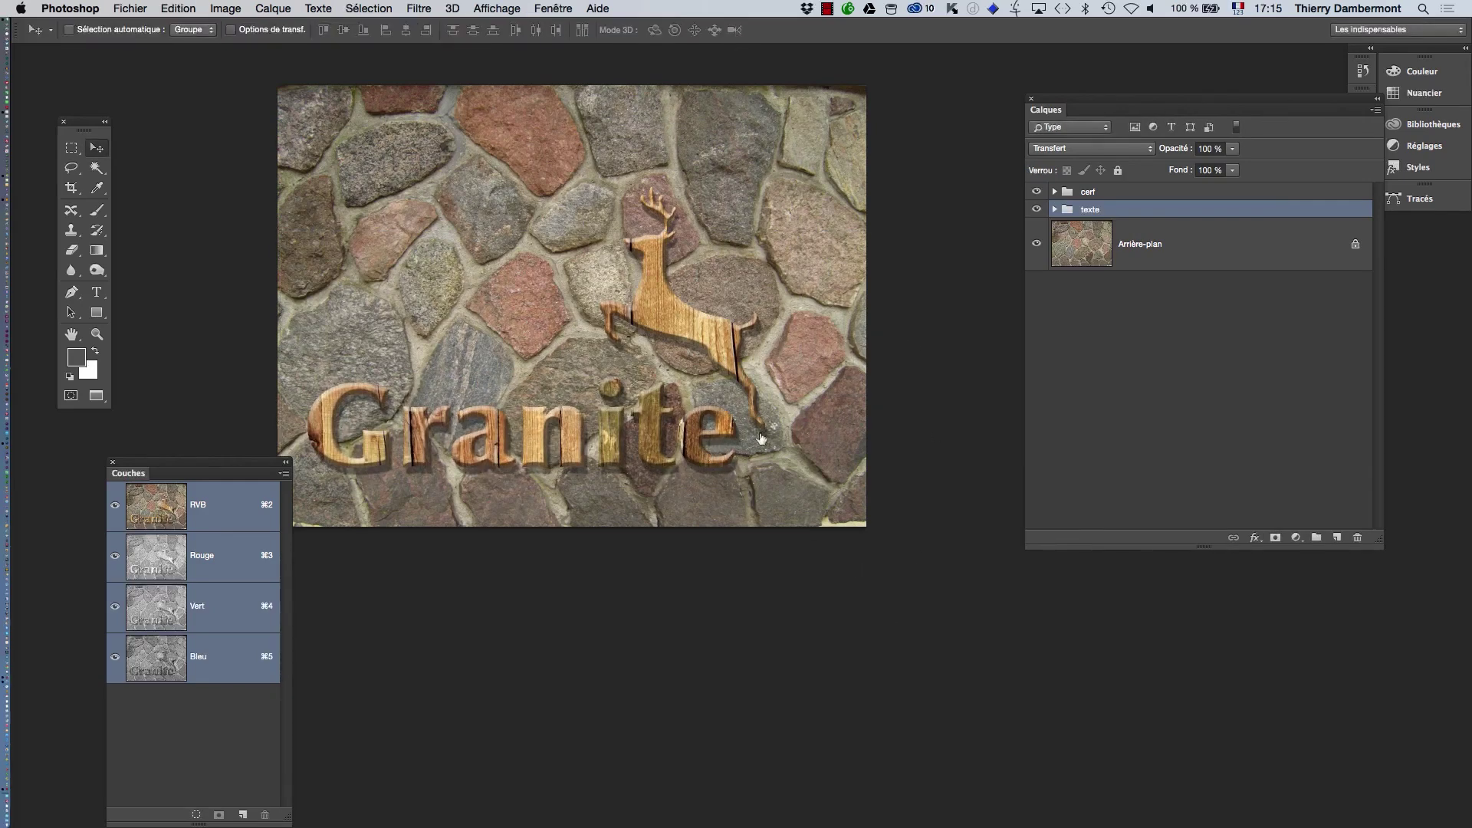
# Move the cerf group slightly down and to the right, placing the deer at the end of the enlarged Granite lettering
pyautogui.click(1091, 193)
pyautogui.moveTo(734, 360); pyautogui.dragTo(768, 378)
pyautogui.keyDown('alt'); pyautogui.click(664, 438); pyautogui.keyUp('alt')
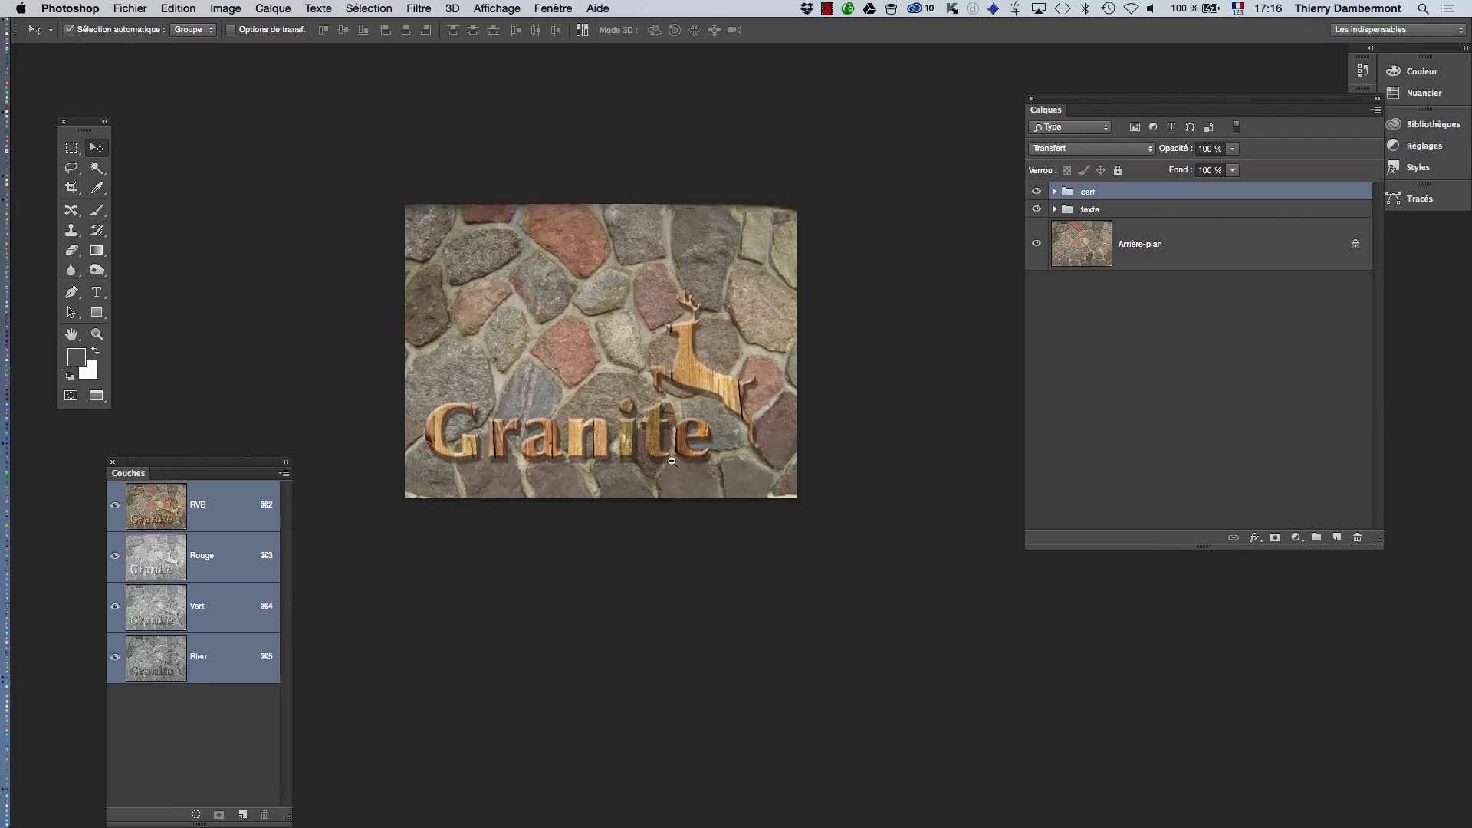
# Save a new version of the document as natural-granite-stone-wall-04.psd in Photoshop format with its layers
pyautogui.click(129, 9)
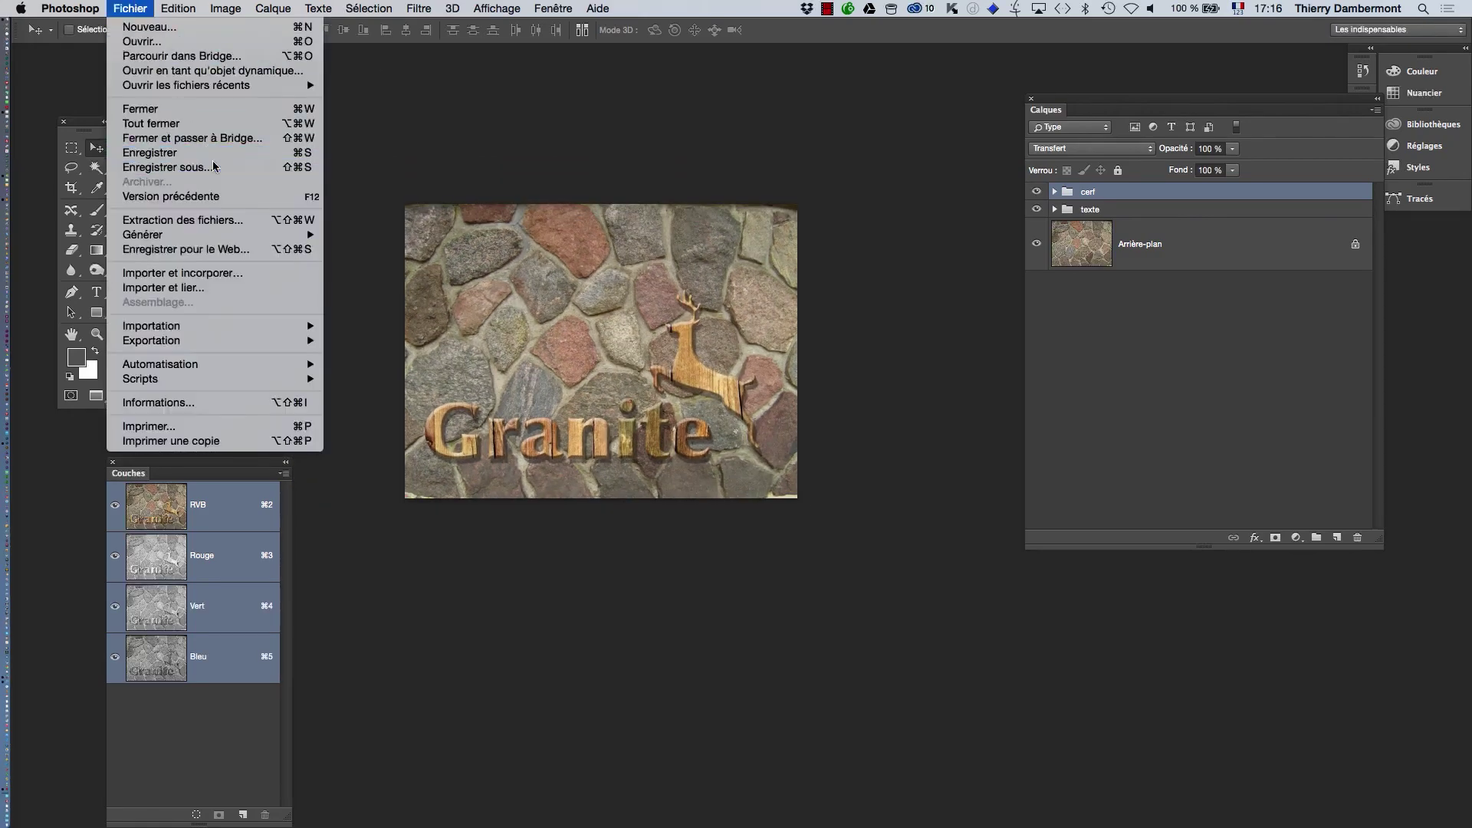
pyautogui.click(153, 162)
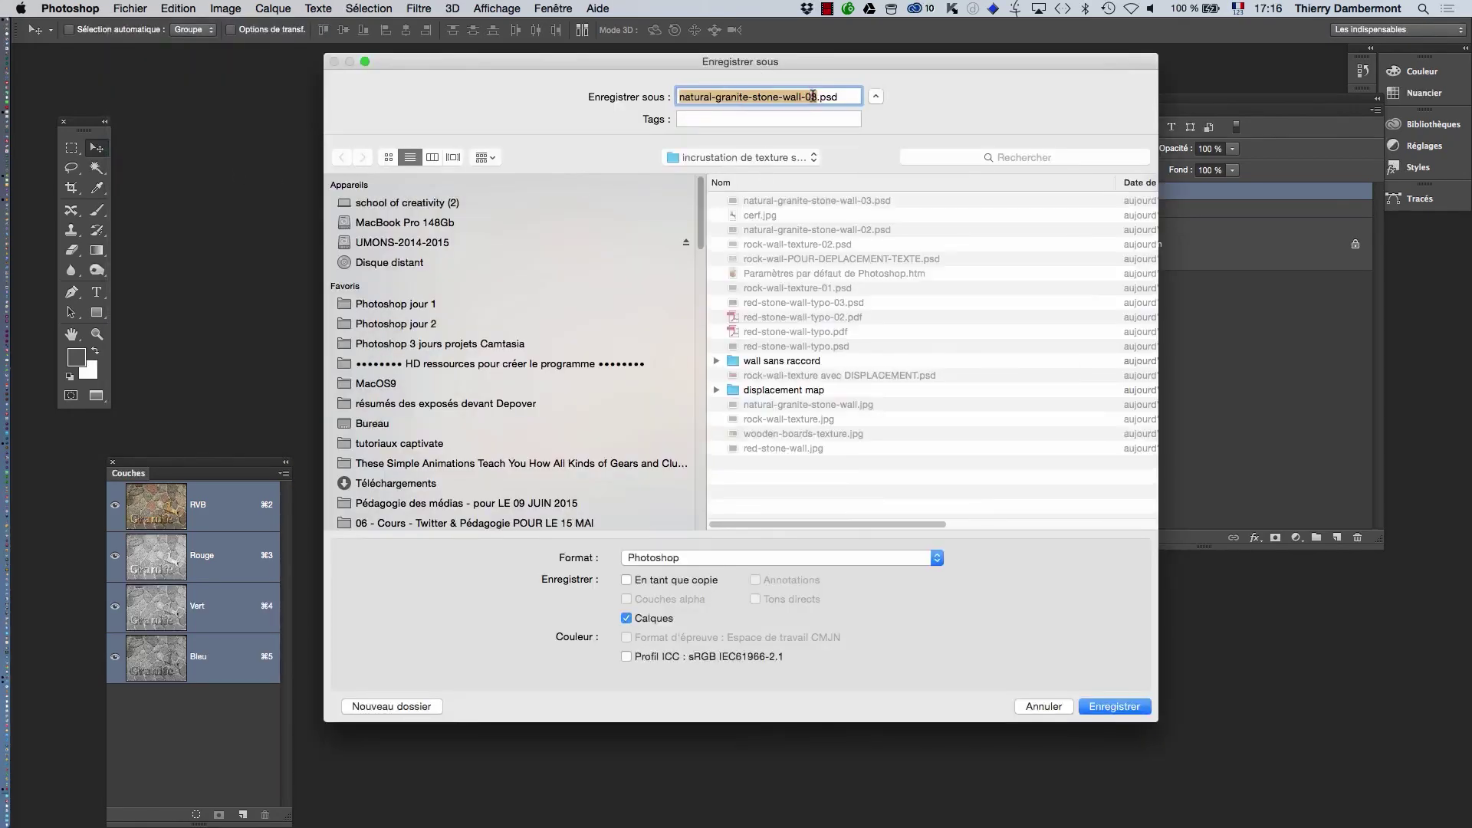
pyautogui.click(813, 96)
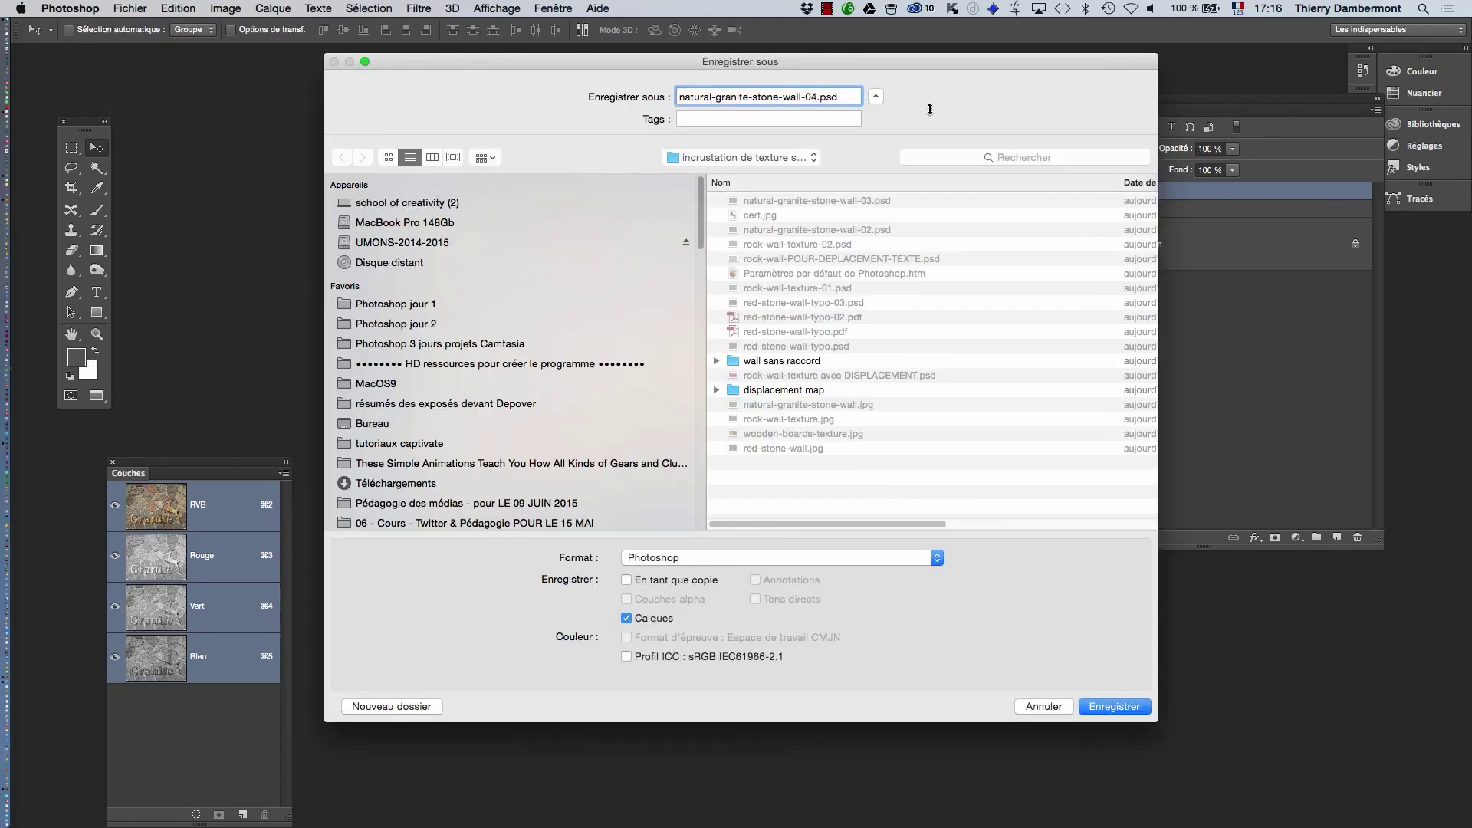
pyautogui.click(1111, 710)
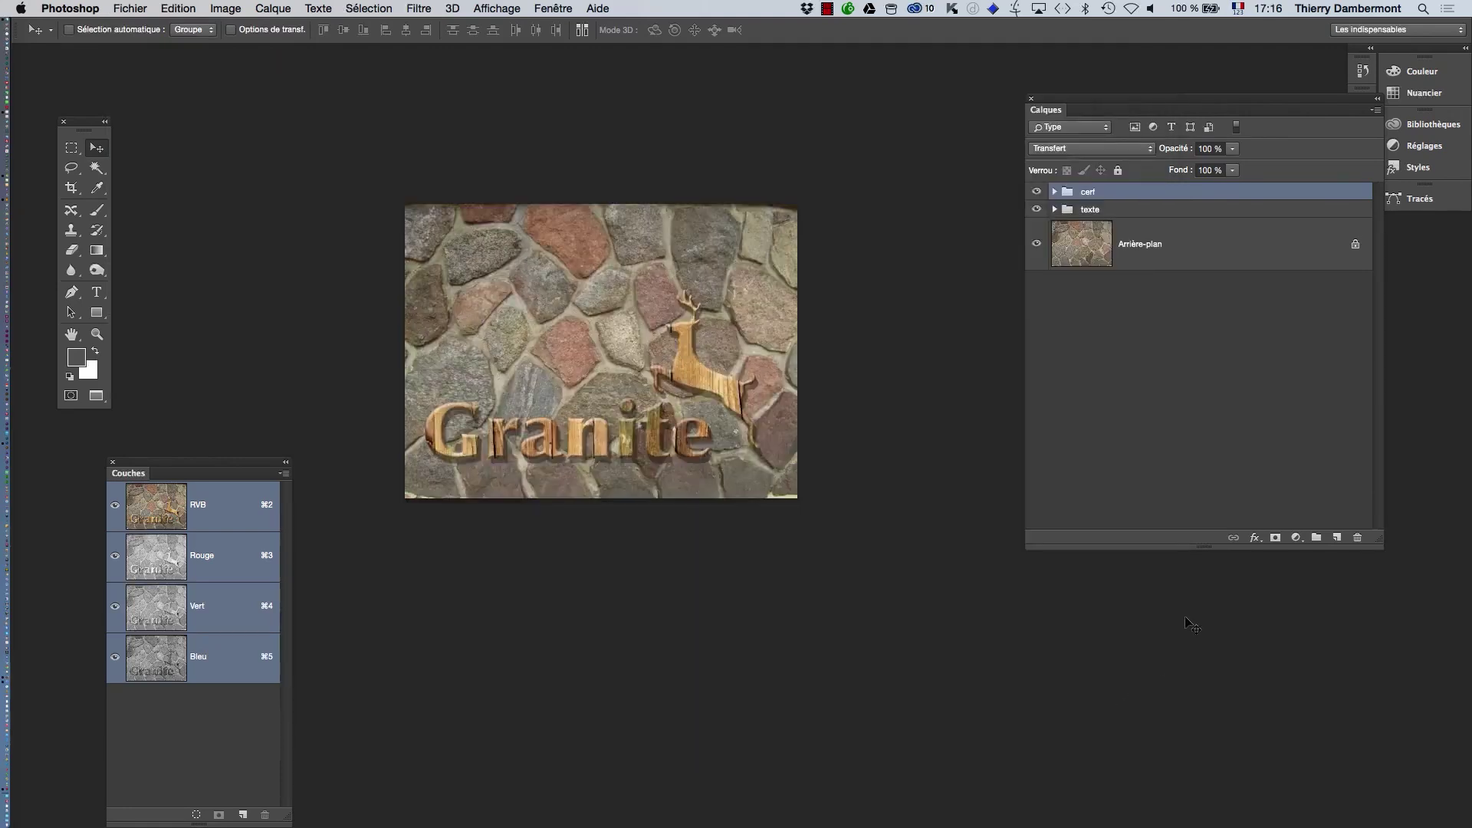